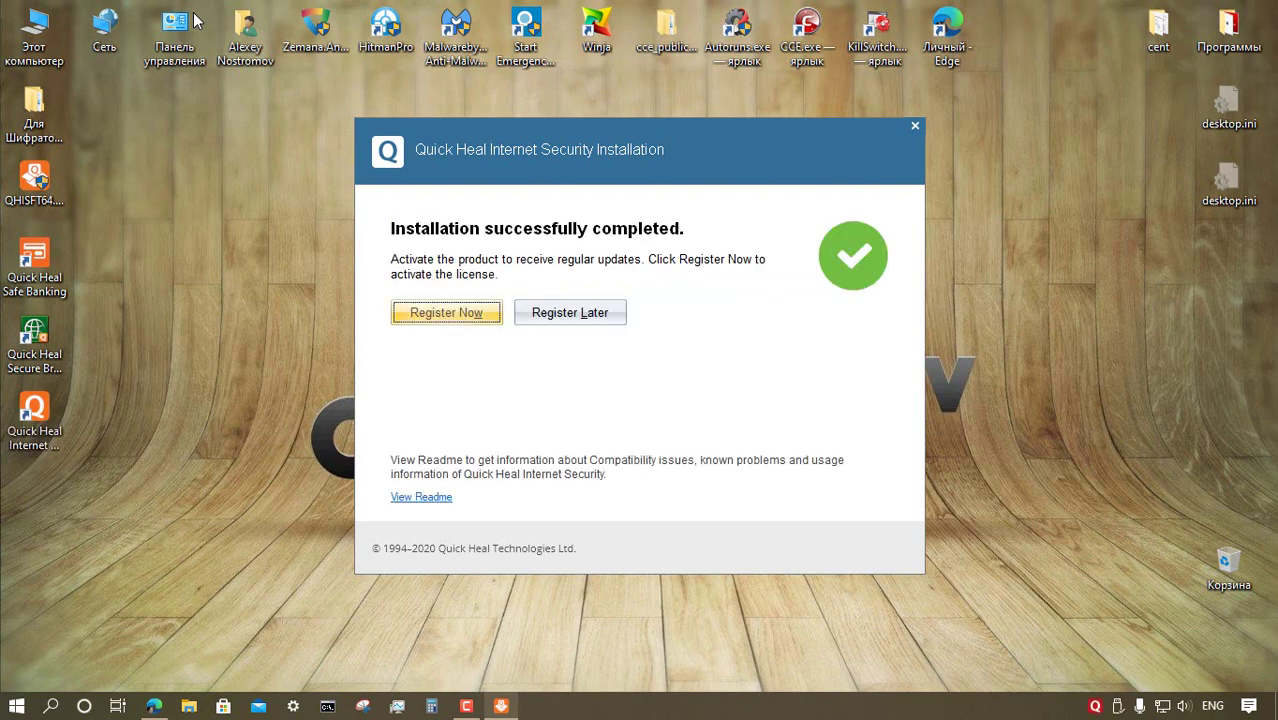
- Start the Quick Heal registration and continue with it set to Personal Use
key(Return)
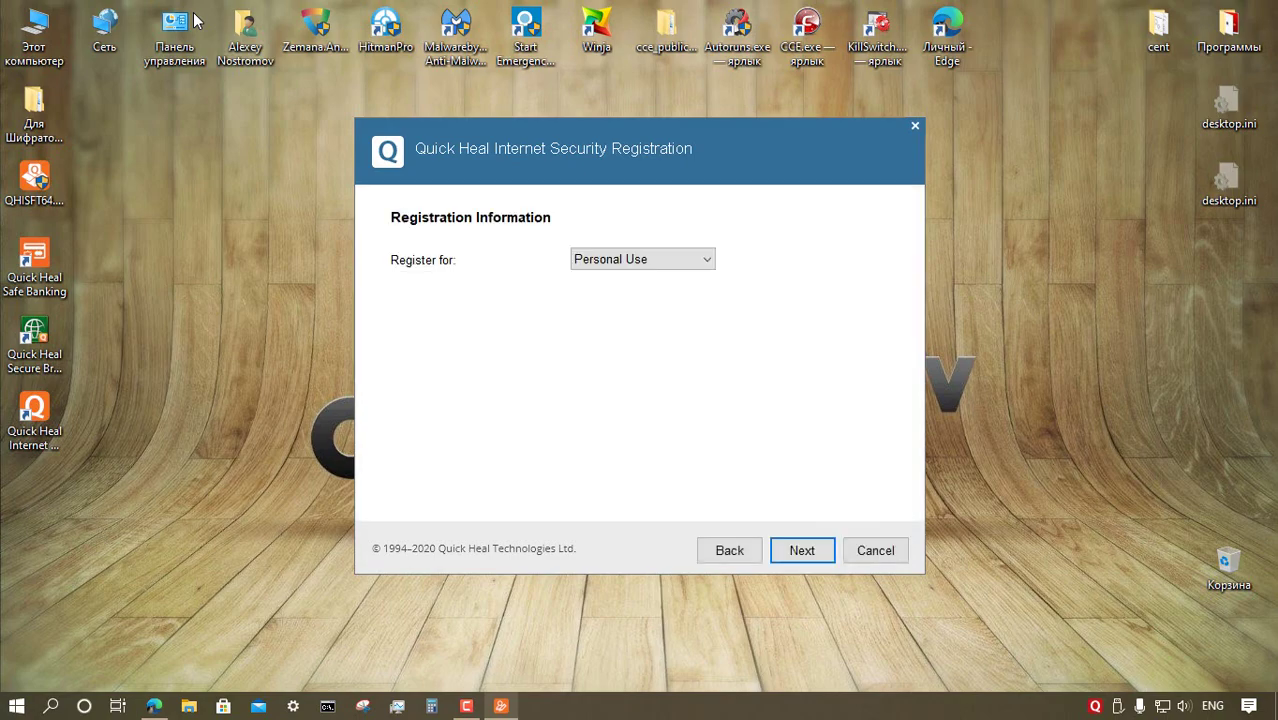
key(alt+Down)
key(Return)
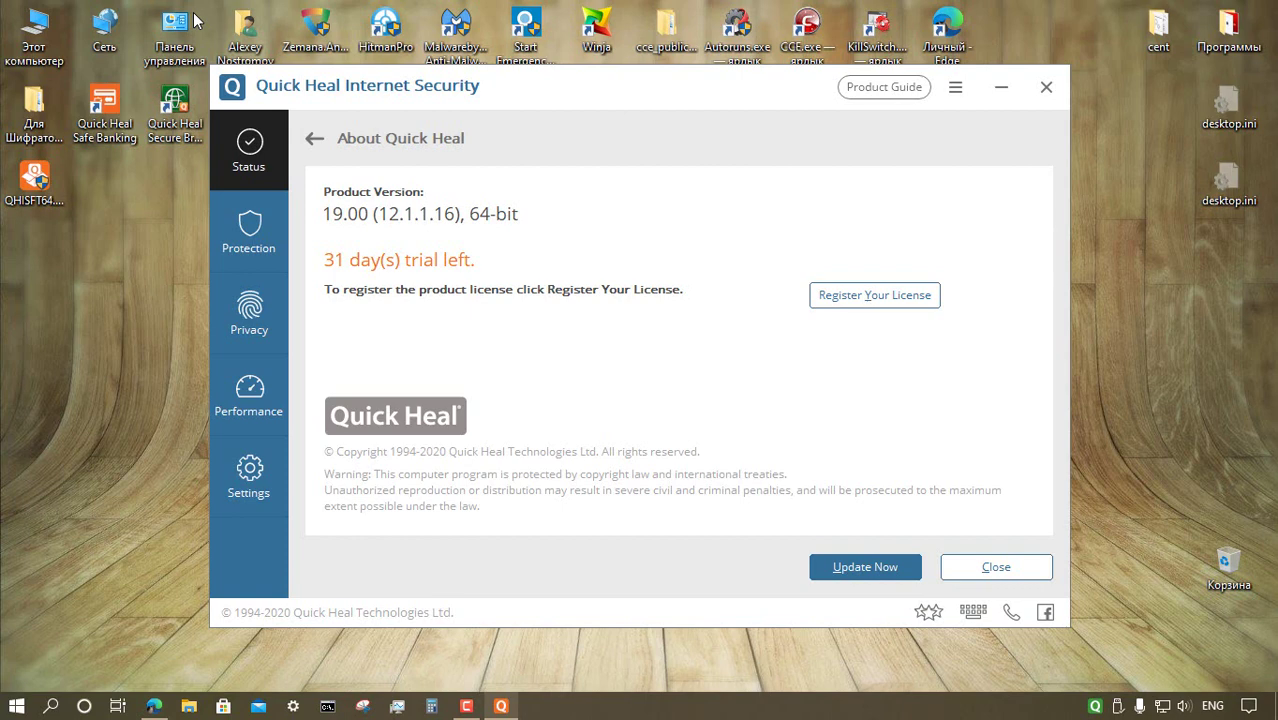
- Try to run an update from the About Quick Heal page and close the page
key(alt+u)
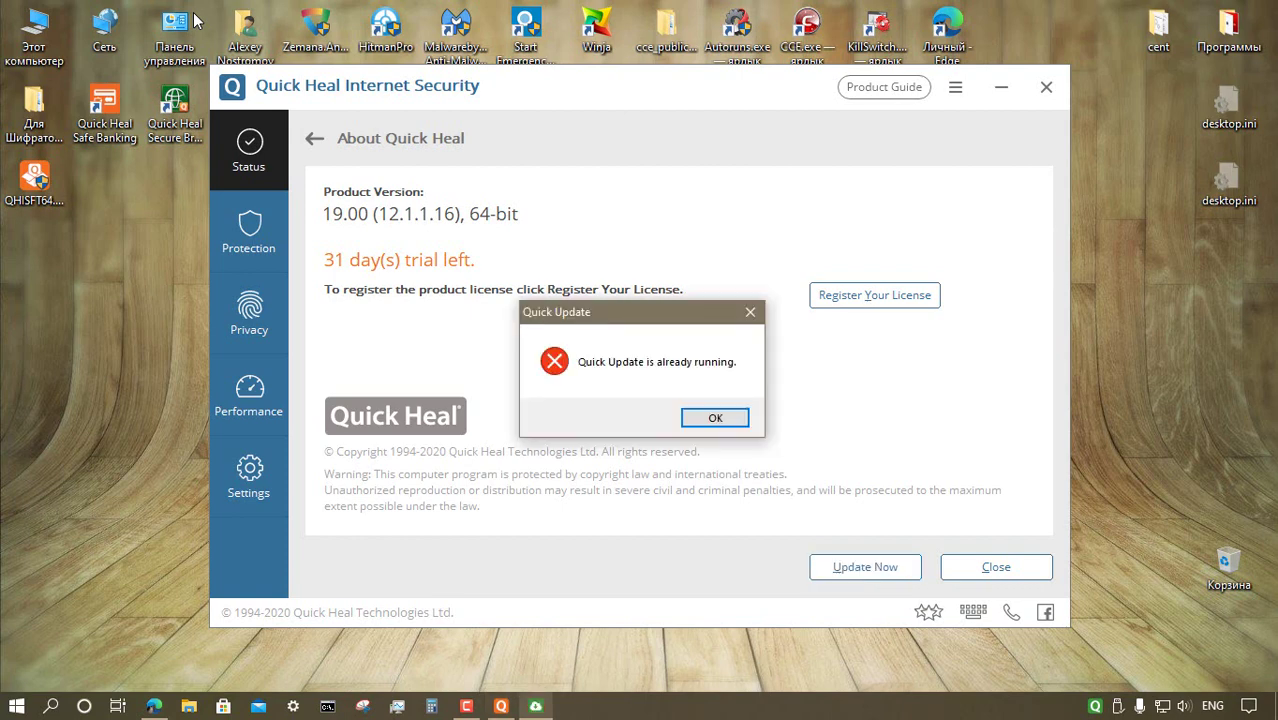
key(Return)
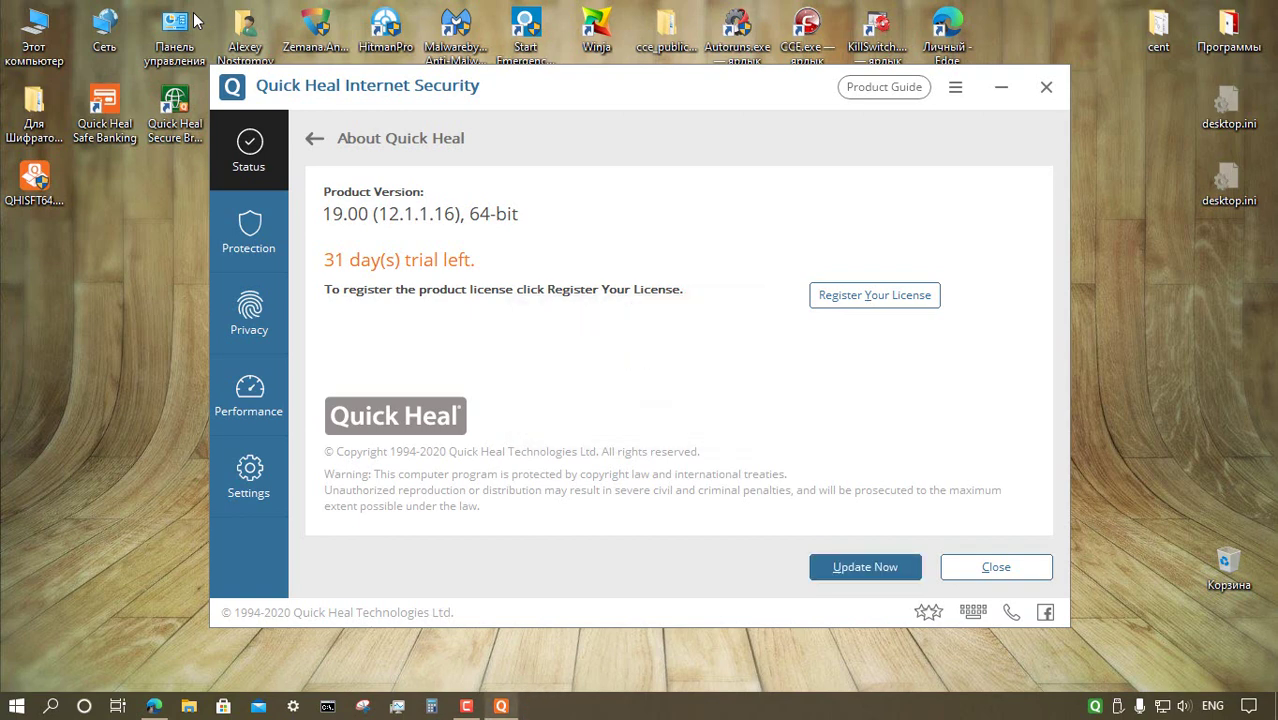
key(alt+c)
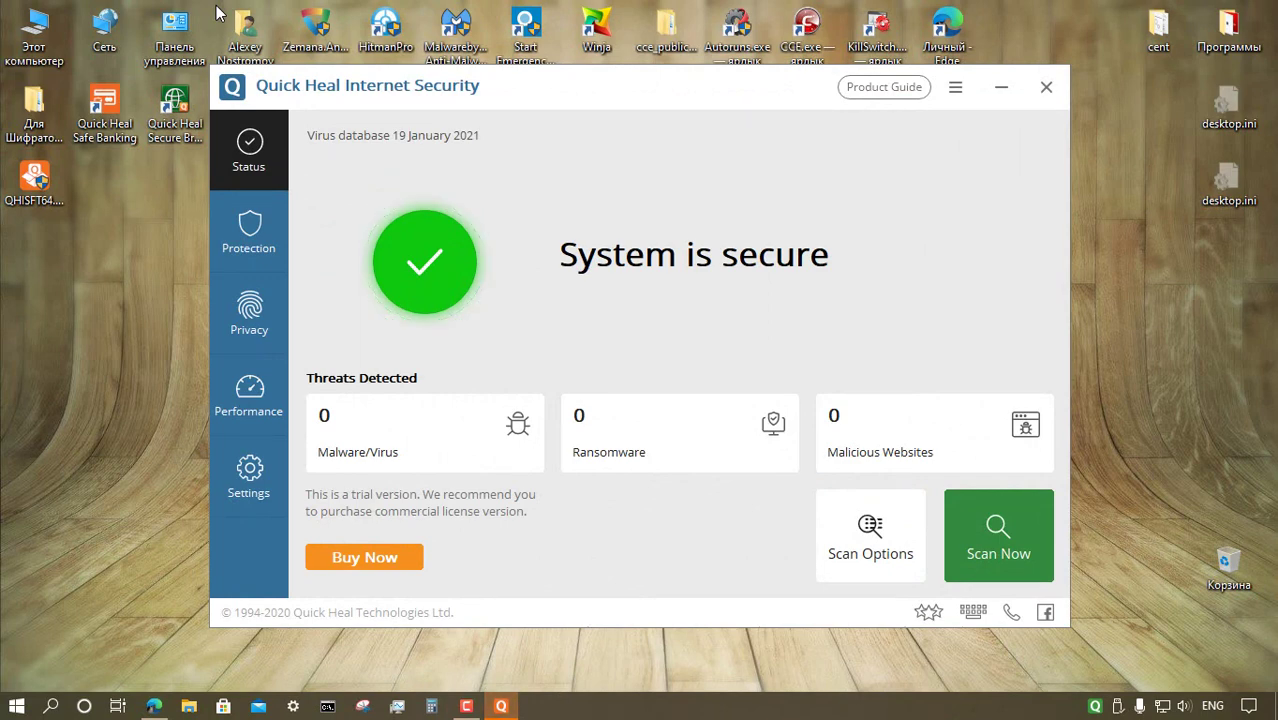
- Reopen the About Quick Heal page, run Quick Update and finish its wizard
click(956, 87)
click(898, 218)
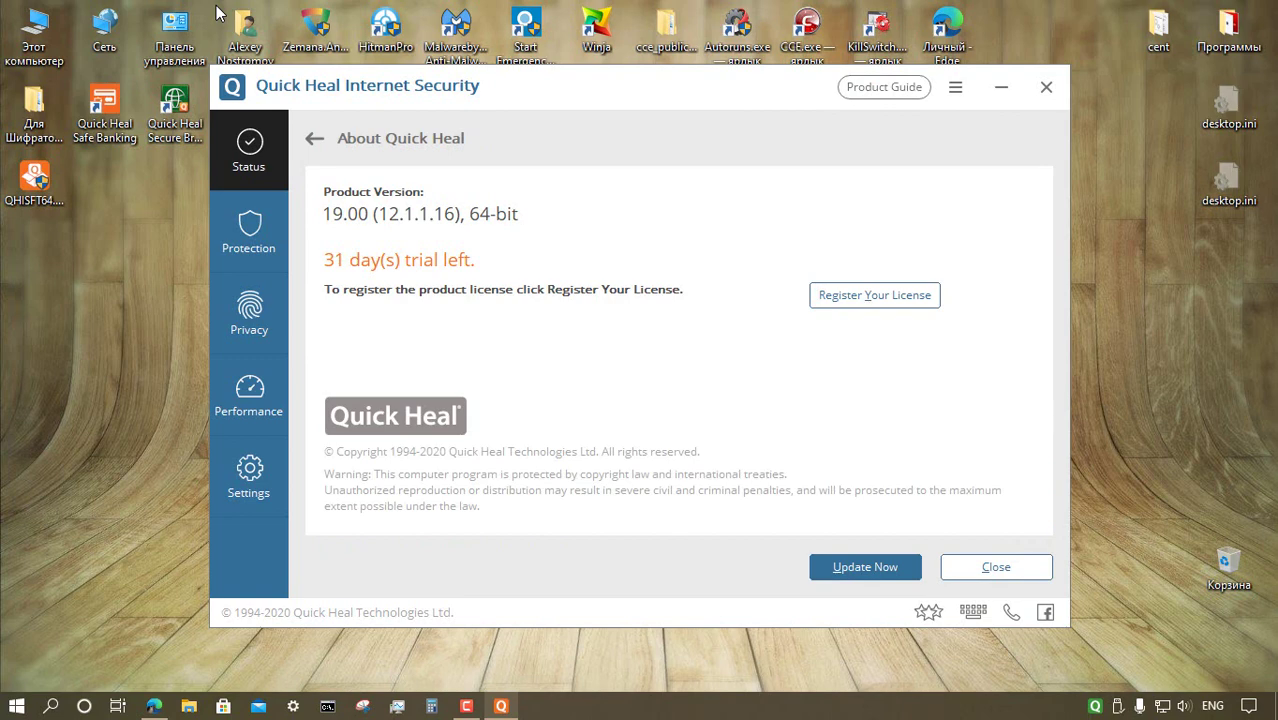
key(Return)
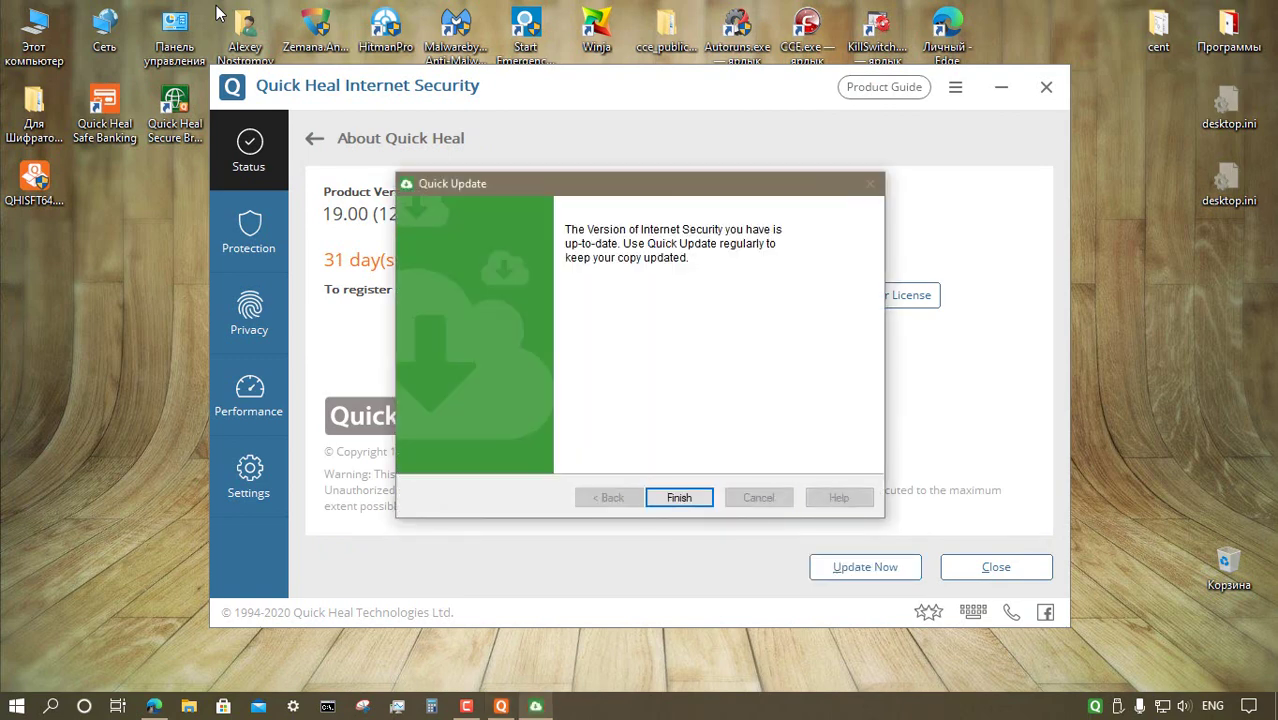
key(Return)
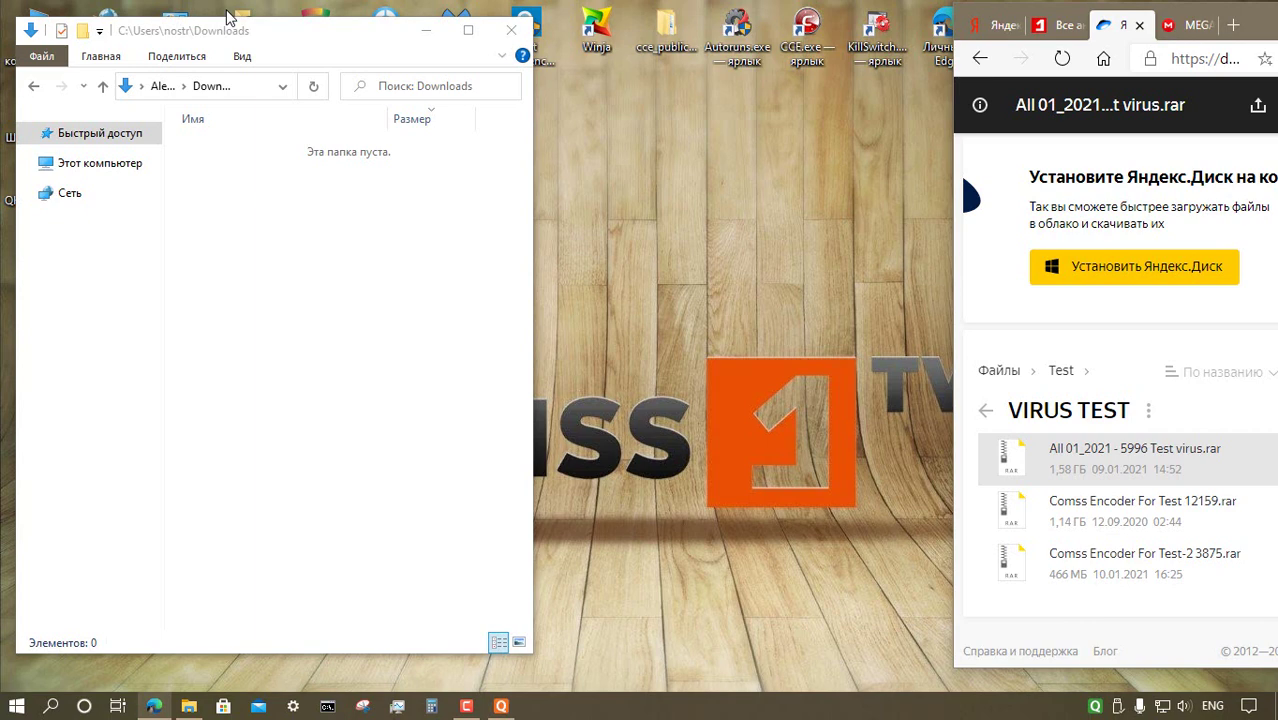
- Download the VIRUS TEST archives All 01_2021 - 5996 Test virus.rar, Comss Encoder For Test 12159.rar and Comss Encoder For Test-2 3875.rar
right_click(1104, 464)
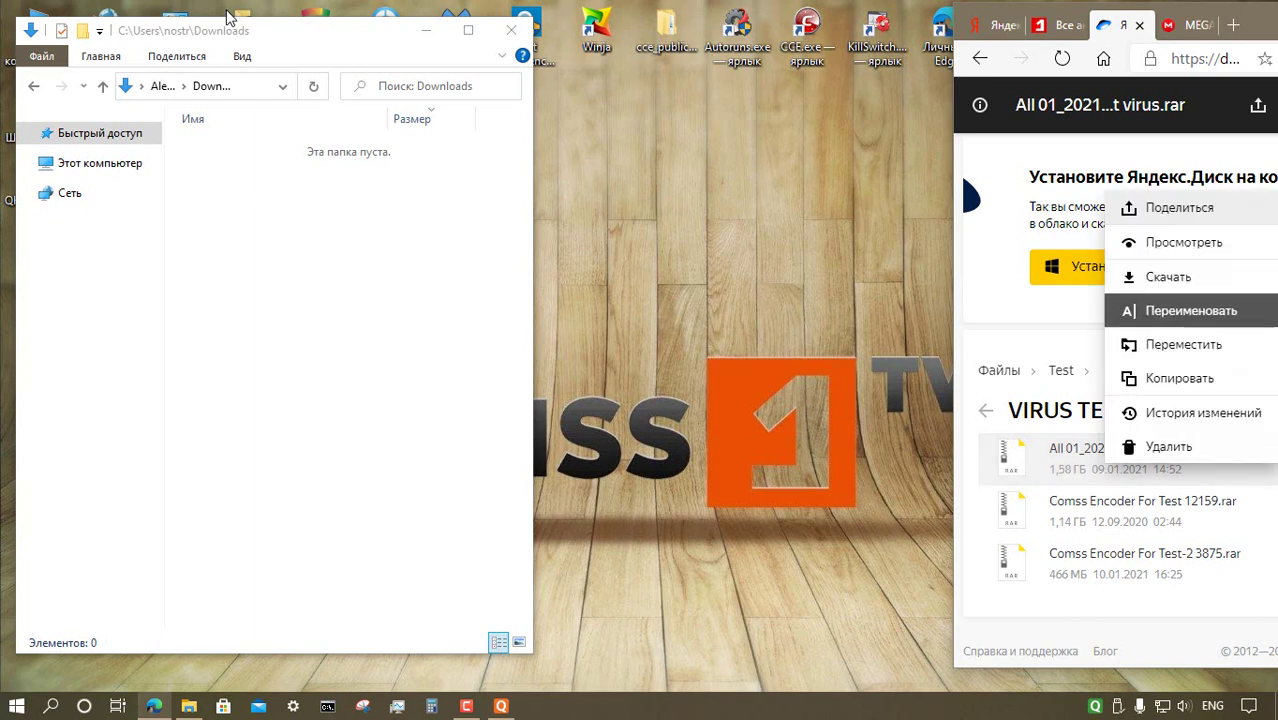
click(1168, 277)
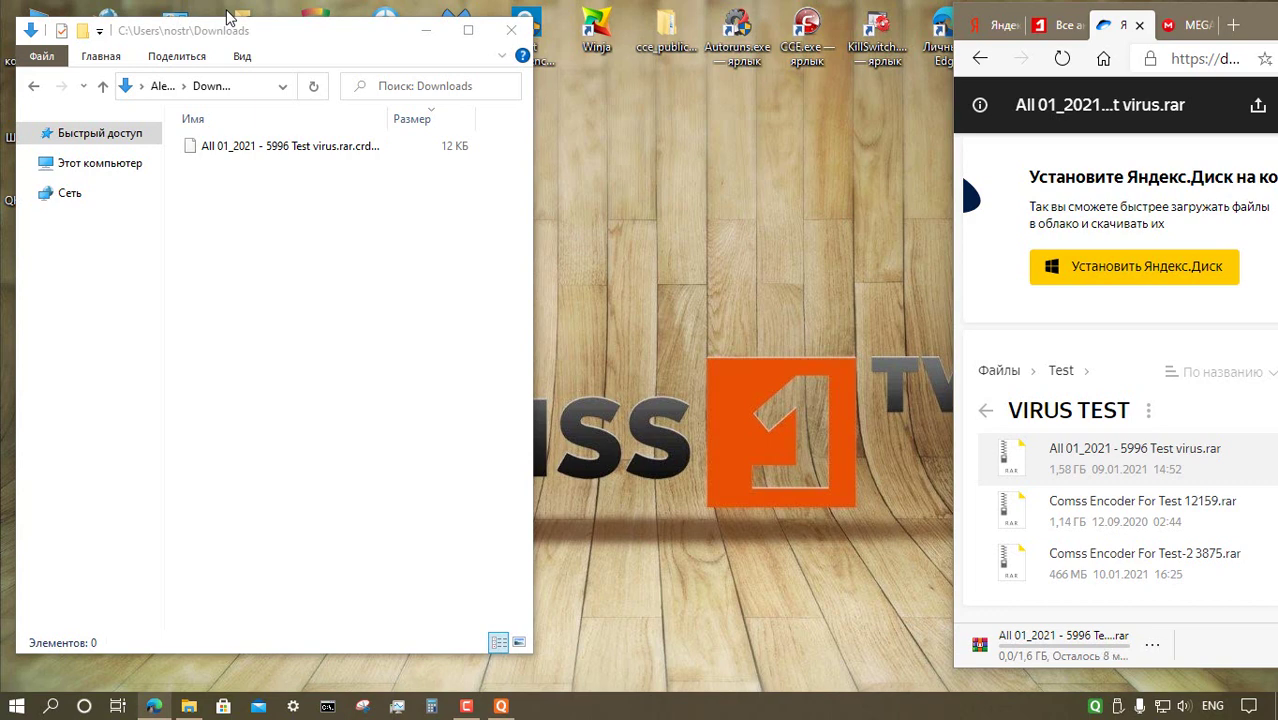
click(1135, 512)
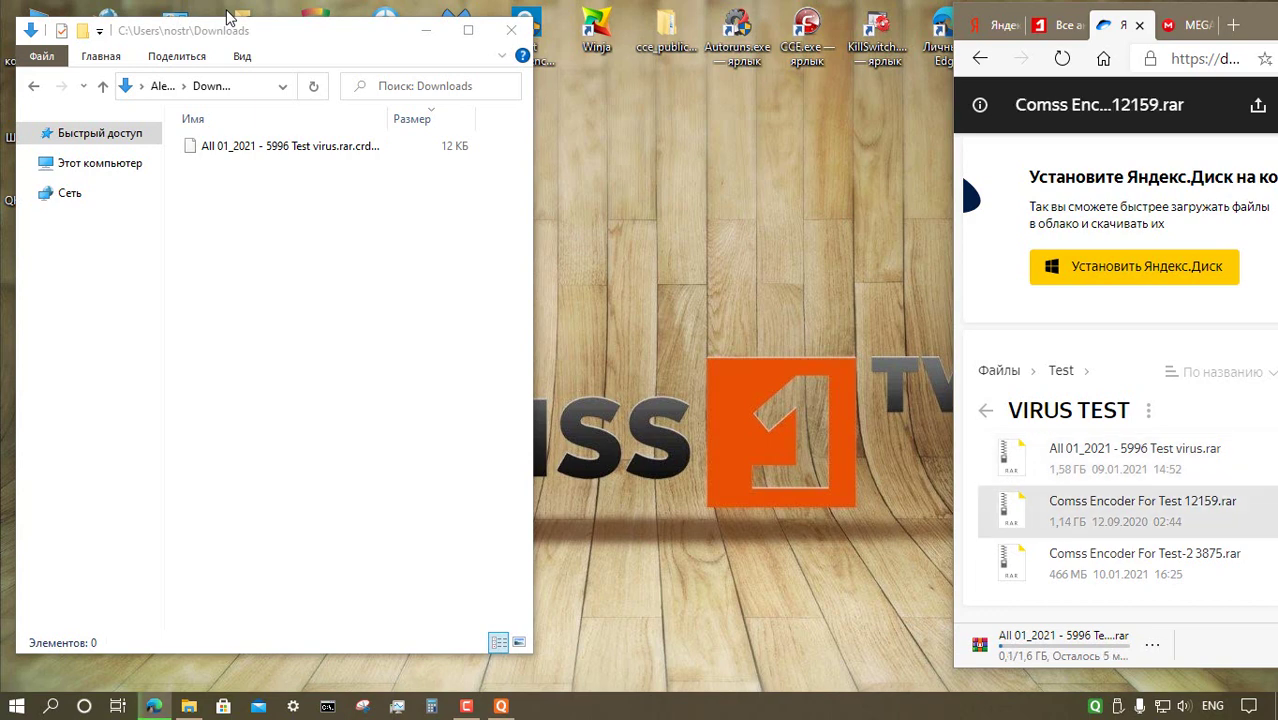
right_click(1107, 508)
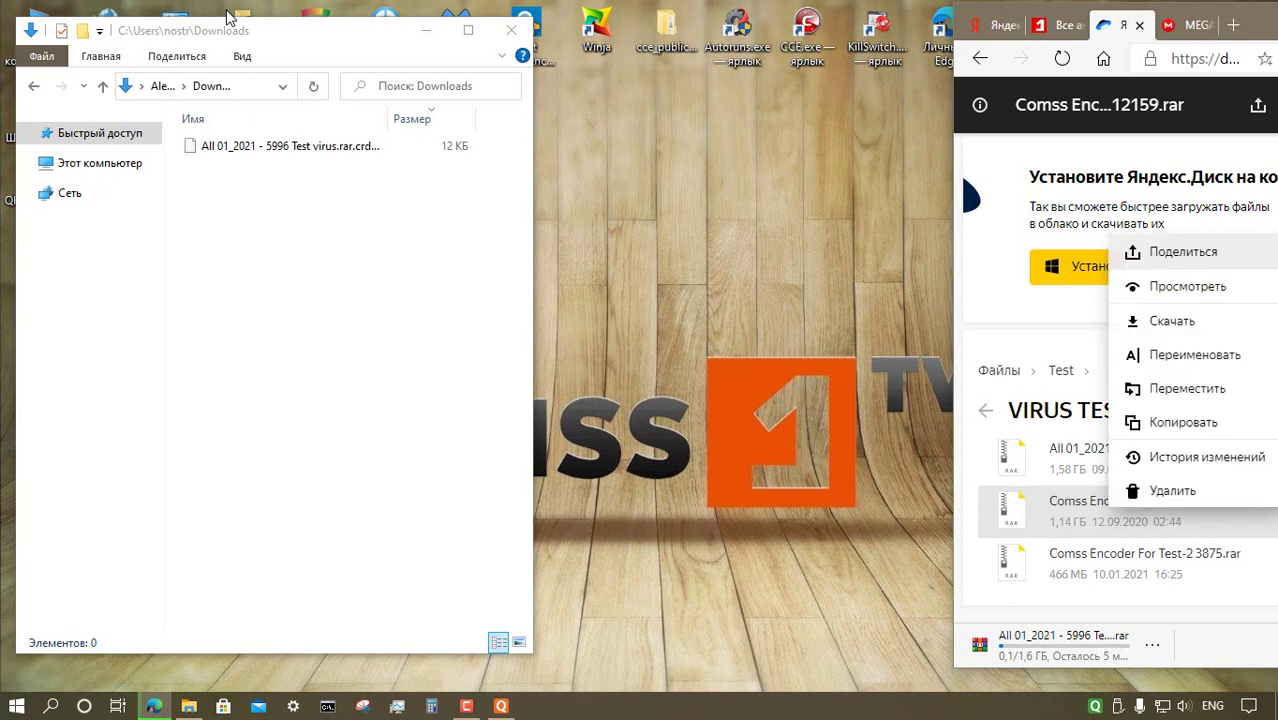
click(1172, 320)
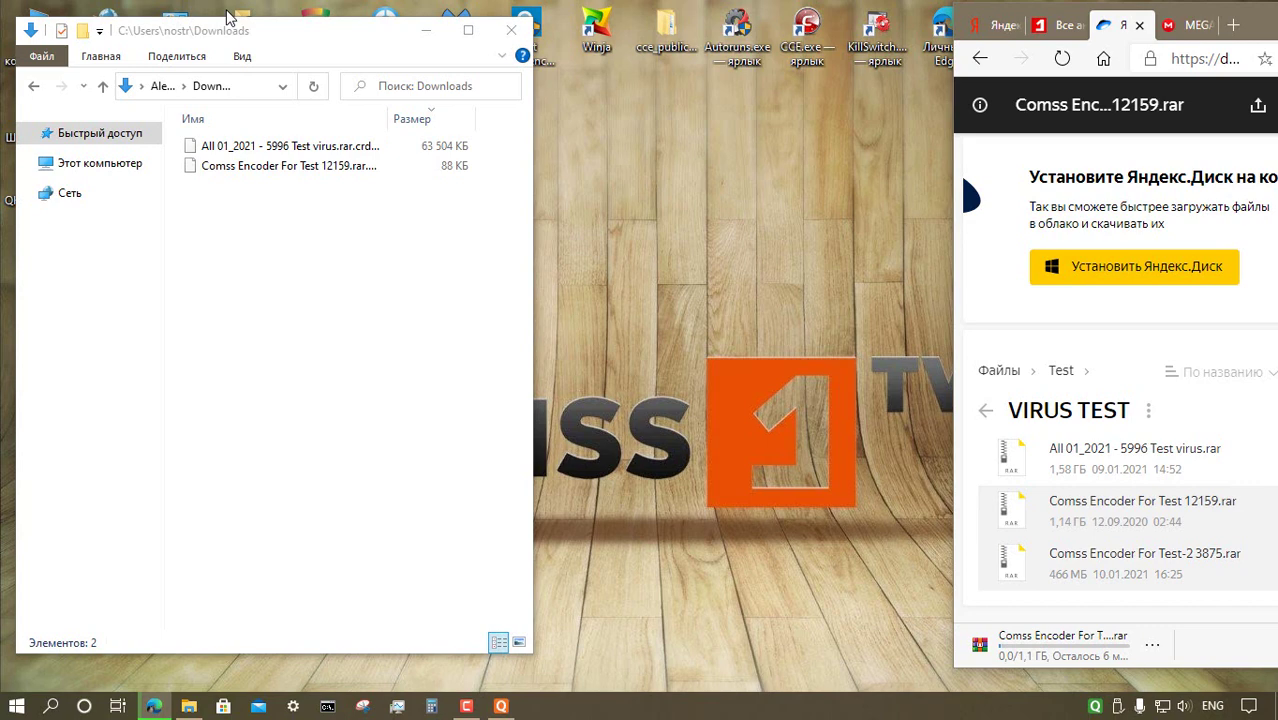
right_click(1117, 564)
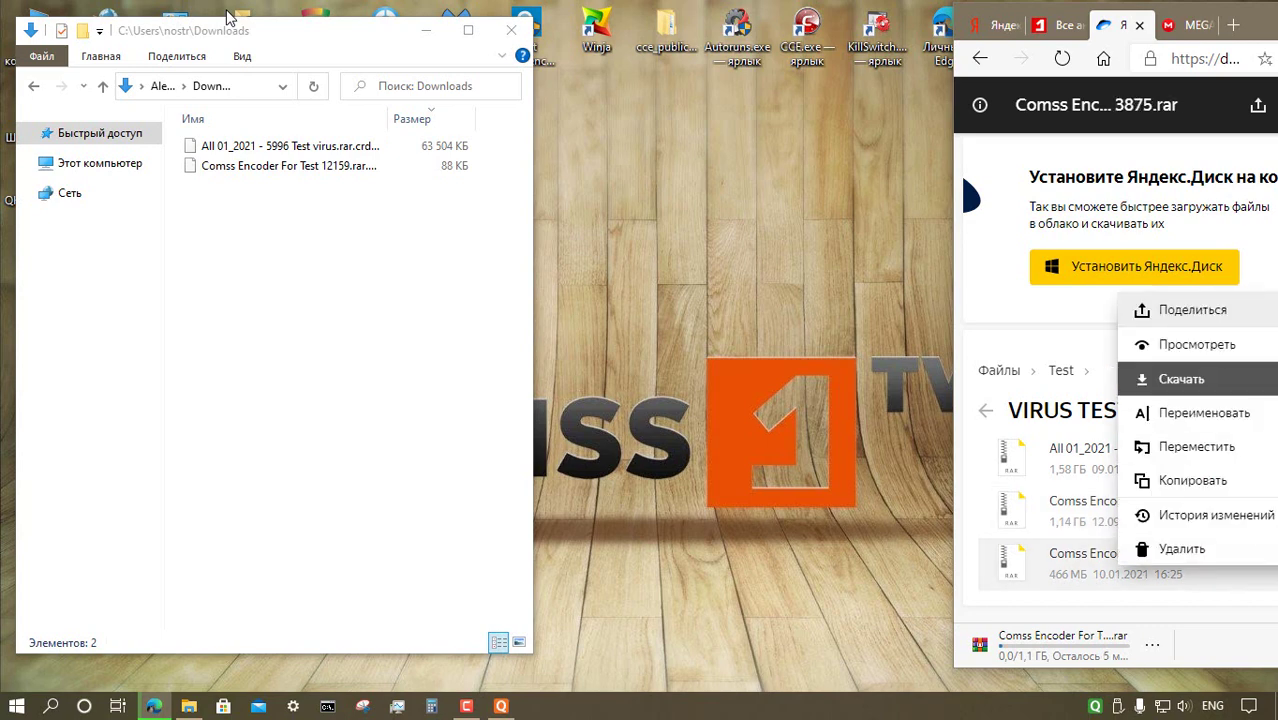
click(1181, 379)
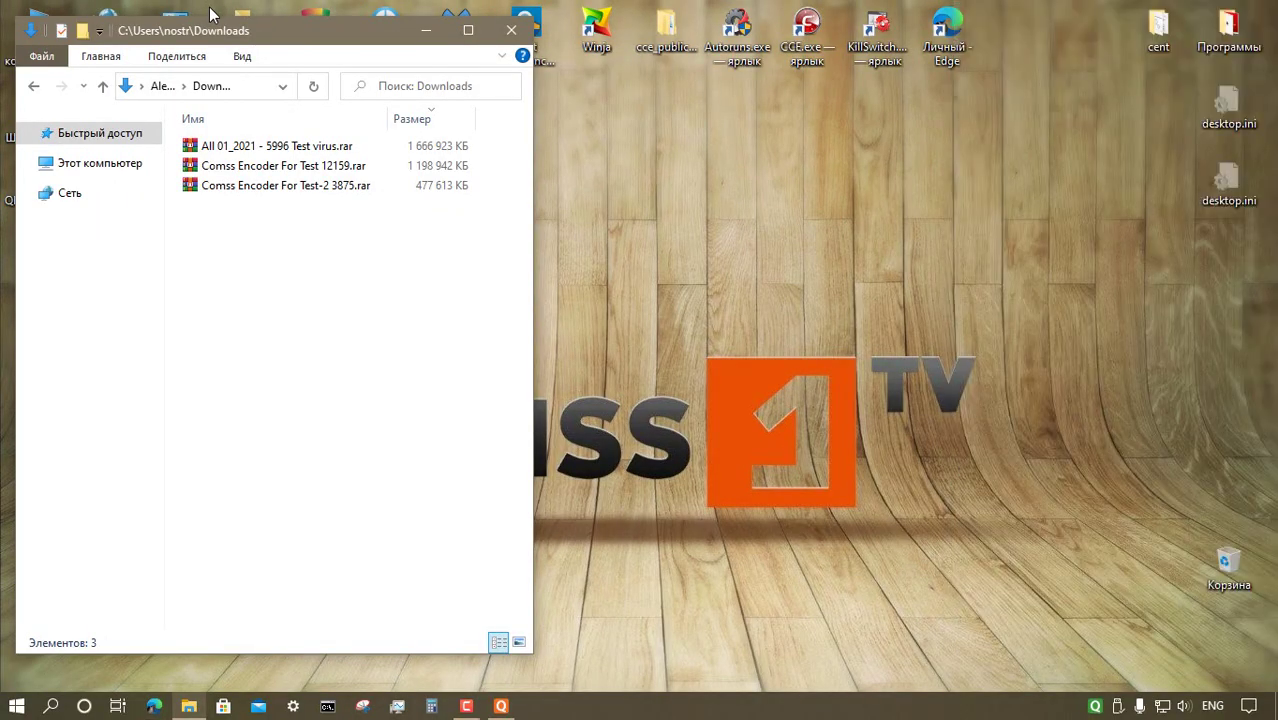
- Extract All 01_2021 - 5996 Test virus.rar into a folder of the same name with WinRAR, supplying the archive password
right_click(277, 144)
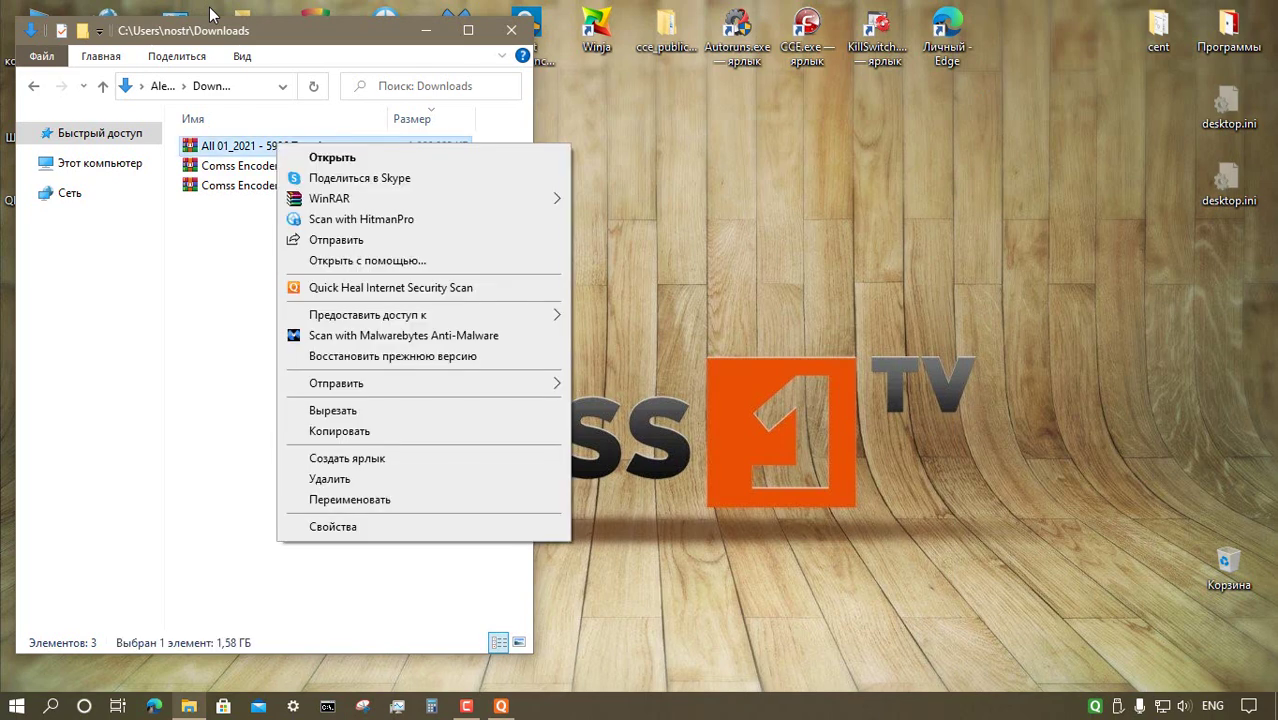
key(Down)
key(Down)
key(Down)
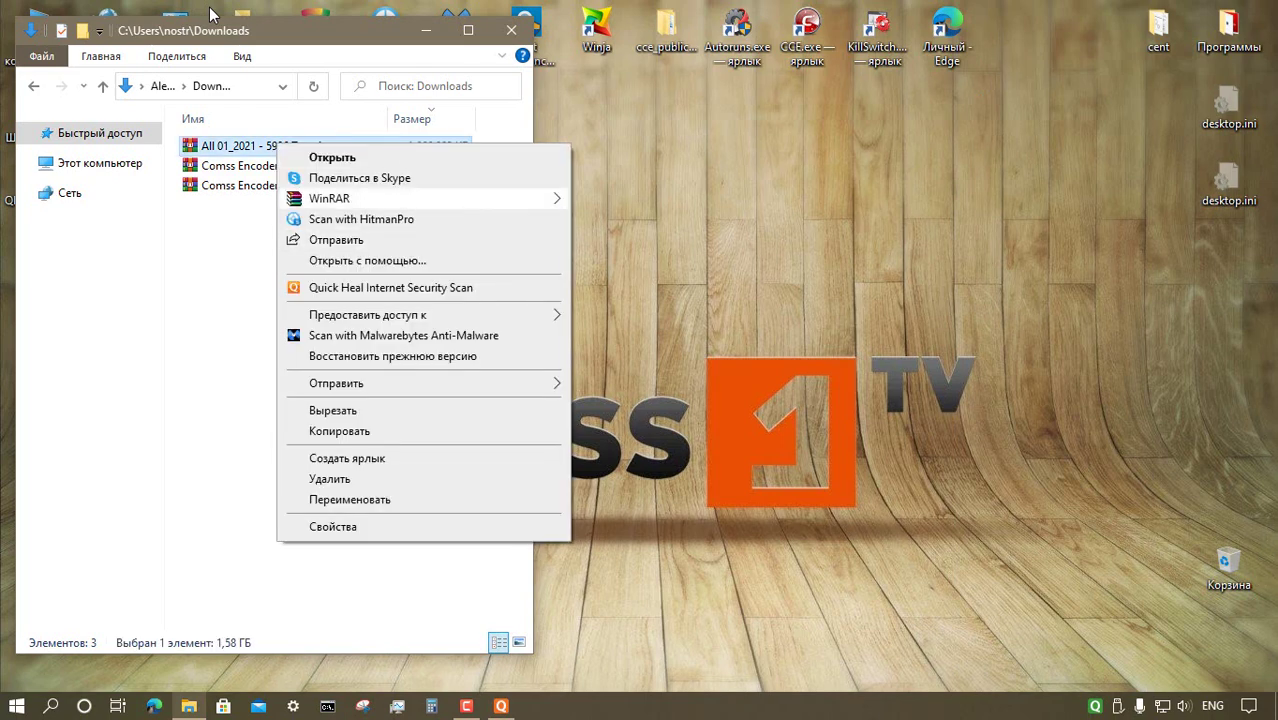
key(Right)
key(Down)
key(Down)
key(Down)
key(Return)
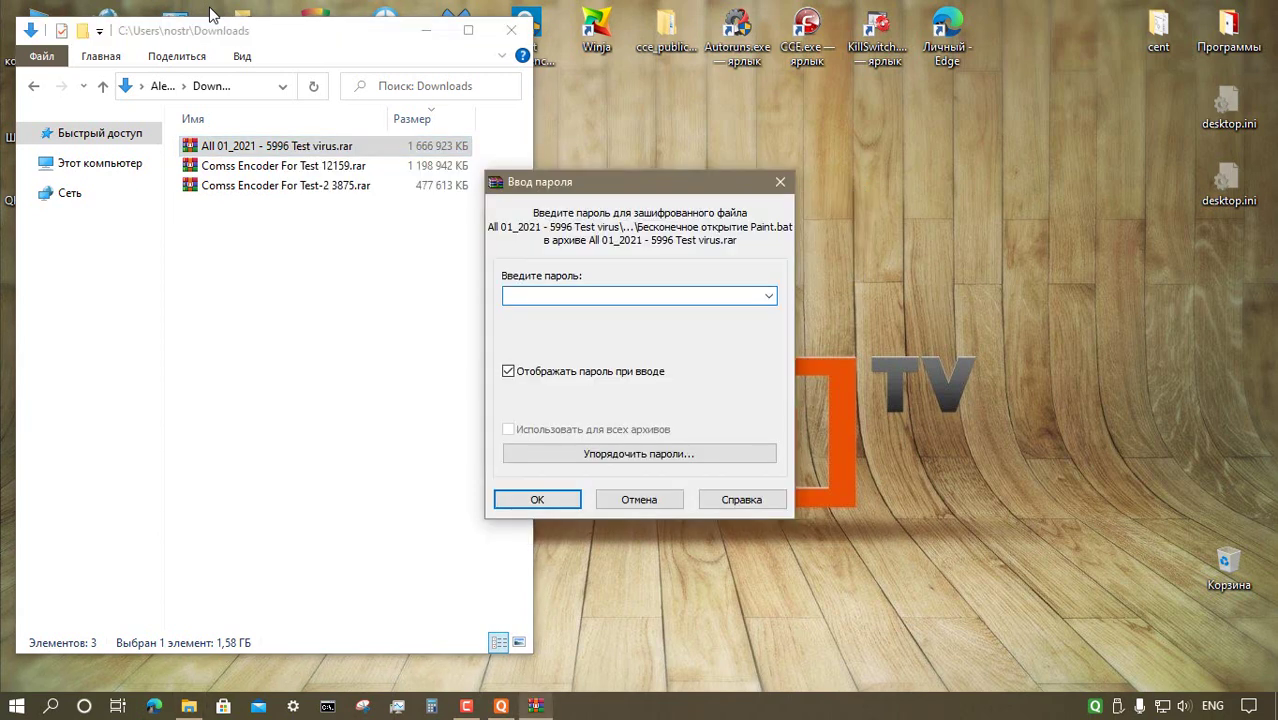
key(Return)
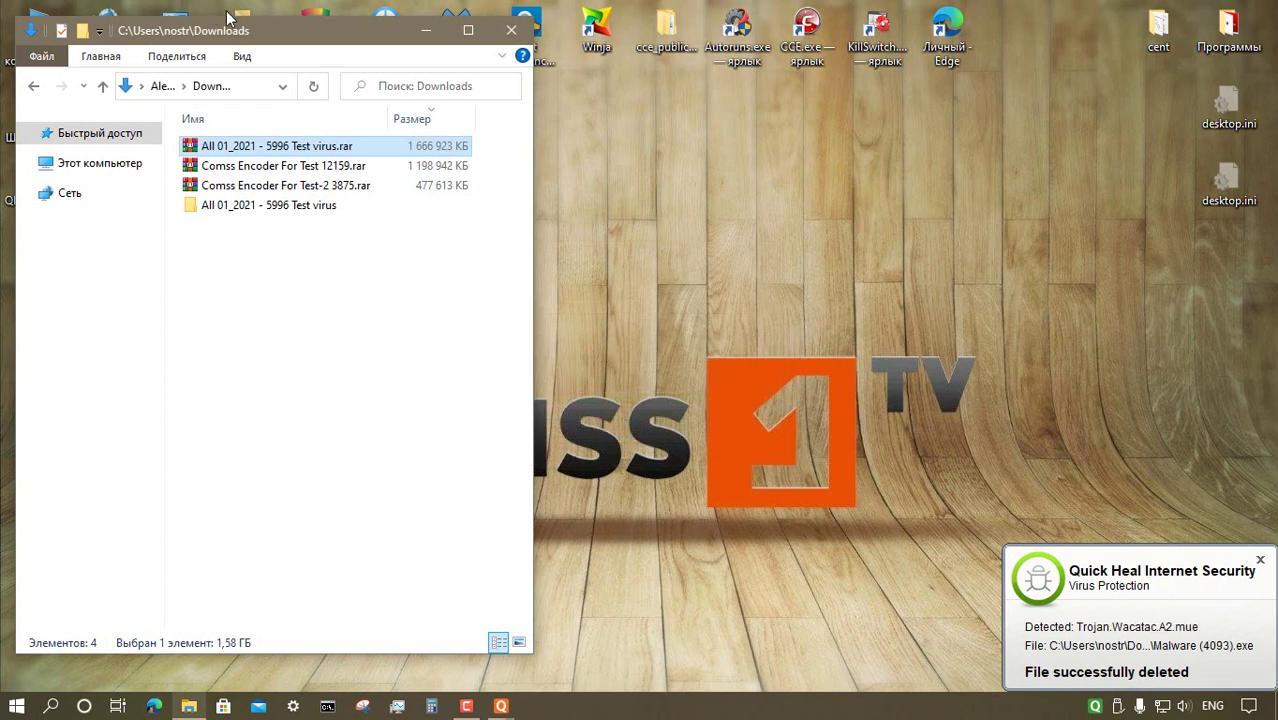
- Extract Comss Encoder For Test 12159.rar into a folder of the same name with WinRAR
key(Down)
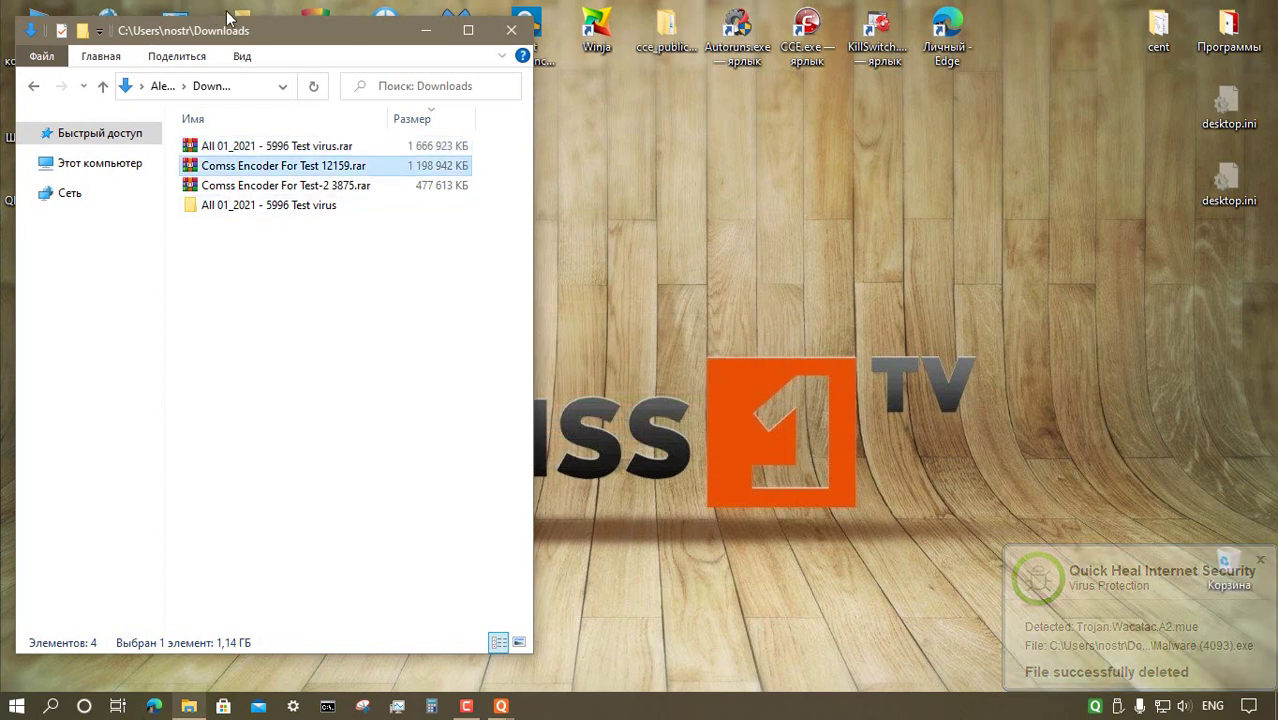
right_click(316, 165)
mouse_move(368, 220)
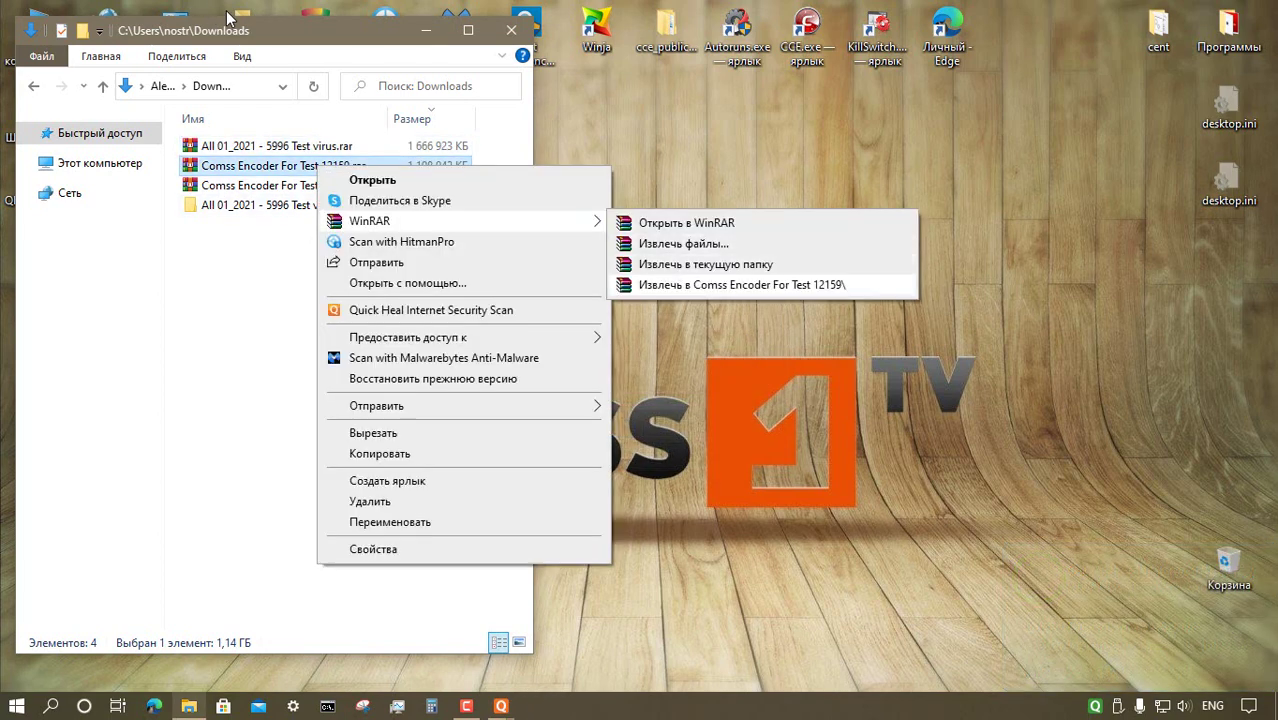
click(720, 286)
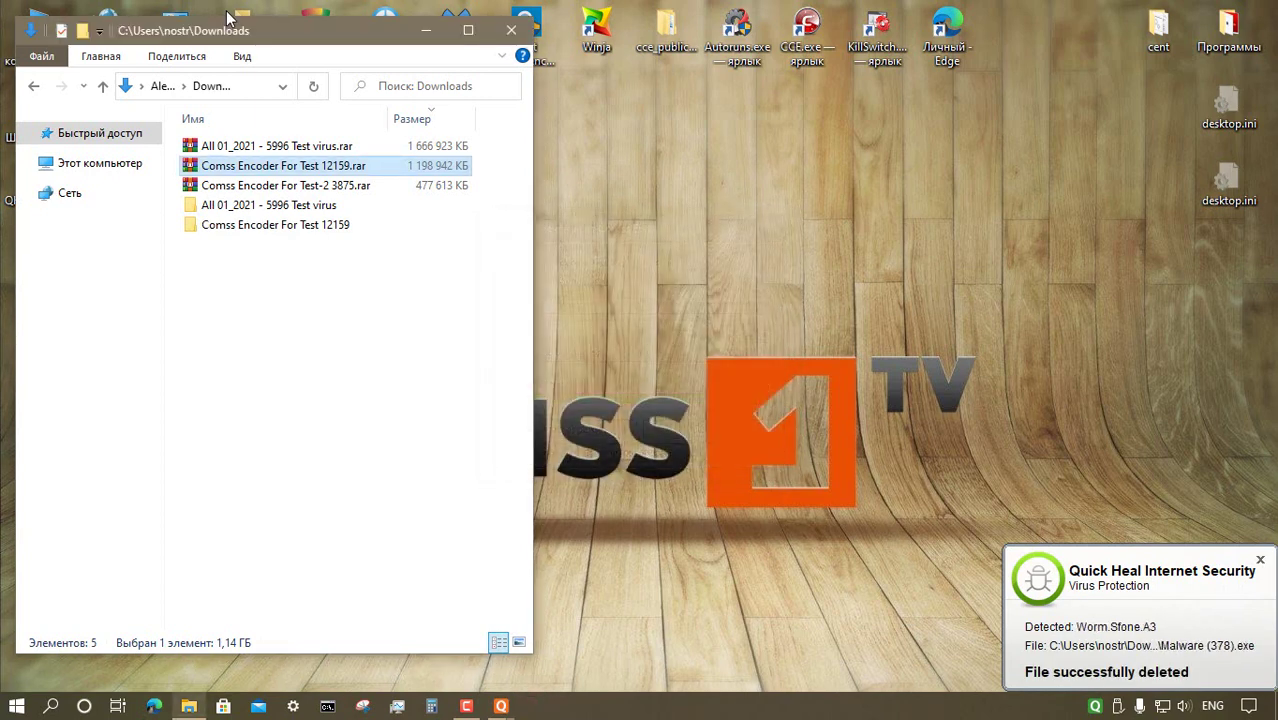
- Extract Comss Encoder For Test-2 3875.rar into a folder of the same name with WinRAR, supplying the archive password
key(Down)
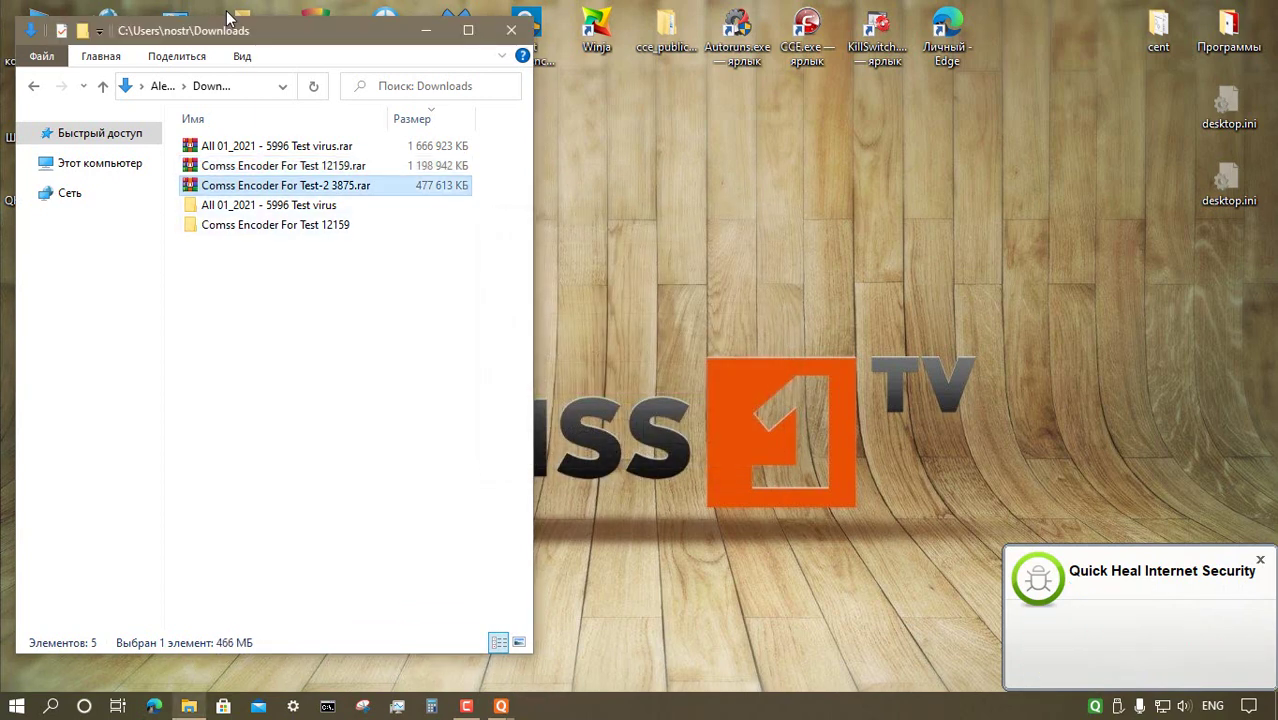
key(shift+F10)
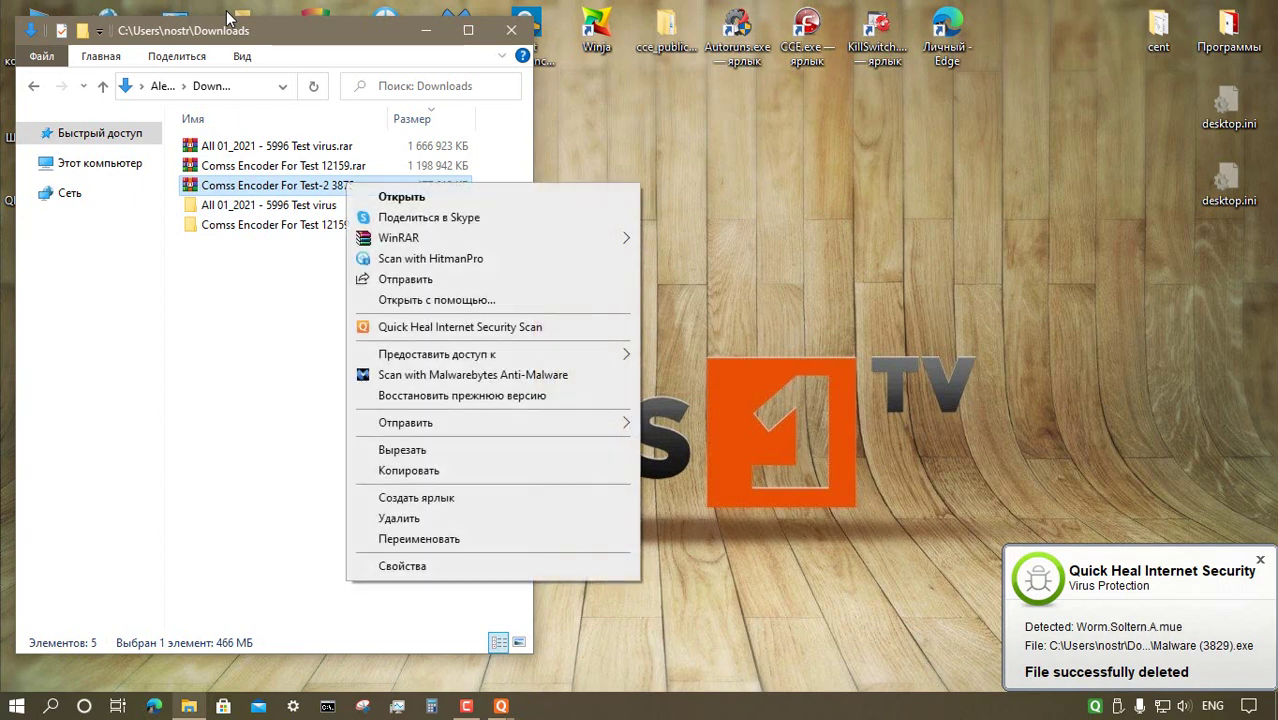
key(Down)
key(Down)
key(Down)
key(Right)
key(Down)
key(Down)
key(Down)
key(Return)
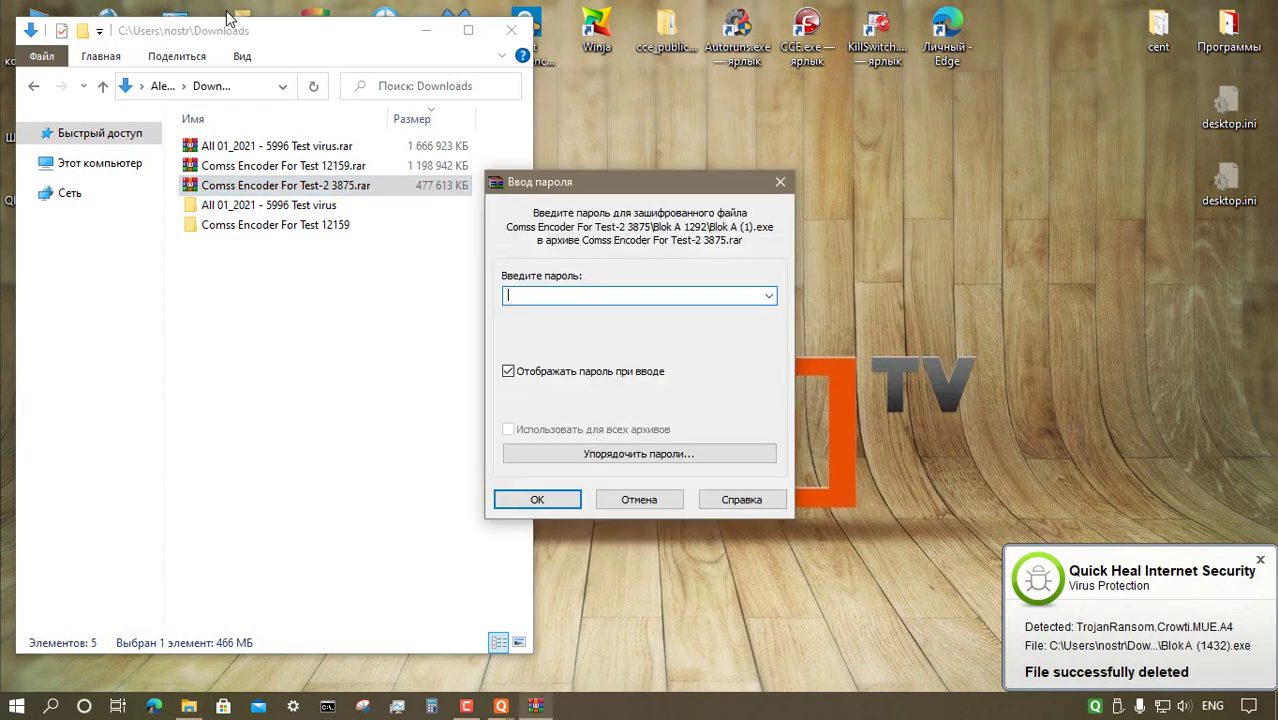
key(Return)
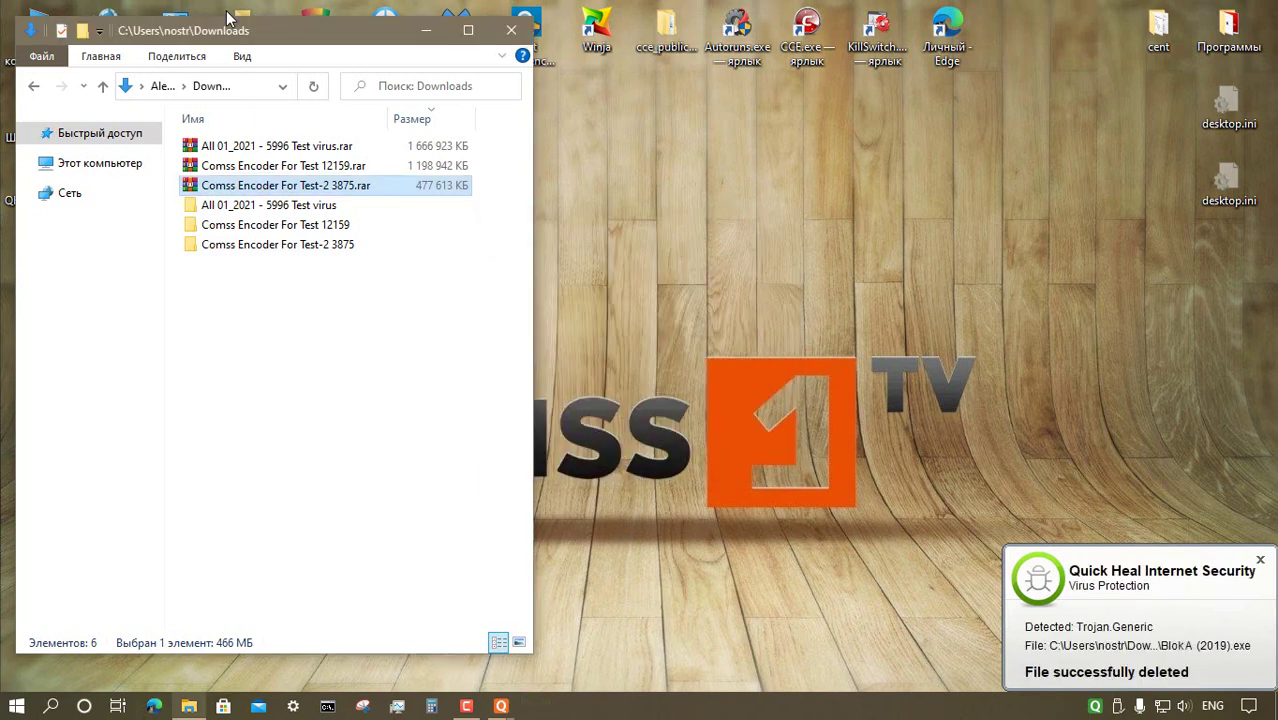
- Delete the three RAR archives from the Downloads folder, keeping the extracted folders
key(Up)
key(Up)
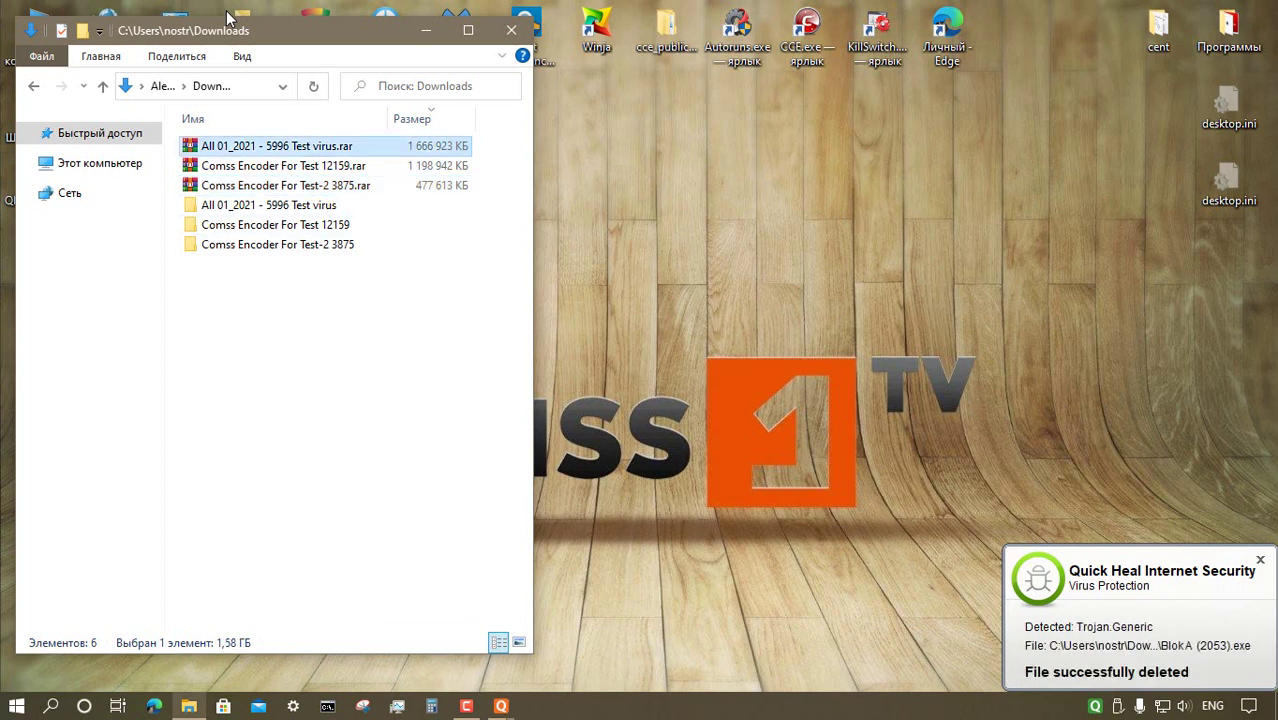
key(shift+Down)
key(shift+Down)
key(Menu)
key(Up)
key(Up)
key(Up)
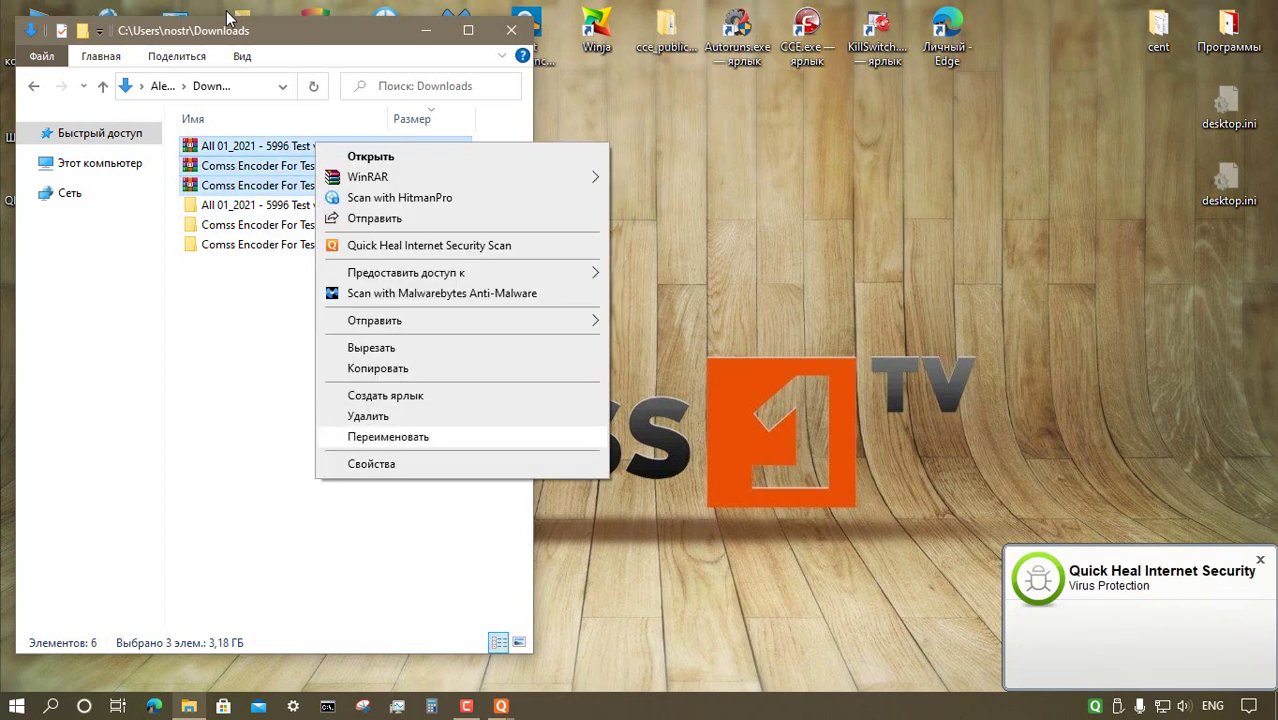
key(Return)
key(Return)
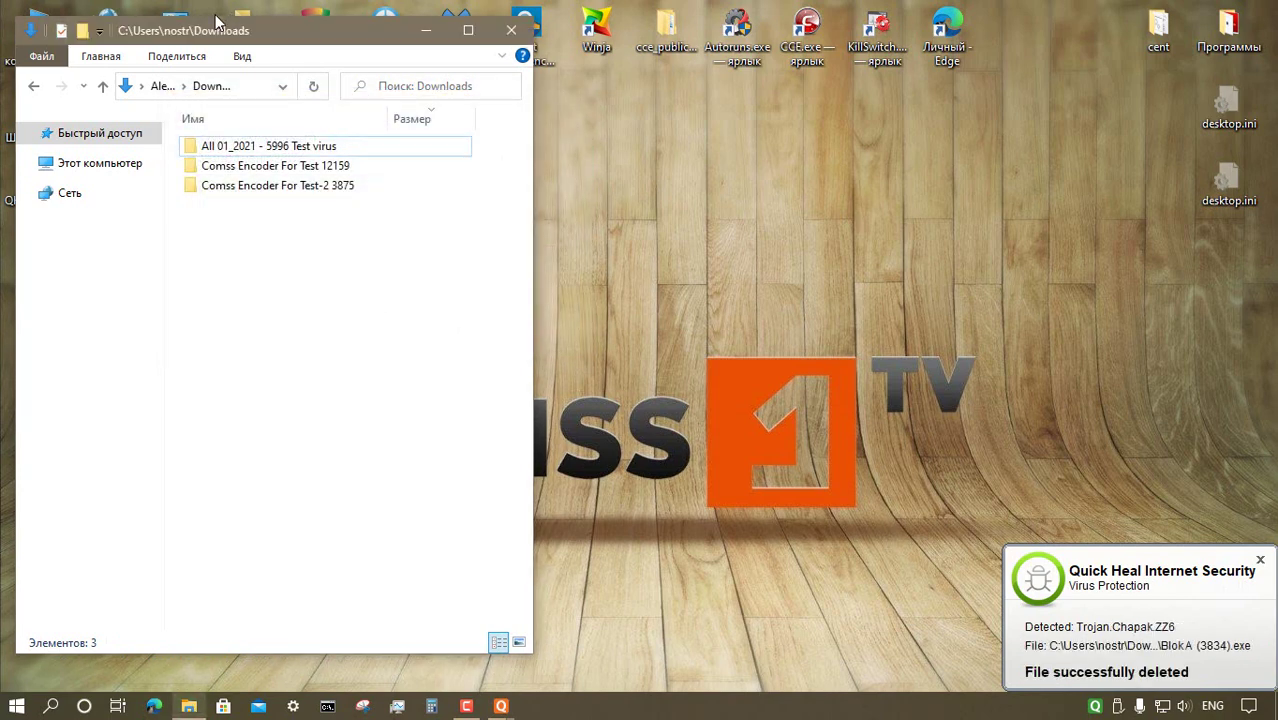
- Scan the three extracted folders with Quick Heal Internet Security and close the finished scan
drag(384, 268, 290, 148)
right_click(308, 168)
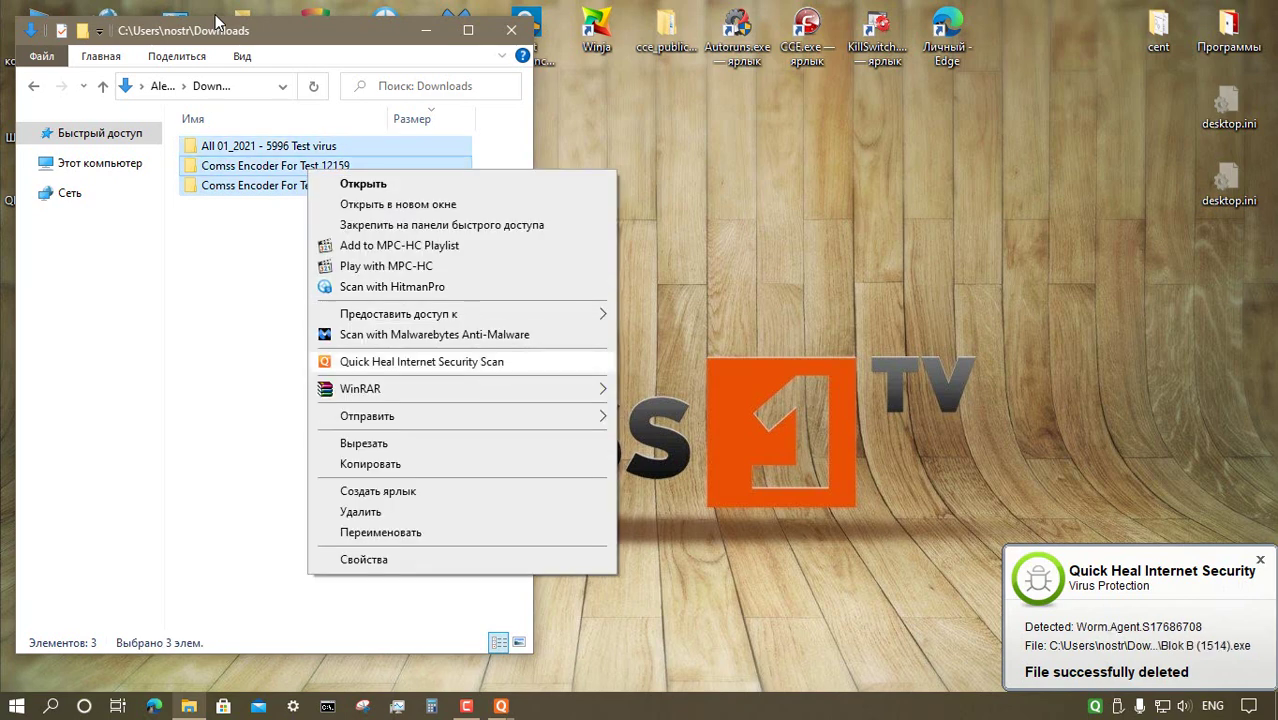
click(415, 362)
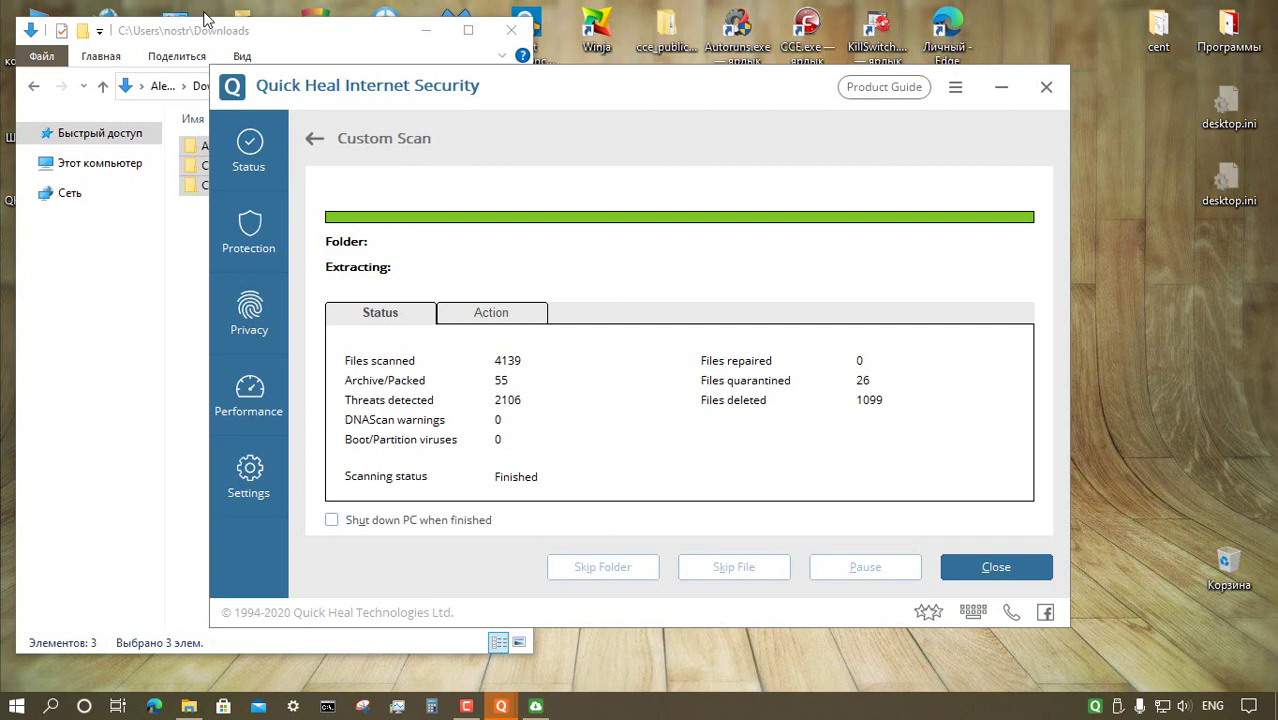
key(Return)
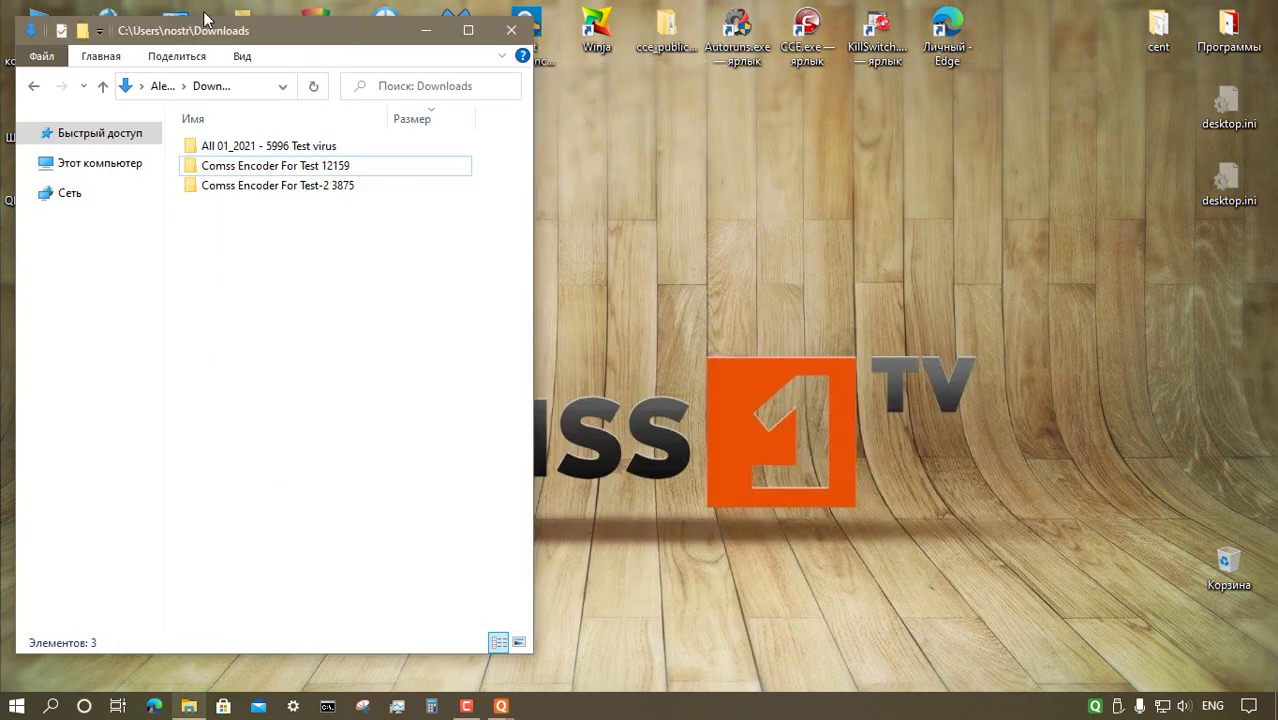
- Open the All 01_2021 - 5996 Test virus folder and check which files remain in its Backdoor subfolder
key(Up)
key(Return)
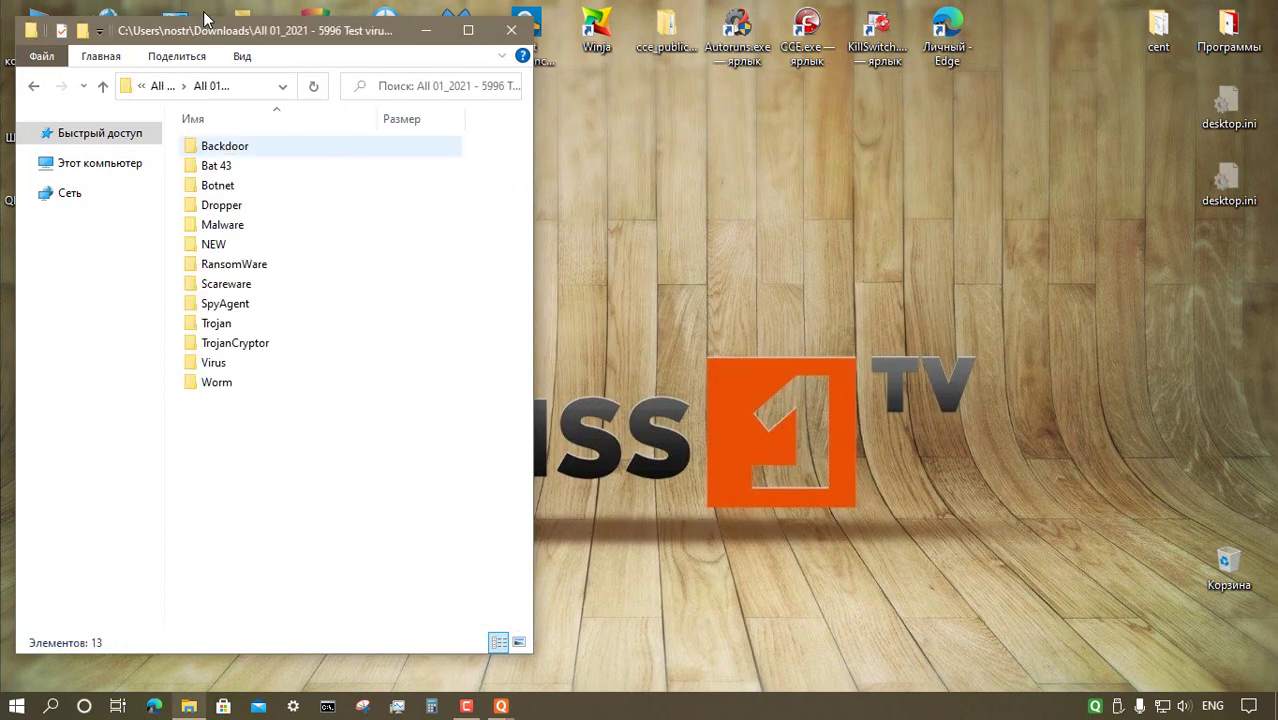
key(Return)
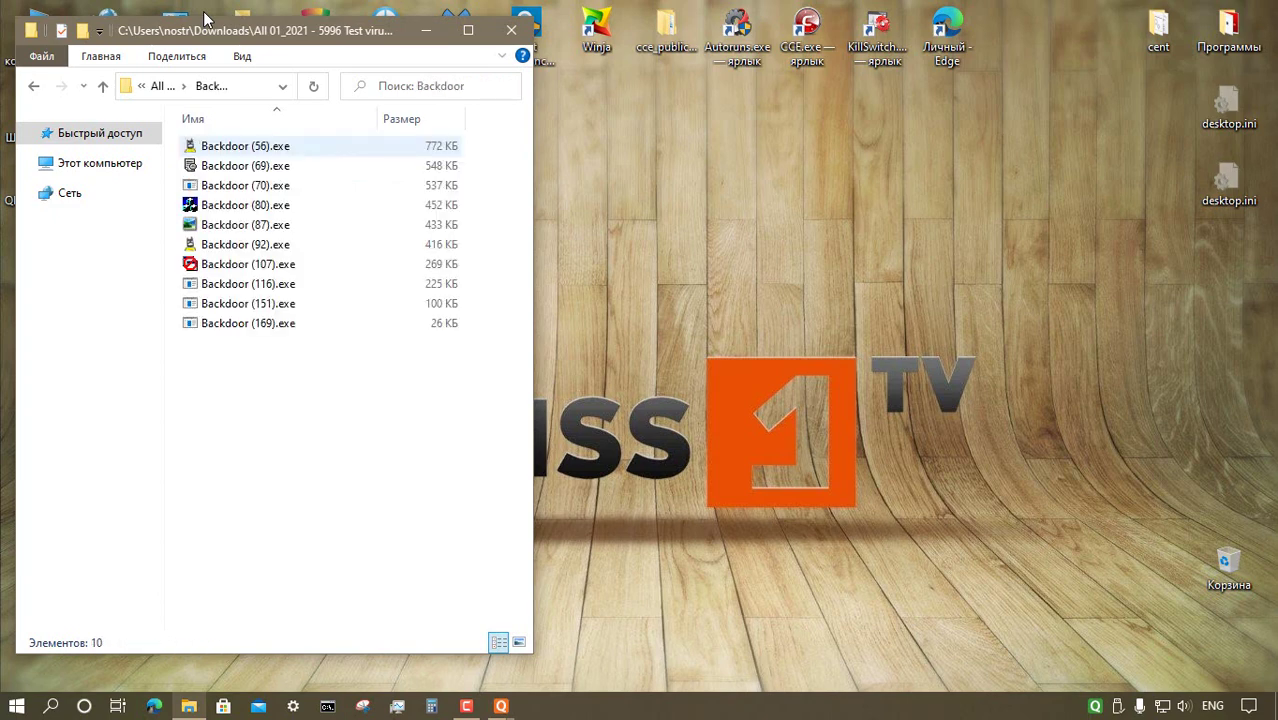
key(BackSpace)
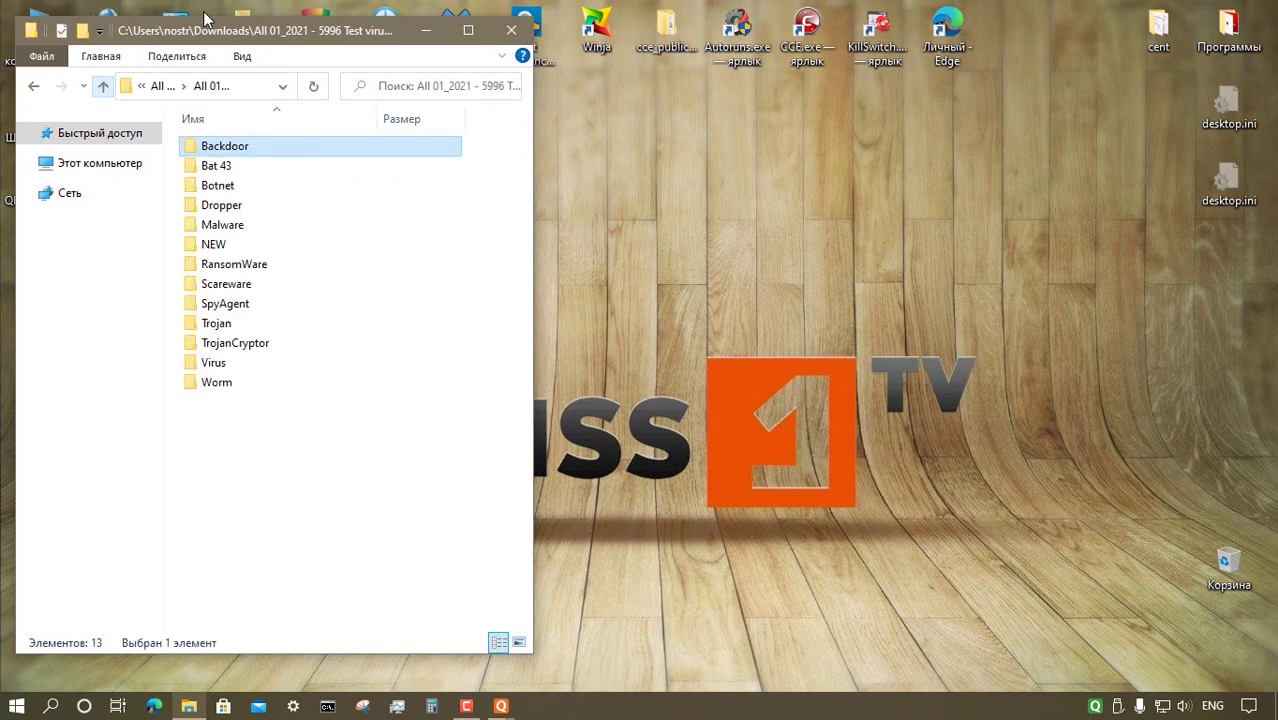
- Check which files remain in the Bat 43, Botnet and Dropper subfolders of All 01_2021 - 5996 Test virus
key(Down)
key(Return)
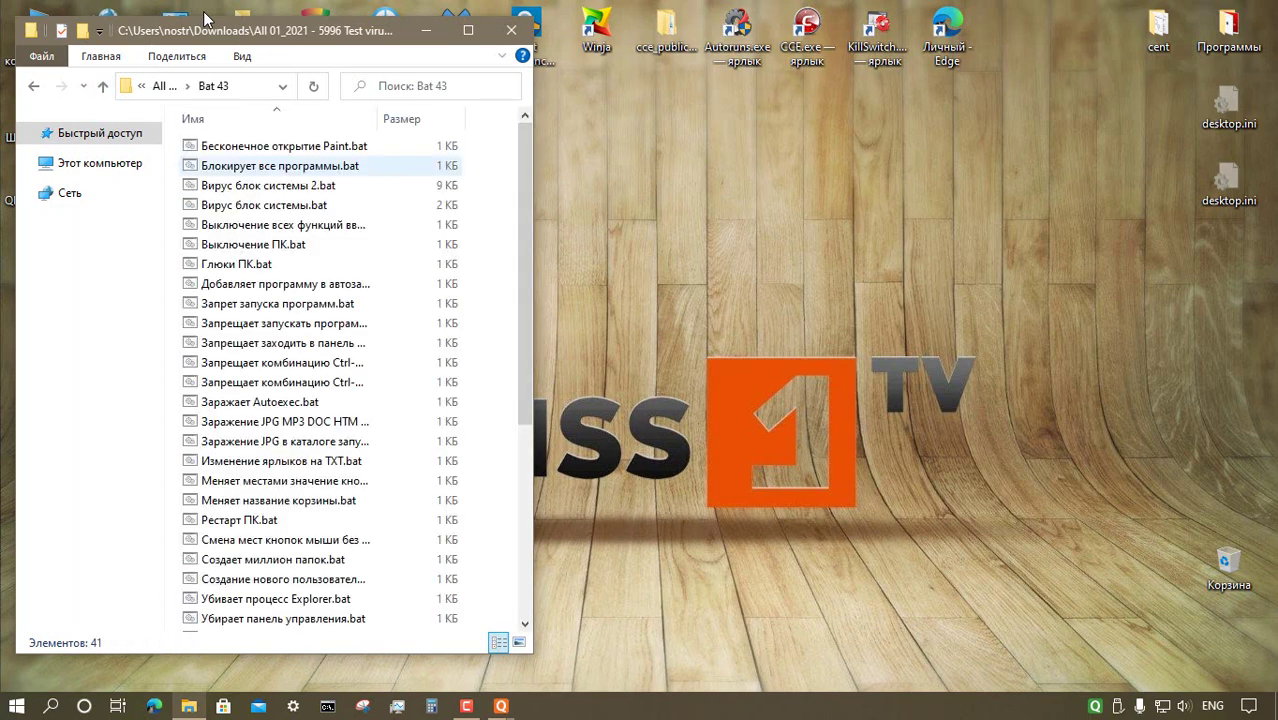
key(Tab)
key(BackSpace)
key(Down)
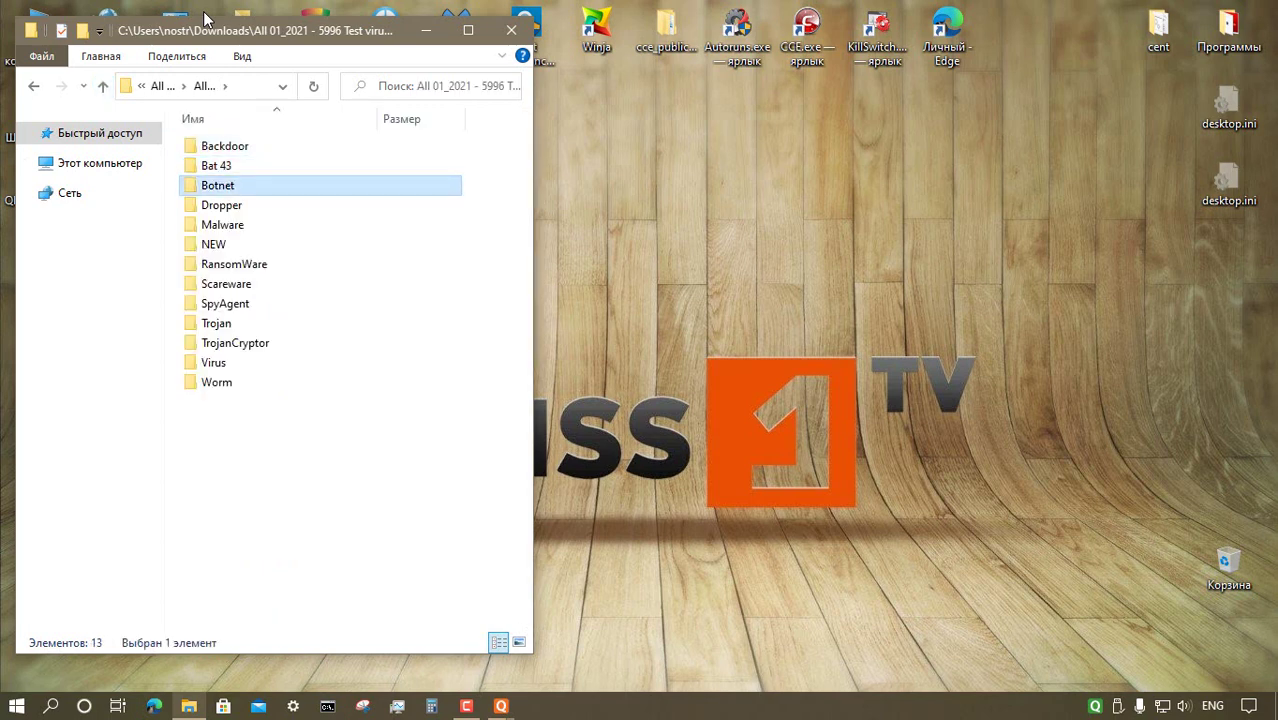
key(Return)
key(BackSpace)
key(Down)
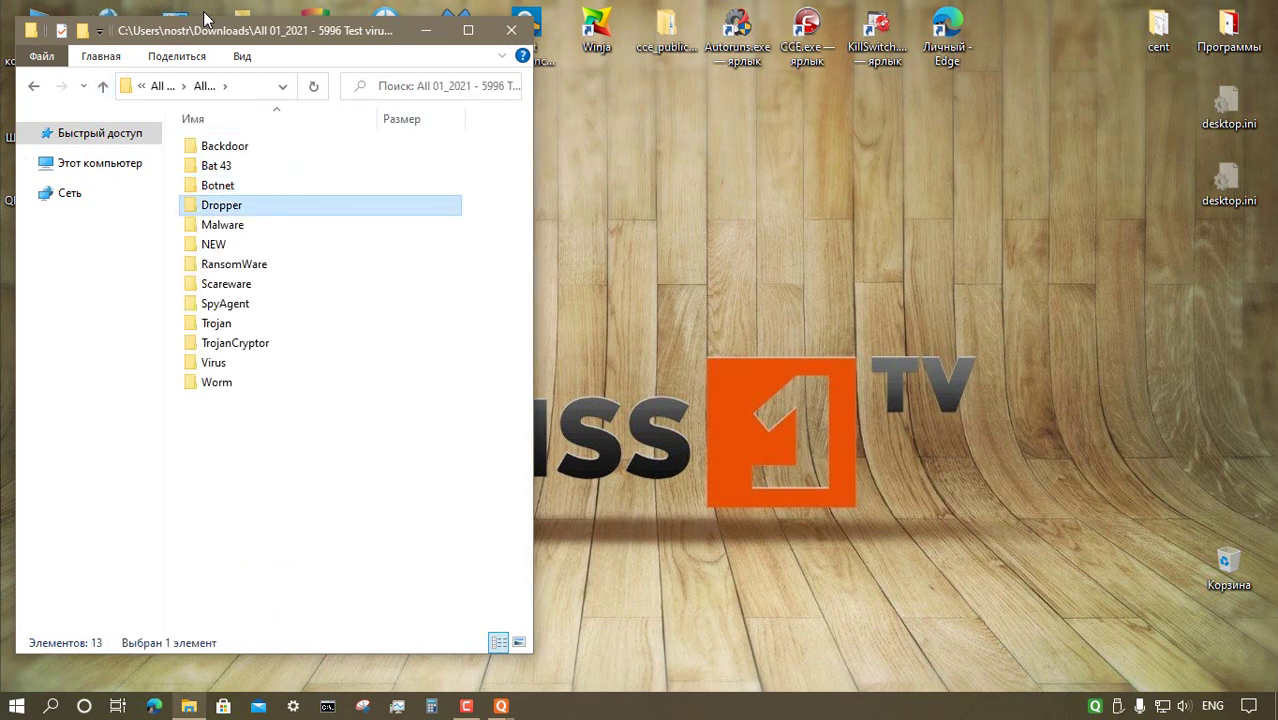
key(Return)
key(BackSpace)
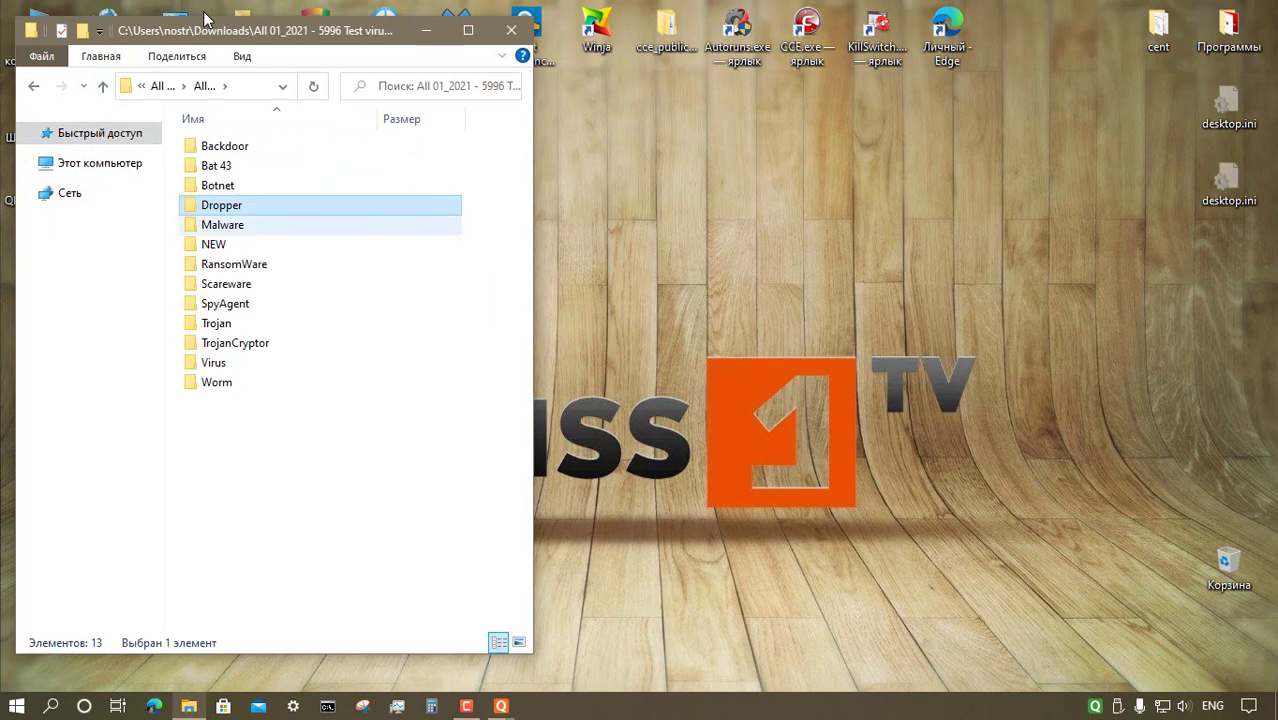
- Check which files remain in the Malware, NEW and Scareware subfolders
key(Down)
key(Return)
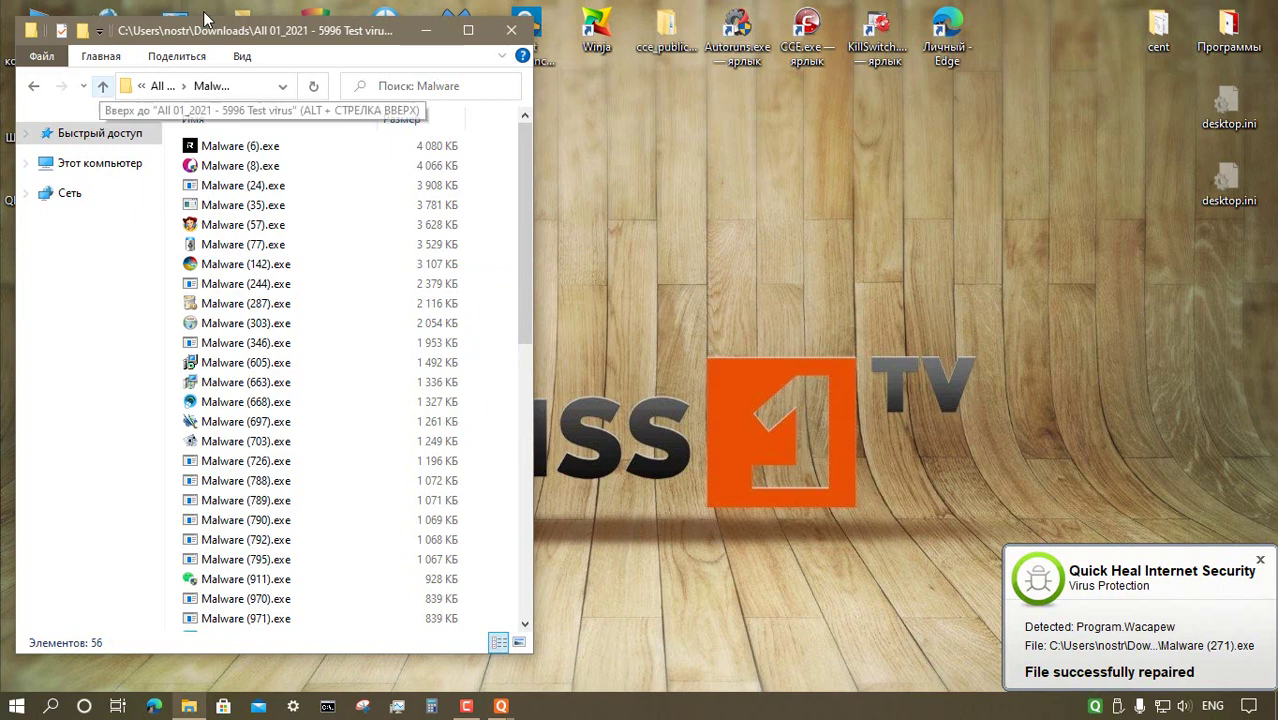
click(102, 86)
double_click(230, 245)
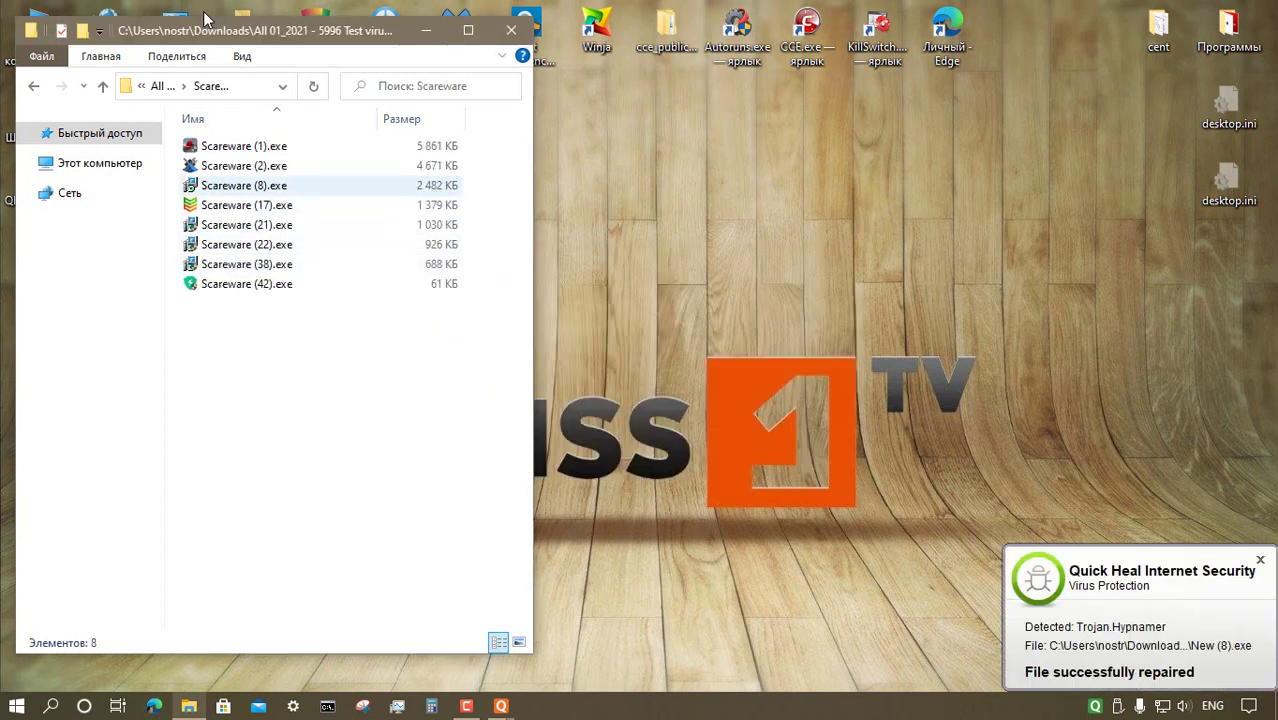
- Check which files remain in the SpyAgent, Trojan and TrojanCryptor subfolders
key(alt+Up)
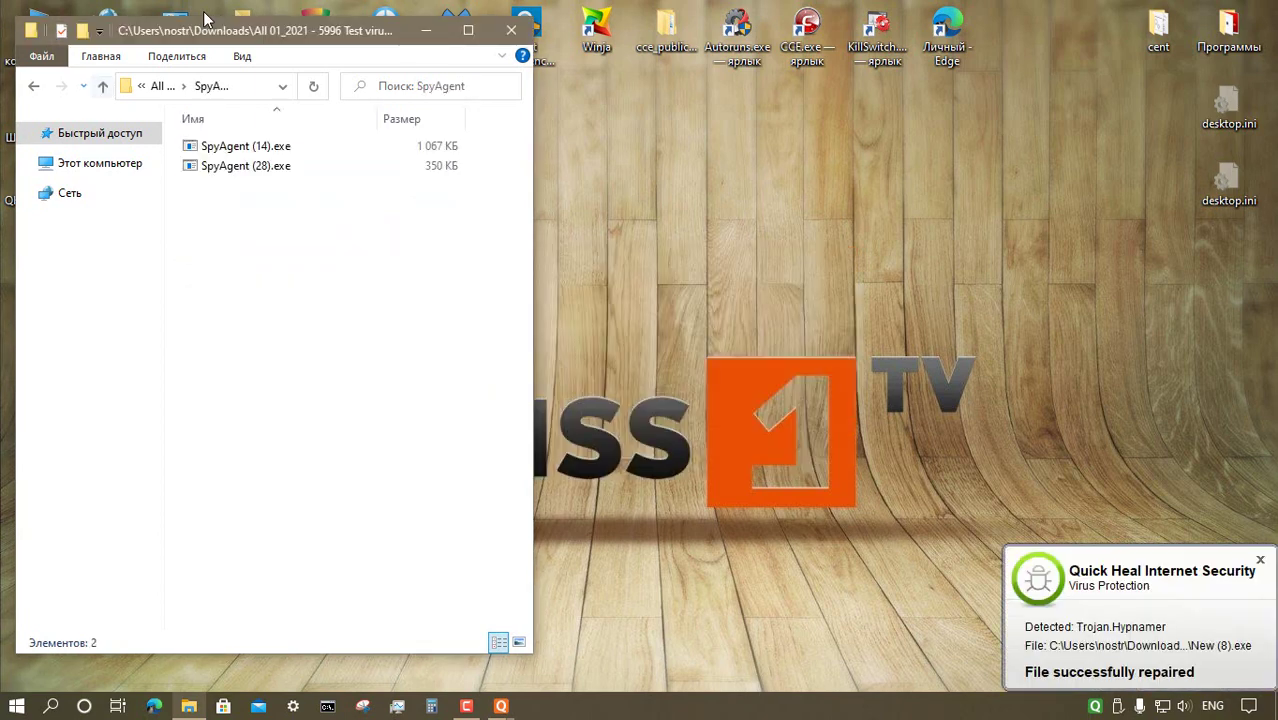
key(alt+Up)
key(Down)
key(Return)
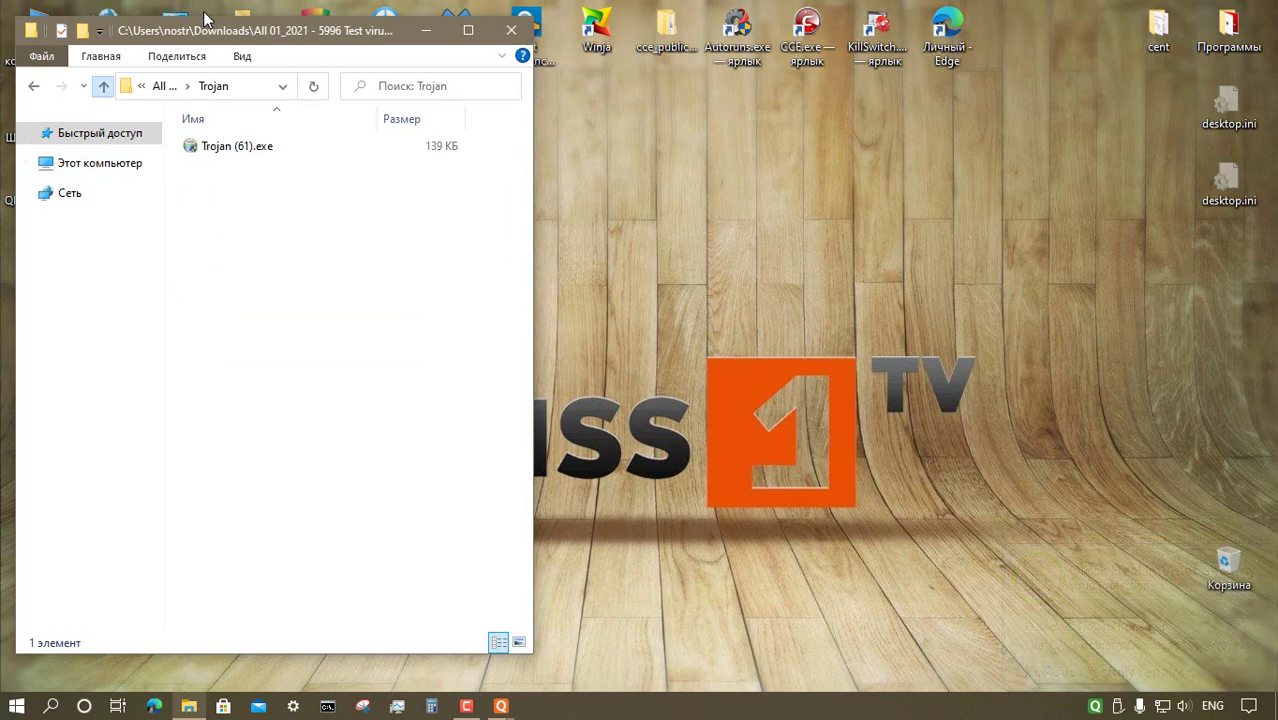
key(alt+Up)
key(Down)
key(Return)
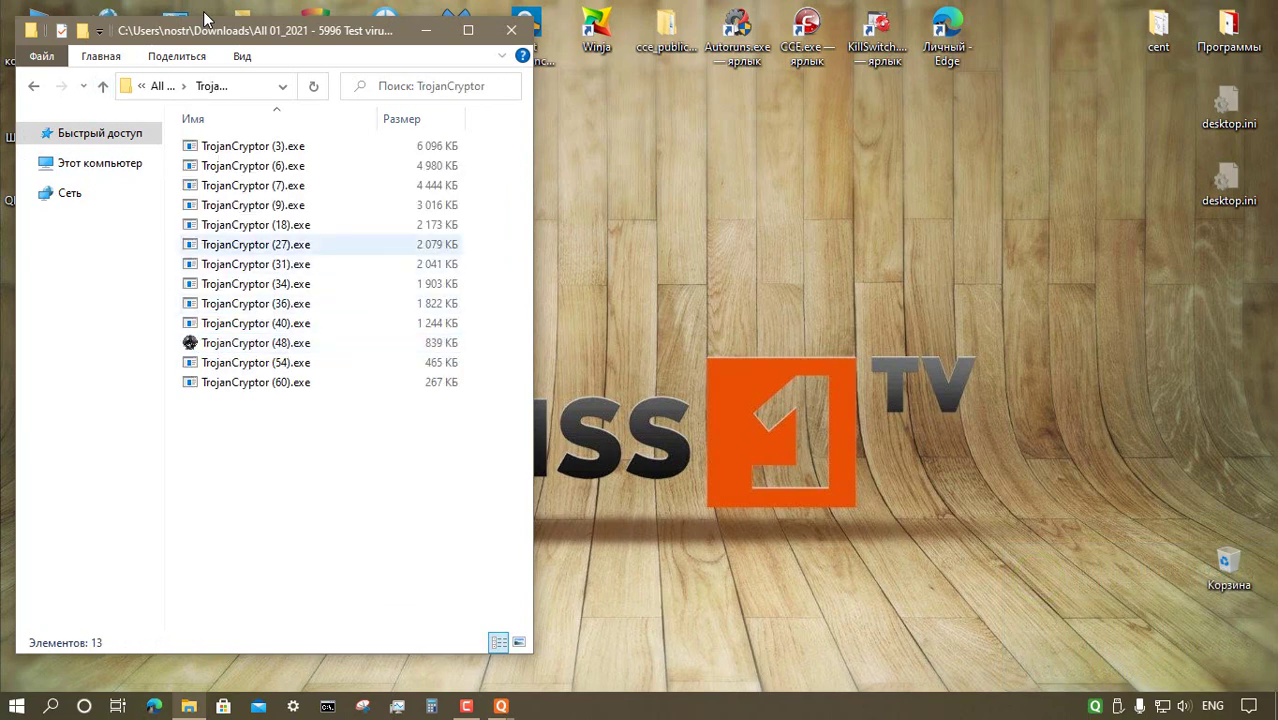
- Check which files remain in the Virus and Worm subfolders
key(alt+Up)
key(Down)
key(Return)
key(shift+Tab)
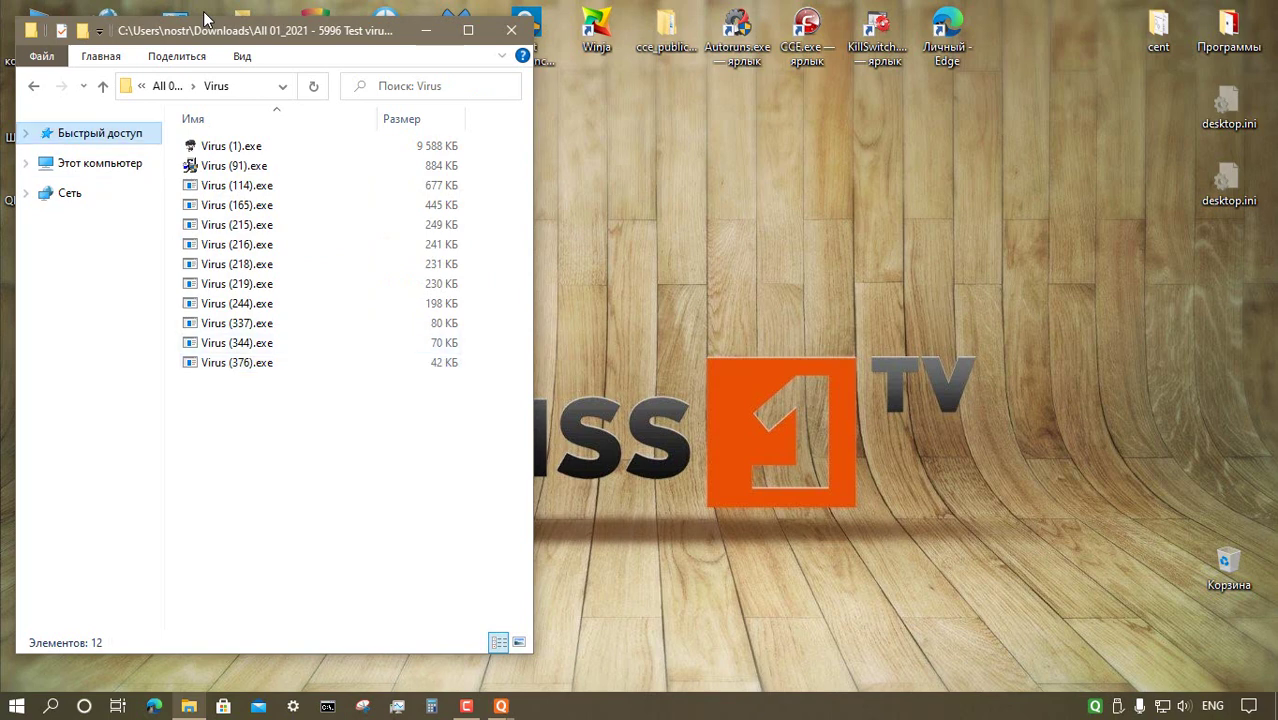
key(alt+Up)
key(Down)
key(Return)
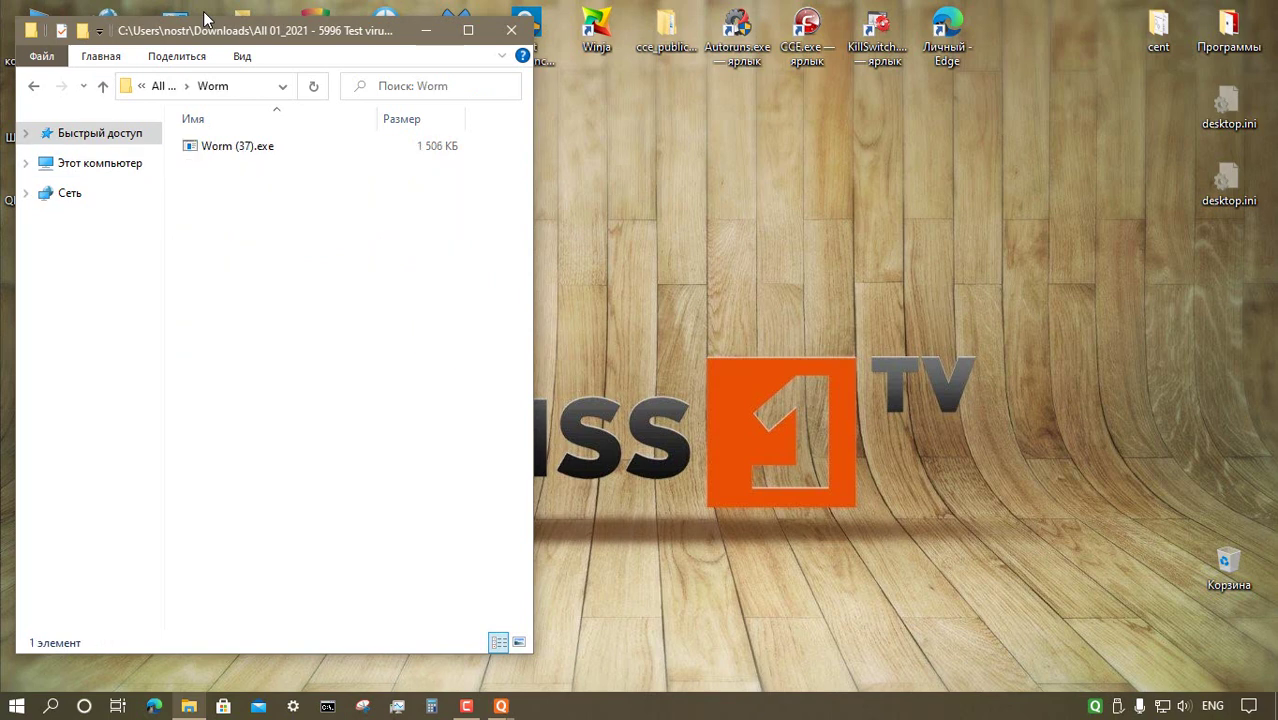
- Open the Comss Encoder For Test 12159 folder in Downloads and check which files remain in its Blok A (4434) subfolder
key(alt+Up)
key(alt+Up)
key(Down)
key(Return)
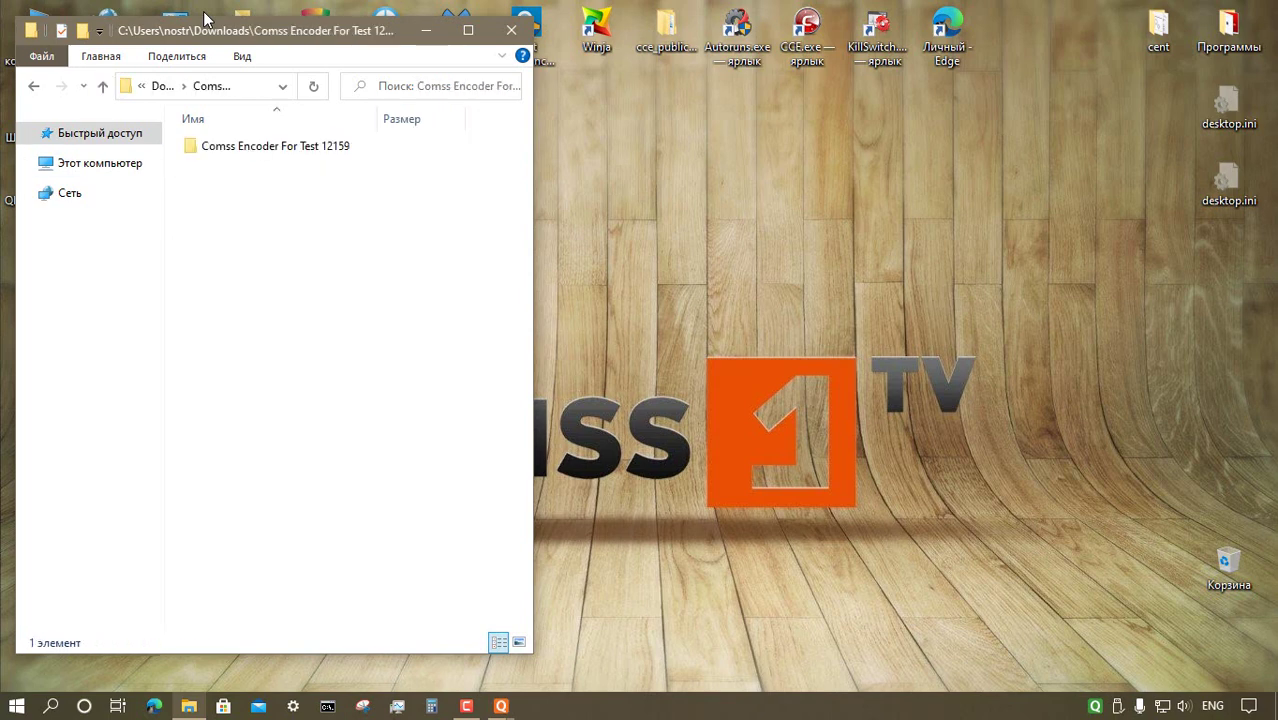
key(Down)
key(Return)
key(Down)
key(Return)
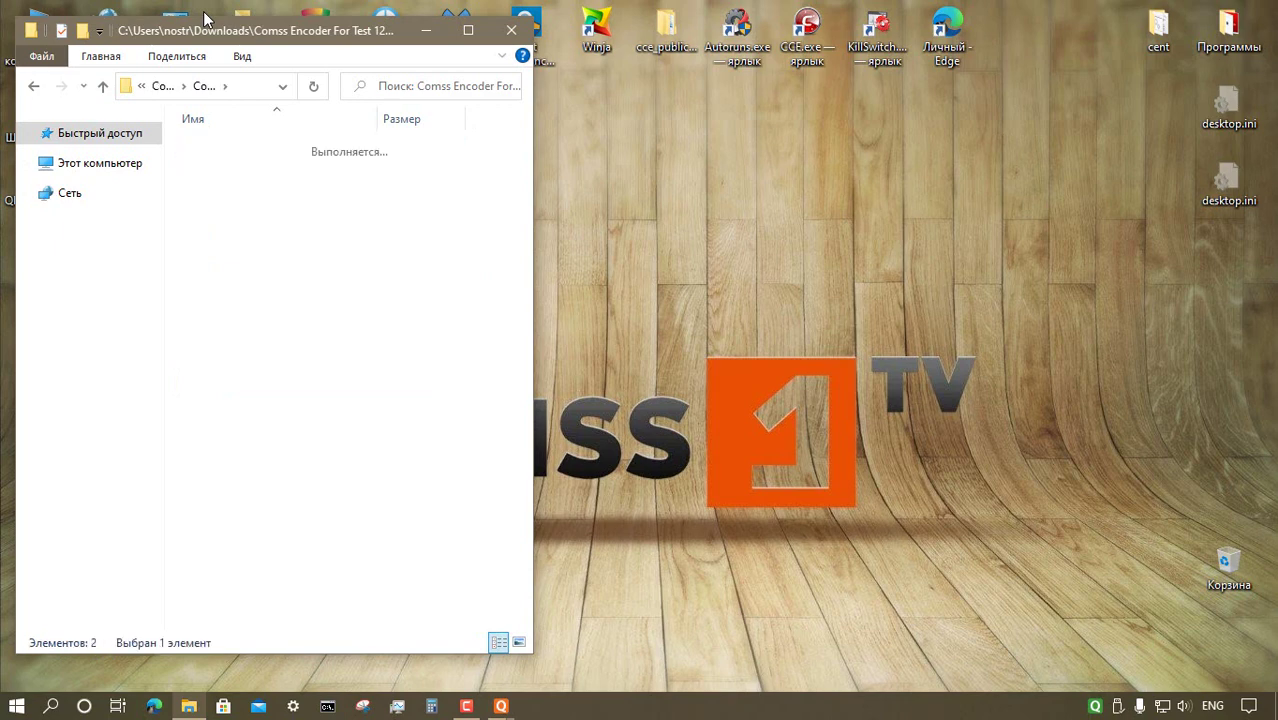
key(Down)
key(Down)
key(Down)
key(Down)
key(Down)
key(Down)
key(Down)
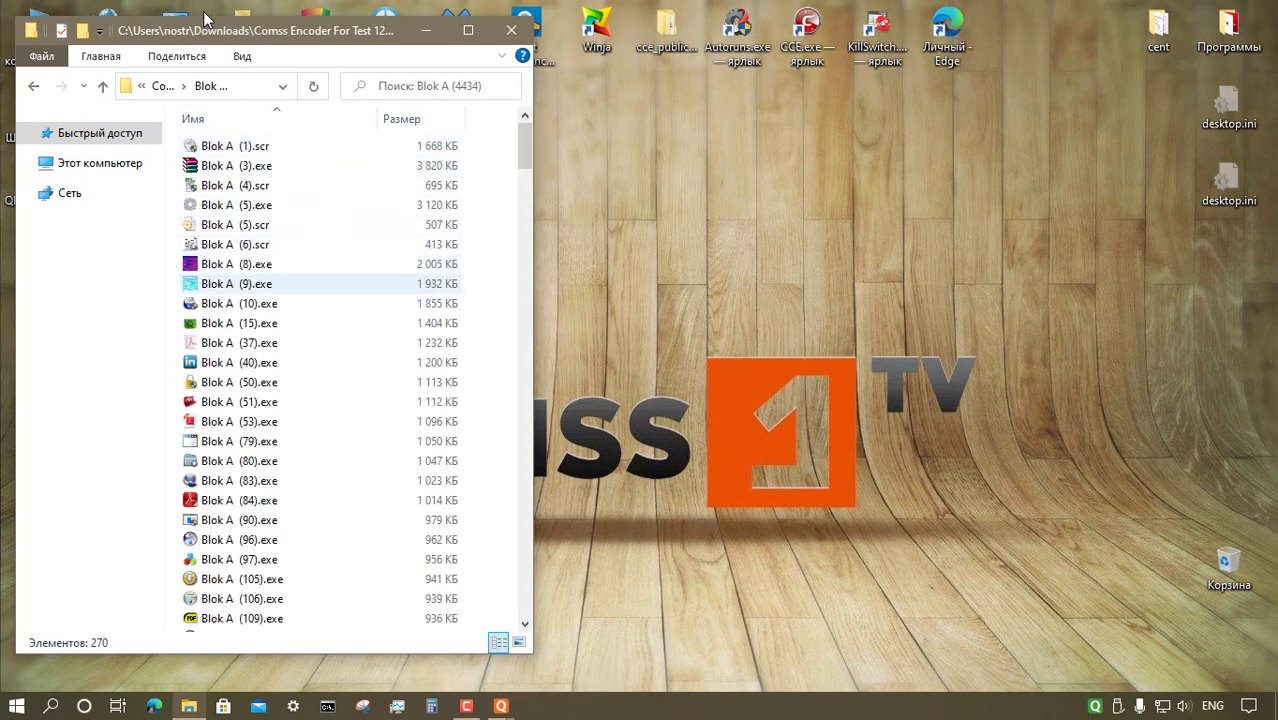
- Check which files remain in the neighbouring Blok B (7725) subfolder
key(alt+Up)
key(Down)
key(Return)
key(Down)
key(Down)
key(Down)
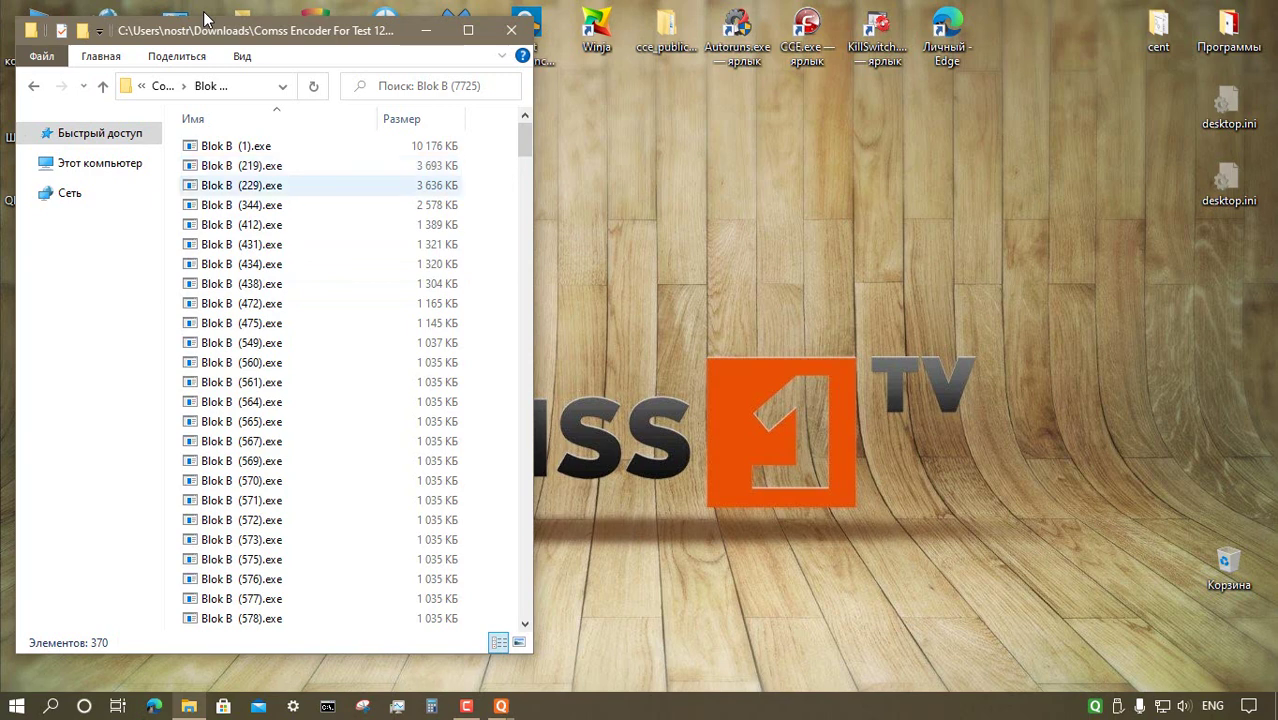
- Open the Comss Encoder For Test-2 3875 folder and check the files left in its Blok B 2583 and Blok A 1292 subfolders
key(alt+Up)
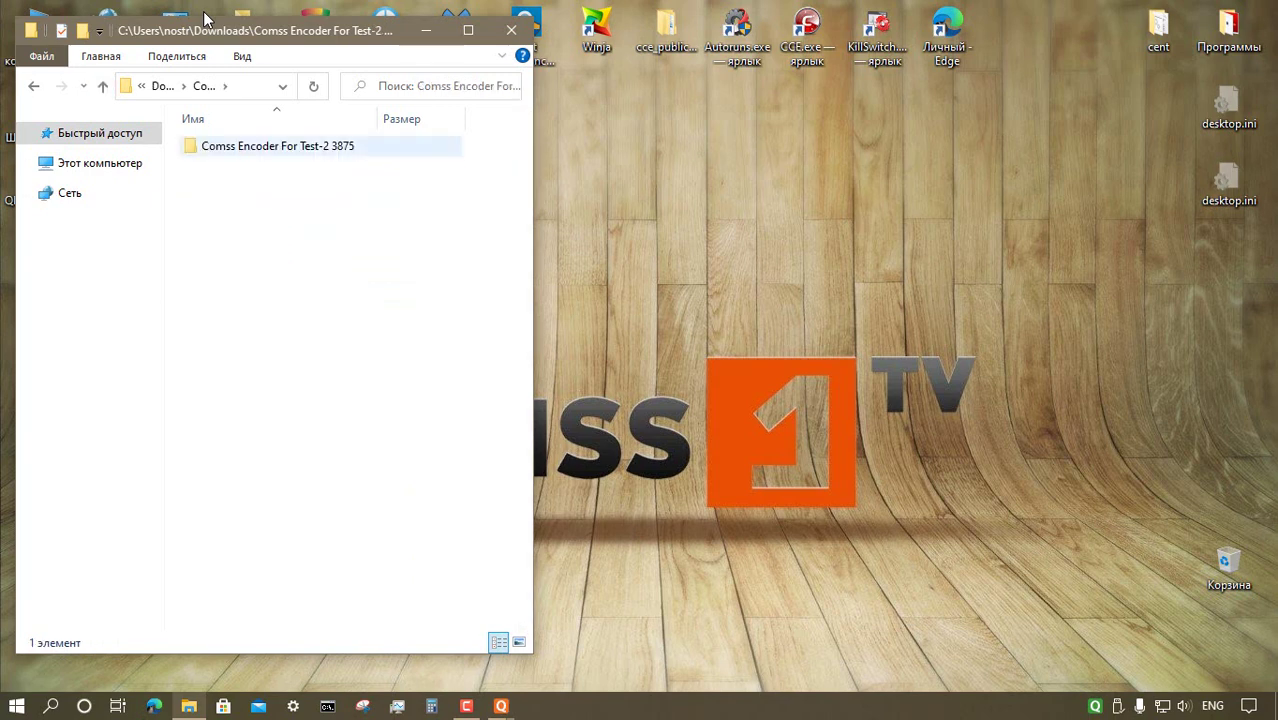
key(Down)
key(Return)
key(Down)
key(Return)
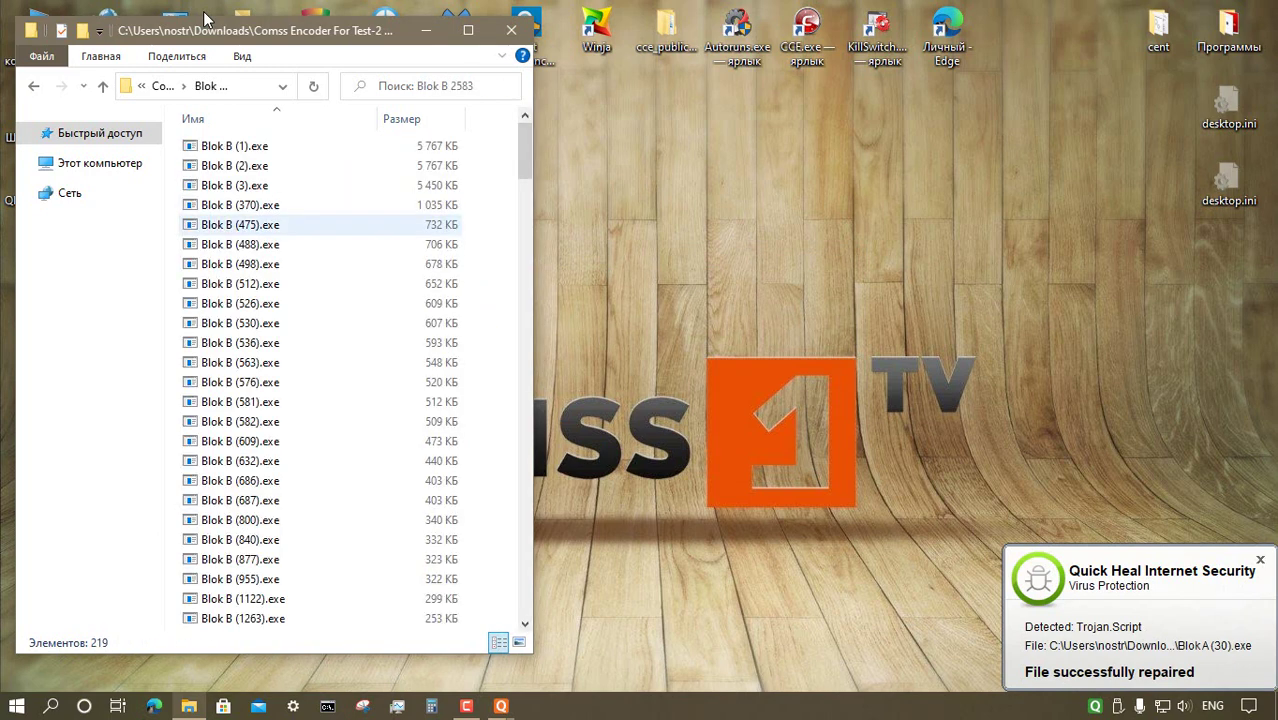
key(alt+Up)
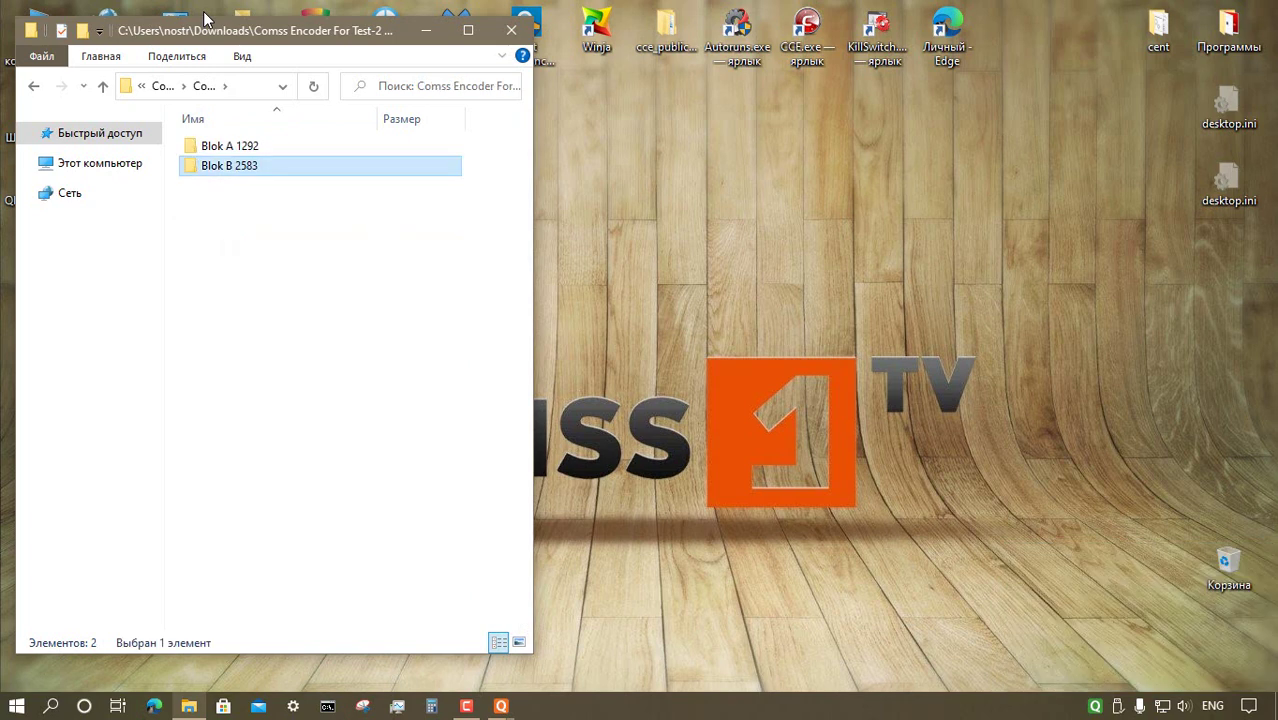
key(Up)
key(Return)
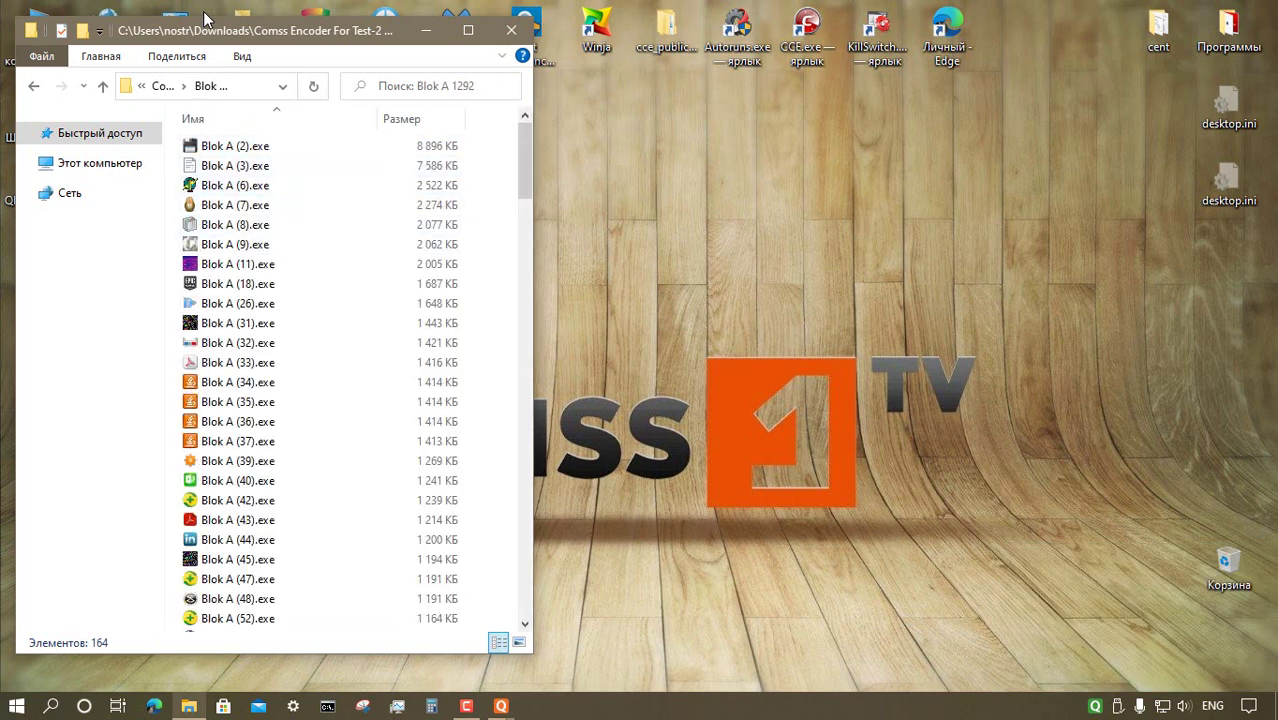
- Narrow the name column and the folder window, and launch COMODO KillSwitch from the desktop beside it
drag(377, 119, 329, 119)
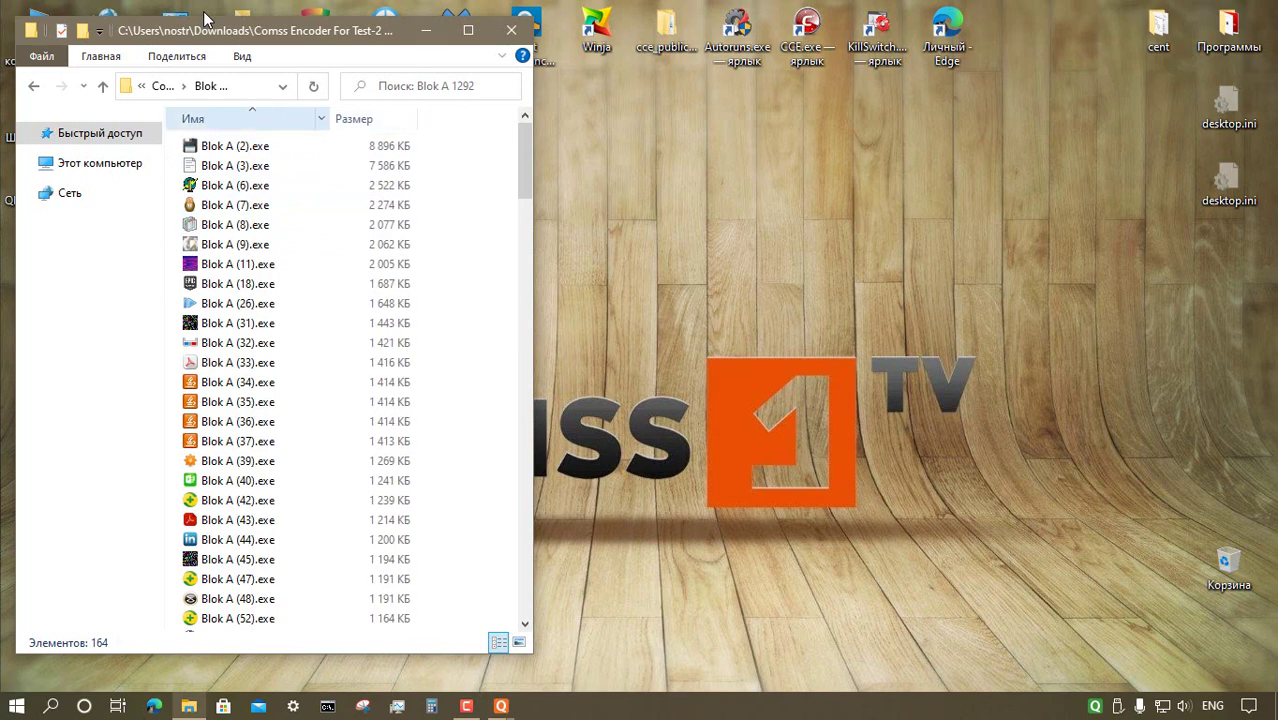
drag(533, 250, 440, 250)
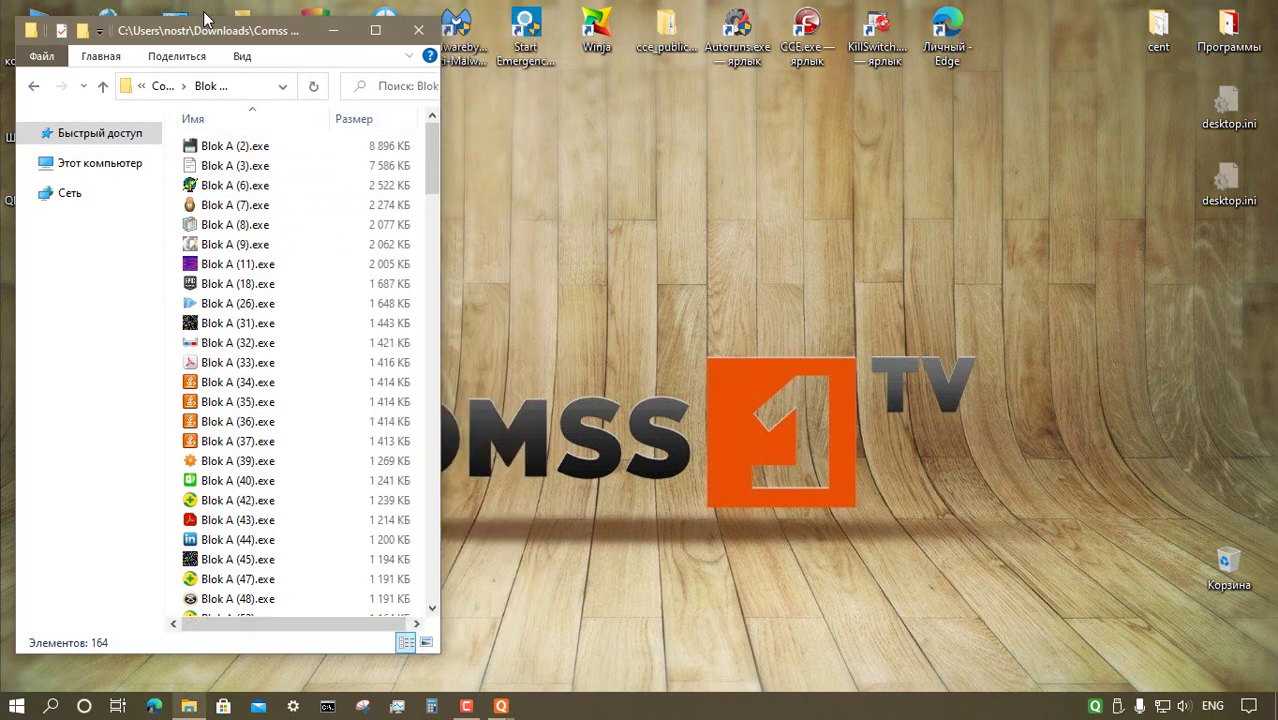
double_click(877, 36)
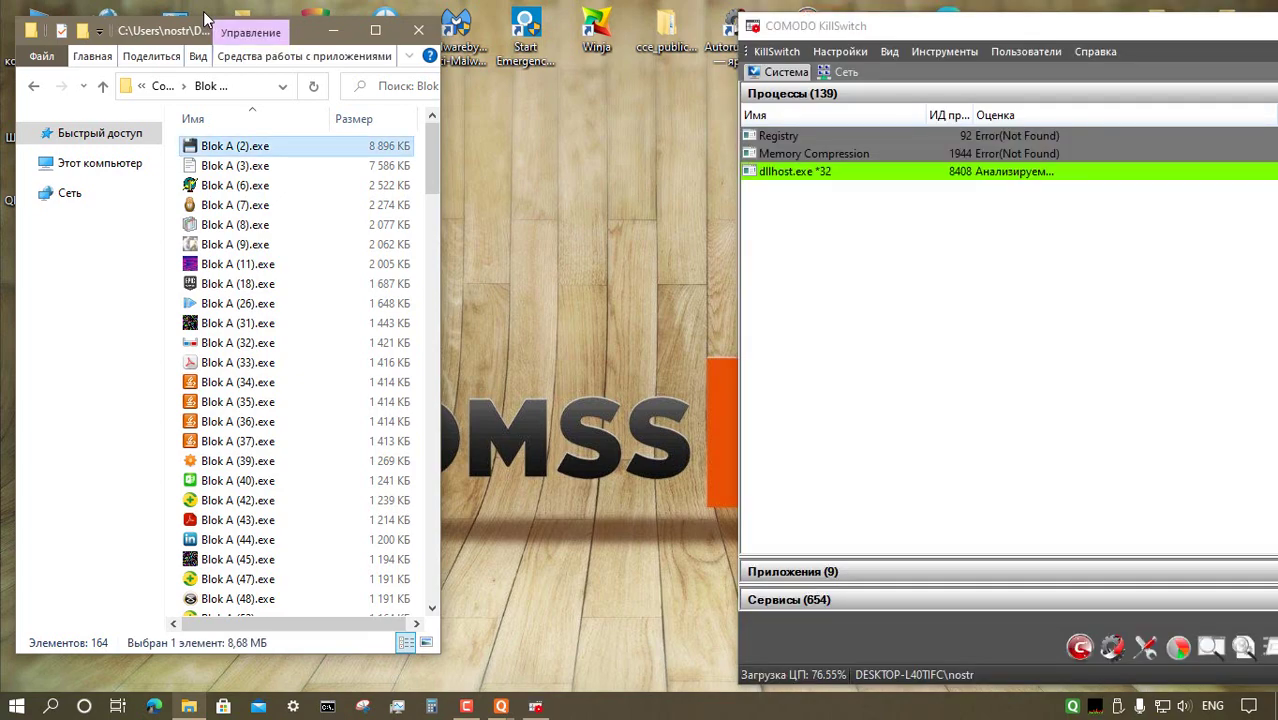
- Run the samples Blok A (2).exe and Blok A (3).exe as administrator
right_click(275, 150)
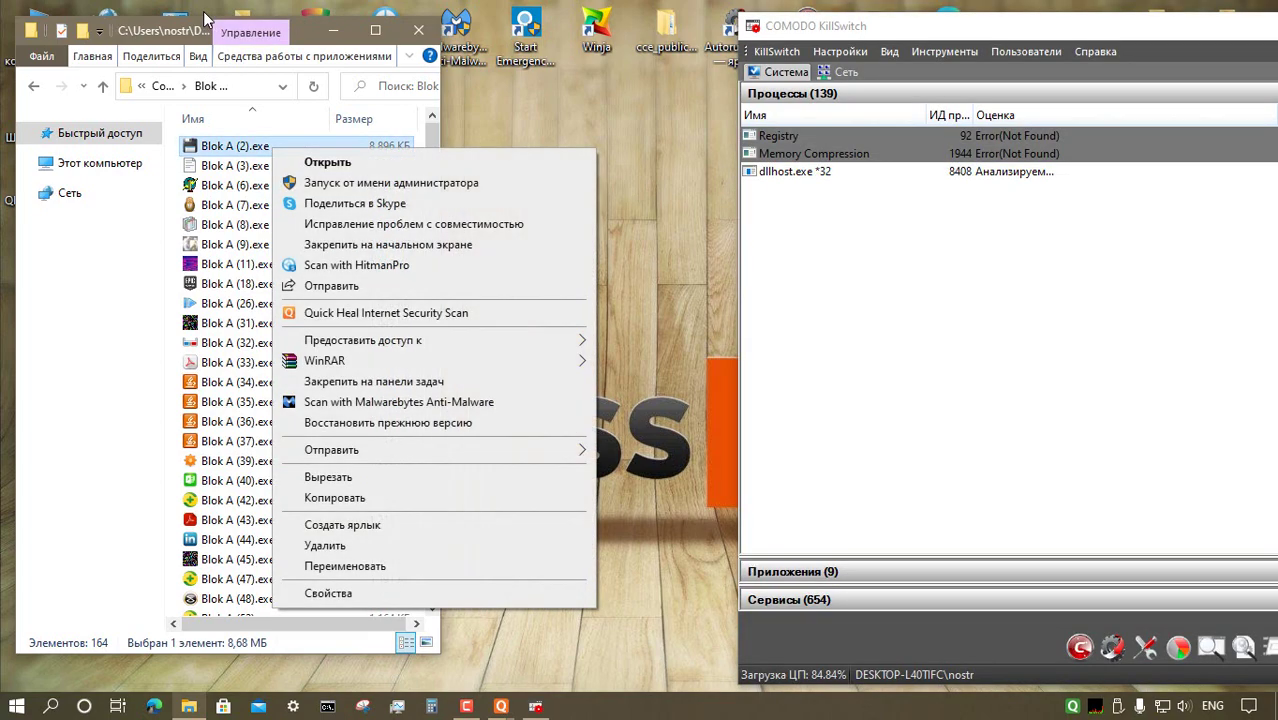
click(390, 183)
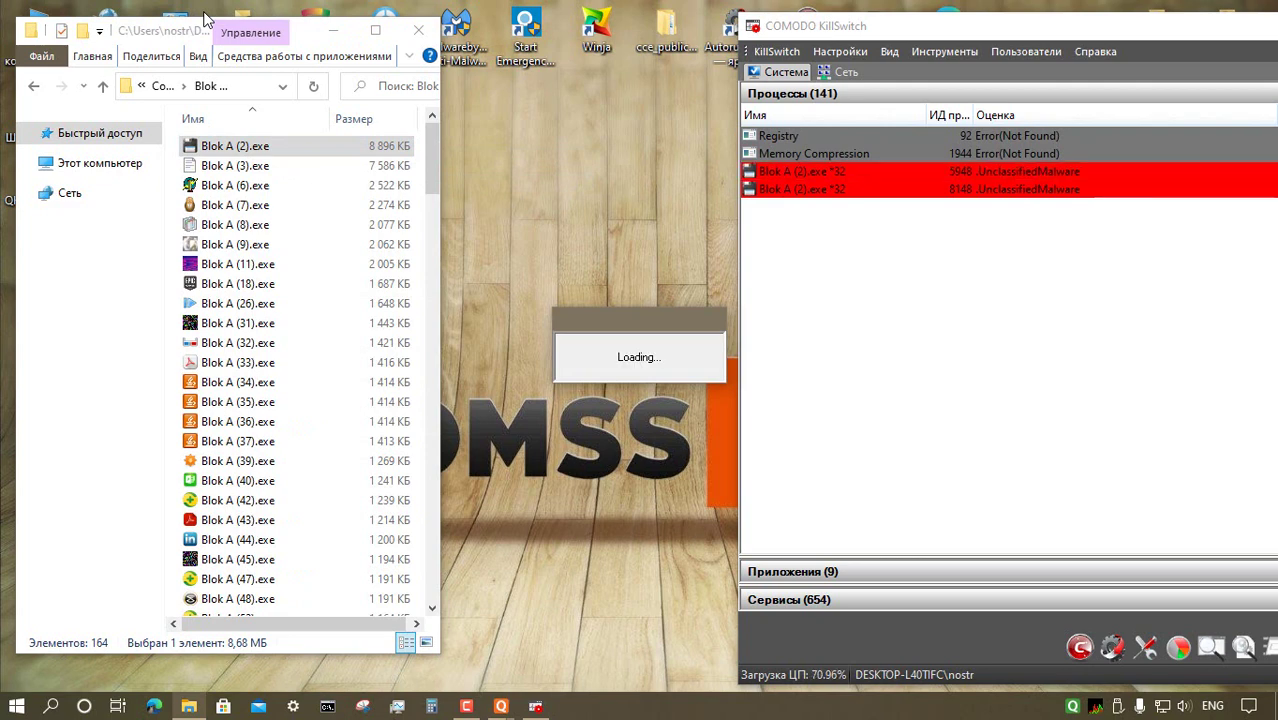
key(Down)
key(shift+F10)
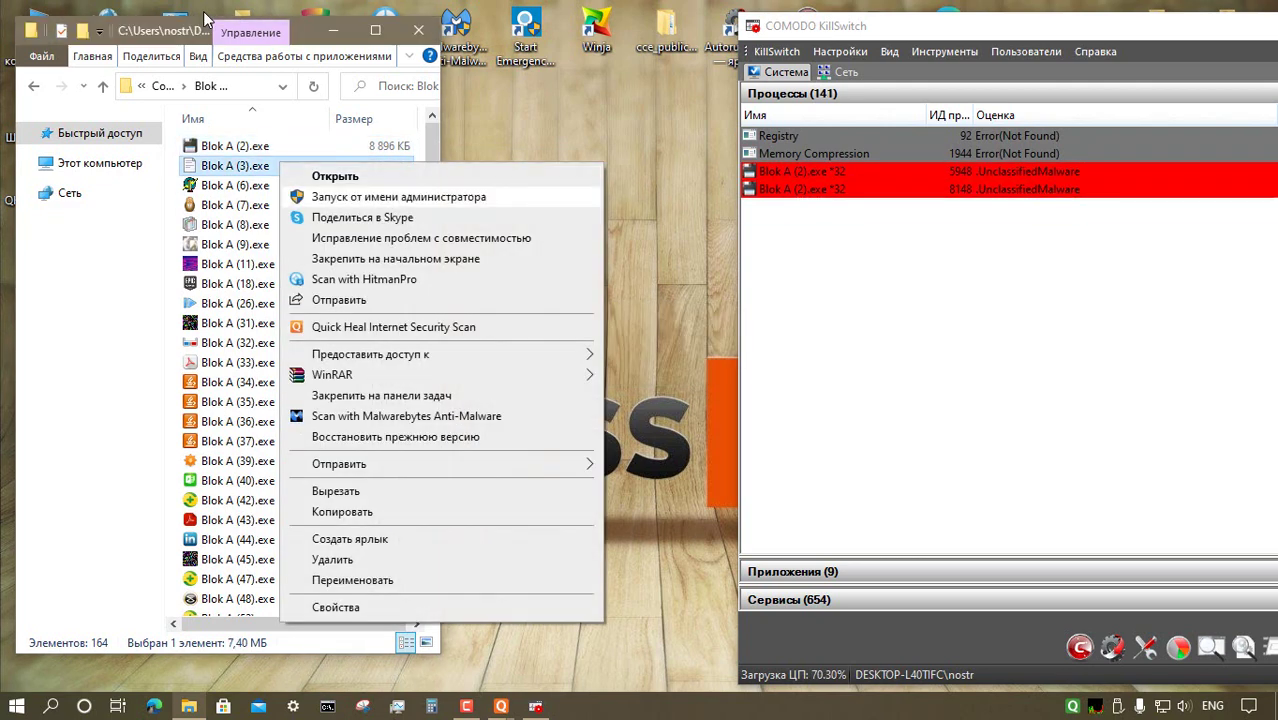
key(Down)
key(Down)
key(Return)
- Run Blok A (6).exe as administrator and launch Blok A (7).exe
key(Down)
key(shift+F10)
key(Down)
key(Down)
key(Return)
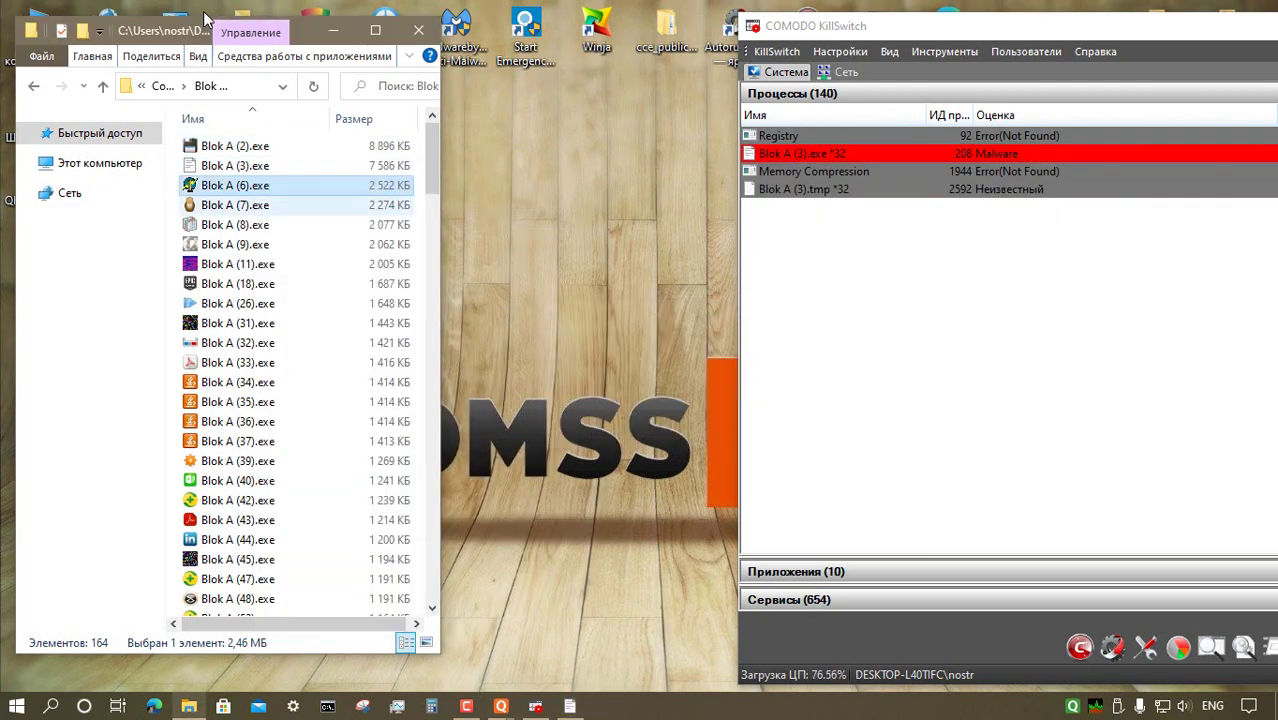
key(Down)
key(Return)
- Run the samples Blok A (8).exe and Blok A (9).exe as administrator
key(Down)
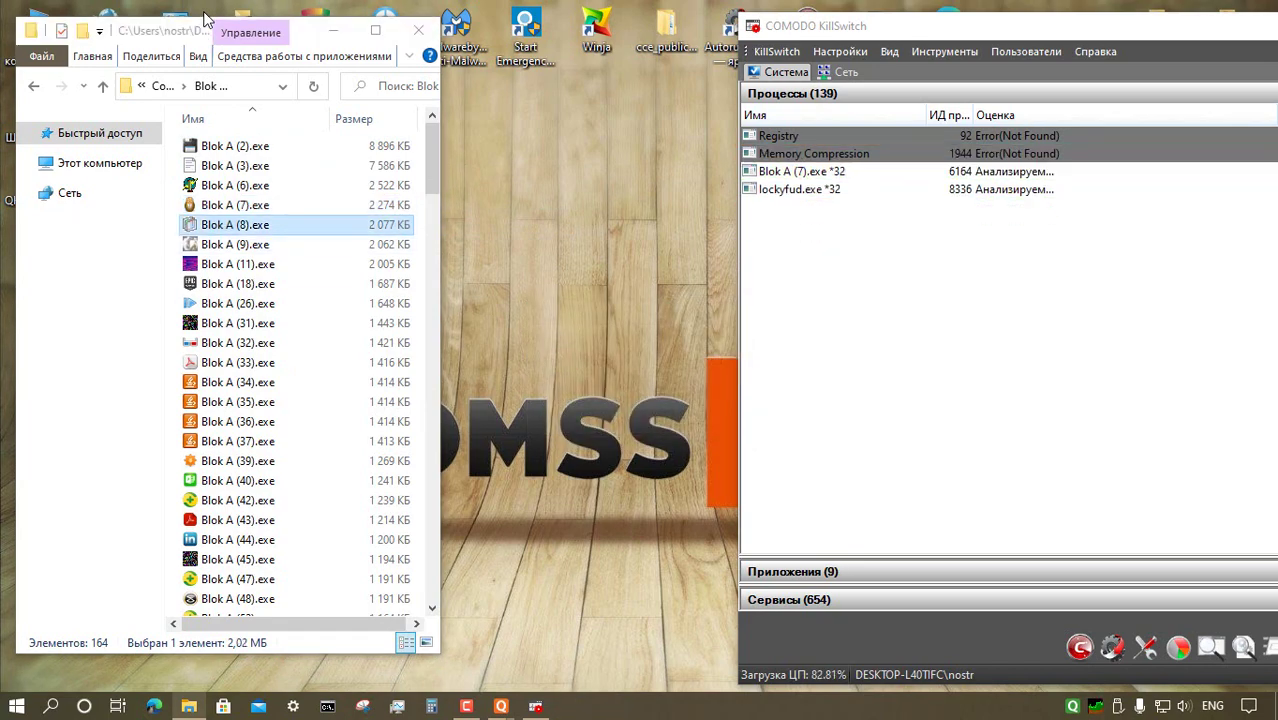
key(shift+F10)
key(Down)
key(Down)
key(Return)
key(Down)
key(shift+F10)
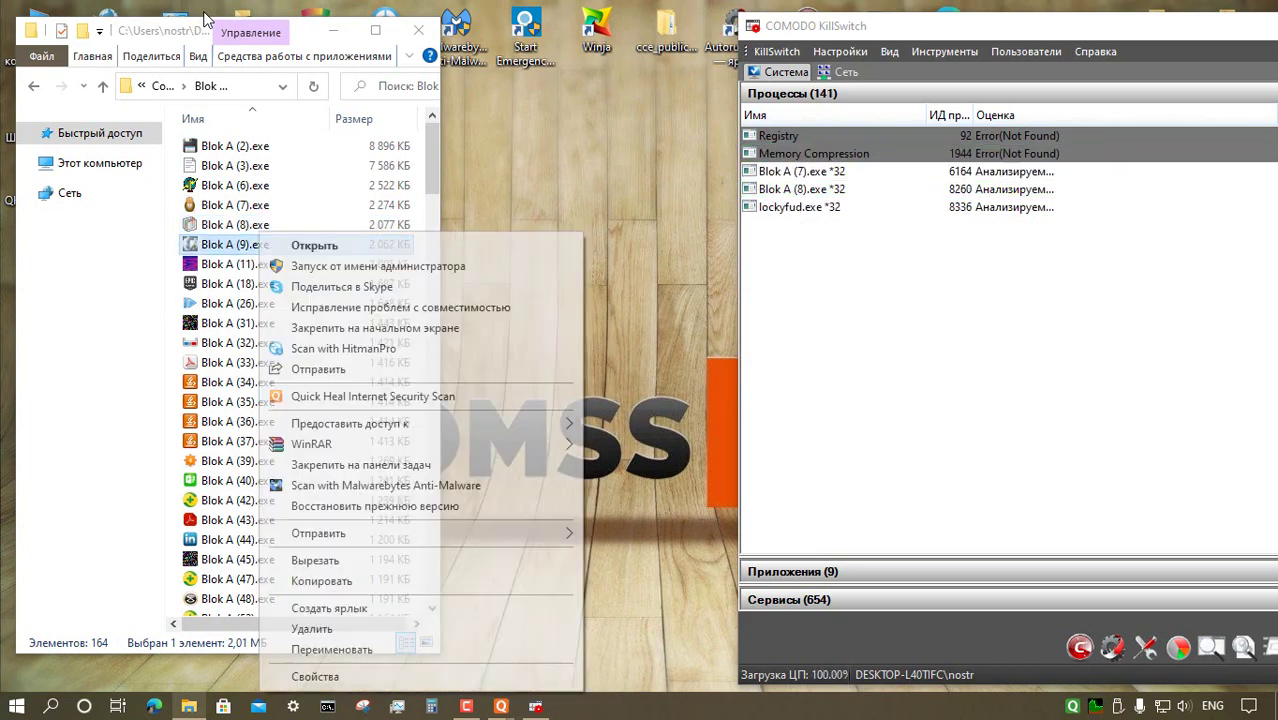
key(Down)
key(Down)
key(Return)
- Launch the samples Blok A (11).exe and Blok A (18).exe
key(Down)
key(Down)
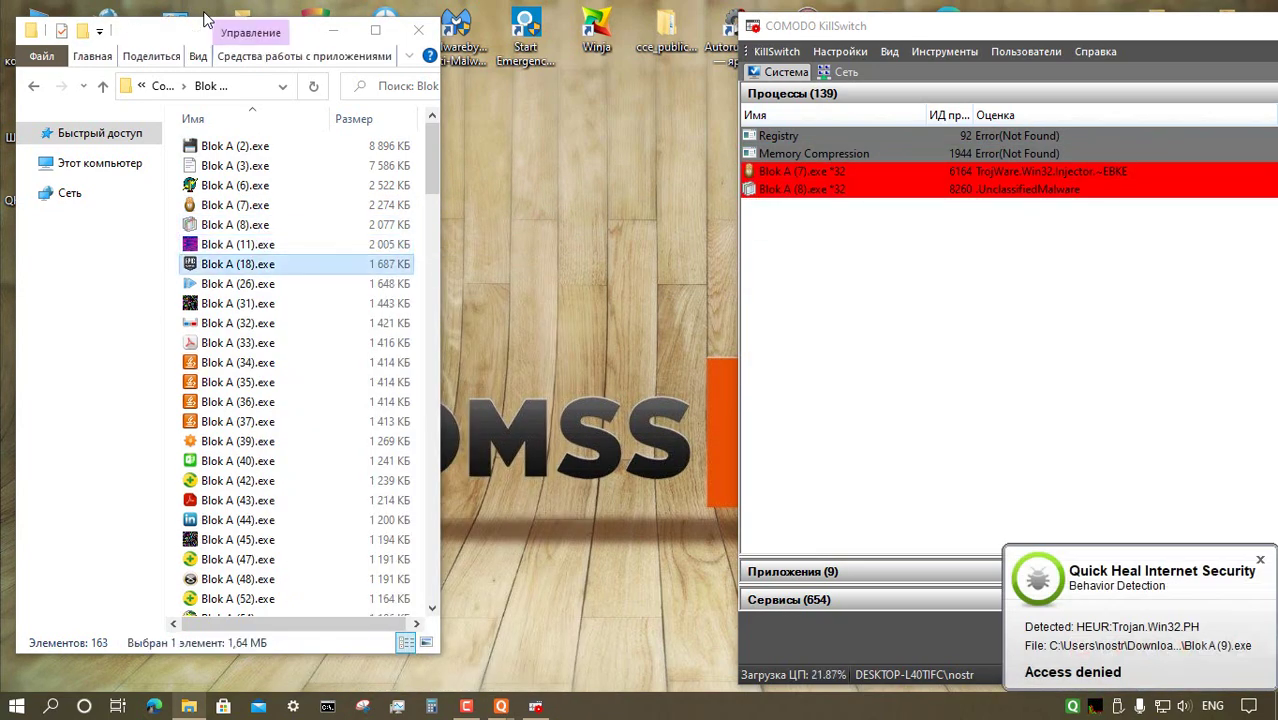
key(Up)
key(Return)
key(Down)
key(Down)
key(Up)
key(Return)
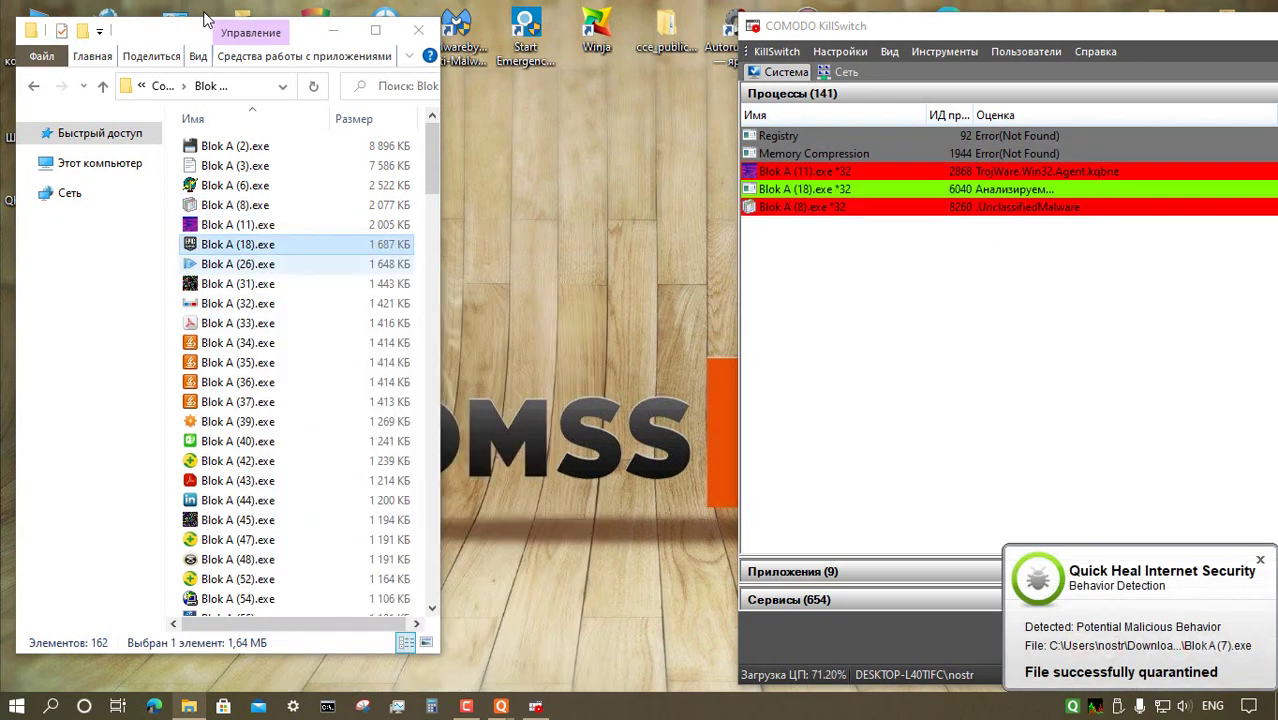
- Run the samples Blok A (26).exe and Blok A (31).exe as administrator
key(shift+F10)
key(Down)
key(Down)
key(Return)
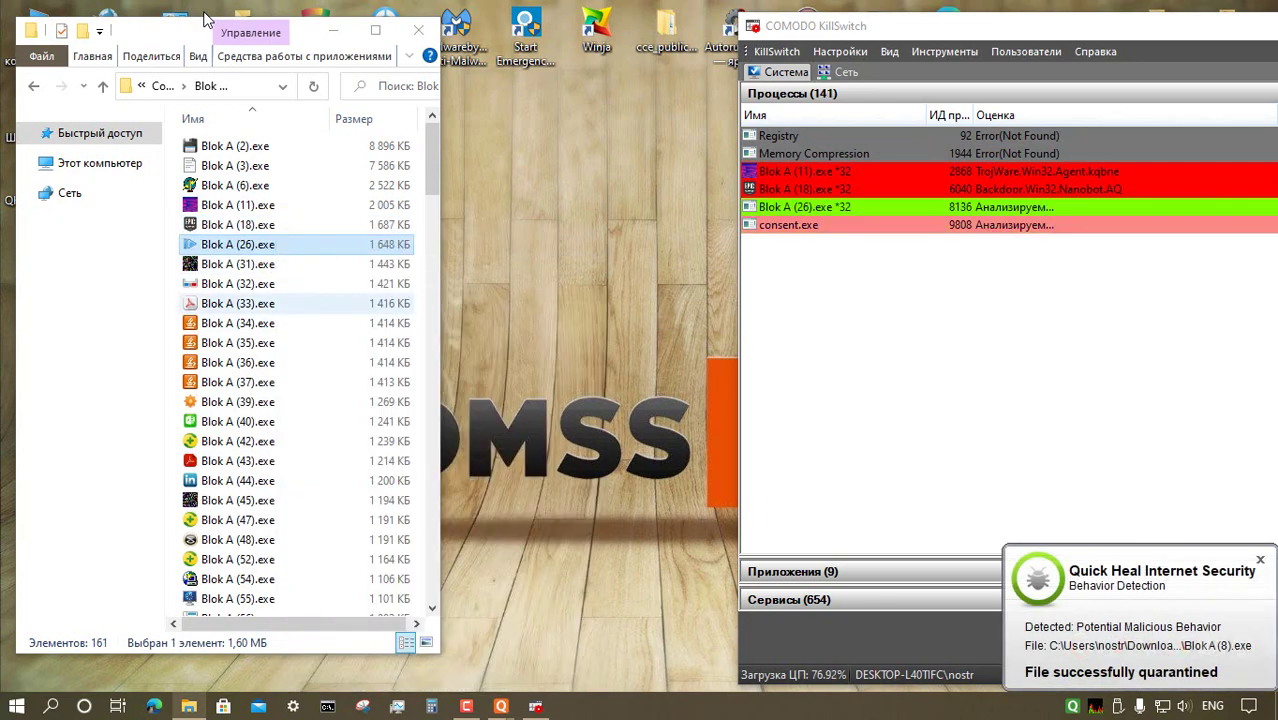
key(Down)
key(shift+F10)
key(Down)
key(Down)
key(Return)
- Run the samples Blok A (32).exe and Blok A (33).exe as administrator
key(Down)
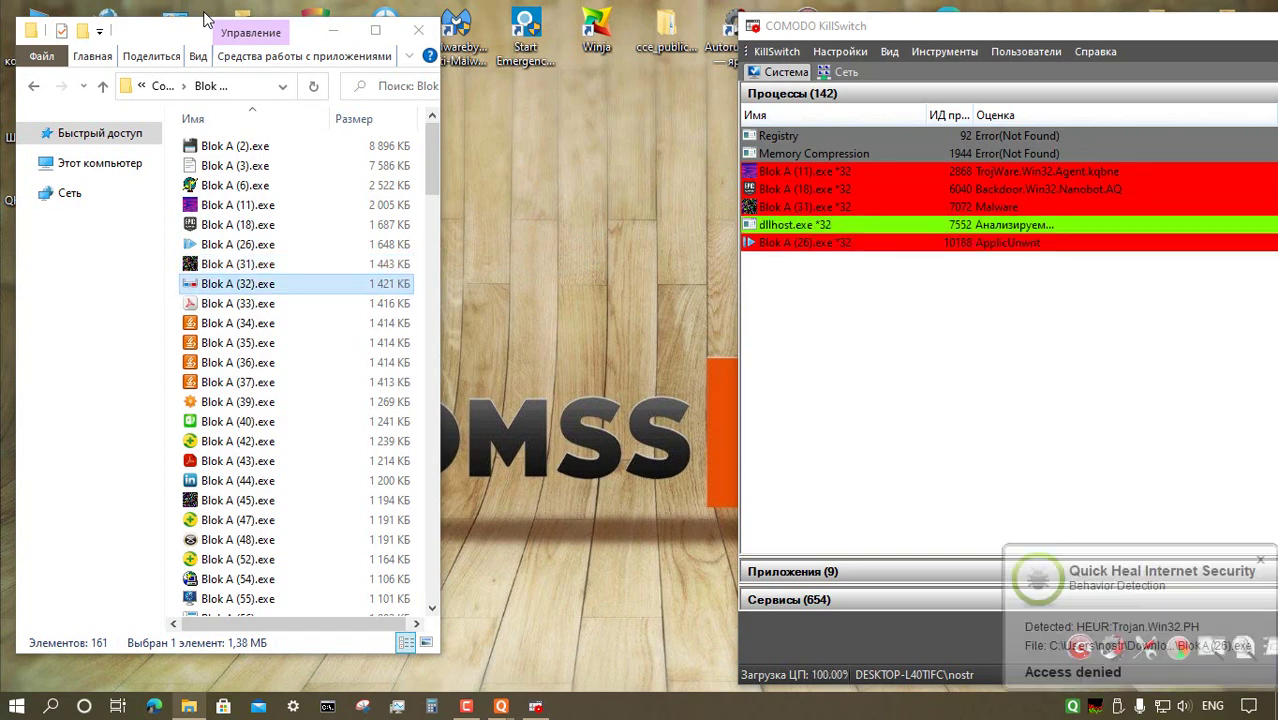
key(shift+F10)
key(Down)
key(Down)
key(Return)
key(Down)
key(shift+F10)
key(Down)
key(Down)
key(Return)
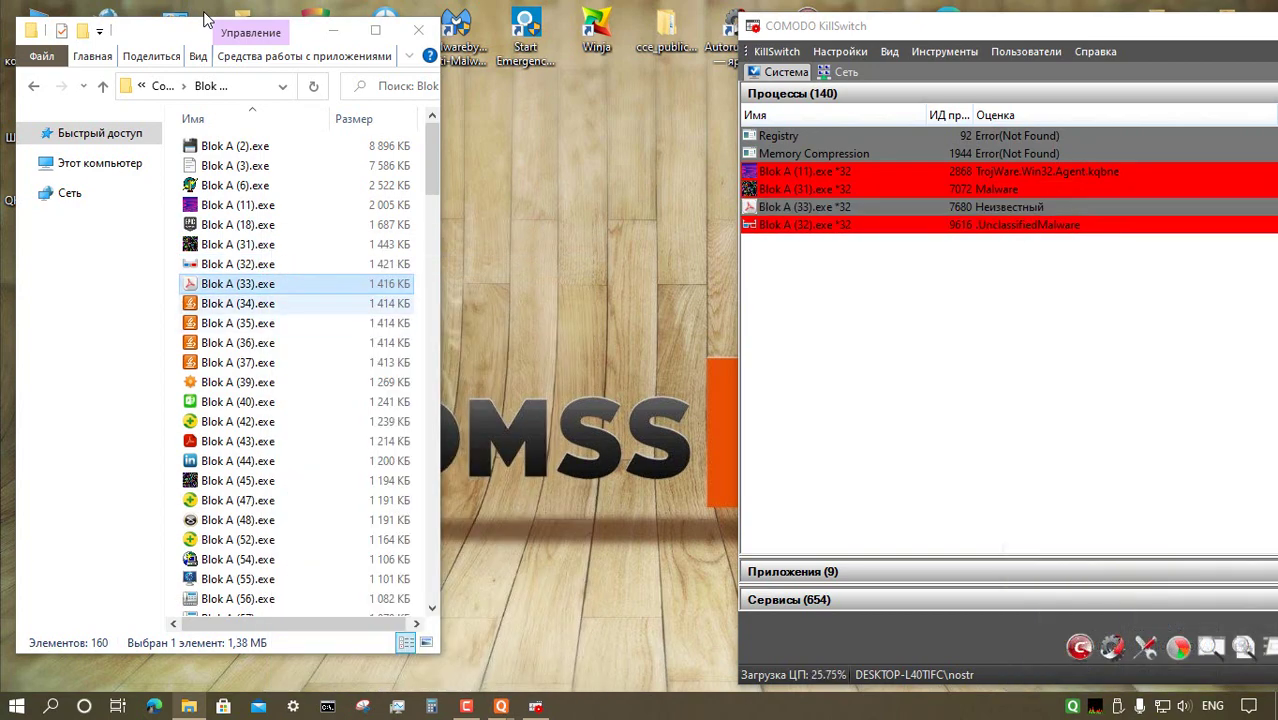
- Run the sample Blok A (34).exe as administrator
key(Down)
key(shift+F10)
key(Down)
key(Down)
key(Return)
- Skip the samples similar to Blok A (34).exe and run Blok A (39).exe and Blok A (40).exe as administrator
key(Down)
key(Down)
key(Down)
key(Down)
key(shift+F10)
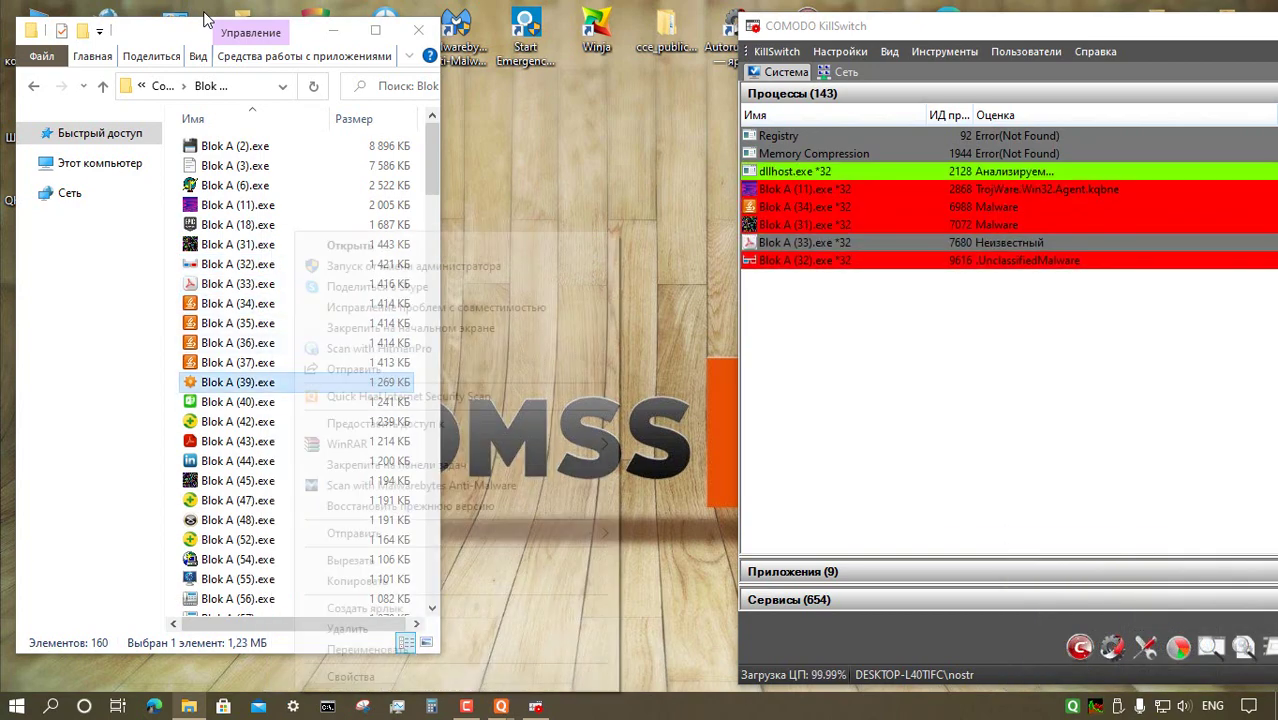
key(Down)
key(Down)
key(Return)
key(Down)
key(shift+F10)
key(Down)
key(Down)
key(Return)
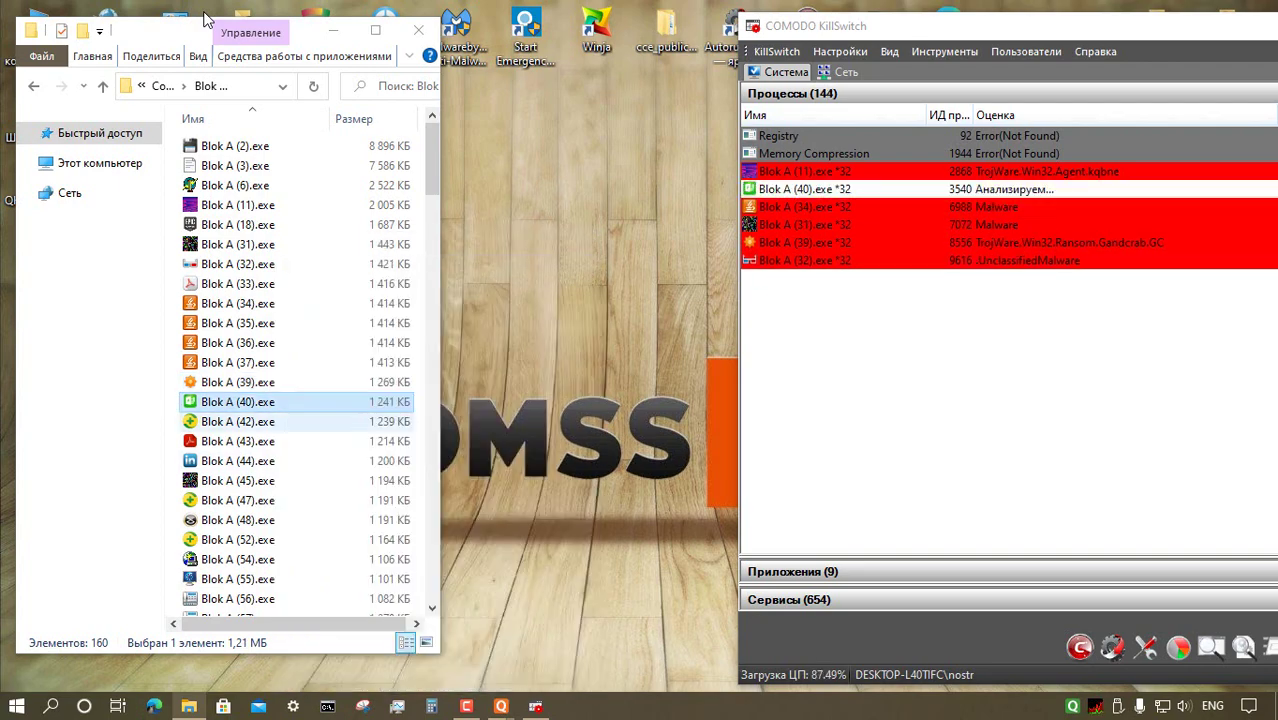
- Skip Blok A (42).exe and run the sample Blok A (43).exe as administrator
key(Down)
key(Down)
key(shift+F10)
key(Down)
key(Down)
key(Return)
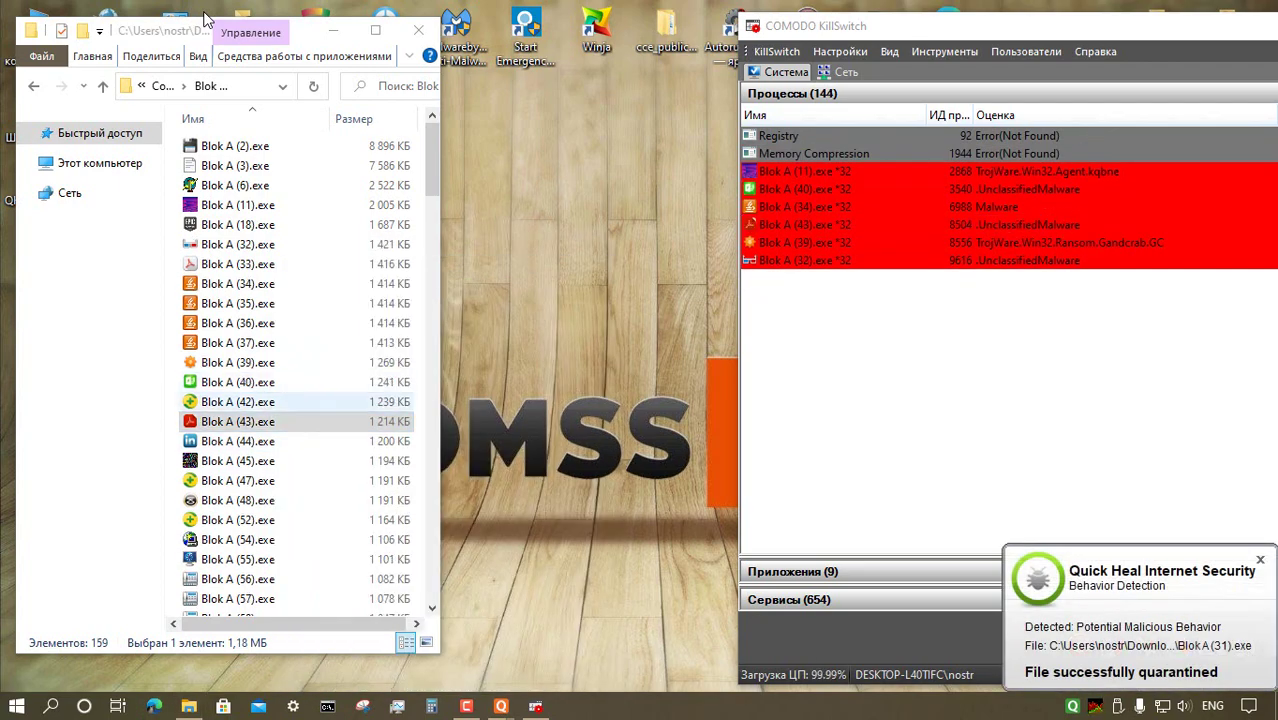
- Run the sample Blok A (44).exe as administrator
key(Down)
key(shift+F10)
key(Escape)
key(shift+F10)
key(Down)
key(Down)
key(Return)
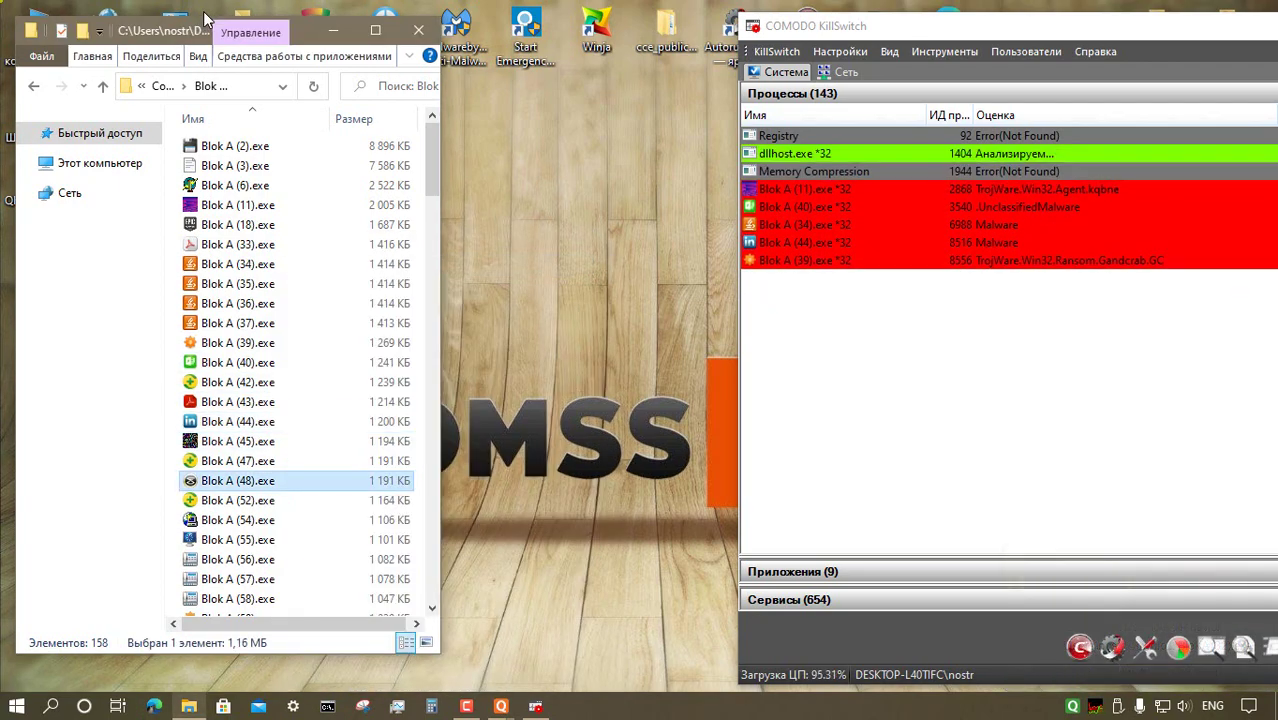
- Skip Blok A (45).exe and Blok A (47).exe and run the samples Blok A (48).exe and Blok A (52).exe
key(Down)
key(Down)
key(Down)
key(shift+F10)
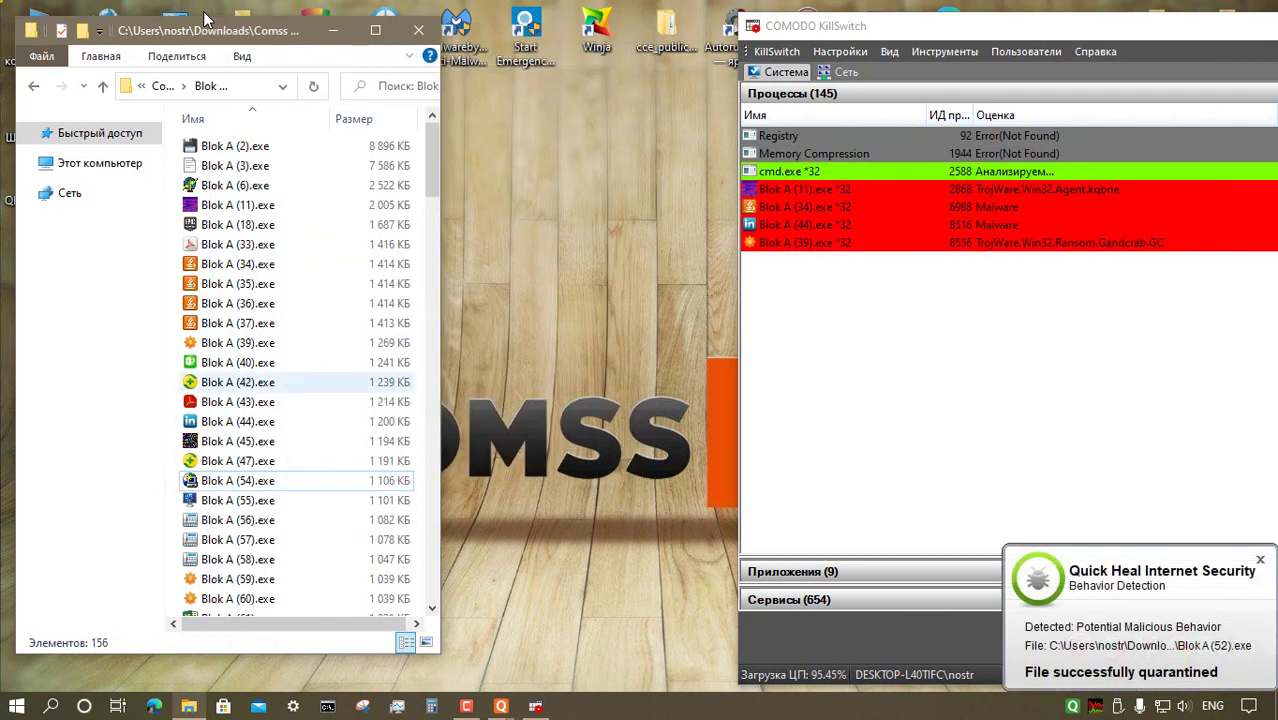
- Run the sample Blok A (54).exe as administrator
key(Down)
key(shift+F10)
key(Down)
key(Down)
key(Return)
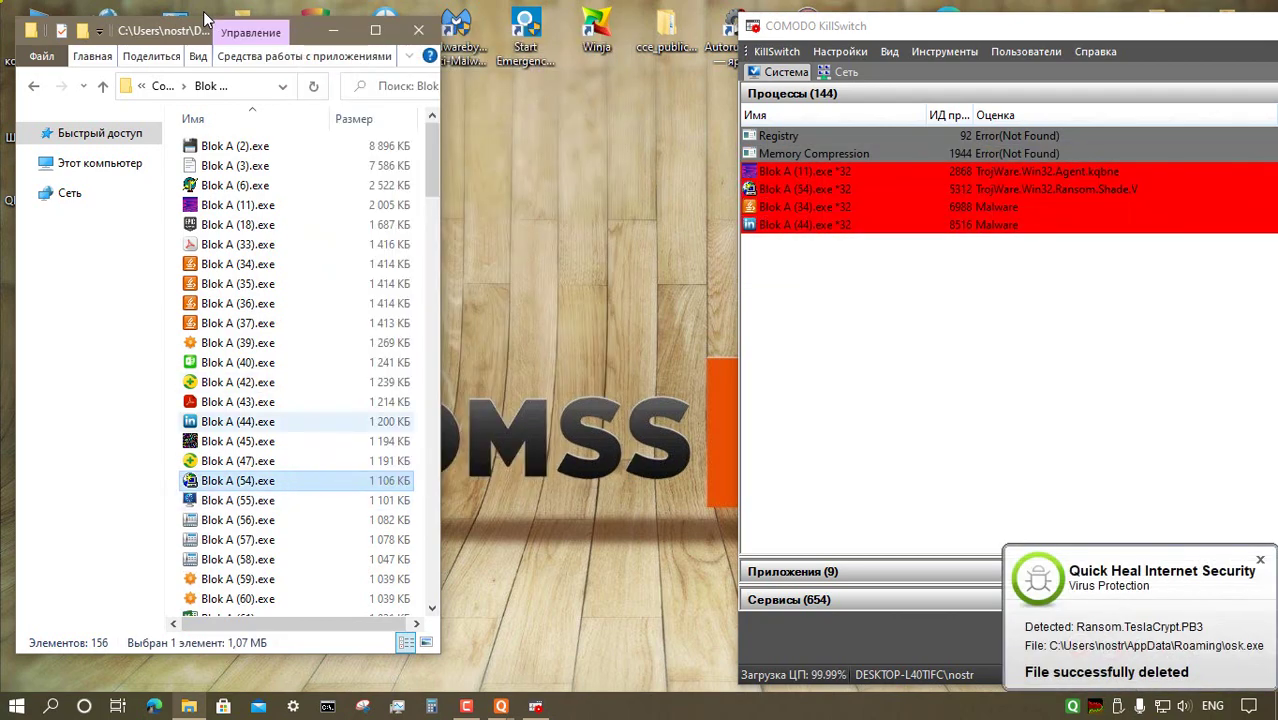
- Run the samples Blok A (55).exe and Blok A (57).exe as administrator, skipping Blok A (56).exe
key(Down)
key(shift+F10)
right_click(290, 541)
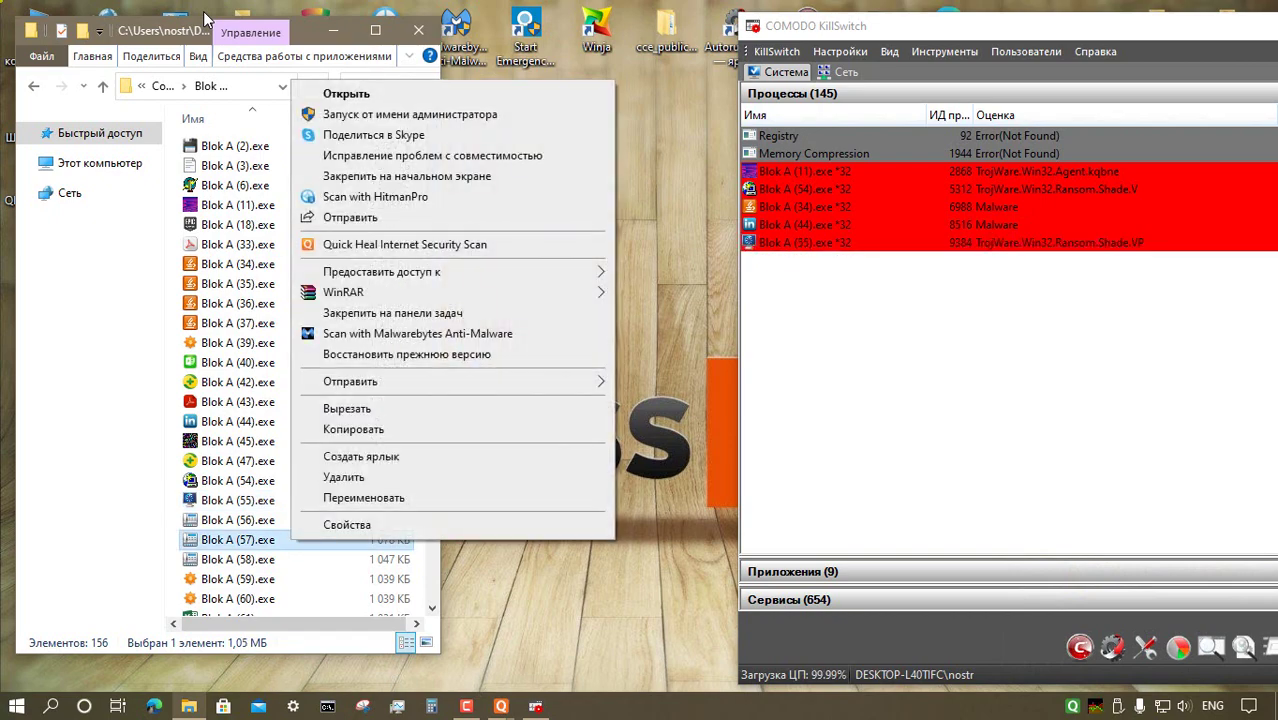
click(372, 116)
click(790, 431)
- Skip Blok A (58).exe and Blok A (59).exe and run the sample Blok A (60).exe as administrator
key(Down)
key(Down)
key(Down)
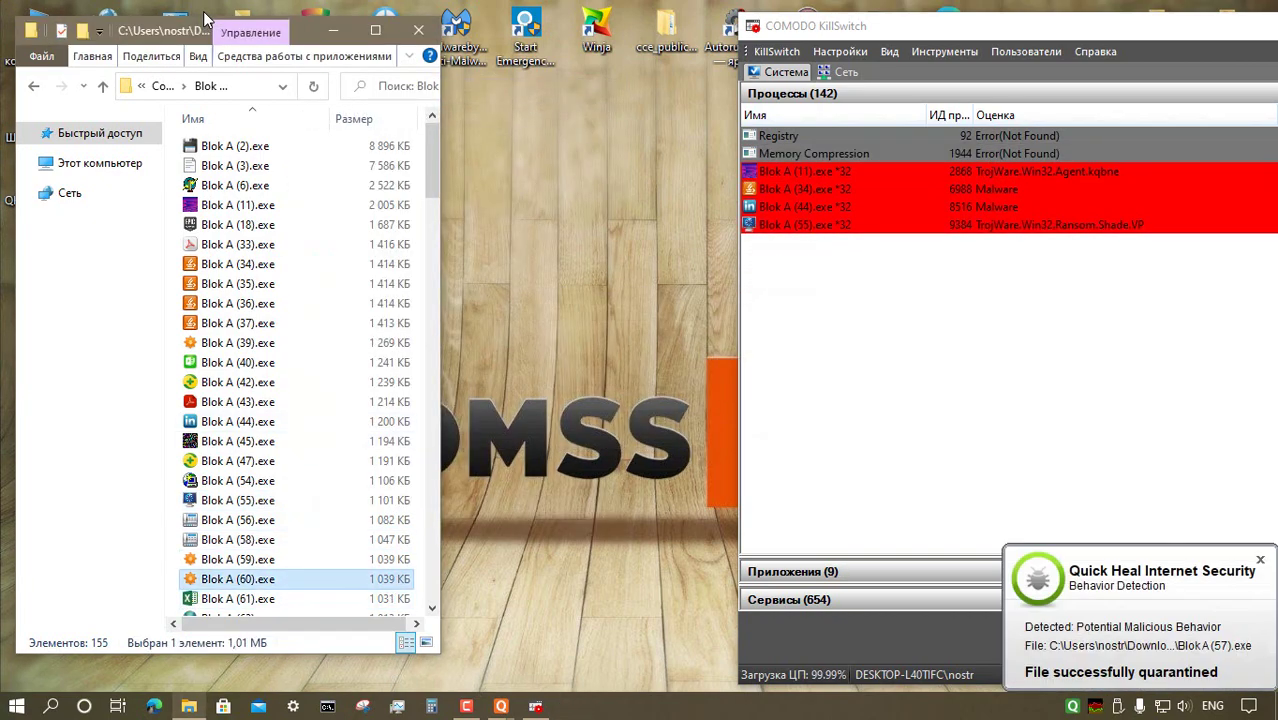
key(shift+F10)
key(Down)
key(Down)
key(Return)
- Run the samples Blok A (64).exe and Blok A (73).exe further down the file list
key(Down)
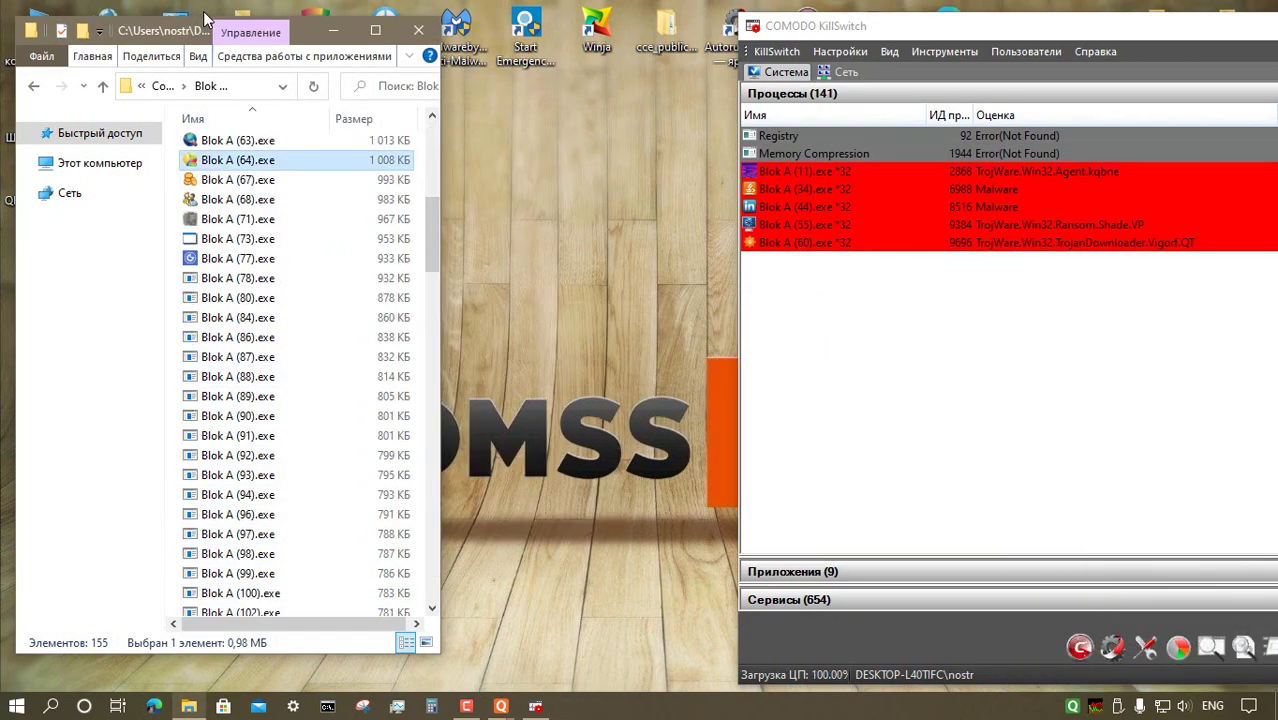
right_click(292, 159)
click(350, 174)
double_click(290, 239)
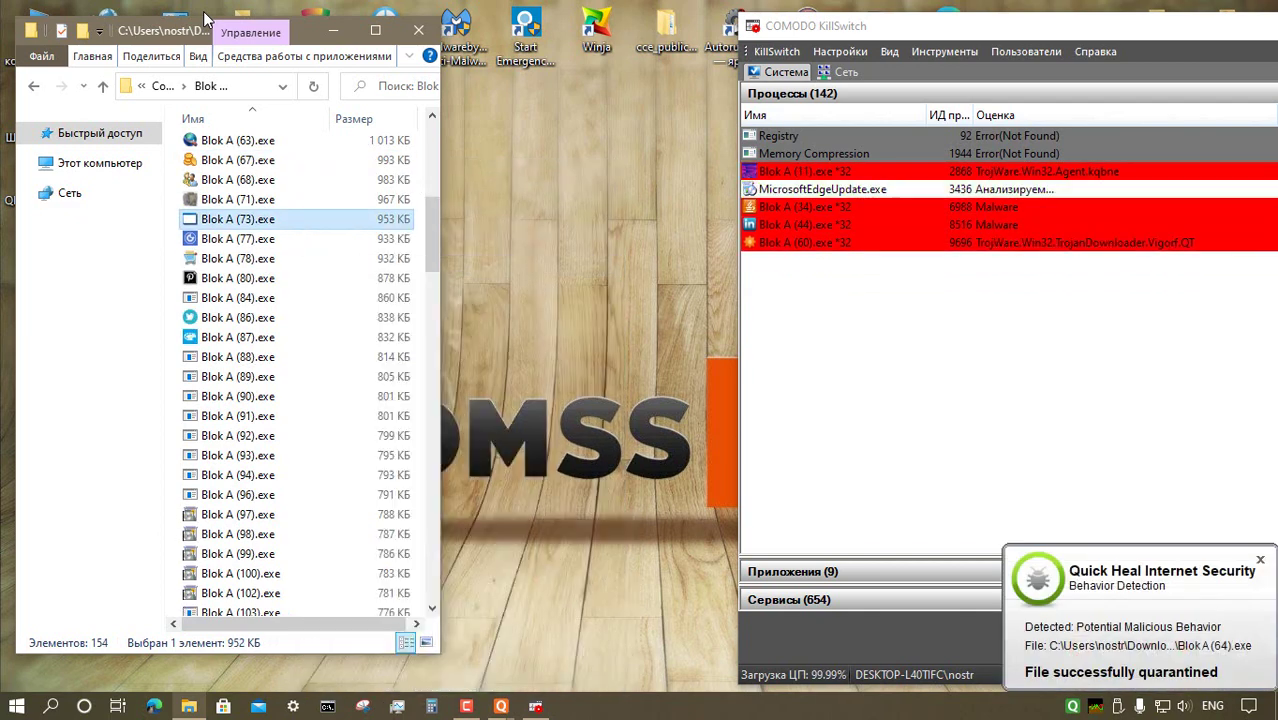
- Run the sample Blok A (80).exe as administrator
click(288, 278)
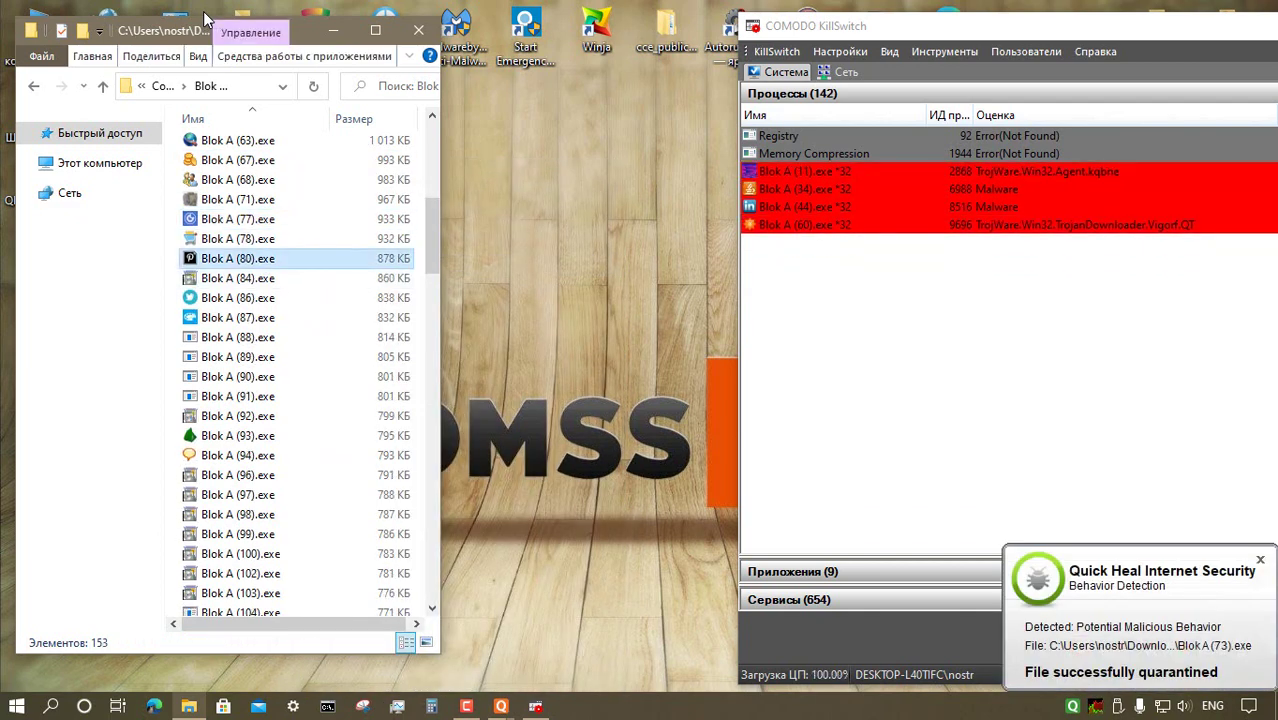
key(shift+F10)
key(Down)
key(Down)
key(Return)
- Skip Blok A (84).exe and Blok A (86).exe and run the sample Blok A (87).exe as administrator
key(Down)
key(Down)
key(Down)
key(shift+F10)
key(Down)
key(Down)
key(Return)
- Skip Blok A (88).exe through Blok A (90).exe and run the sample Blok A (91).exe
key(Down)
key(Down)
key(Down)
key(Down)
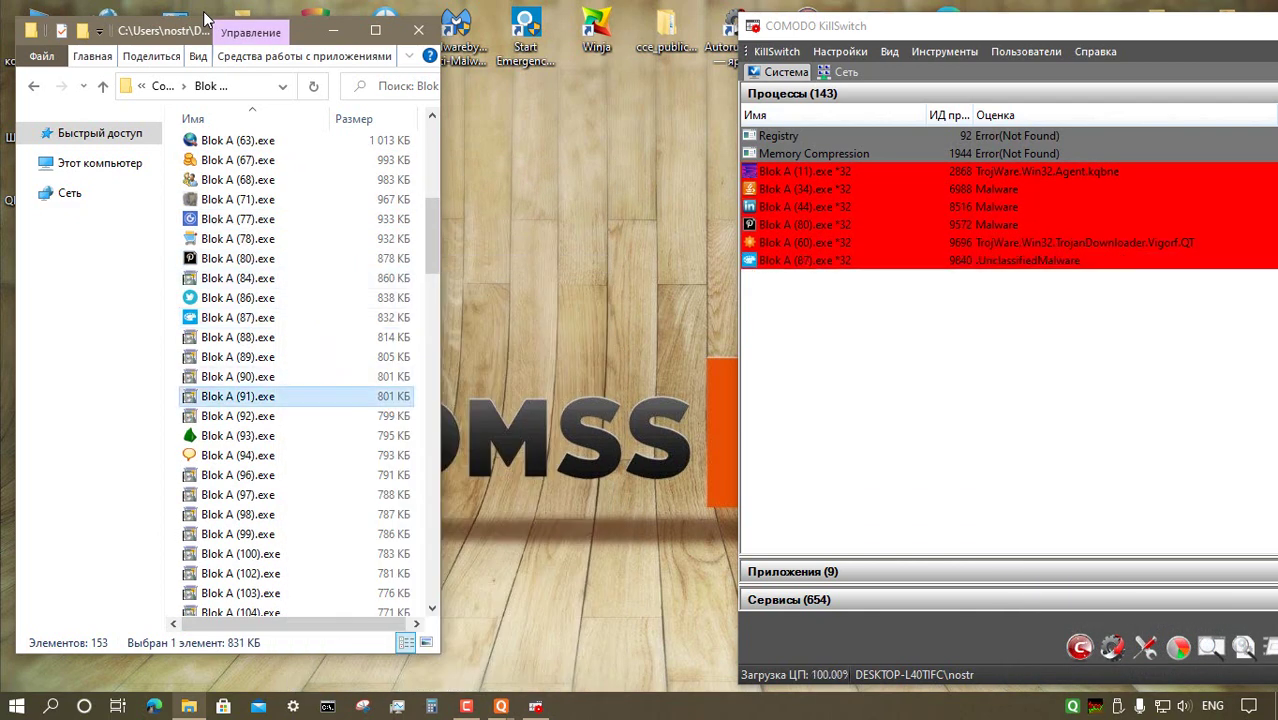
right_click(283, 396)
click(342, 245)
- Run the samples Blok A (94).exe and Blok A (102).exe
right_click(286, 435)
click(342, 245)
right_click(288, 534)
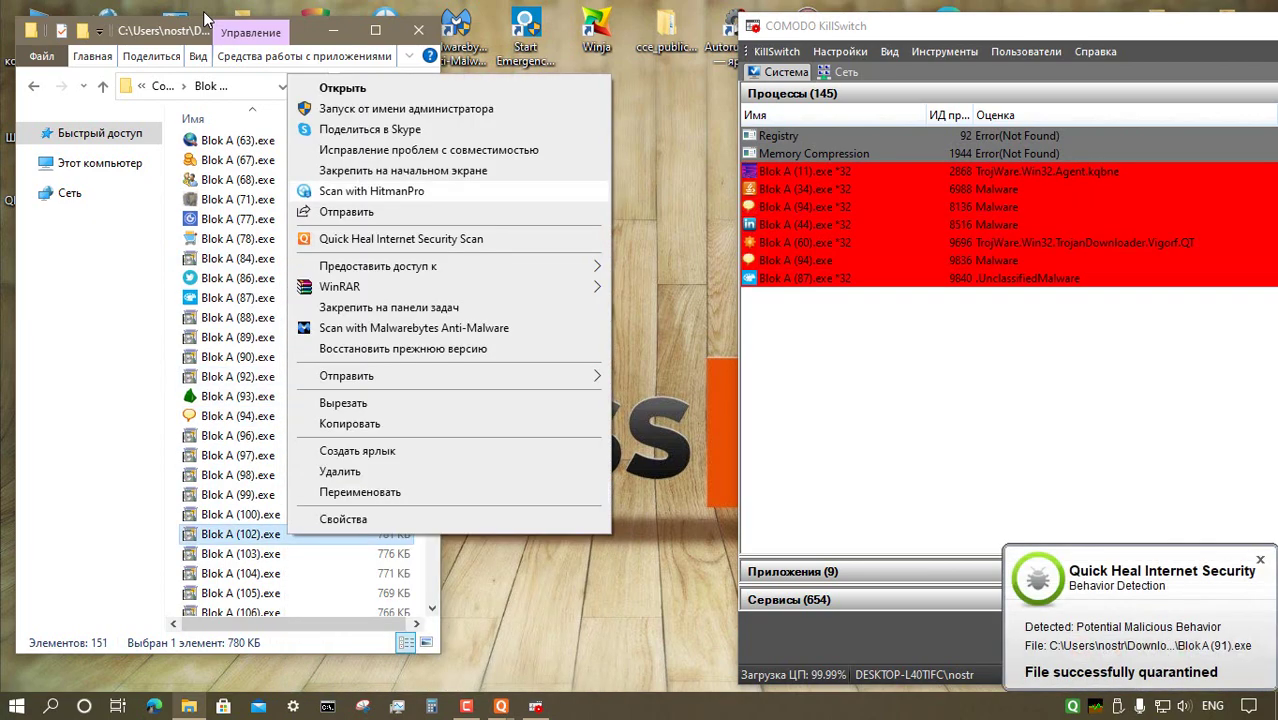
click(342, 88)
- Run the sample Blok A (109).exe as administrator
scroll(290, 305, down, 6)
right_click(288, 310)
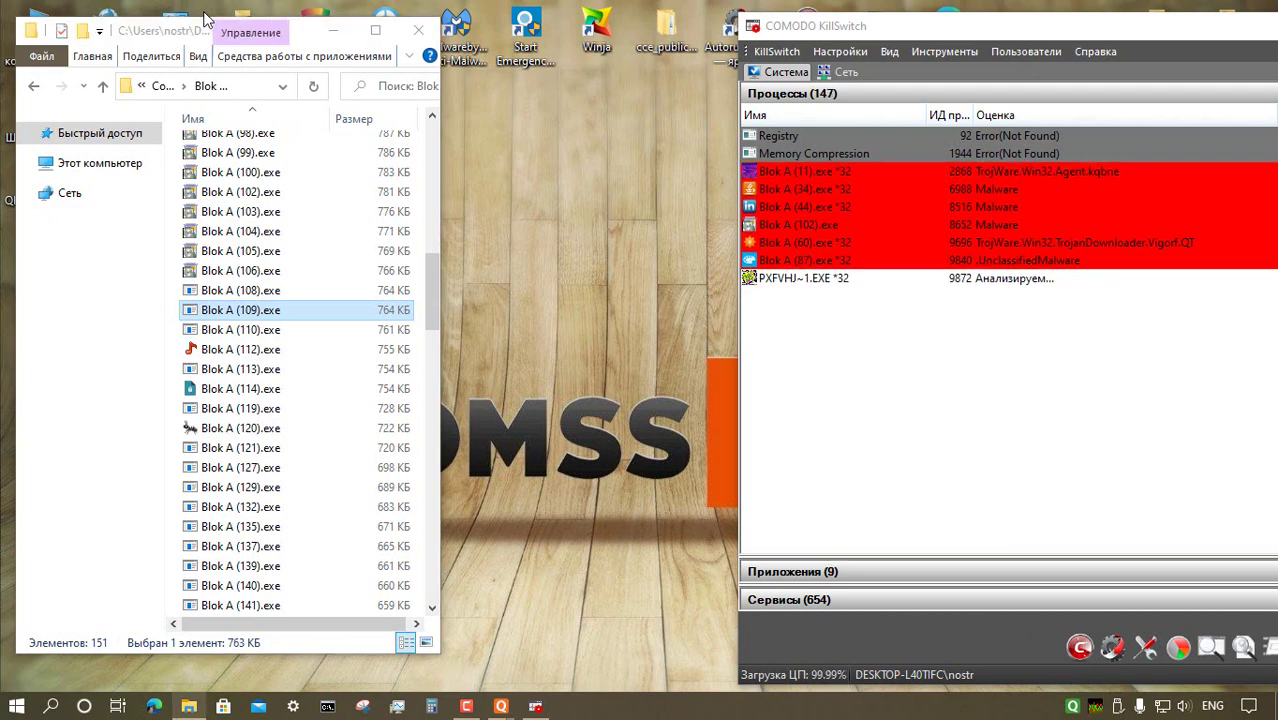
key(shift+F10)
key(Down)
key(Down)
key(Return)
- Skip Blok A (110).exe and run the sample Blok A (112).exe as administrator
key(Down)
key(Down)
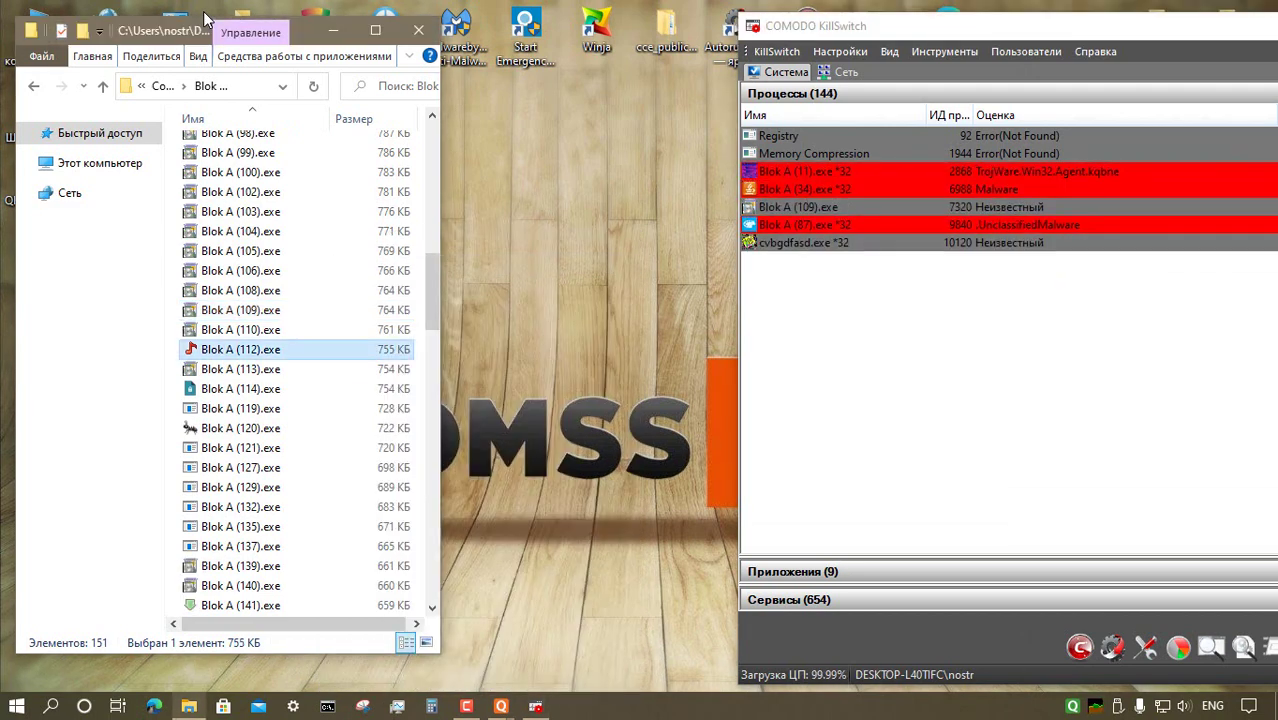
key(shift+F10)
key(Down)
key(Down)
key(Return)
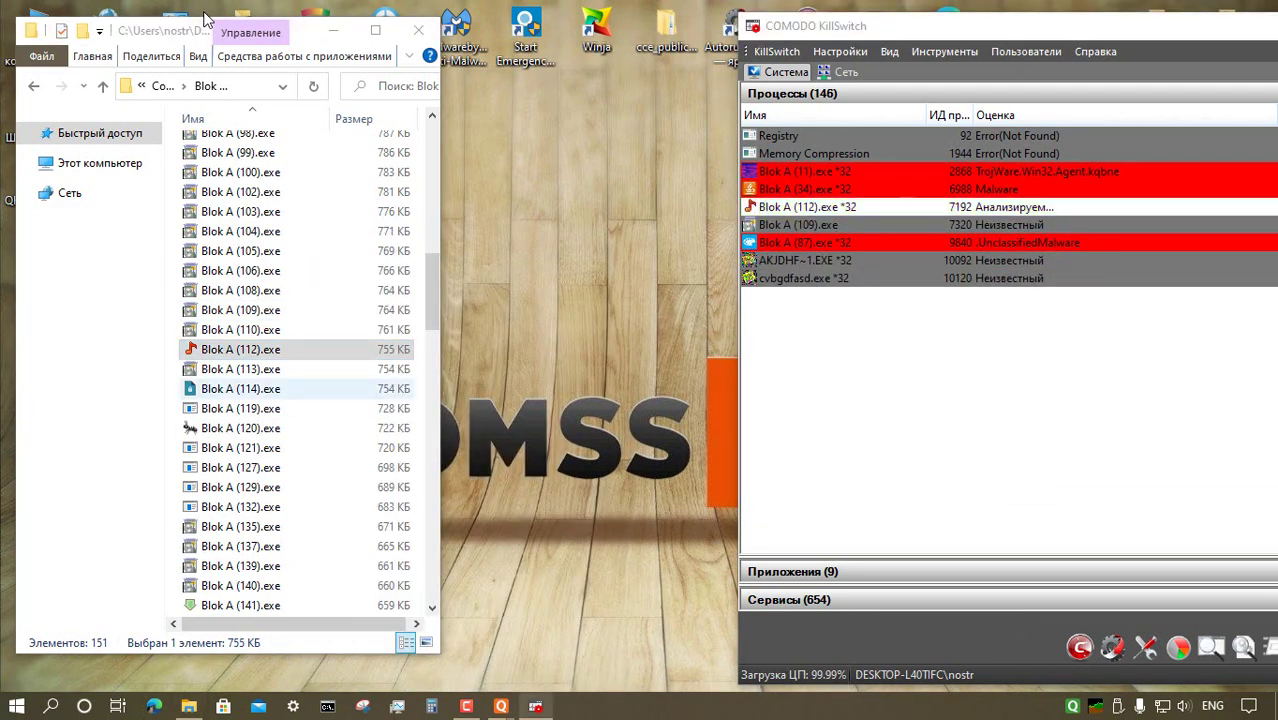
- Run the sample Blok A (114).exe as administrator
right_click(240, 389)
key(shift+F10)
key(Down)
key(Down)
key(Return)
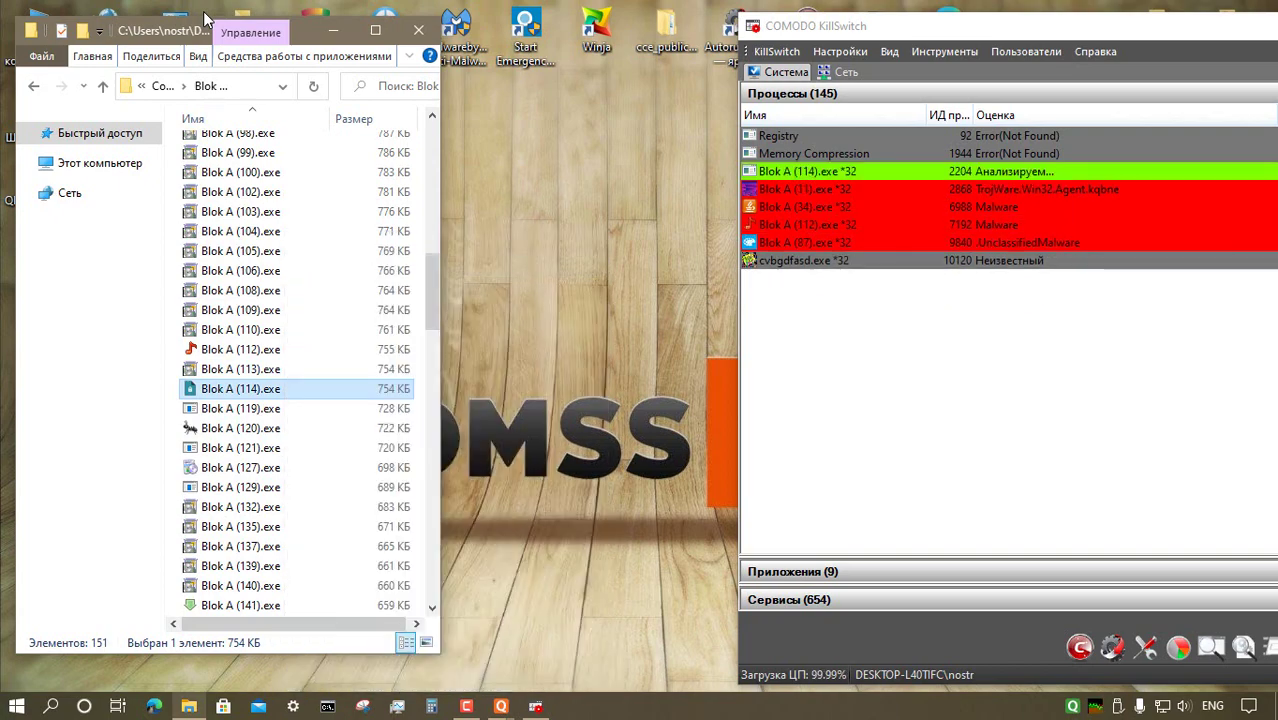
- Skip Blok A (119).exe and run the sample Blok A (120).exe as administrator
key(Down)
key(Down)
key(shift+F10)
key(Down)
key(Down)
key(Return)
- Skip Blok A (121).exe and run the sample Blok A (127).exe as administrator
key(Down)
key(Down)
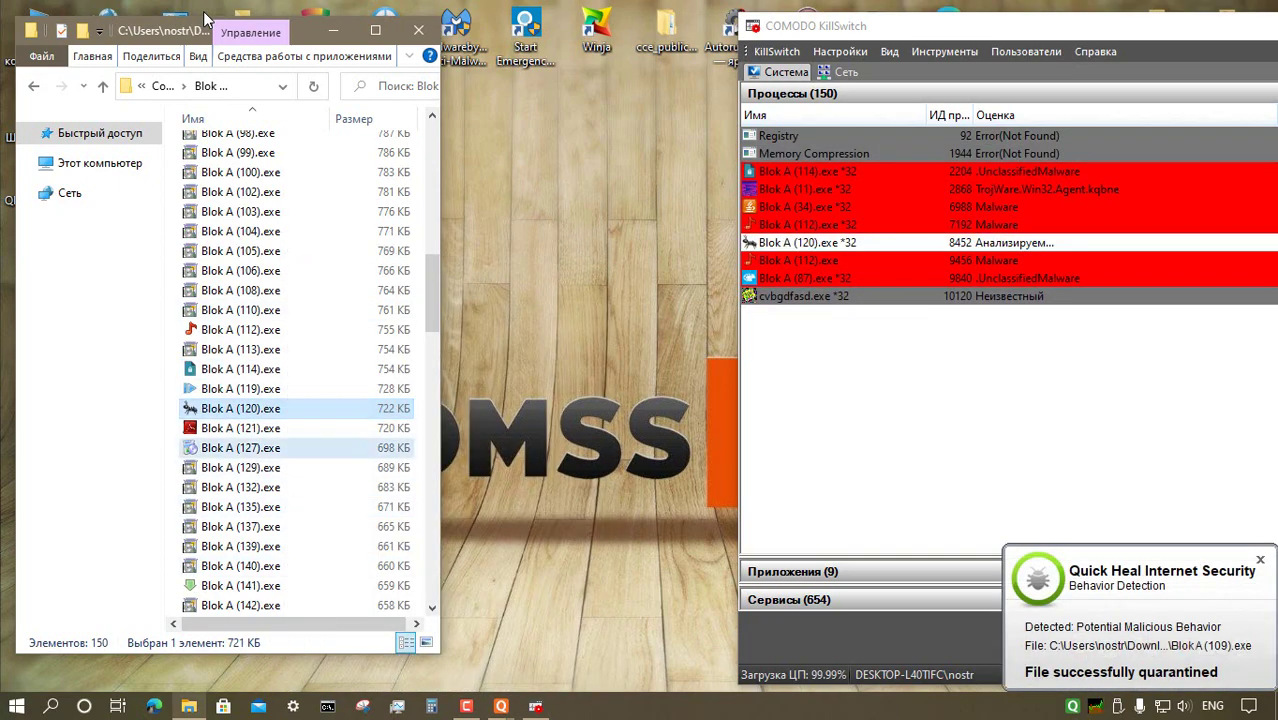
key(shift+F10)
key(Down)
key(Down)
key(Return)
- Skip Blok A (129).exe through Blok A (140).exe and run the sample Blok A (141).exe as administrator
key(Down)
key(Down)
key(Down)
key(Down)
key(Down)
key(Down)
key(Down)
key(shift+F10)
key(Down)
key(Down)
key(Return)
- Skip Blok A (142).exe and Blok A (143).exe and run the sample Blok A (145).exe as administrator
key(Down)
key(Down)
key(Down)
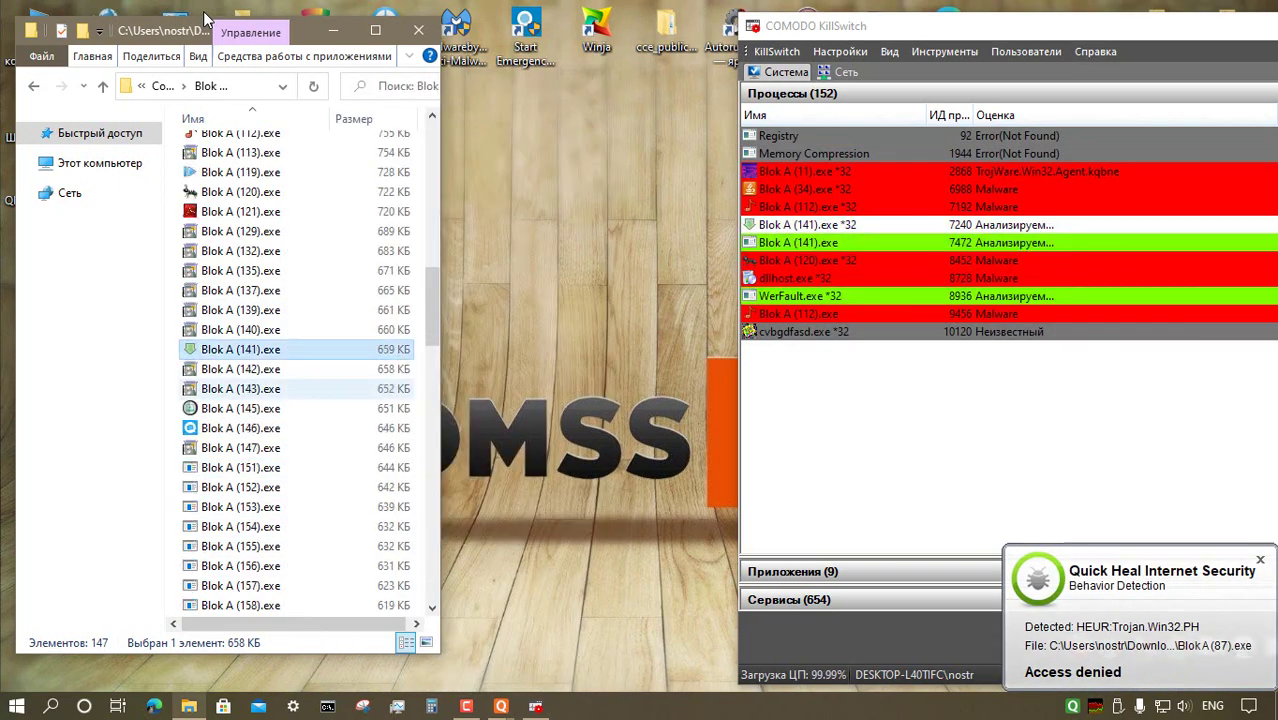
key(shift+F10)
key(Down)
key(Down)
key(Return)
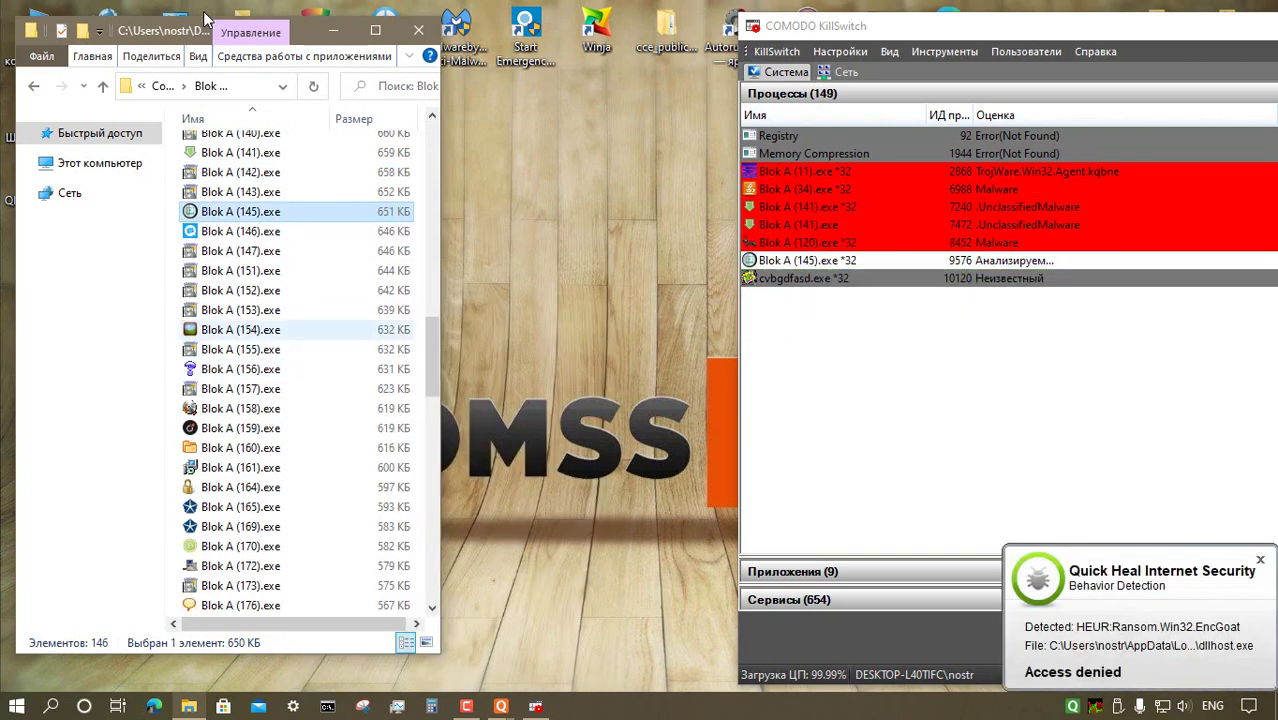
- Skip Blok A (146).exe through Blok A (153).exe and run the sample Blok A (154).exe as administrator
key(Down)
key(Down)
key(Down)
key(Down)
key(Down)
key(Down)
key(shift+F10)
key(Down)
key(Down)
key(Return)
- Skip Blok A (155).exe and run the sample Blok A (156).exe as administrator
key(Down)
key(Down)
key(shift+F10)
key(Down)
key(Down)
key(Return)
- Skip Blok A (157).exe through Blok A (161).exe and run the sample Blok A (164).exe as administrator
key(Down)
key(Down)
key(Down)
key(Down)
key(Down)
key(Down)
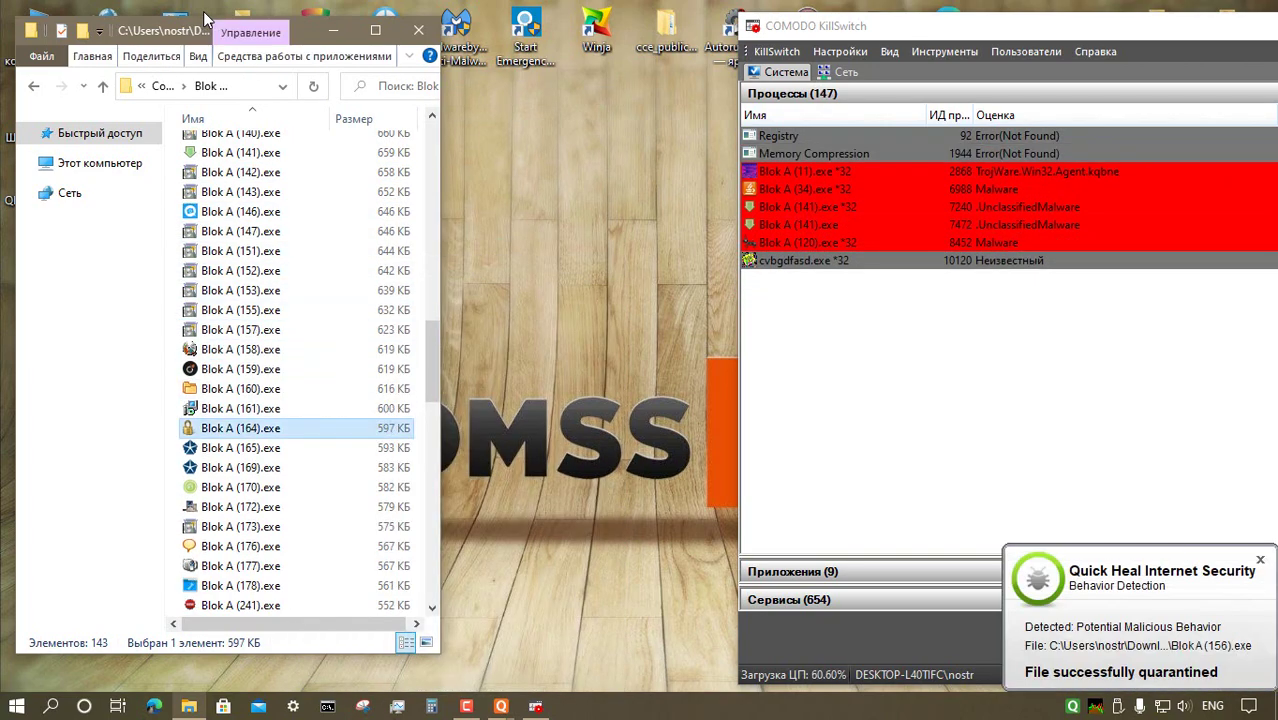
key(shift+F10)
key(Down)
key(Down)
key(Return)
- Skip Blok A (165).exe and run the sample Blok A (169).exe as administrator
key(Down)
key(Down)
key(shift+F10)
key(Down)
key(Down)
key(Return)
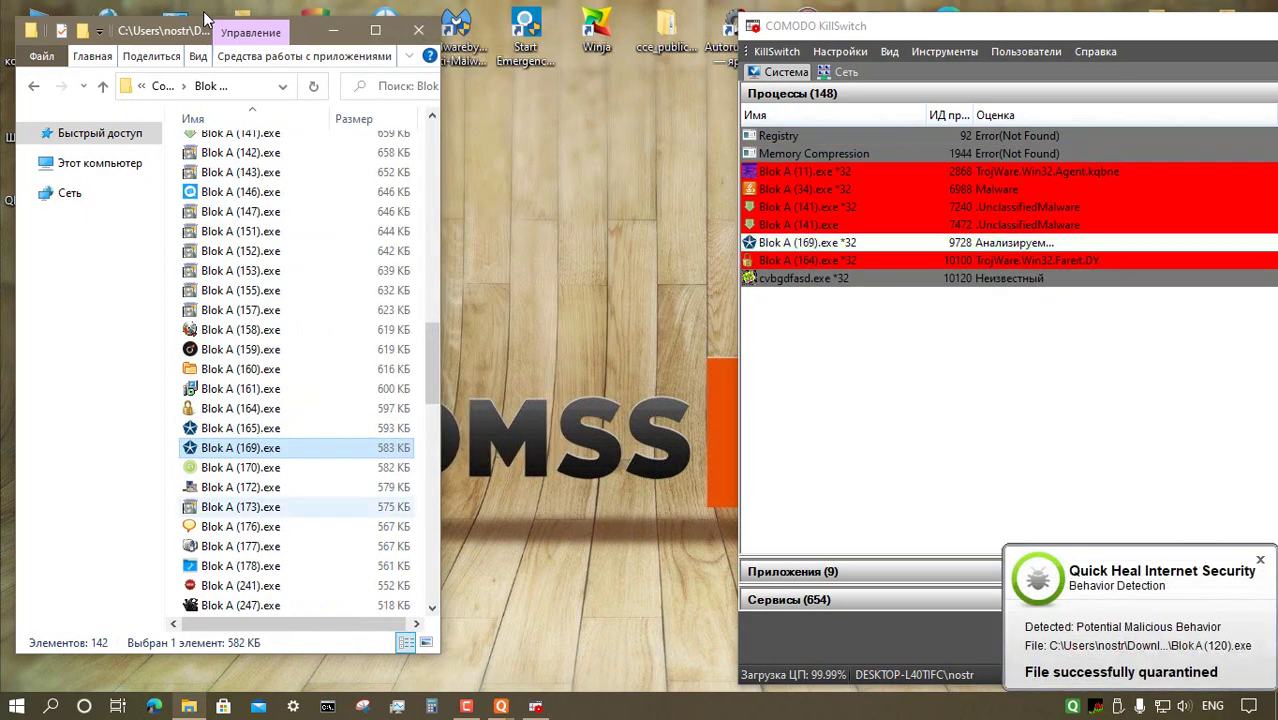
- Run the samples Blok A (173).exe and Blok A (177).exe as administrator, skipping the files between them
key(Down)
key(Down)
key(Down)
key(shift+F10)
key(Down)
key(Down)
key(Return)
key(Down)
key(Down)
key(Down)
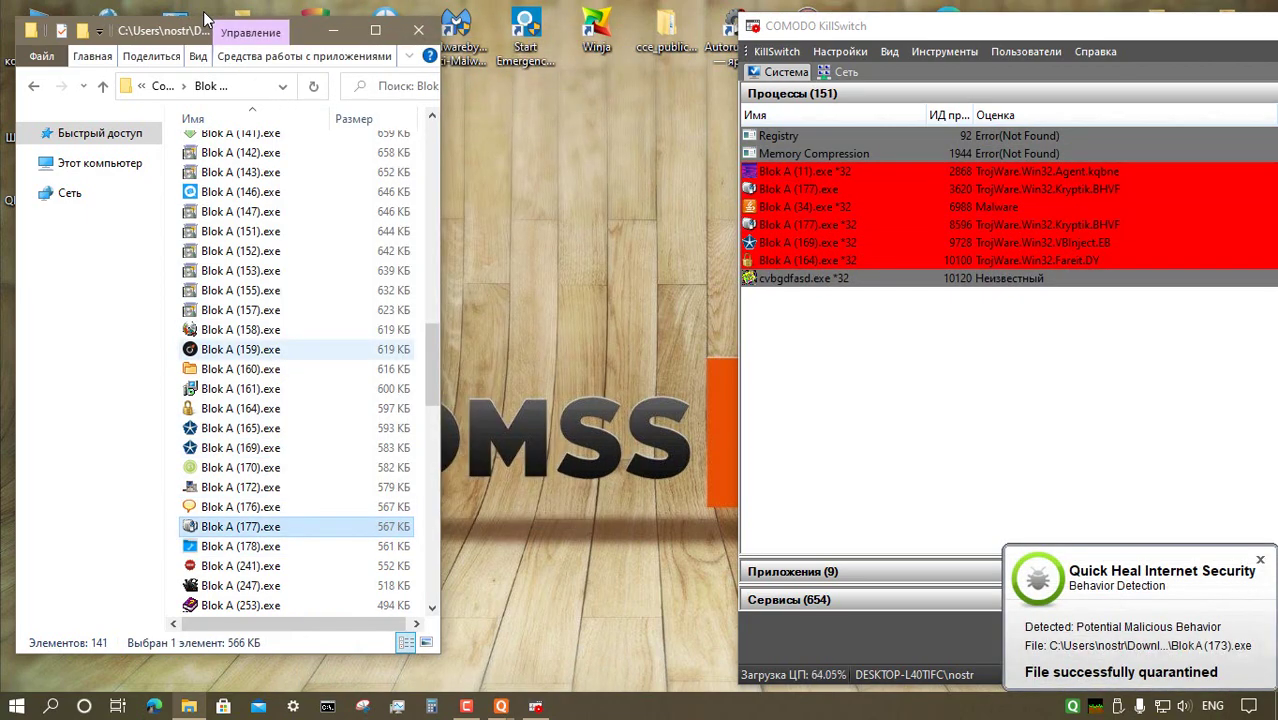
- Run the samples Blok A (178).exe and Blok A (241).exe as administrator
key(shift+F10)
key(Down)
key(Down)
key(Return)
key(Down)
key(shift+F10)
key(Down)
key(Down)
key(Return)
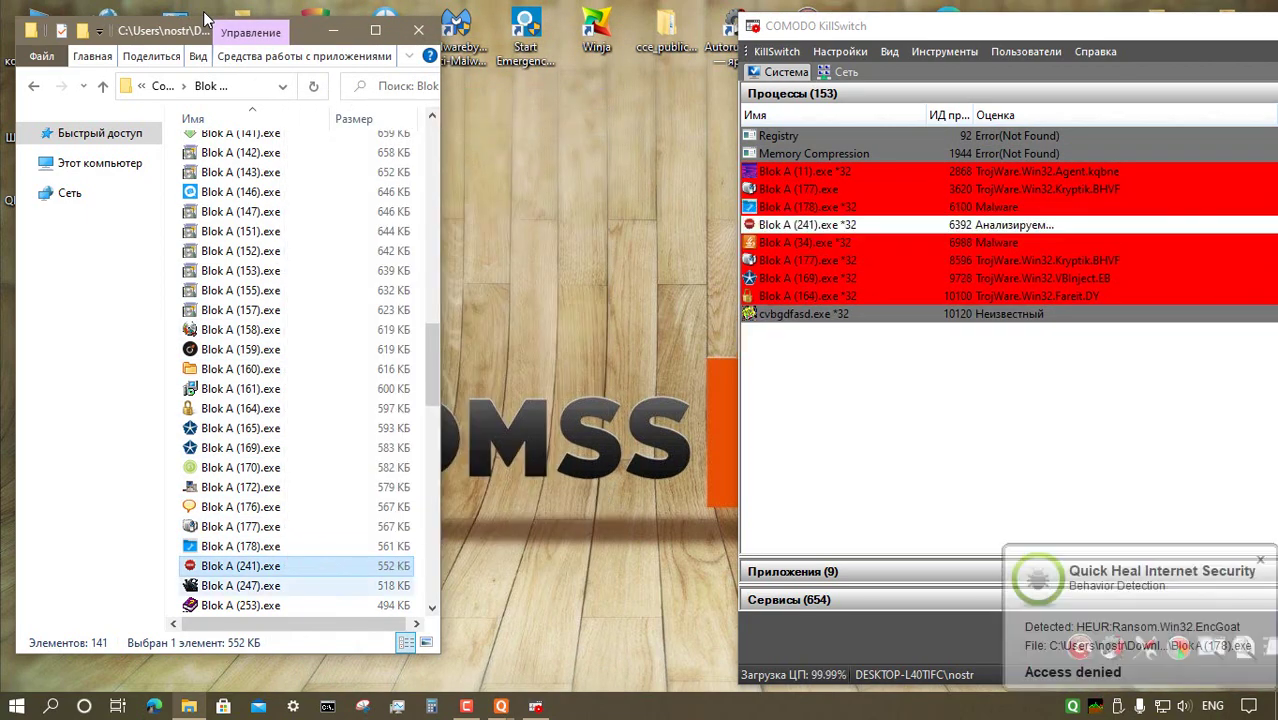
- Run the samples Blok A (247).exe and Blok A (256).exe as administrator, skipping the files between them
key(Down)
key(shift+F10)
key(Down)
key(Down)
key(Return)
key(Down)
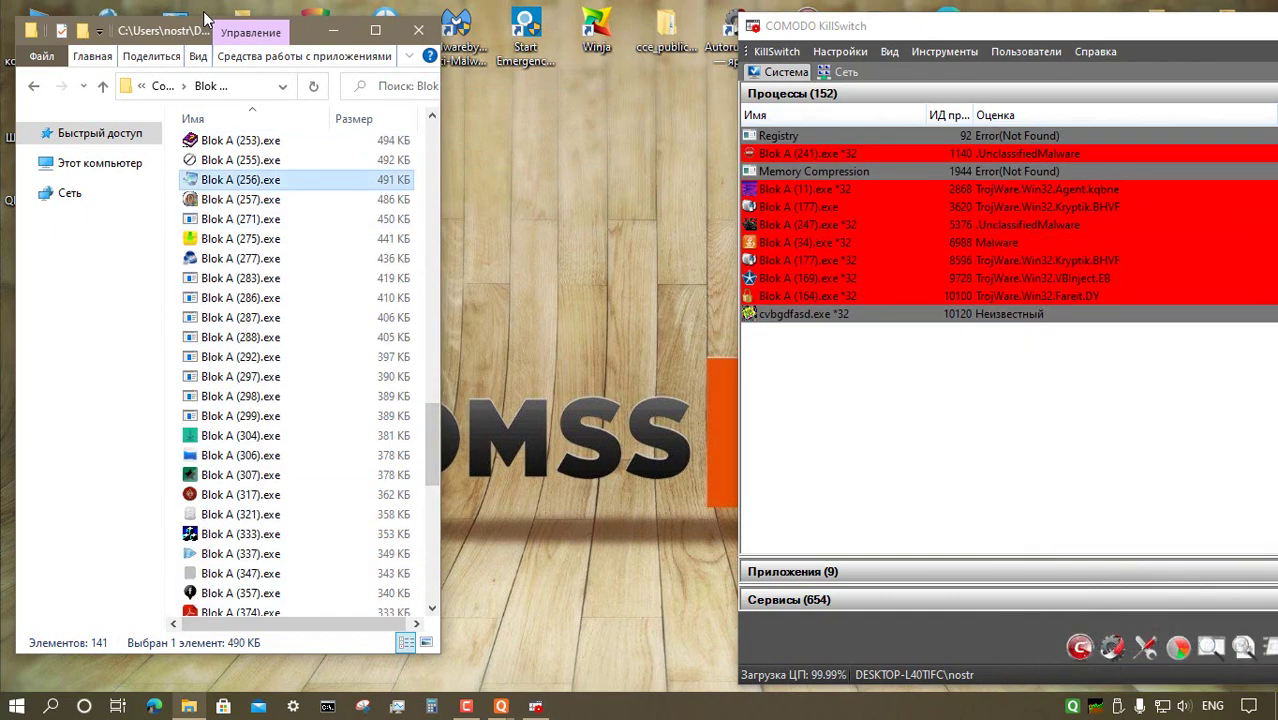
key(shift+F10)
key(Down)
key(Down)
key(Return)
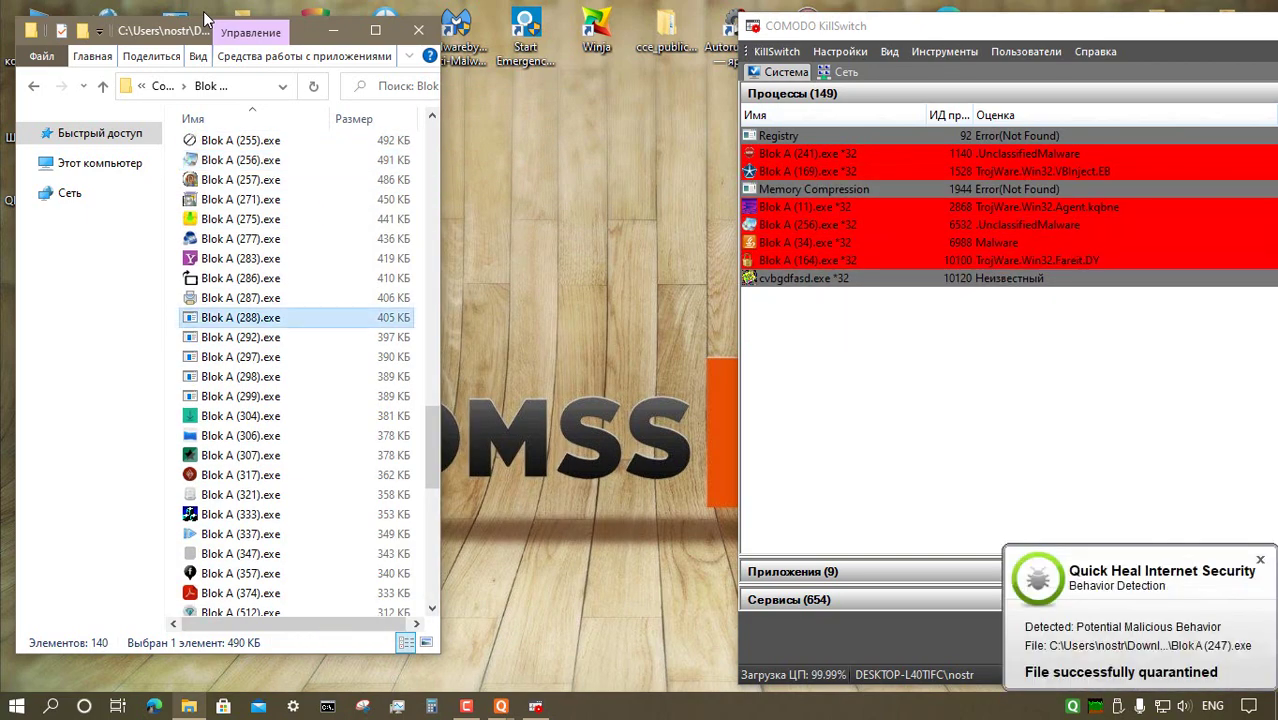
- Skip the files after Blok A (256).exe and run the sample Blok A (288).exe as administrator
key(Down)
key(Down)
key(Down)
key(Down)
key(Down)
key(Down)
key(Down)
key(shift+F10)
key(Down)
key(Down)
key(Return)
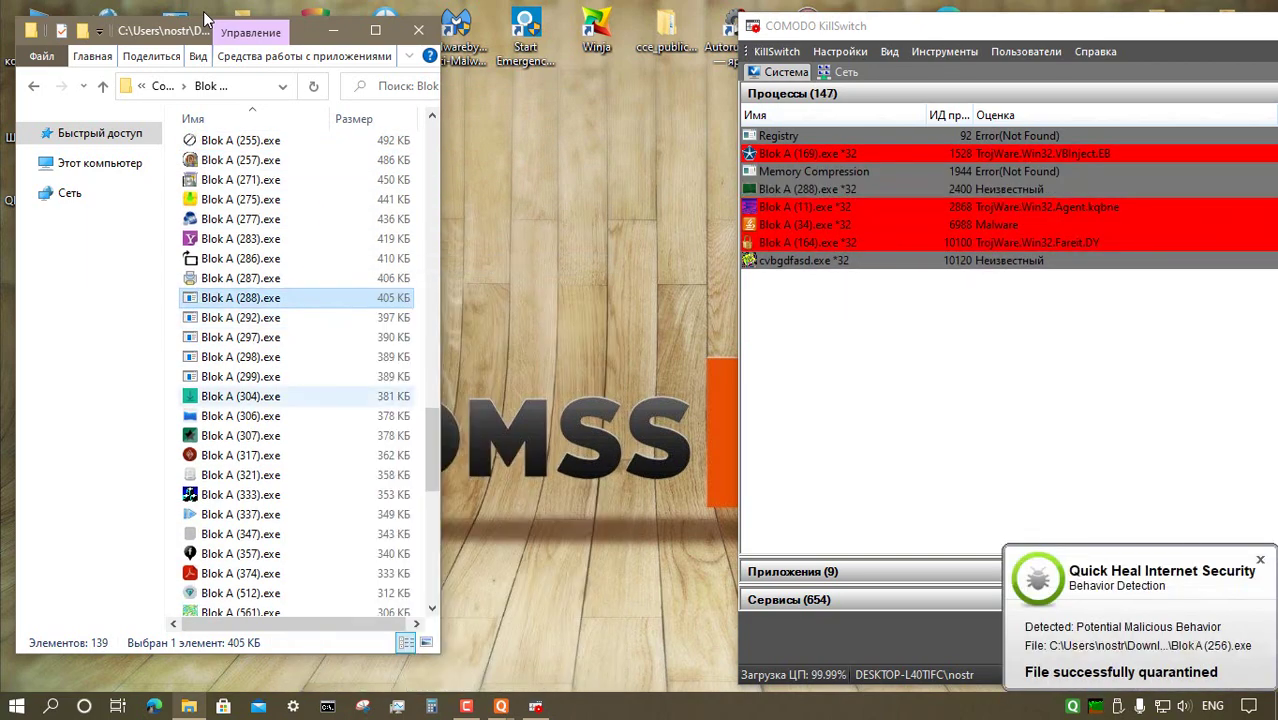
- Skip Blok A (292).exe through Blok A (299).exe and run the sample Blok A (304).exe as administrator
key(Down)
key(Down)
key(Down)
key(Down)
key(Down)
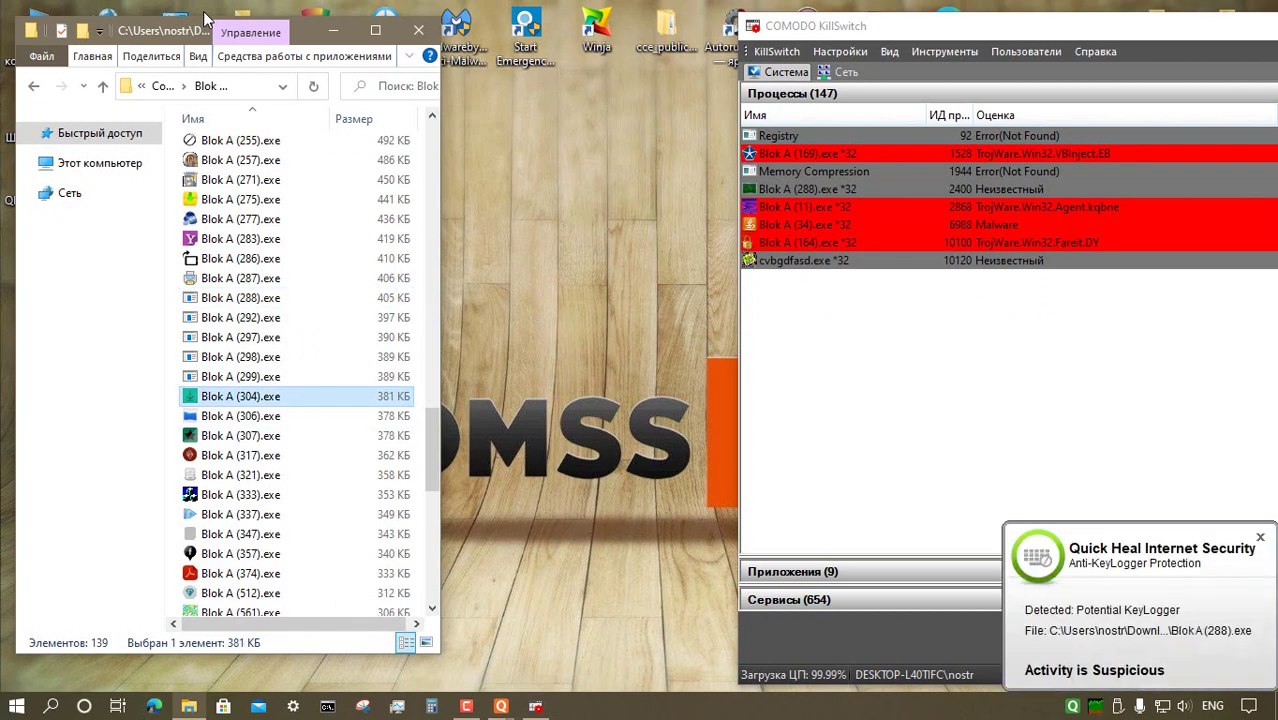
key(shift+F10)
key(Down)
key(Down)
key(Return)
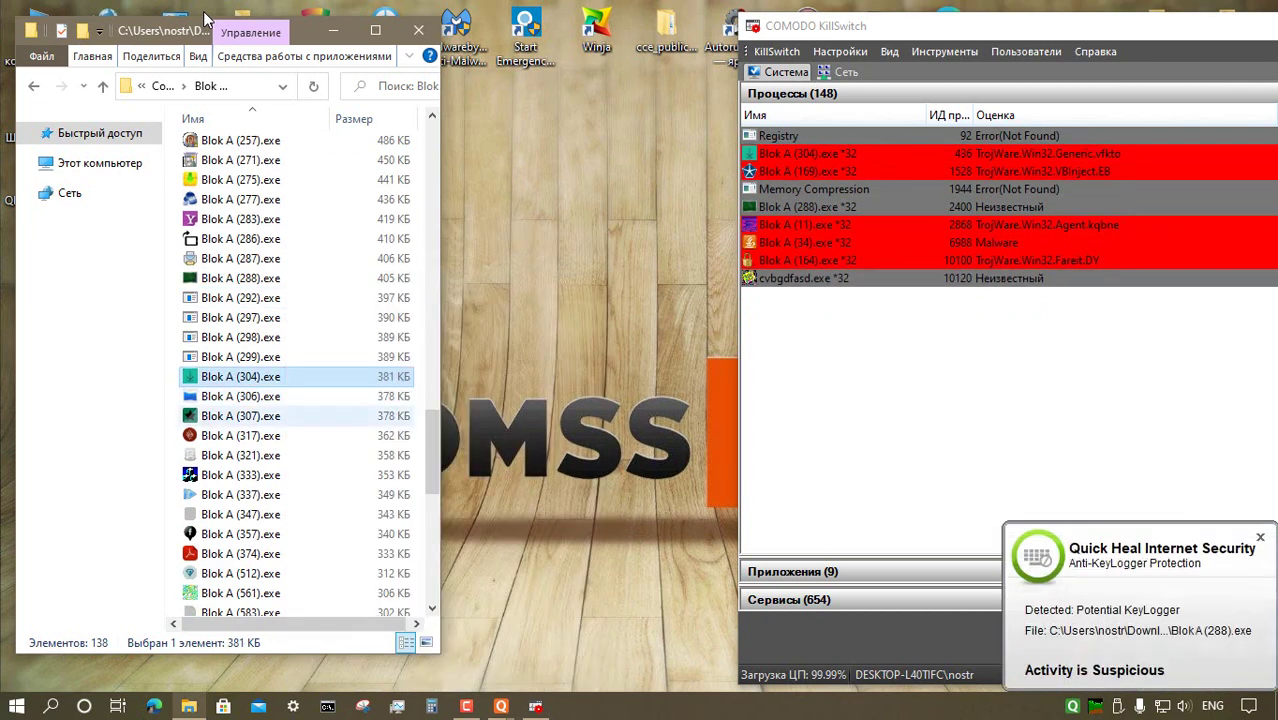
- Run the samples Blok A (306).exe and Blok A (307).exe as administrator
key(Down)
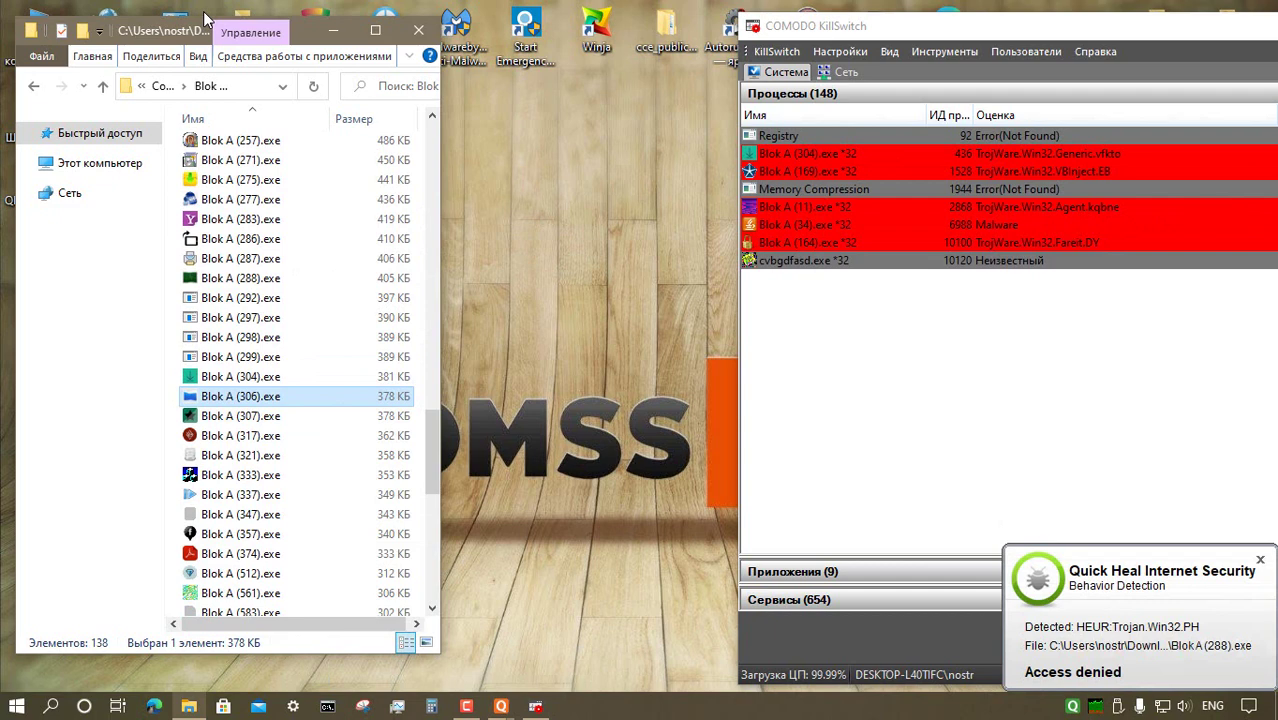
key(shift+F10)
key(Down)
key(Down)
key(Return)
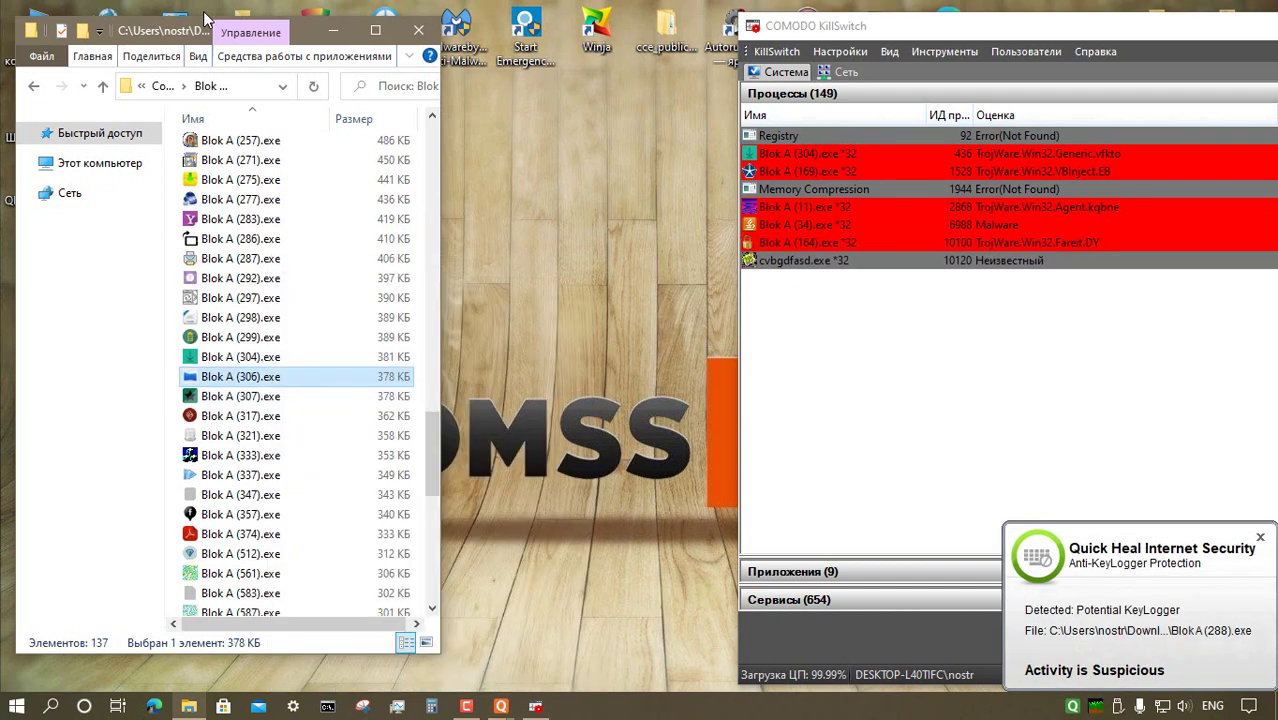
key(Down)
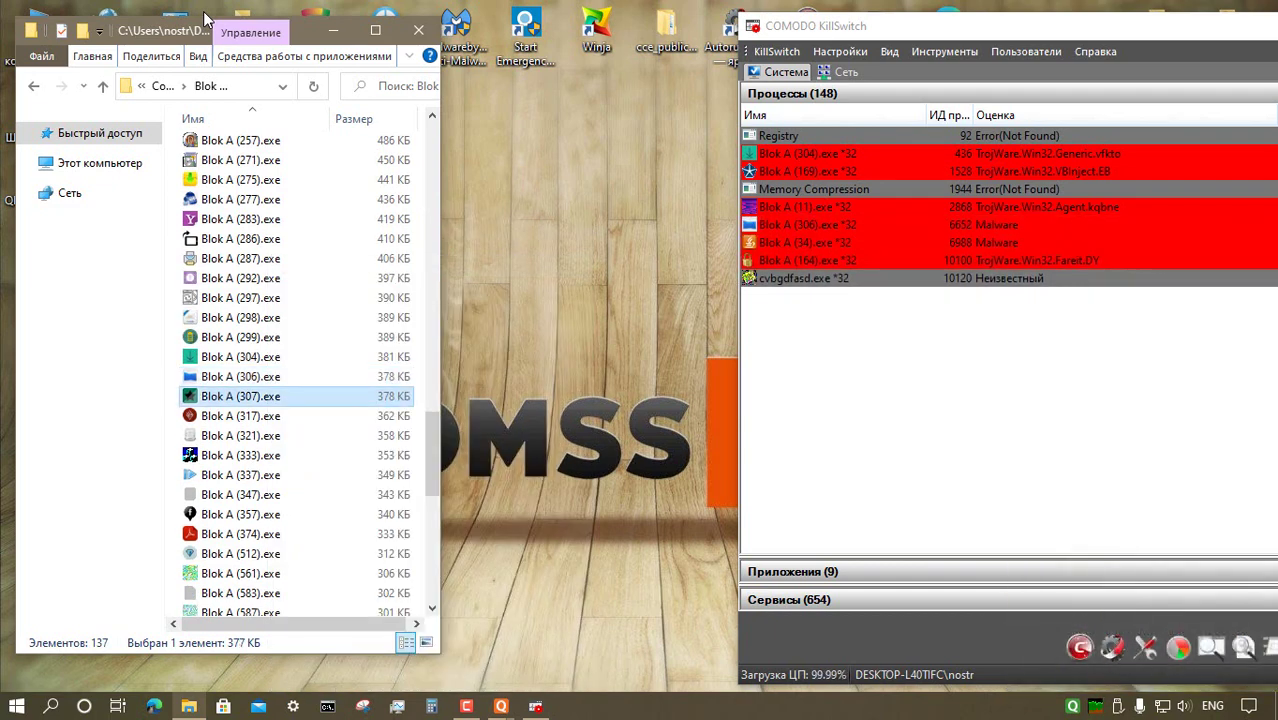
key(shift+F10)
key(Down)
key(Down)
key(Return)
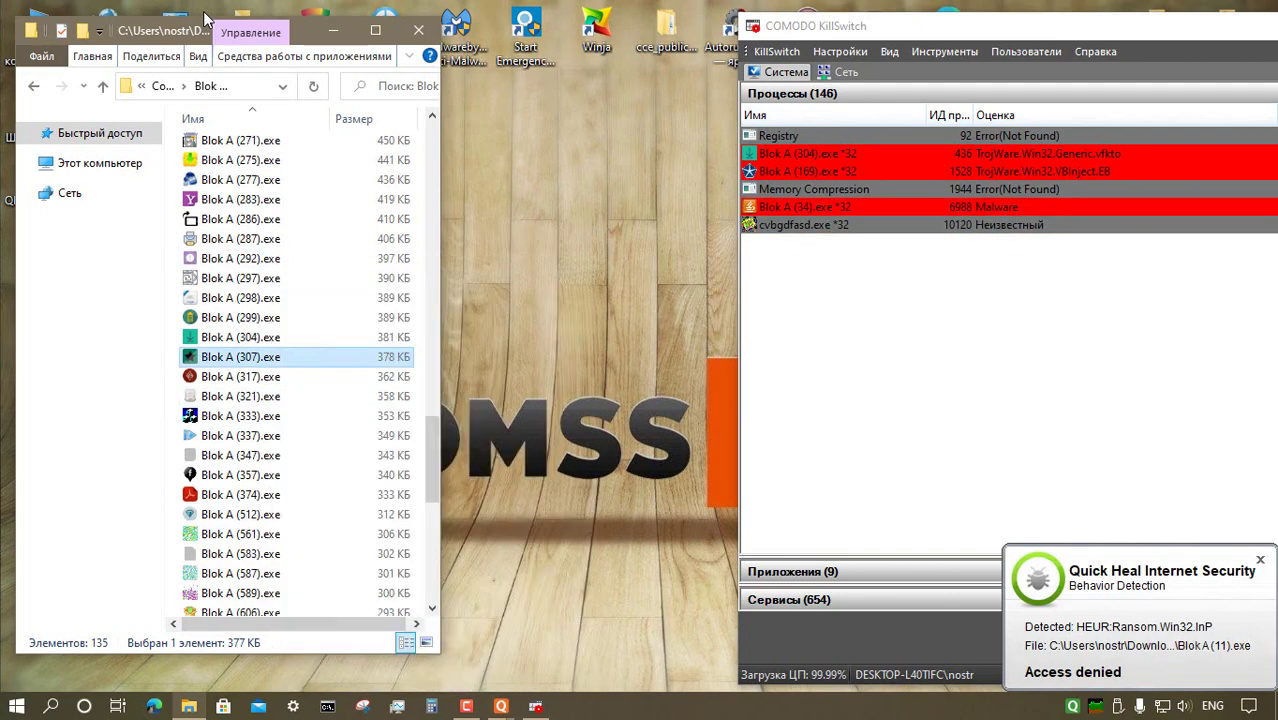
- Run the samples Blok A (333).exe and Blok A (357).exe as administrator, skipping the files between them
key(Down)
key(Down)
key(Down)
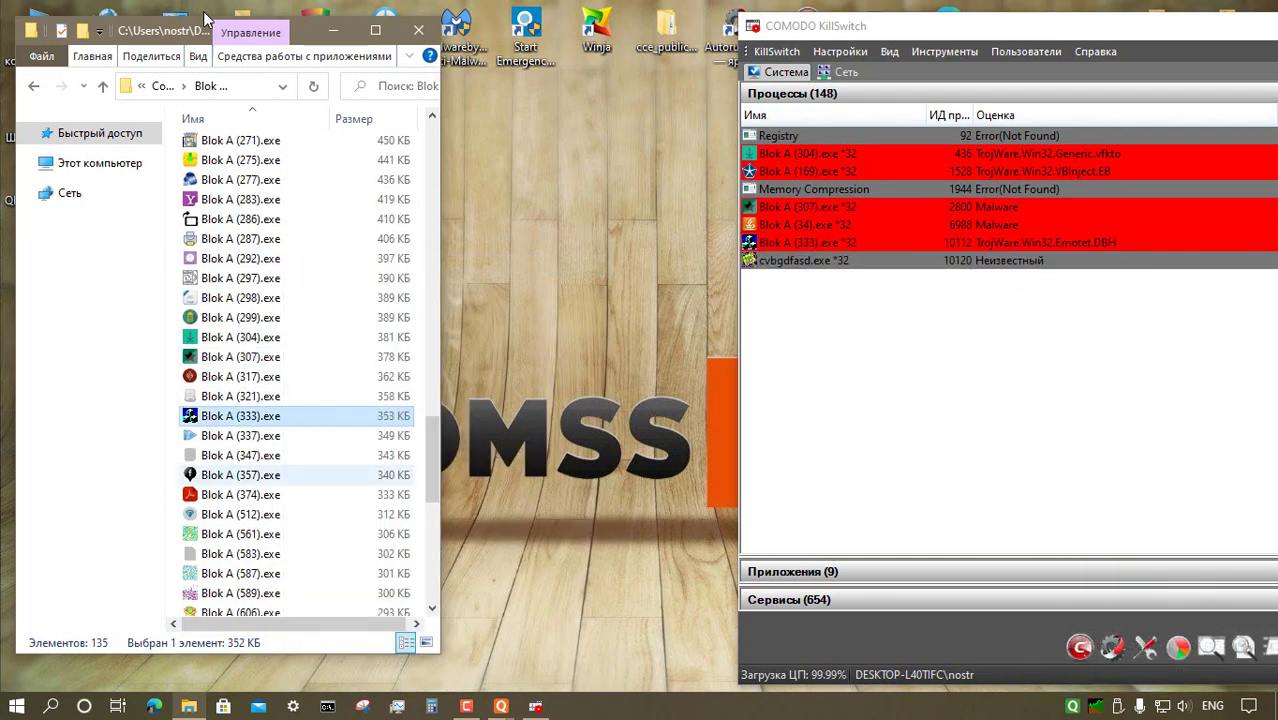
key(Down)
key(Down)
key(Down)
key(shift+F10)
key(Down)
key(Down)
key(Return)
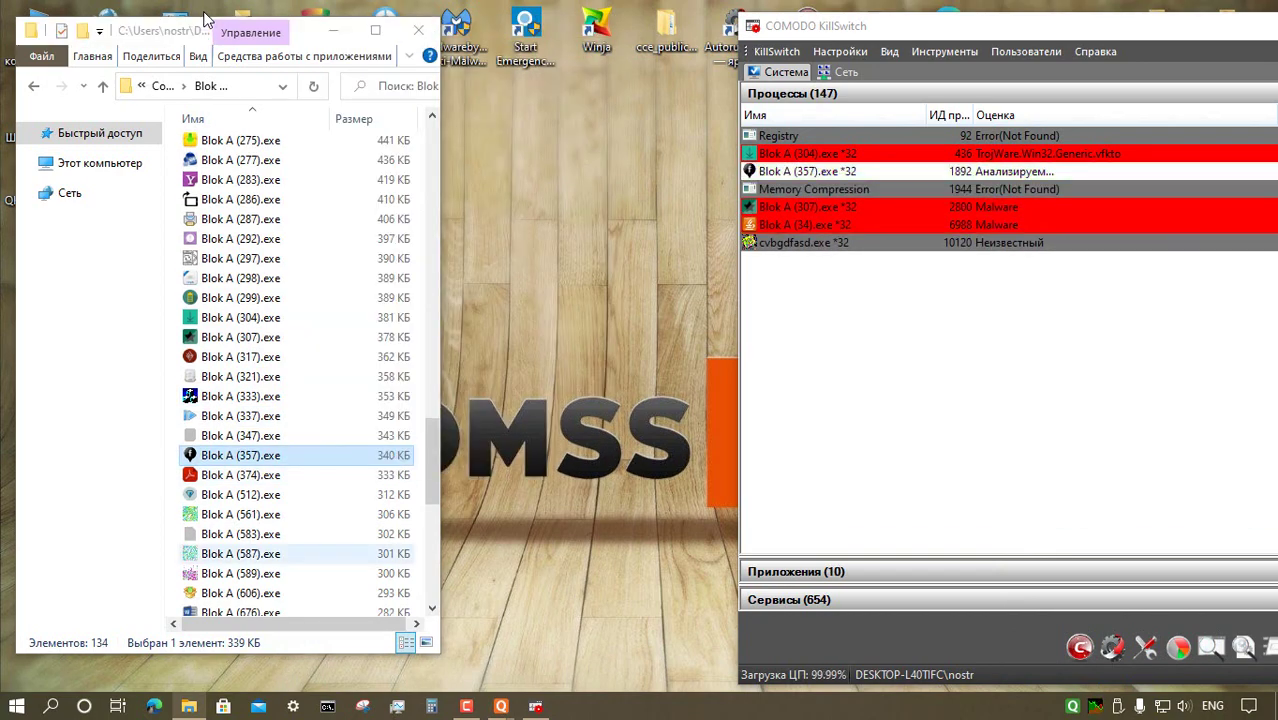
- Run the samples Blok A (587).exe and Blok A (709).exe as administrator
key(Down)
key(Down)
key(Down)
key(Down)
key(Down)
key(shift+F10)
click(411, 127)
scroll(290, 153, down, 10)
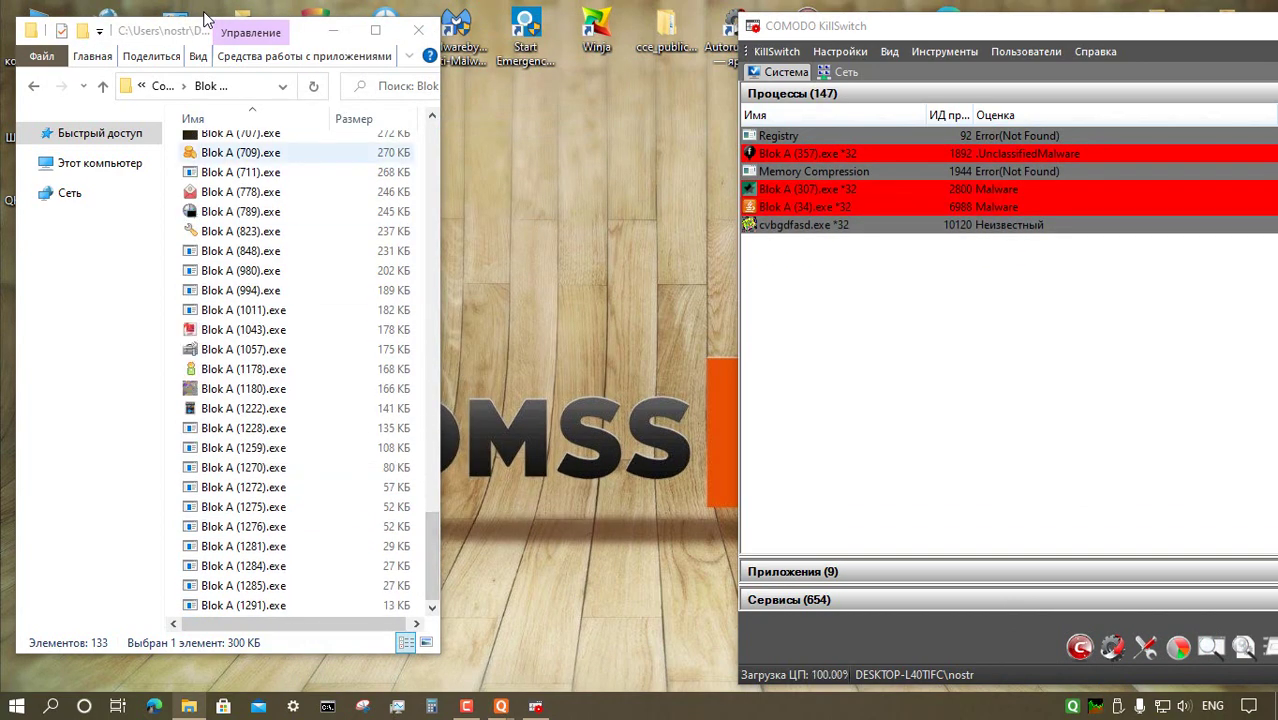
right_click(290, 153)
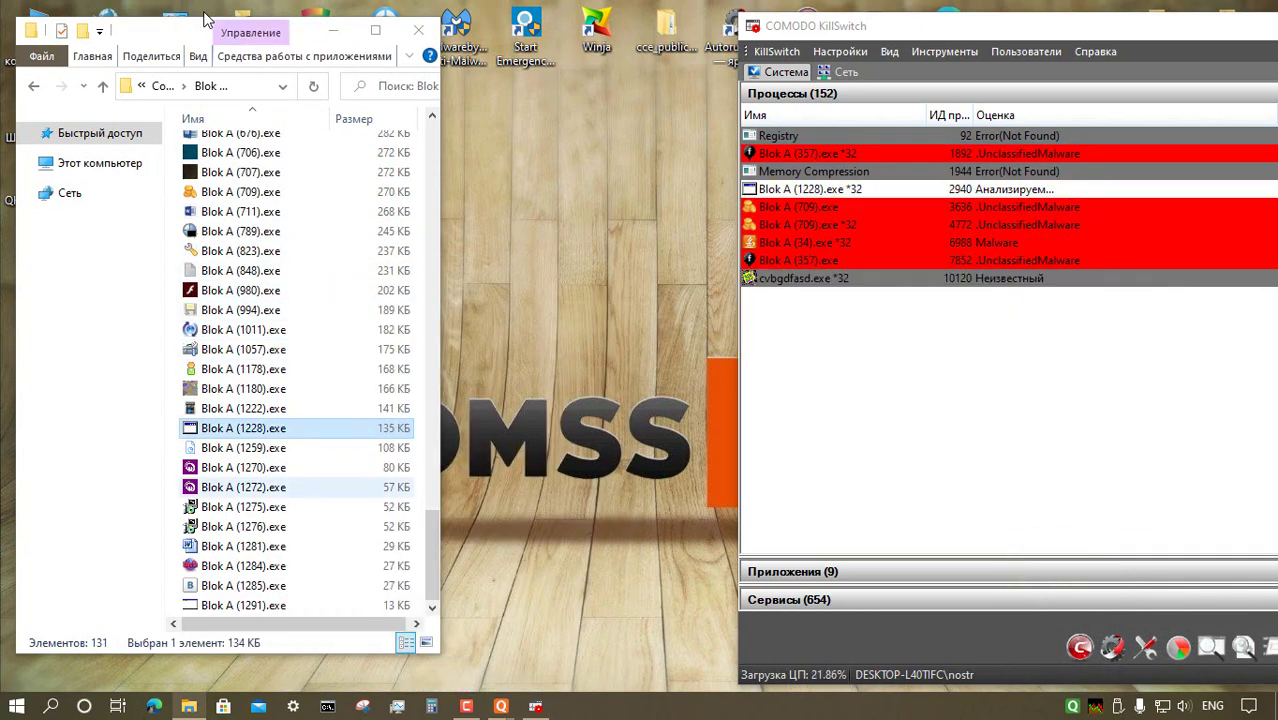
- Run the samples Blok A (1272).exe, Blok A (1281).exe and Blok A (1285).exe as administrator
right_click(280, 490)
click(400, 60)
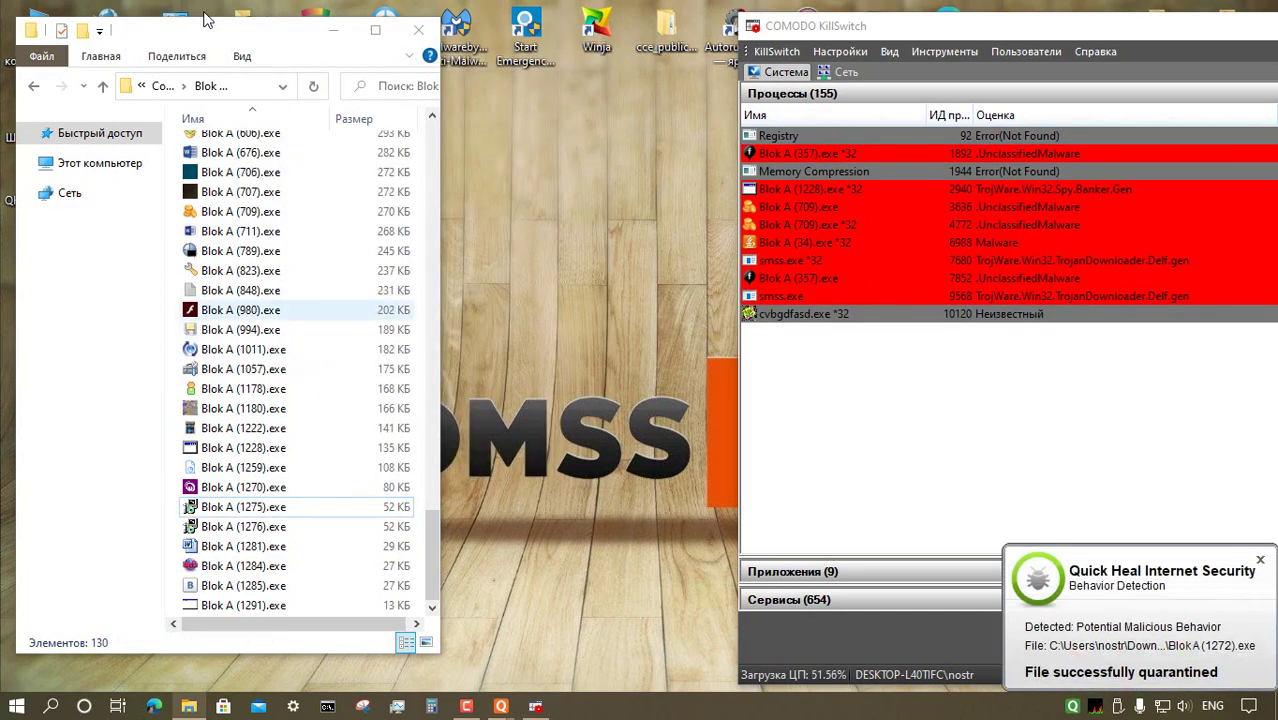
right_click(272, 550)
click(392, 122)
right_click(284, 586)
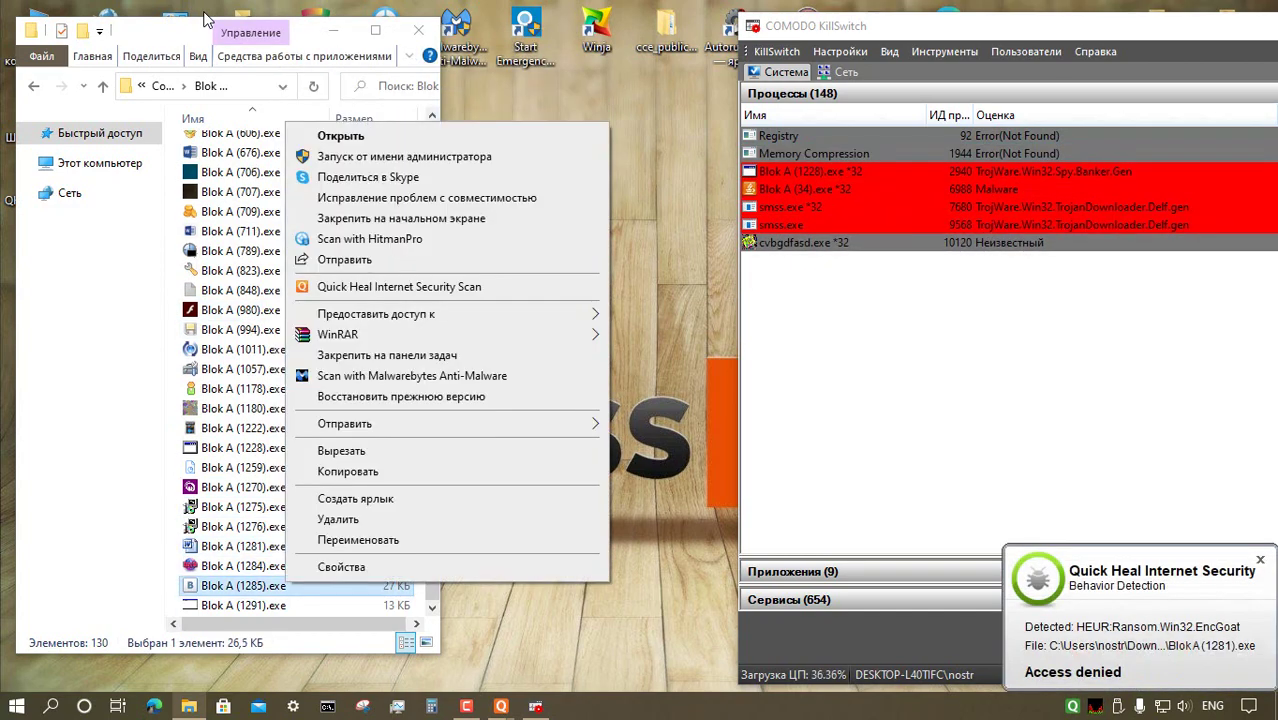
click(396, 157)
- Open the folder with the Blok B samples and run Blok B (370).exe
click(34, 86)
click(648, 416)
double_click(228, 165)
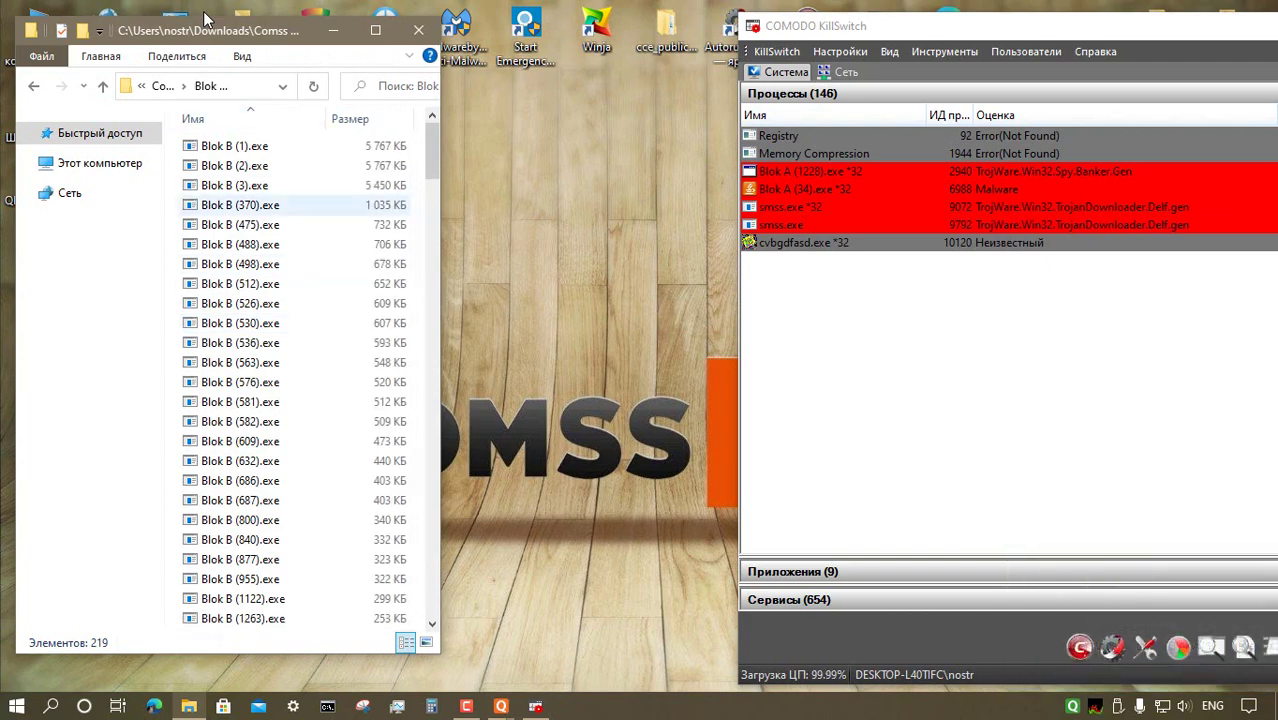
key(Down)
key(Menu)
key(Return)
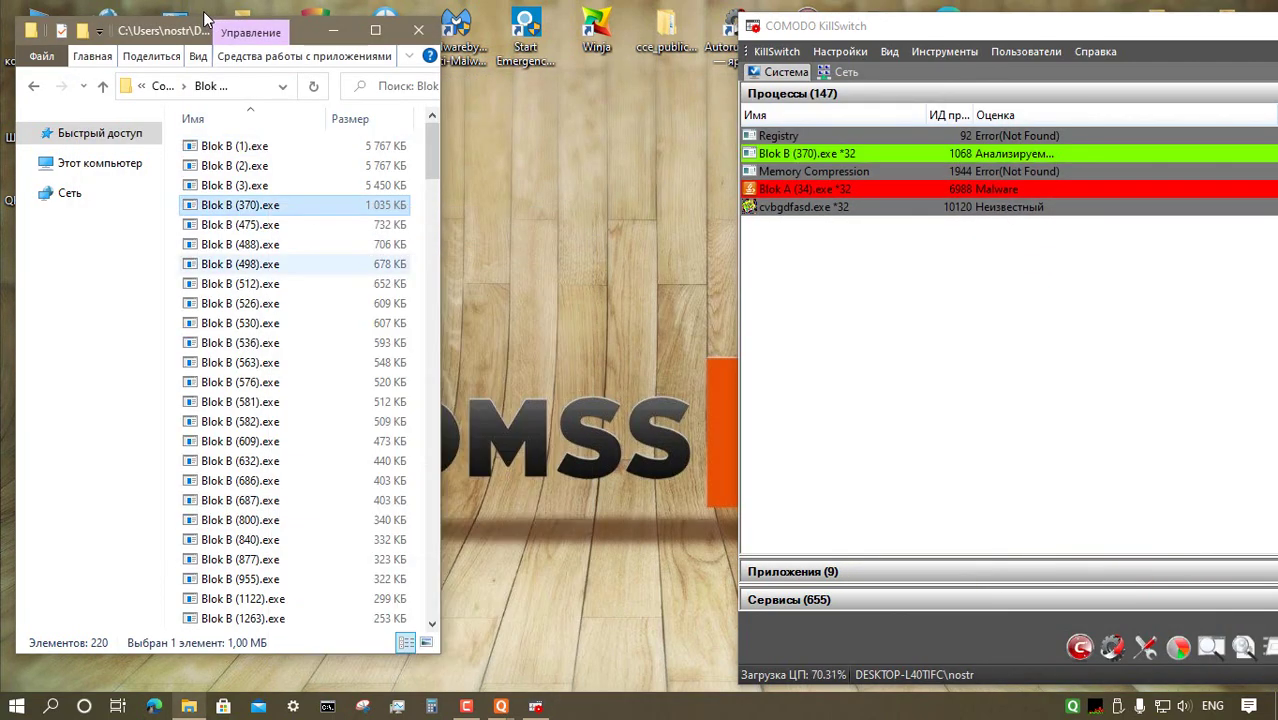
key(Return)
- Skip the following Blok B files and run the sample Blok B (609).exe
key(Down)
key(Down)
key(Down)
key(Down)
key(Down)
key(Down)
key(Menu)
key(Return)
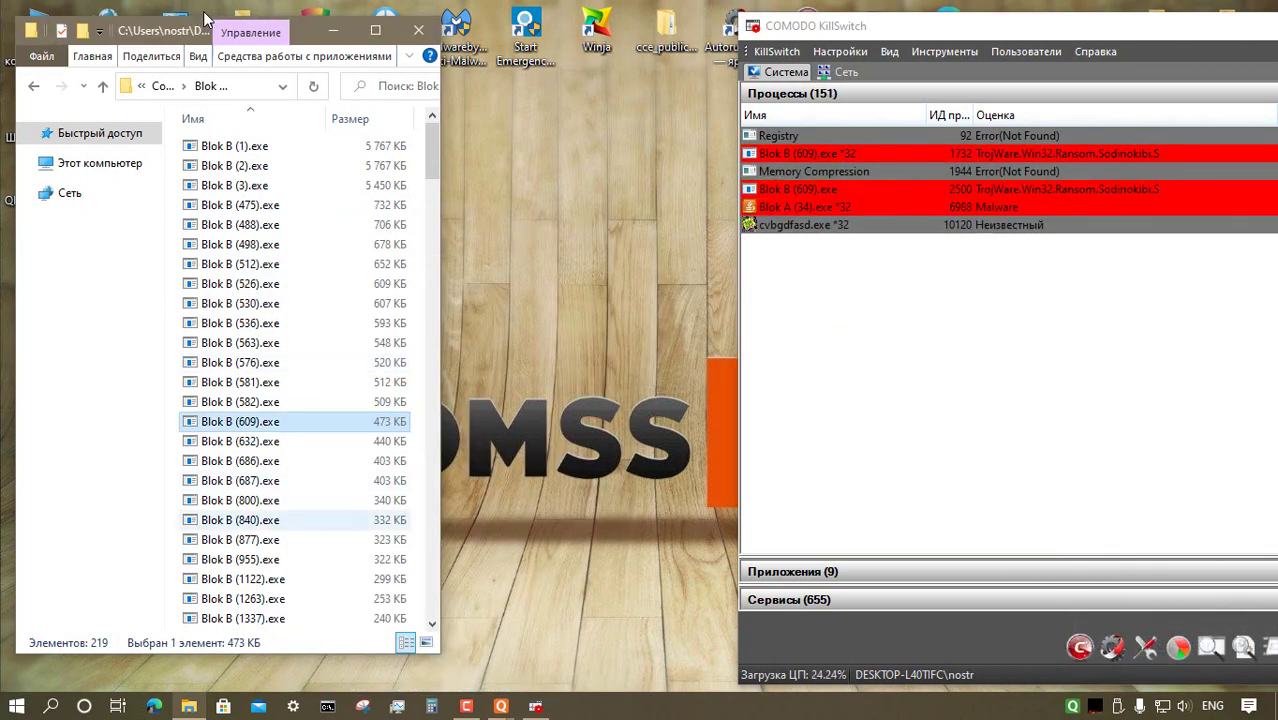
- Run the sample Blok B (1593).exe as administrator and move on to Blok B (1834).exe
scroll(302, 380, down, 17)
right_click(303, 197)
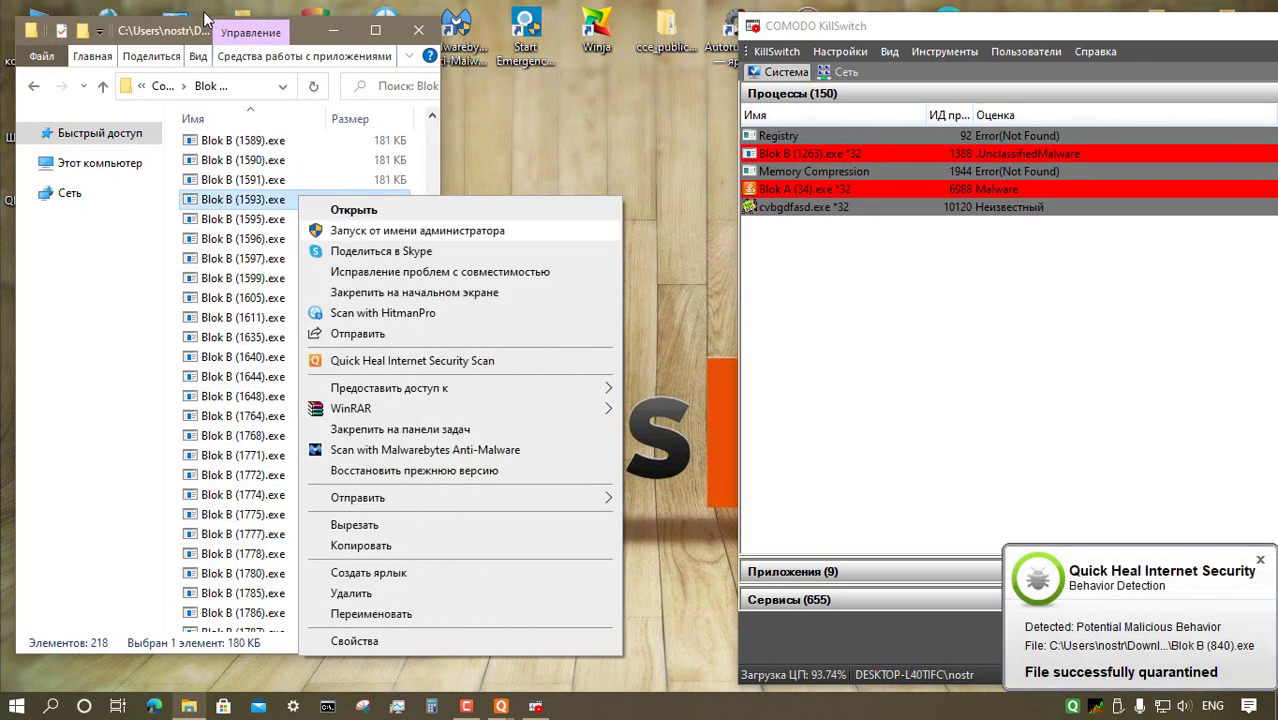
click(352, 210)
key(Page_Down)
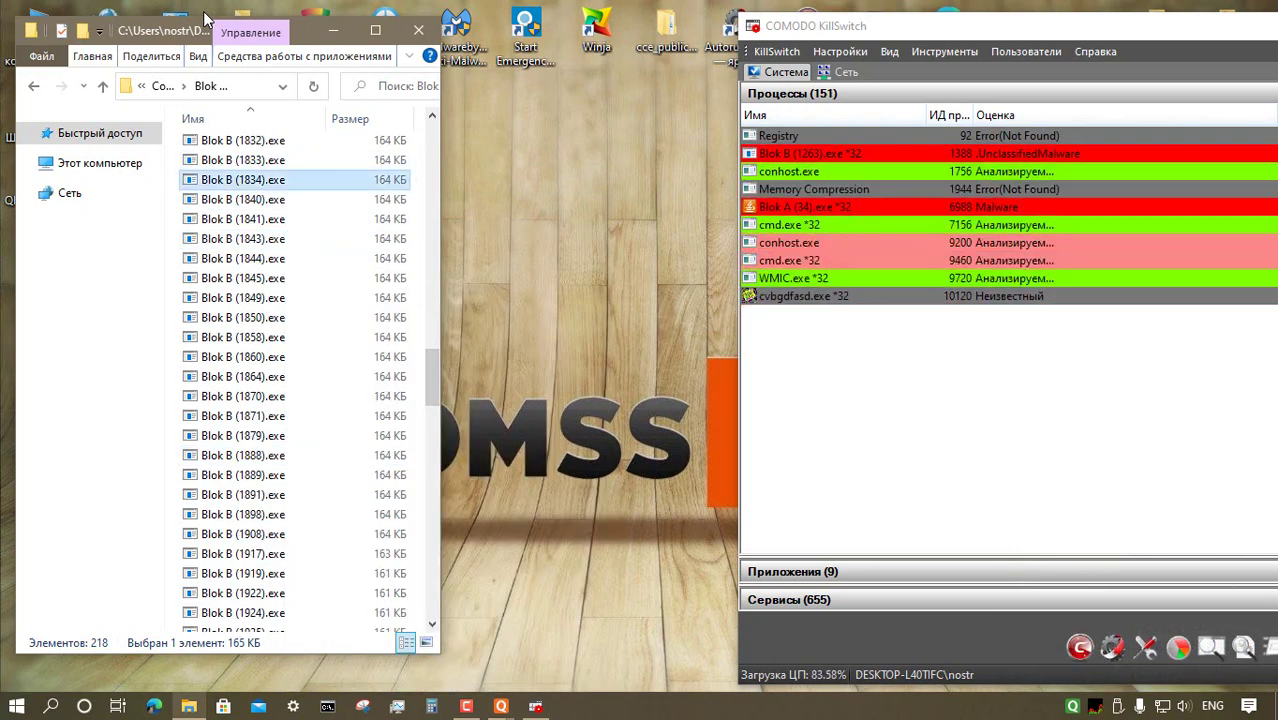
- Run one of the 164 KB samples listed below Blok B (1834).exe
key(Down)
key(Down)
key(Down)
key(Down)
key(Down)
key(Down)
key(Down)
key(Down)
key(Down)
key(Menu)
key(Return)
- Skip ahead and run one of the 161 KB samples listed below Blok B (1919).exe
key(Down)
key(Down)
key(Down)
key(Down)
key(Down)
key(Down)
key(Down)
key(Down)
key(Down)
key(Down)
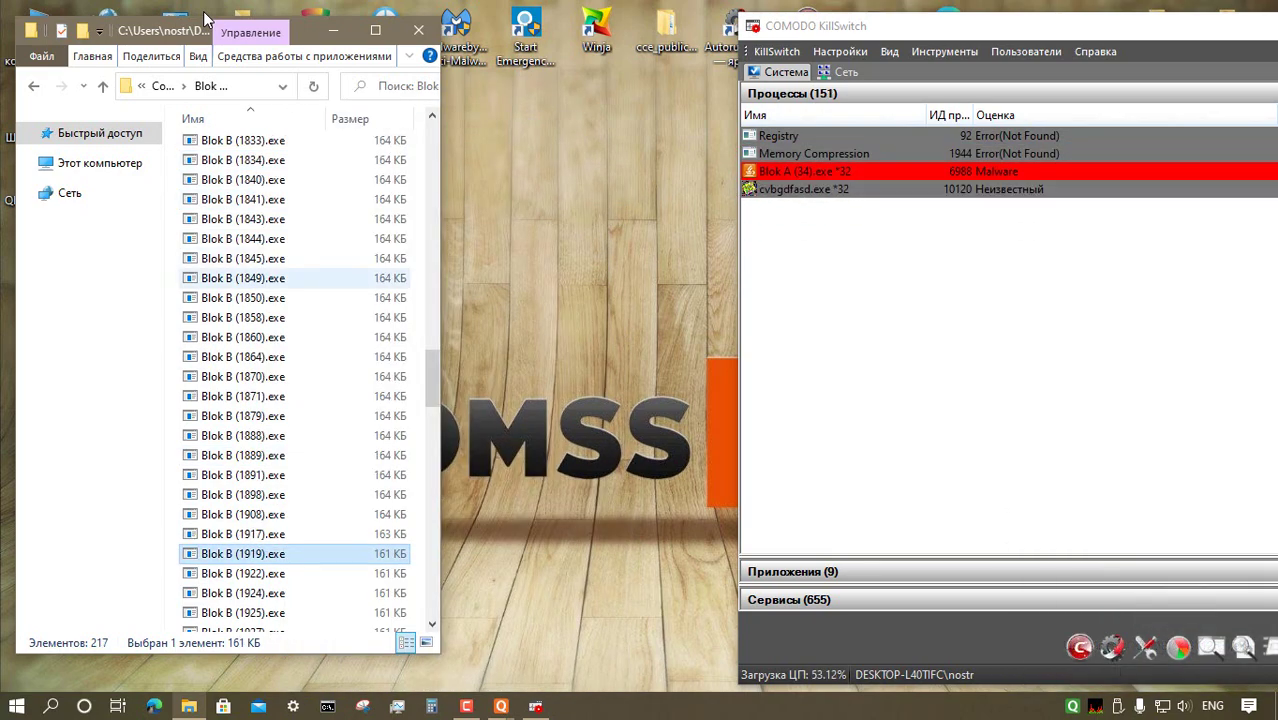
key(Down)
key(Down)
key(Down)
key(Down)
key(Menu)
key(Return)
- Run the samples Blok B (2121).exe and Blok B (2136).exe
scroll(306, 380, down, 17)
right_click(307, 199)
click(362, 214)
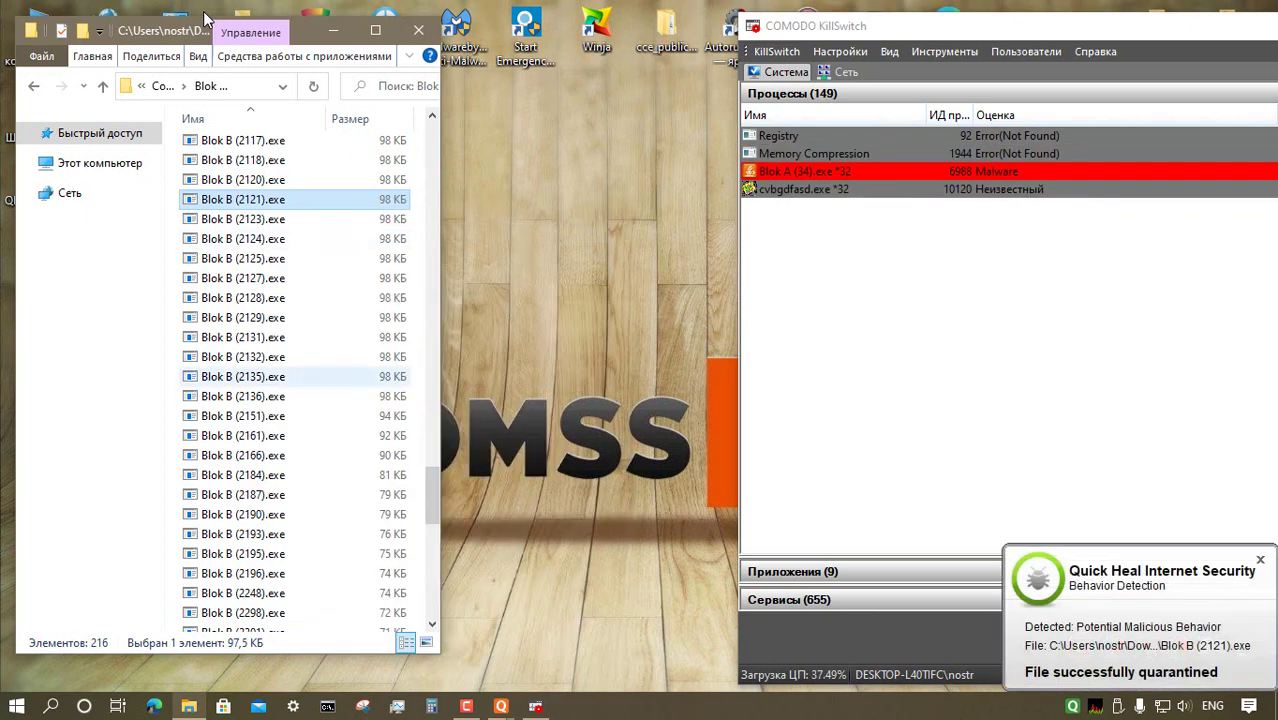
right_click(302, 376)
click(350, 245)
- Run the samples Blok B (2448).exe and Blok B (2502).exe
right_click(307, 597)
click(355, 153)
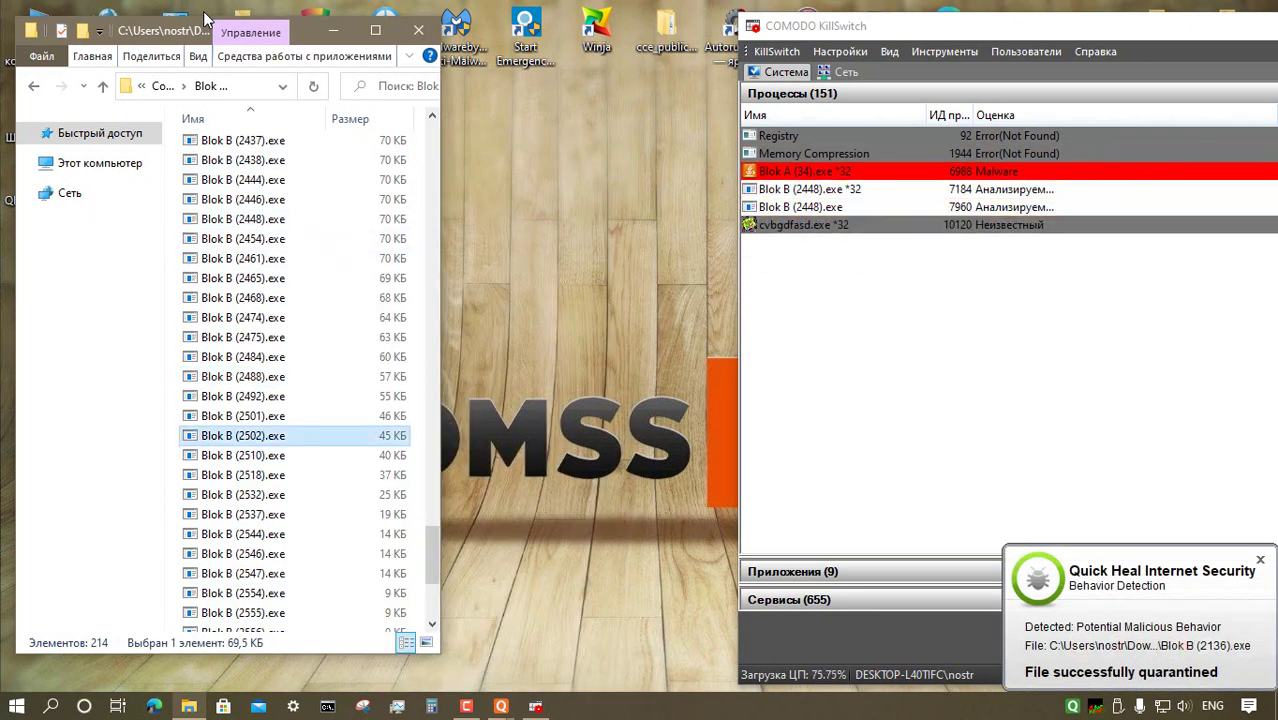
key(Menu)
key(Return)
- Skip Blok B (2510).exe through Blok B (2547).exe and run the sample Blok B (2554).exe
key(Down)
key(Down)
key(Down)
key(Down)
key(Down)
key(Down)
key(Down)
key(Down)
key(Menu)
key(Return)
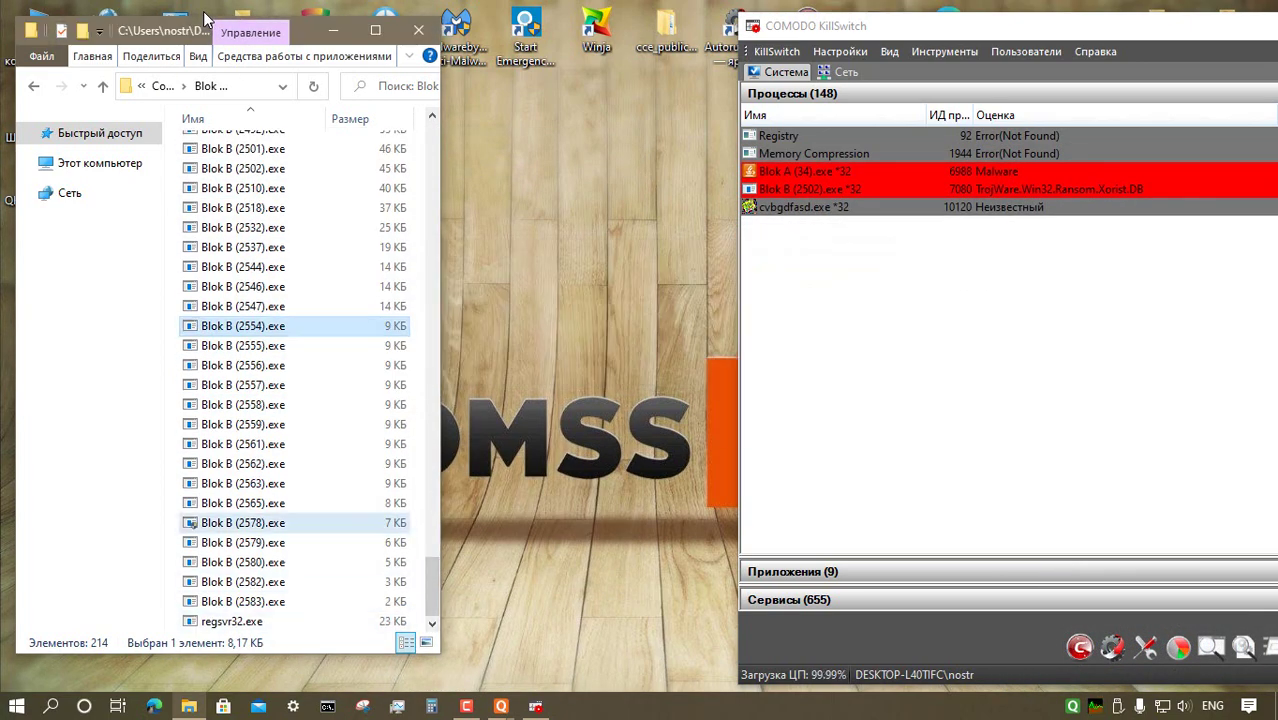
- Launch regsvr32.exe at the end of the Blok B list and open the other folder of Blok A samples, starting with Blok A (1).scr
double_click(232, 621)
click(651, 422)
click(103, 87)
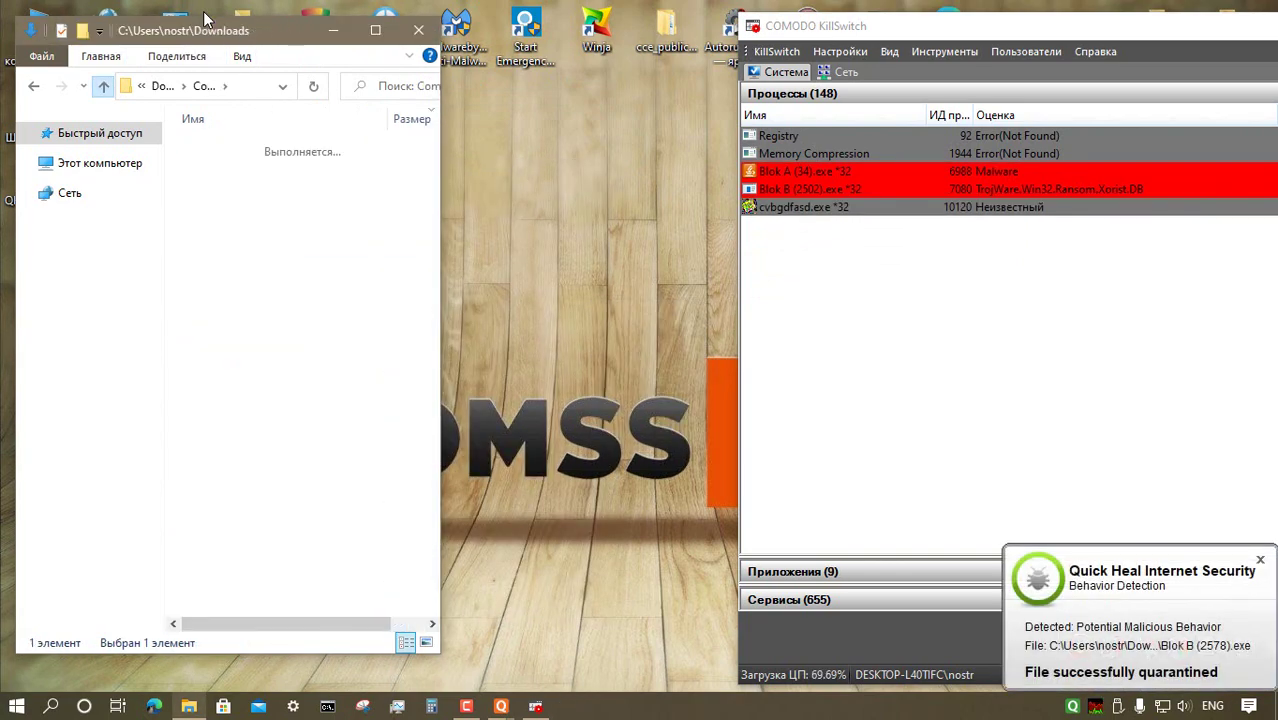
double_click(235, 147)
- Run the samples Blok A (5).exe and Blok A (9).exe
key(Down)
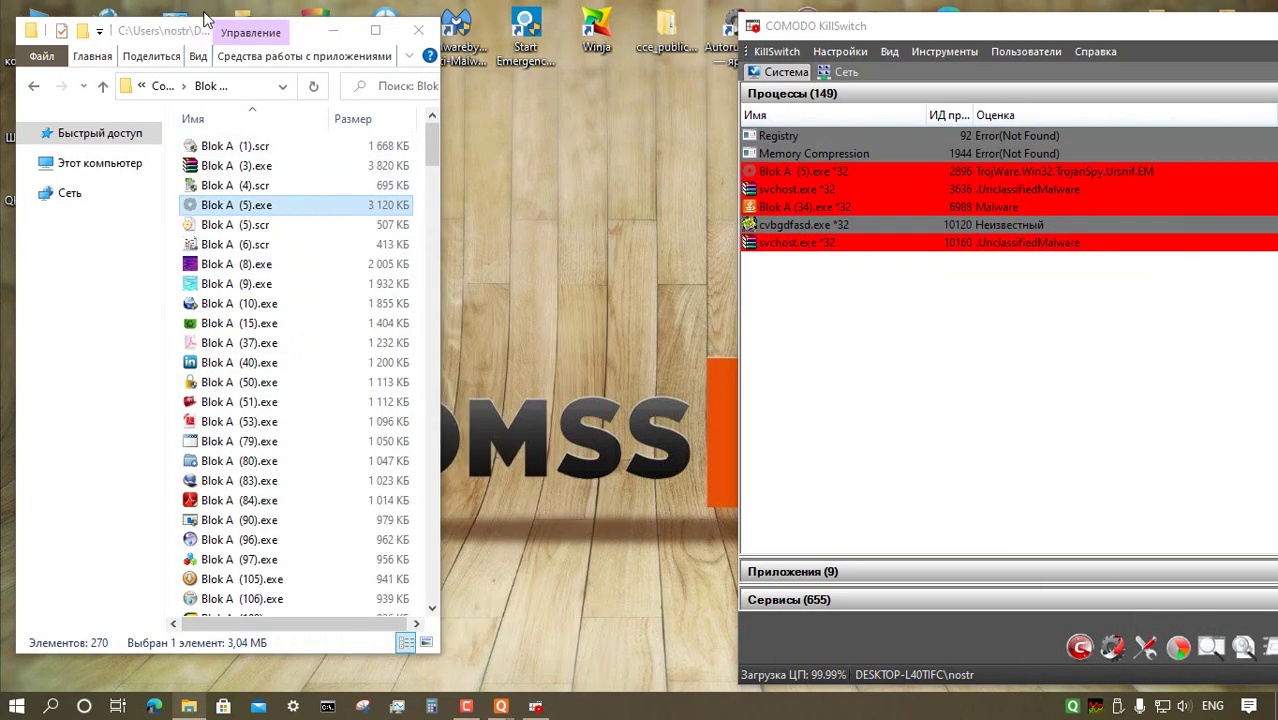
key(Down)
key(Down)
key(Down)
key(Menu)
key(Return)
- Run the samples Blok A (37).exe and Blok A (80).exe
key(Down)
key(Down)
key(Down)
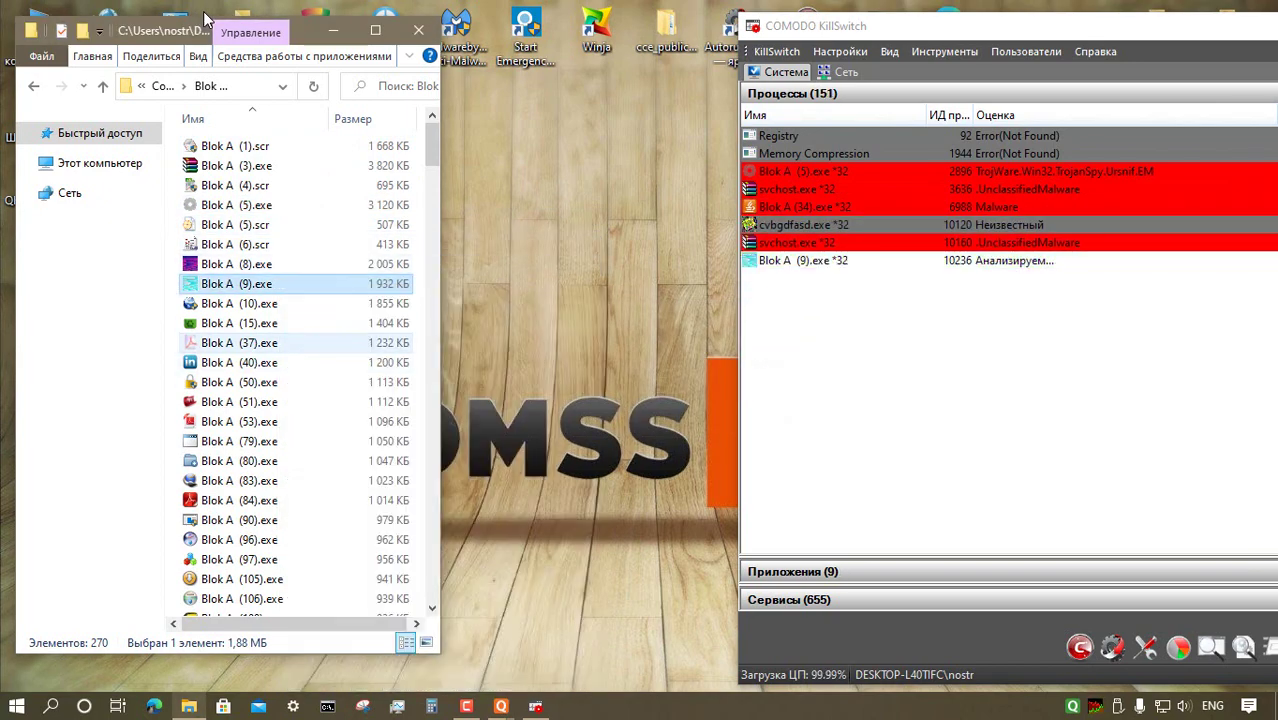
click(292, 461)
right_click(292, 461)
click(347, 245)
- Run the samples Blok A (97).exe and Blok A (90).exe as administrator
click(286, 560)
right_click(286, 562)
click(270, 540)
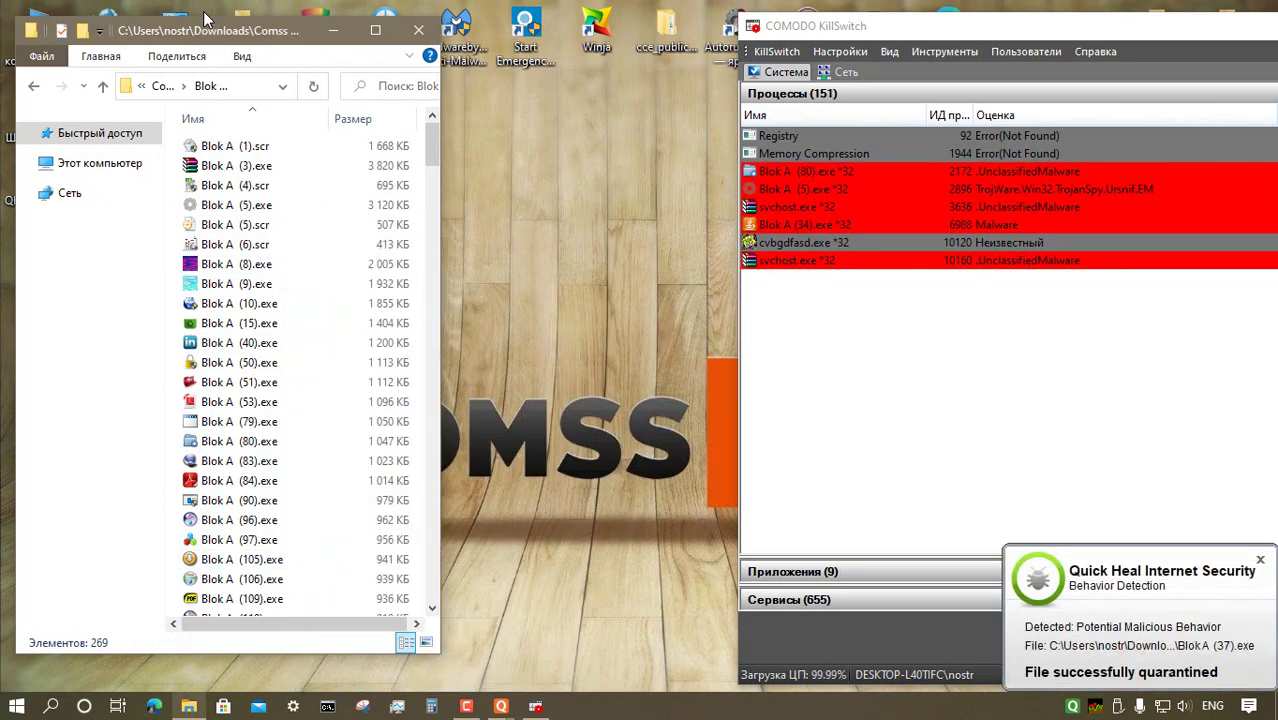
right_click(270, 538)
click(388, 110)
right_click(272, 502)
click(390, 72)
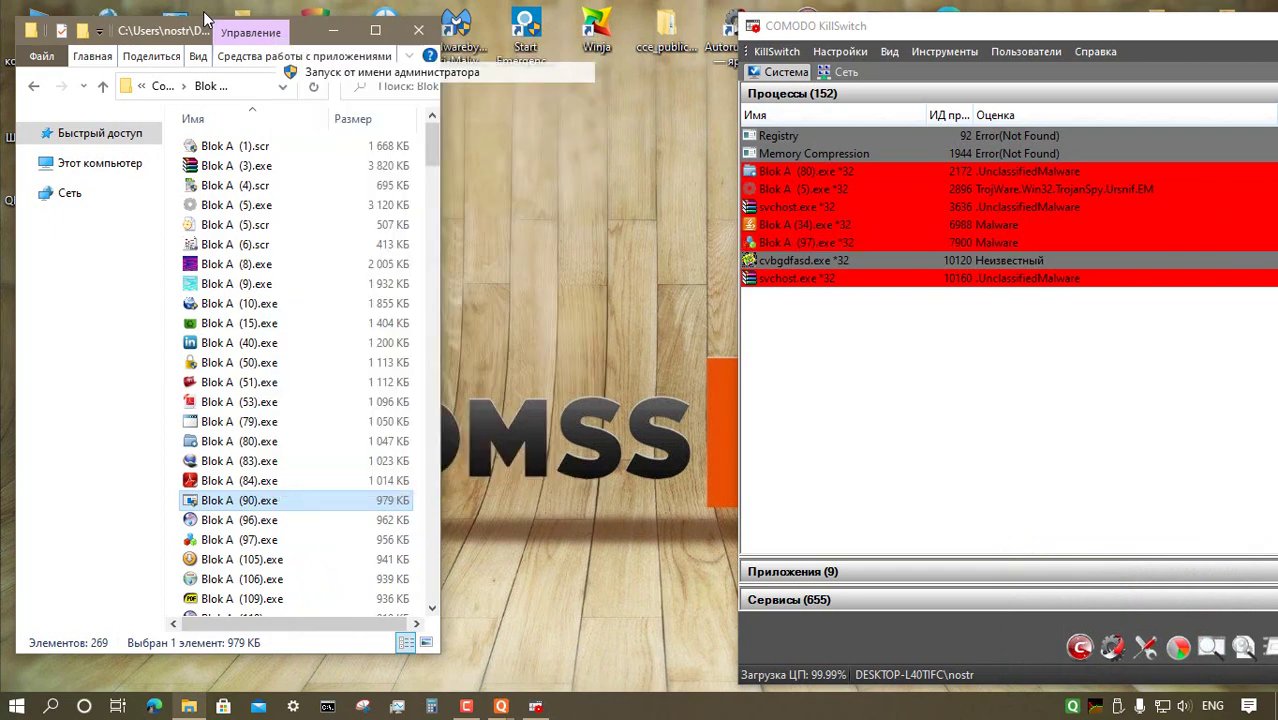
- Run the samples Blok A (120).exe and Blok A (147).exe
scroll(300, 380, down, 8)
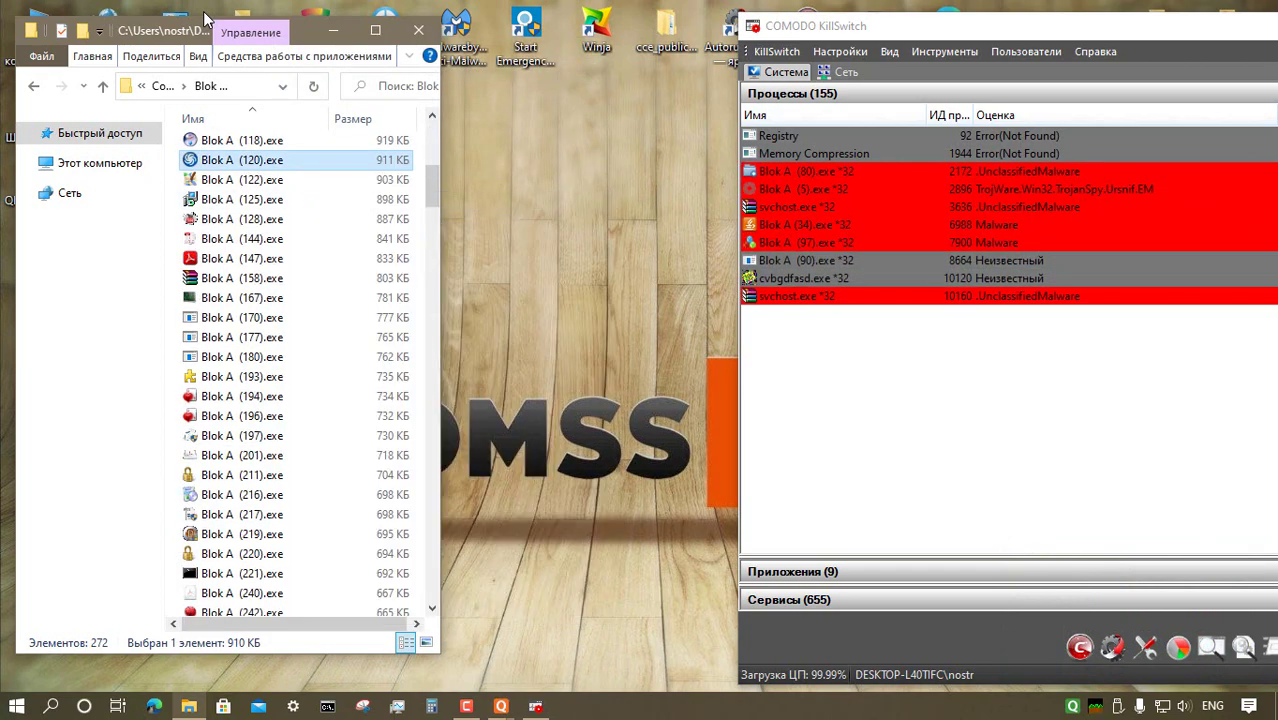
key(Menu)
key(Return)
key(Down)
key(Down)
key(Down)
key(Down)
key(Down)
key(Menu)
key(Return)
- Run the samples Blok A (193).exe and Blok A (196).exe
key(Down)
key(Down)
key(Down)
key(Down)
key(Down)
key(Down)
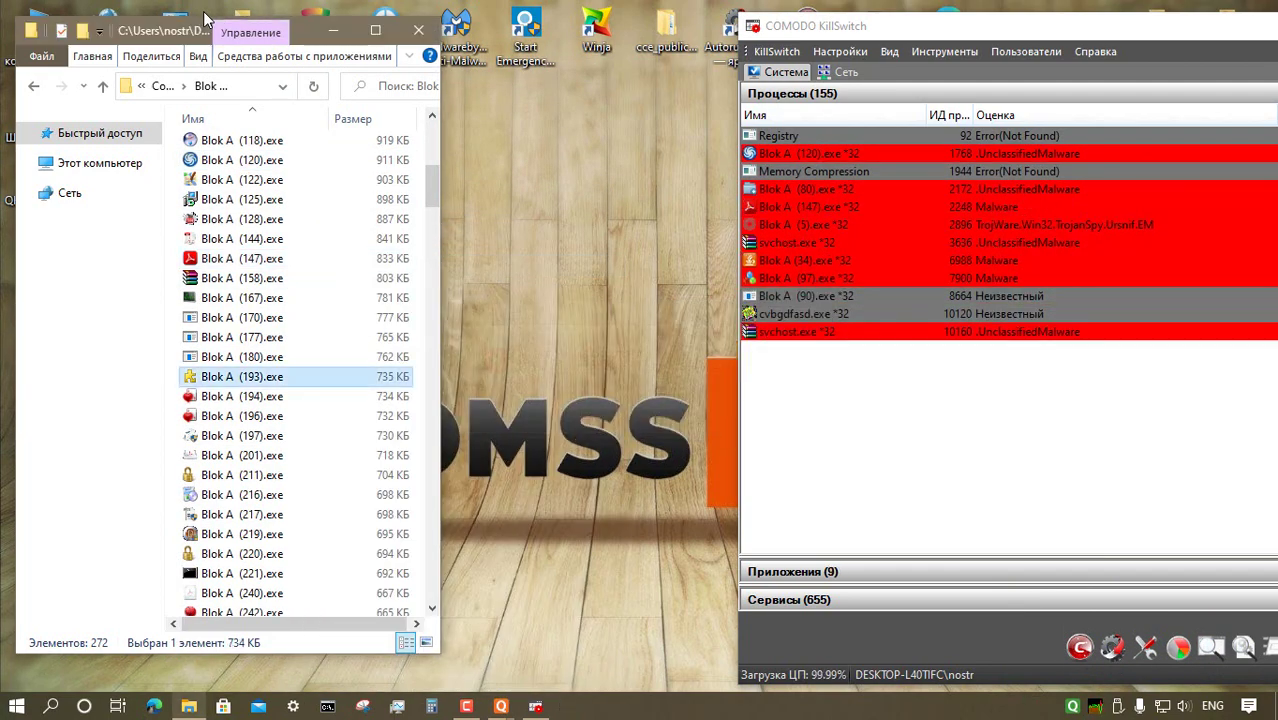
key(Menu)
key(Return)
key(Menu)
key(Return)
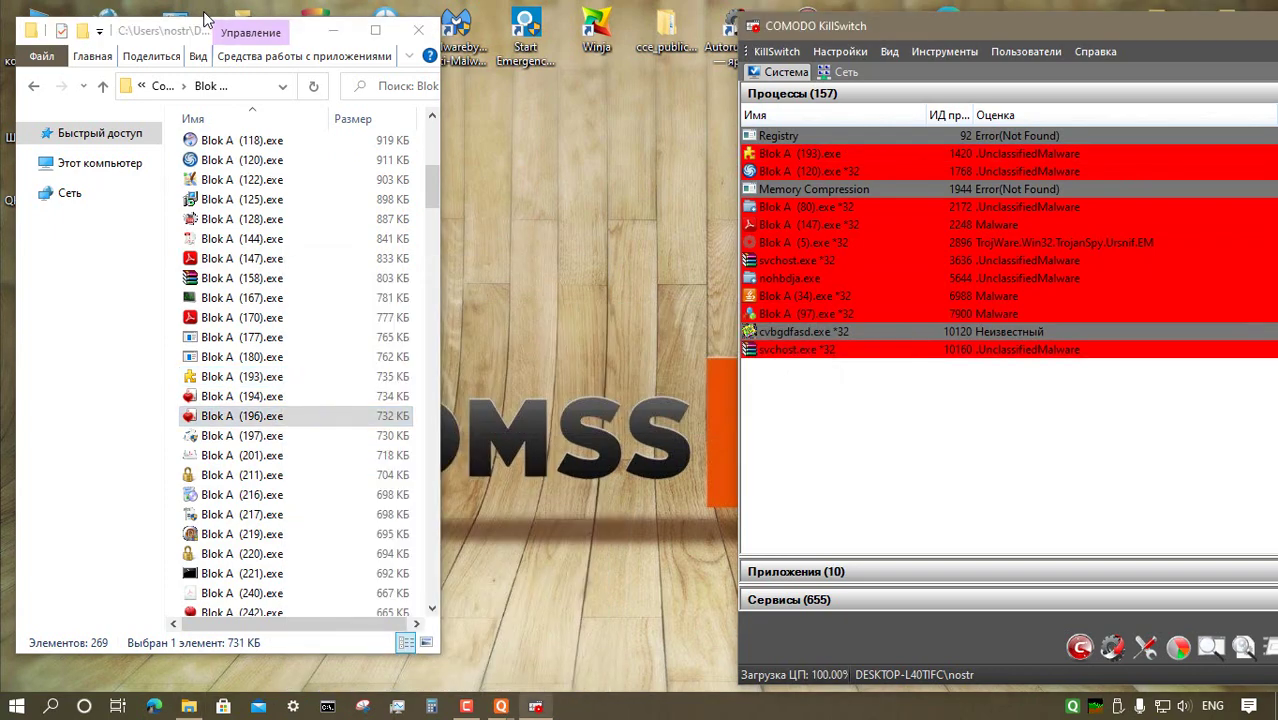
- Run the sample Blok A (240).exe
key(Down)
key(Down)
key(Down)
key(Down)
key(Down)
key(Down)
key(Down)
key(Down)
key(Down)
key(Menu)
key(Return)
- Run the samples Blok A (291).exe and Blok A (311).exe
key(Down)
key(Down)
key(Down)
key(Down)
key(Down)
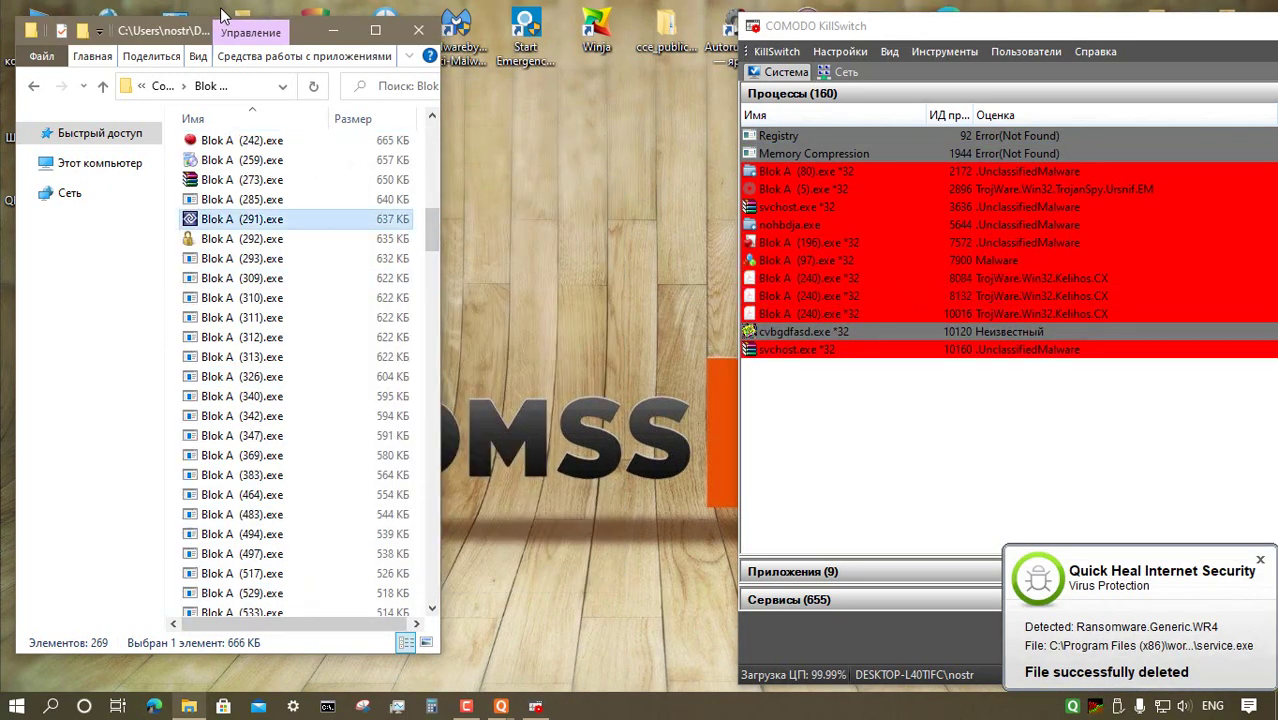
key(Menu)
key(Return)
key(Down)
key(Down)
key(Down)
key(Down)
key(Down)
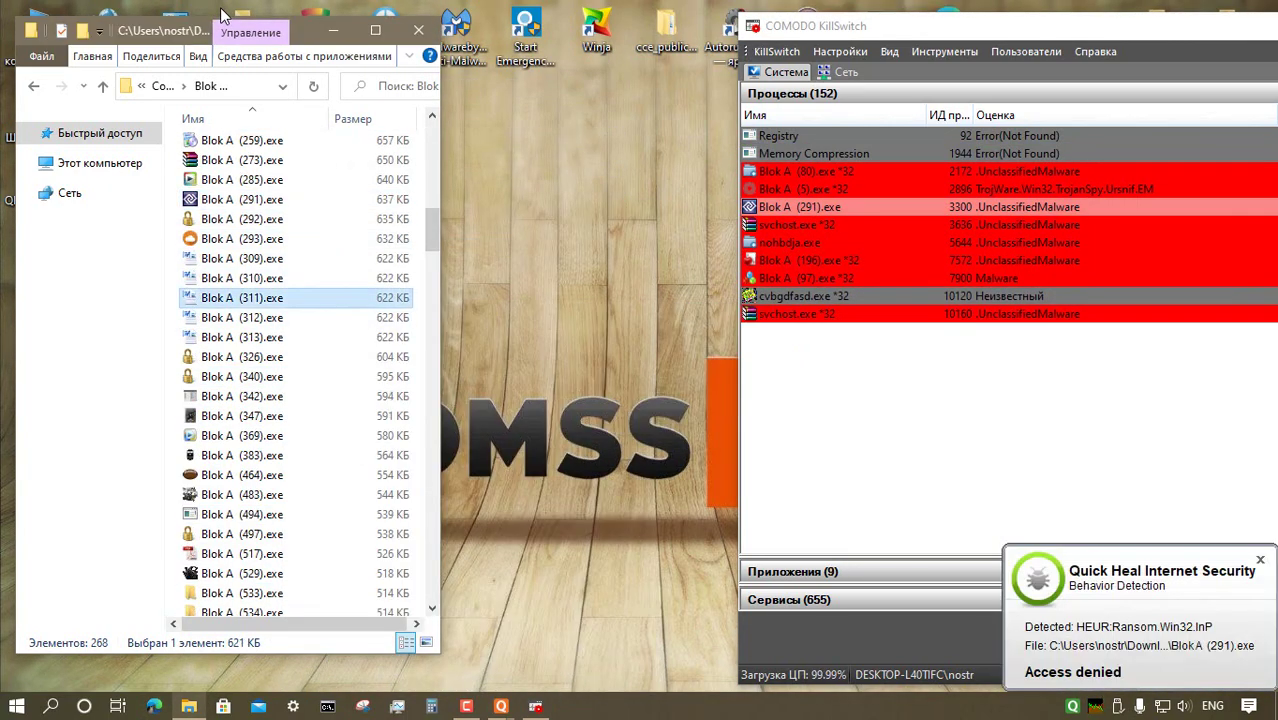
key(Menu)
key(Return)
- Run the samples Blok A (347).exe and Blok A (494).exe
key(Down)
key(Down)
key(Down)
key(Down)
key(Down)
key(Down)
key(Menu)
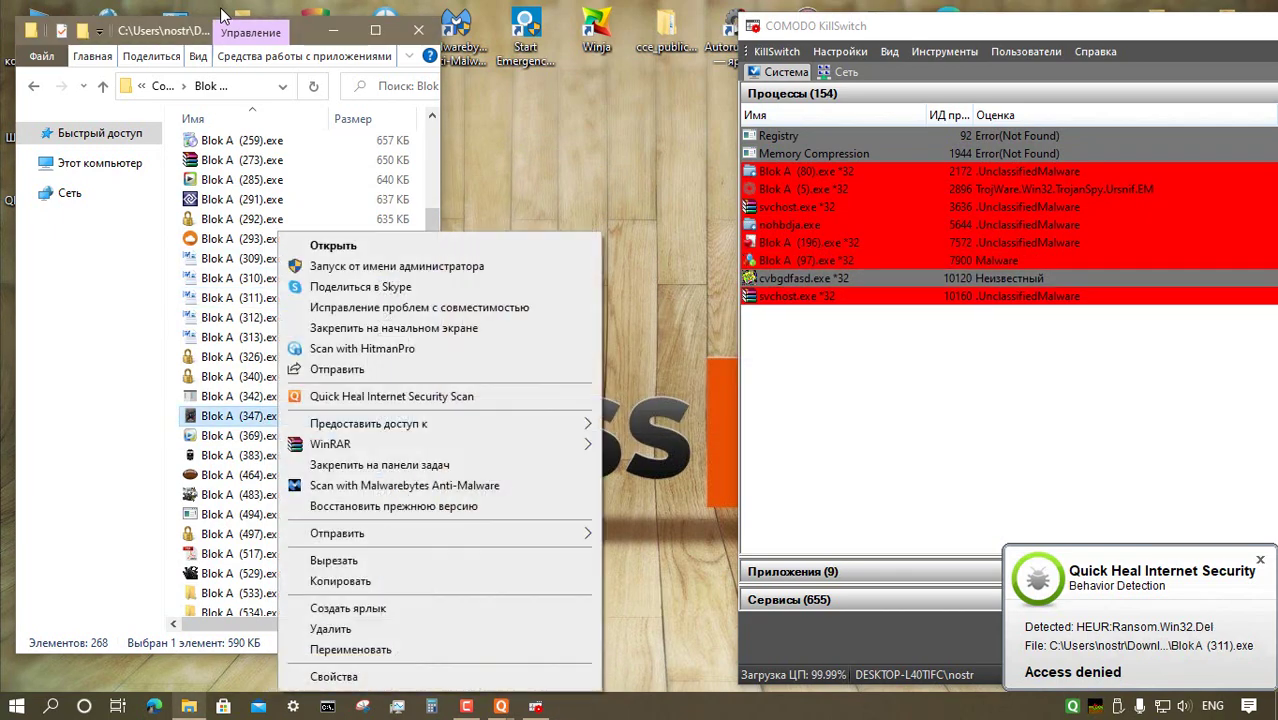
key(Return)
key(Down)
key(Down)
key(Down)
key(Down)
key(Down)
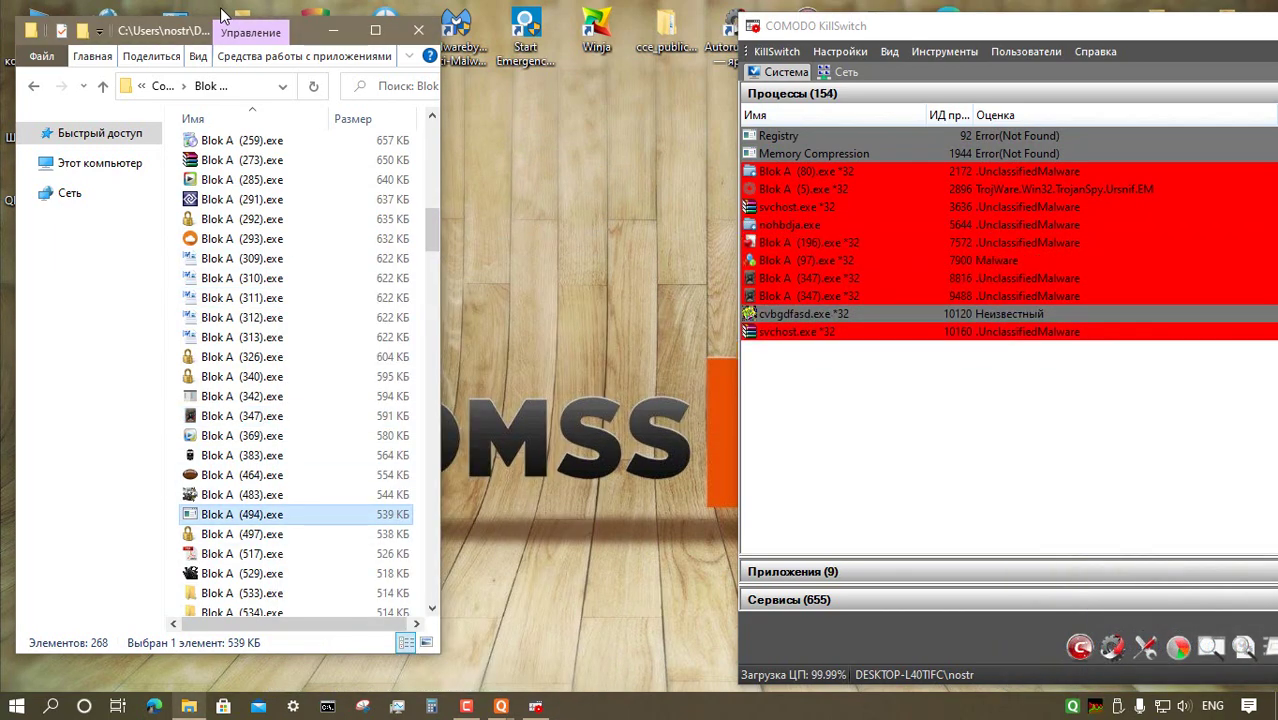
key(Menu)
key(Return)
- Run the samples Blok A (533).exe and Blok A (614).exe
key(Down)
key(Down)
key(Down)
key(Down)
key(Down)
key(Down)
key(Down)
key(Down)
key(Down)
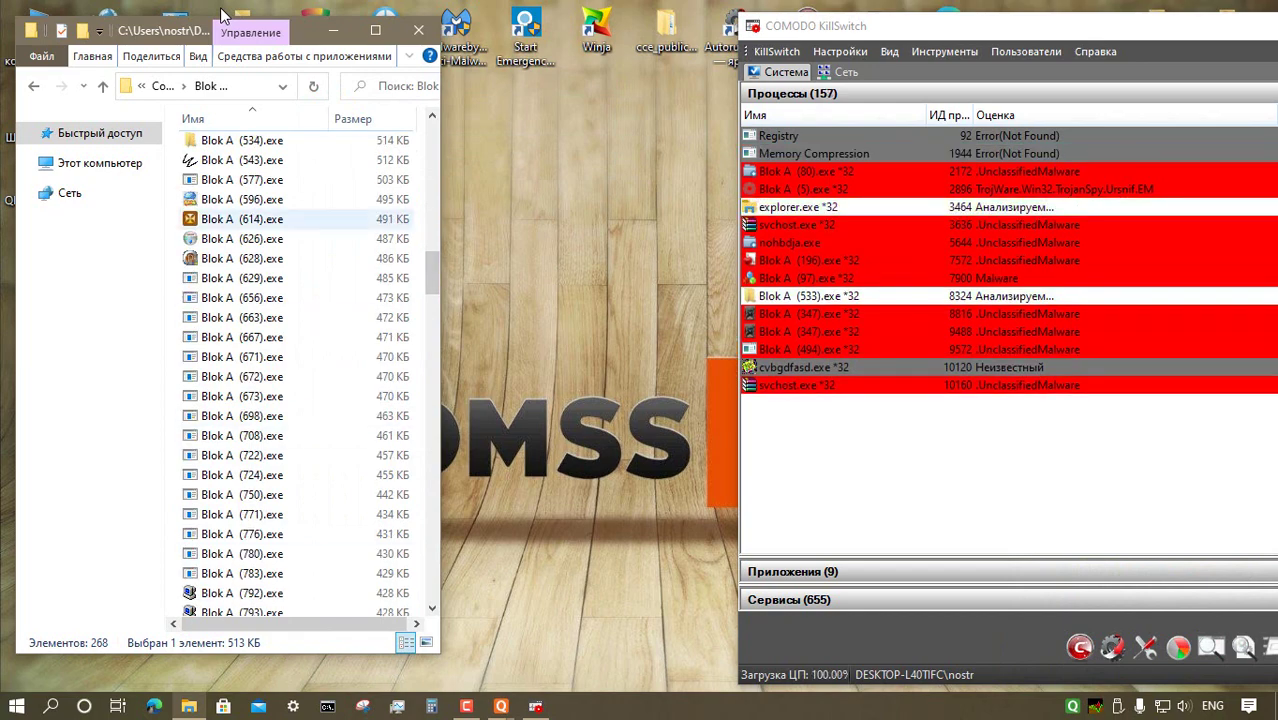
key(Down)
key(Down)
key(Down)
key(Down)
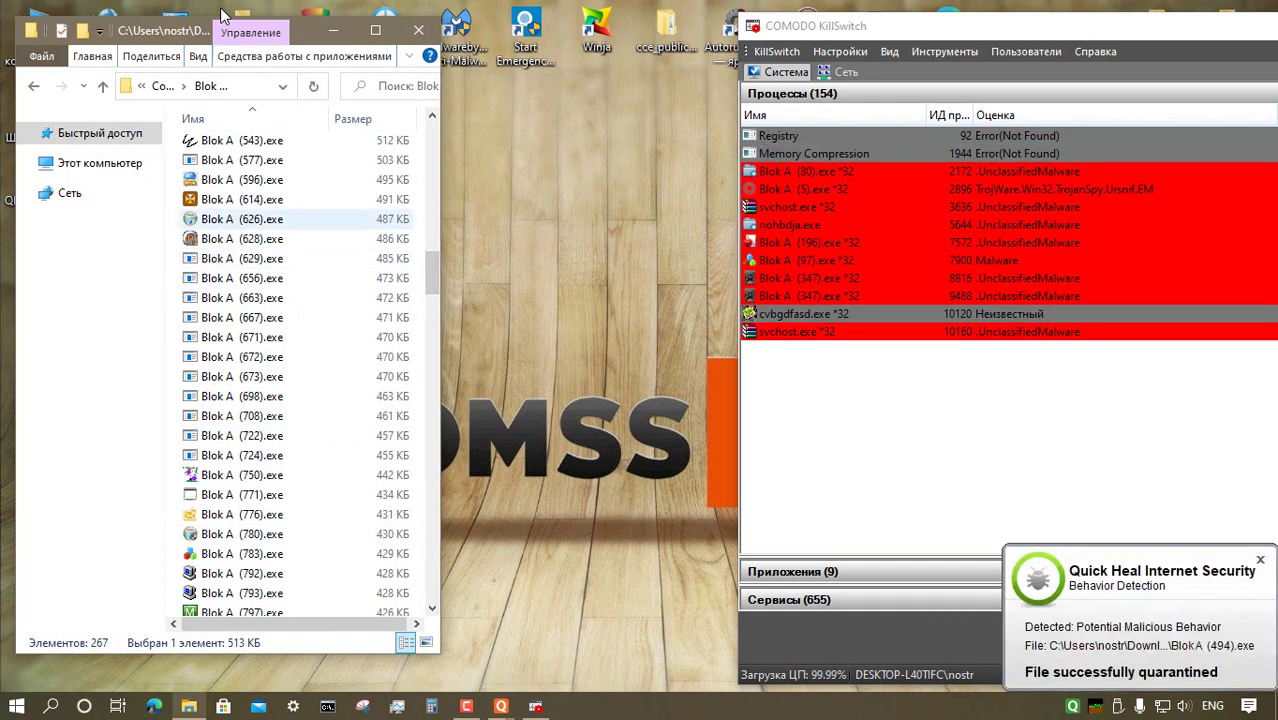
key(Return)
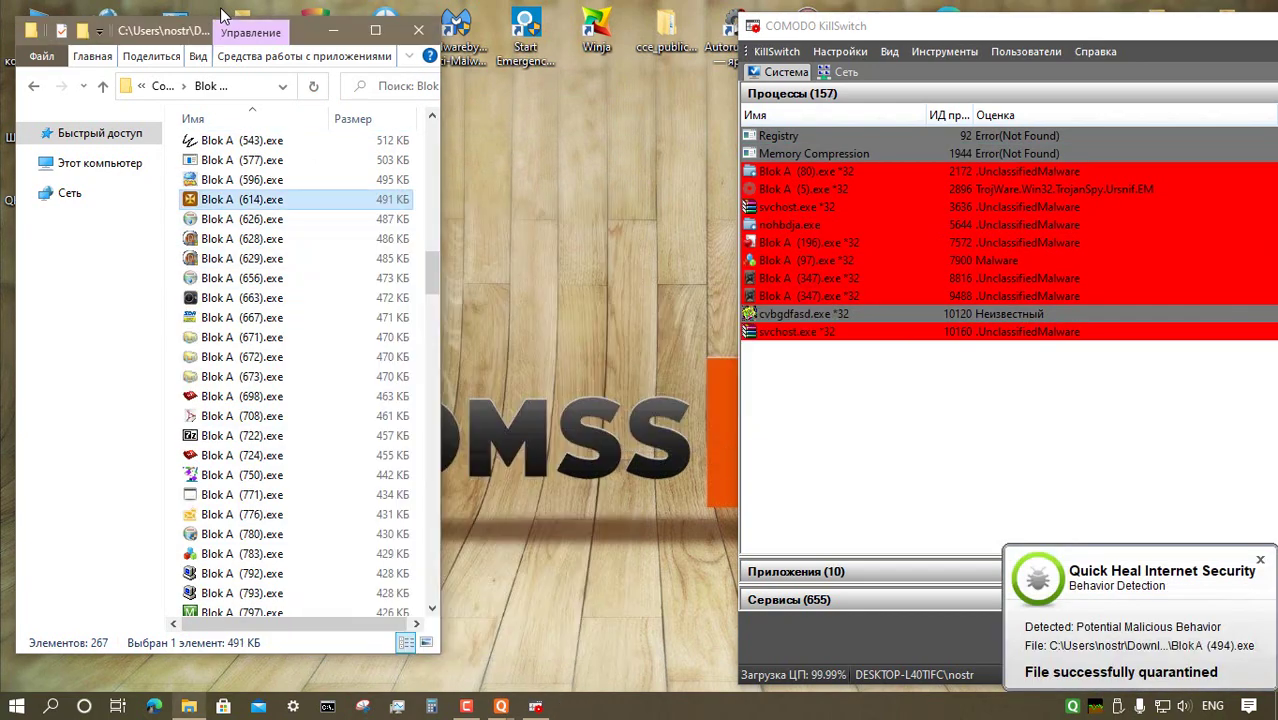
key(Menu)
key(Return)
- Run the samples Blok A (671).exe and Blok A (724).exe
key(Down)
key(Down)
key(Down)
key(Down)
key(Down)
key(Down)
key(Down)
key(Menu)
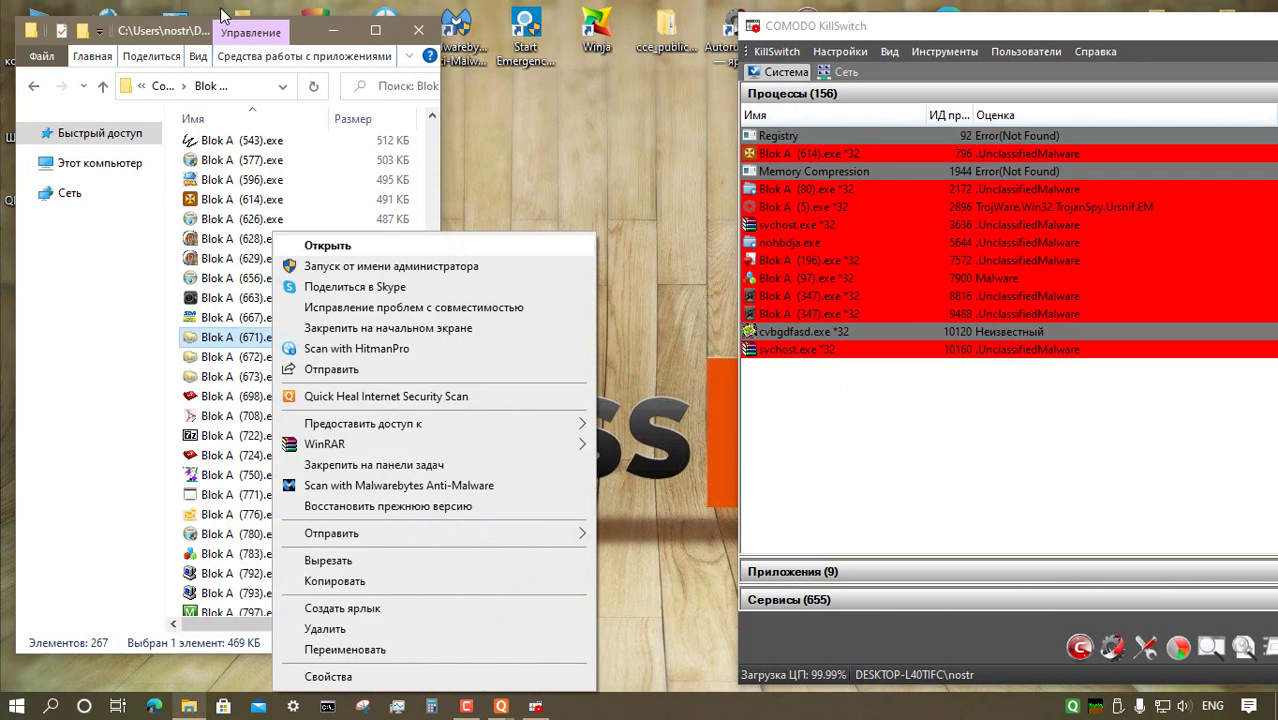
key(Return)
key(Down)
key(Down)
key(Down)
key(Down)
key(Down)
key(Down)
key(Menu)
key(Return)
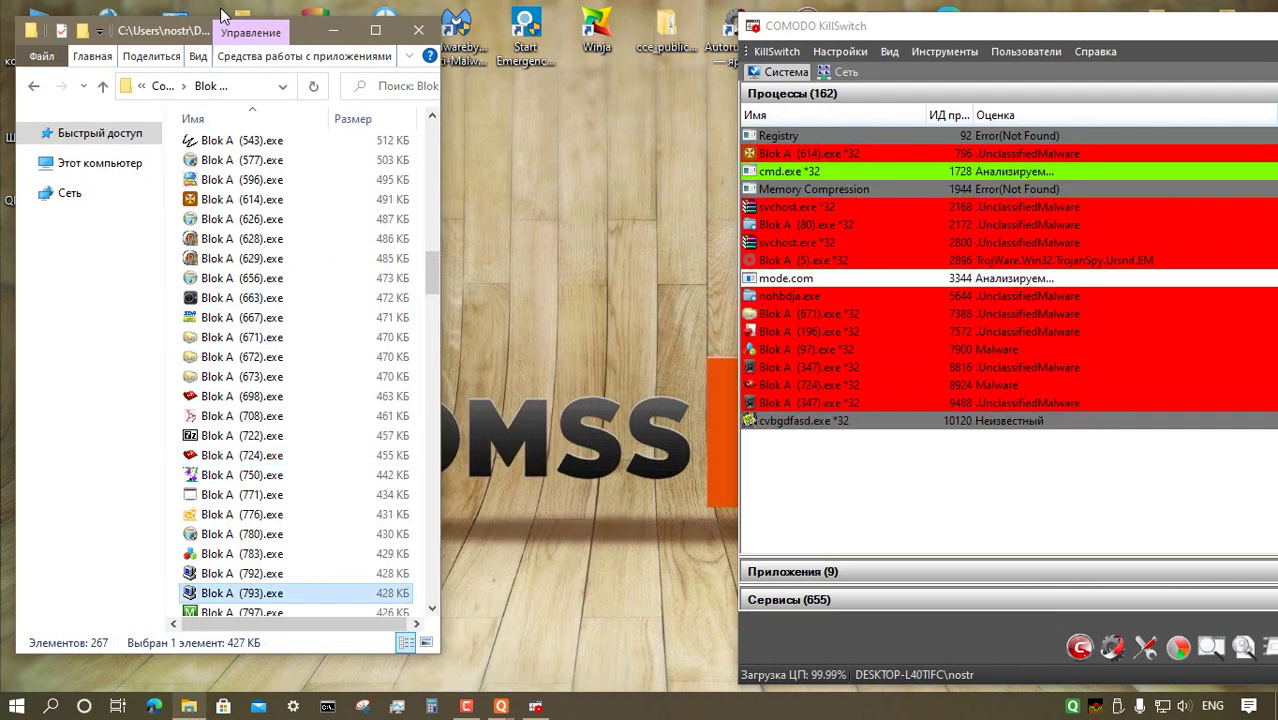
- Run the samples Blok A (793).exe and Blok A (844).exe
key(Menu)
key(Return)
key(Down)
key(Down)
key(Down)
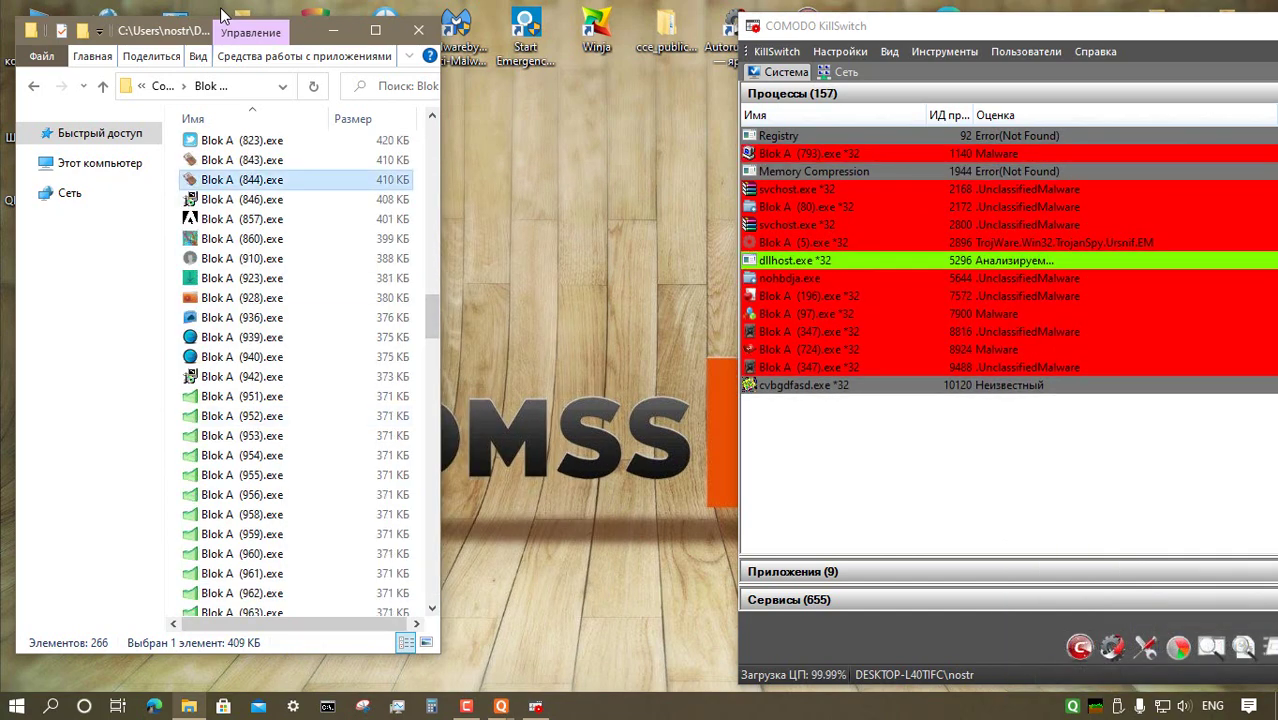
key(Menu)
key(Return)
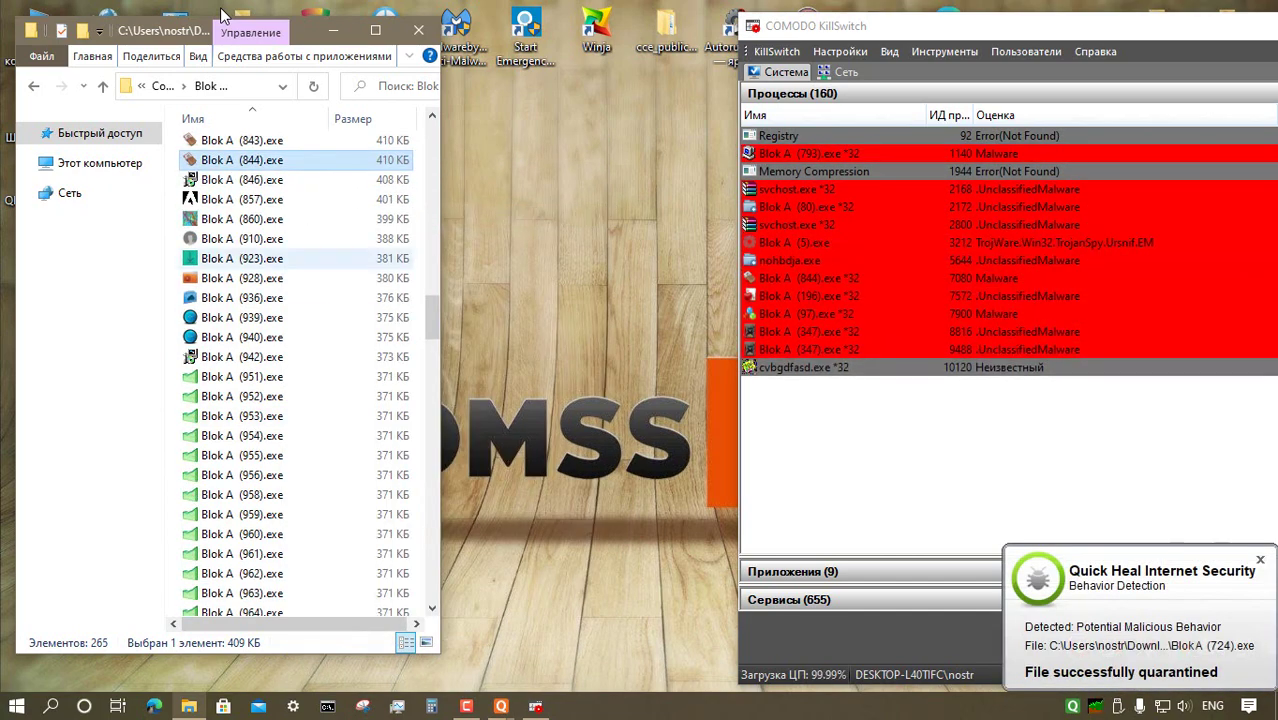
- Run the samples Blok A (860).exe and Blok A (940).exe
key(Down)
key(Down)
key(Down)
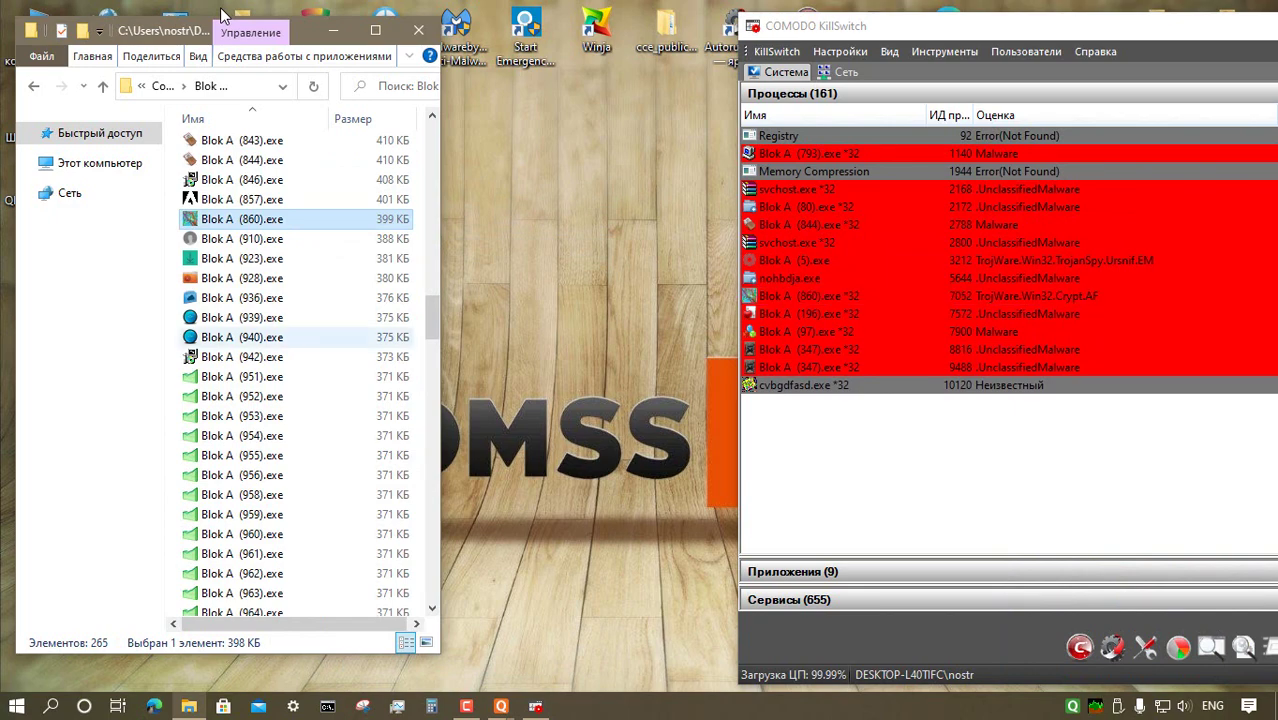
key(Down)
key(Down)
key(Down)
key(Down)
key(Down)
key(Down)
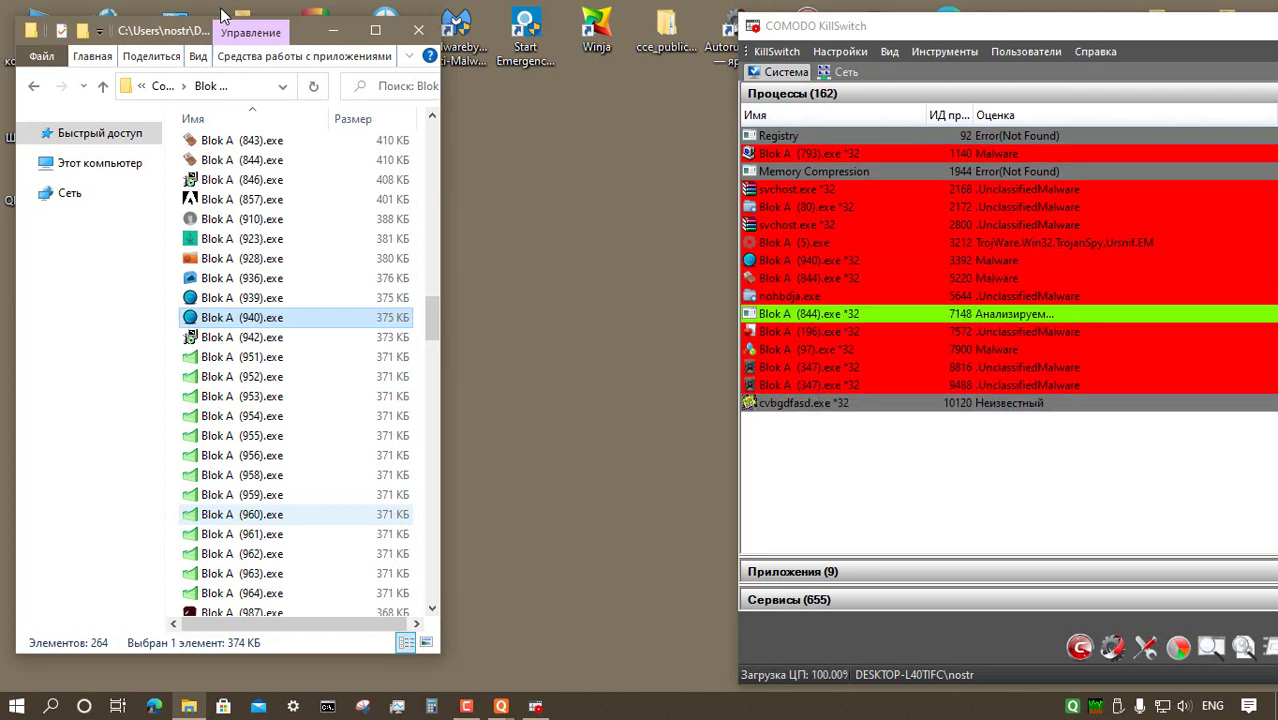
key(Menu)
key(Escape)
- Run the sample Blok A (960).exe from the group of 371 KB files
key(Down)
key(Down)
key(Down)
key(Down)
key(Down)
key(Down)
key(Down)
key(Down)
key(Down)
key(Down)
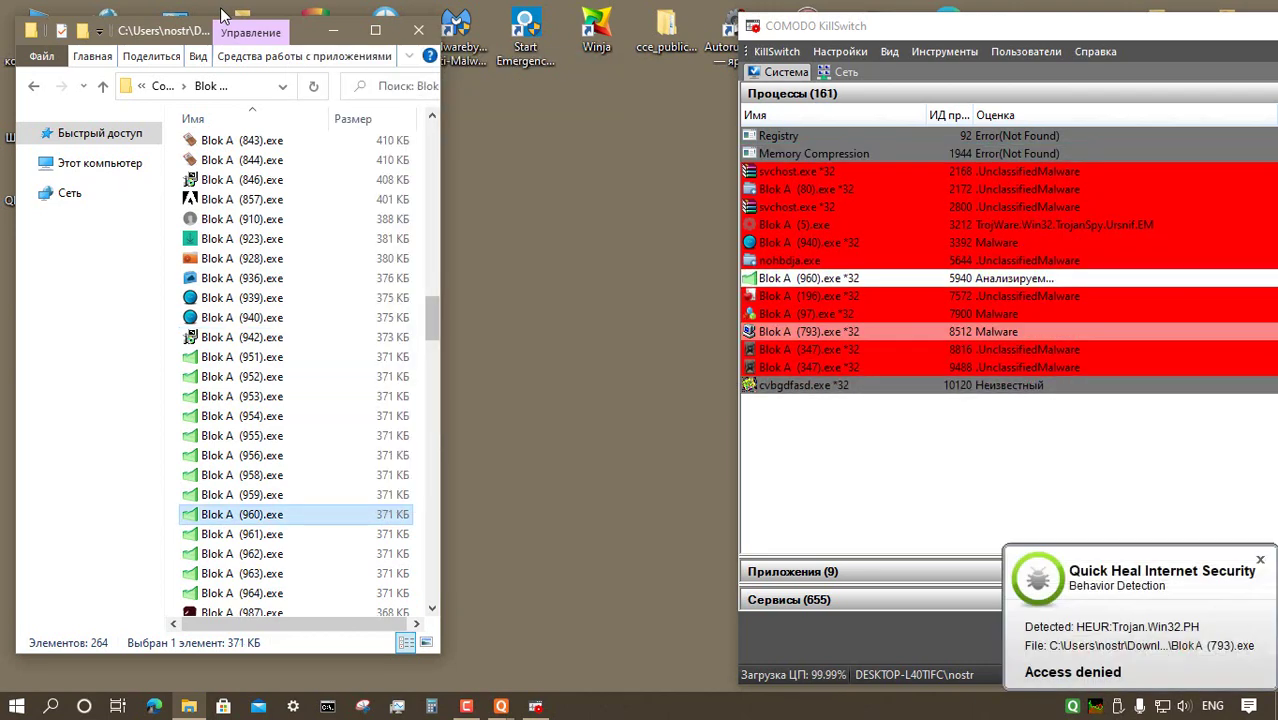
- Run the samples Blok A (987).exe, Blok A (1048).exe and Blok A (1064).exe
key(Down)
key(Down)
key(Down)
key(Down)
key(Down)
key(Return)
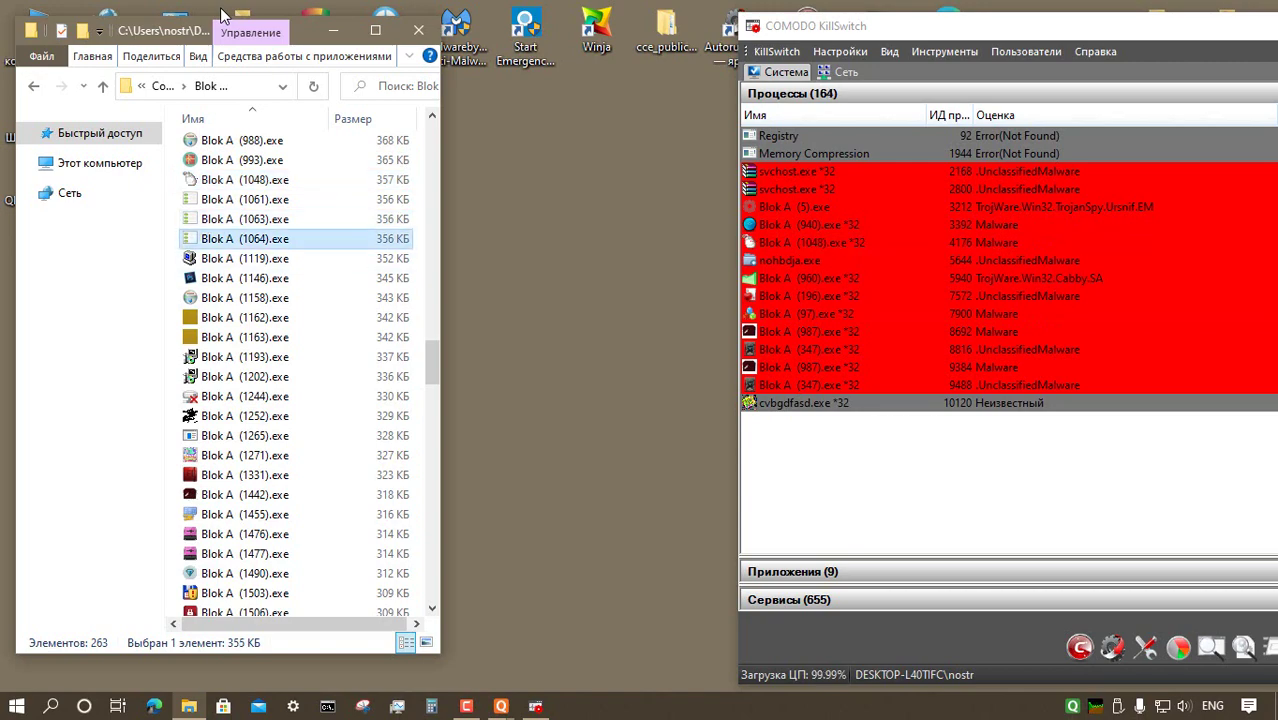
key(shift+F10)
key(Return)
- Run the samples Blok A (1146).exe and Blok A (1244).exe
key(Down)
key(Down)
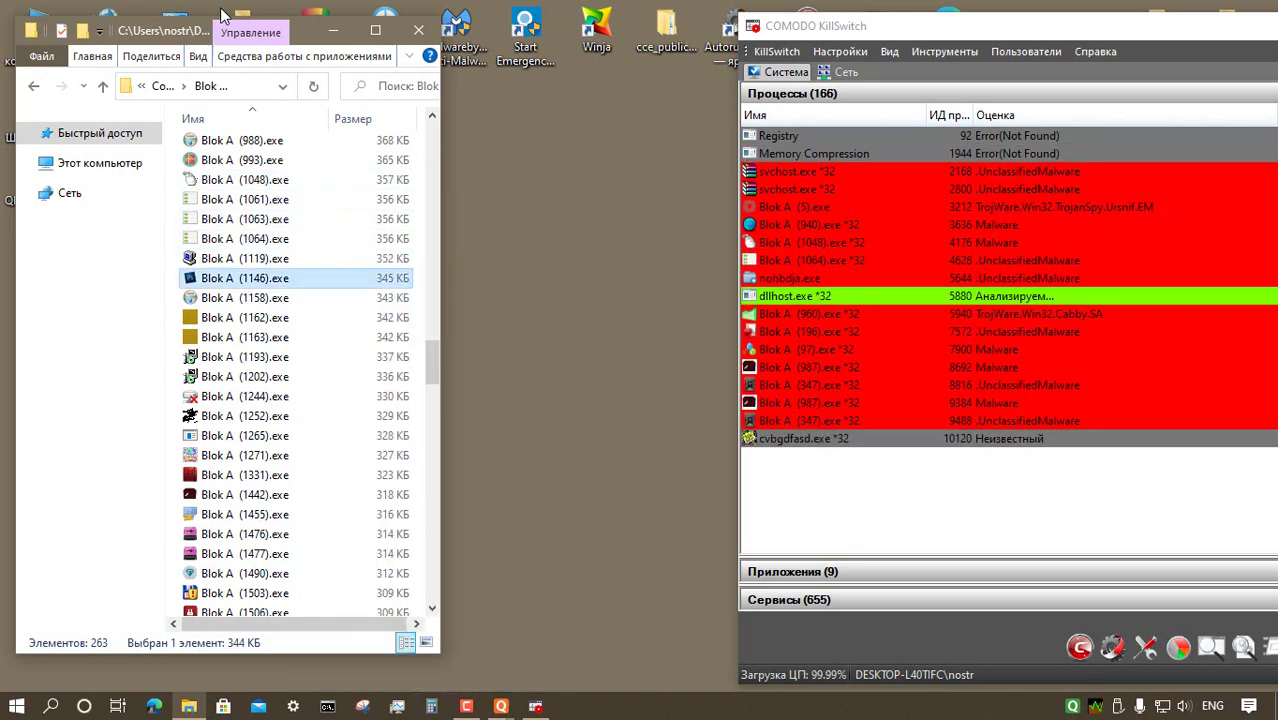
right_click(294, 278)
click(350, 272)
right_click(294, 396)
click(350, 272)
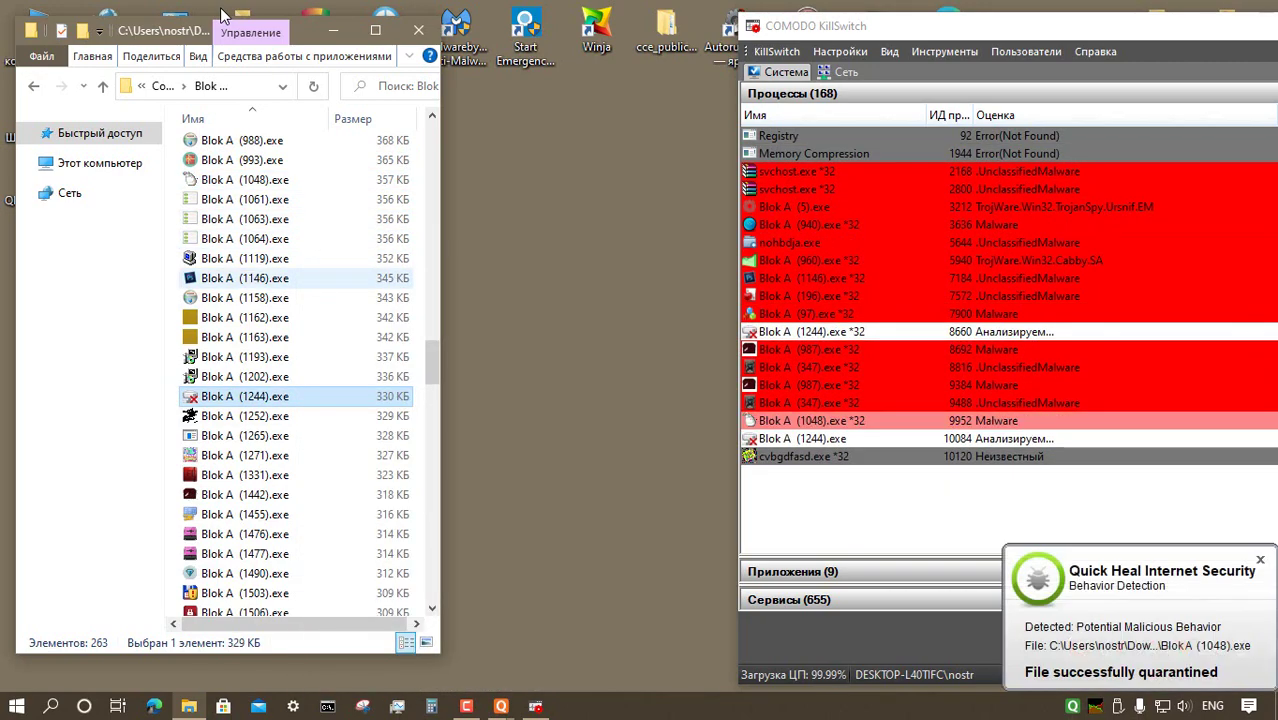
- Run the sample Blok A (1476).exe
key(Down)
key(Down)
key(Down)
key(Down)
key(Down)
key(Down)
key(Down)
key(shift+F10)
key(Return)
- Run the sample Blok A (1532).exe from the group of 305 KB files
key(Down)
key(Down)
key(Down)
key(Down)
key(Down)
key(Down)
key(Down)
key(Down)
key(Down)
key(Down)
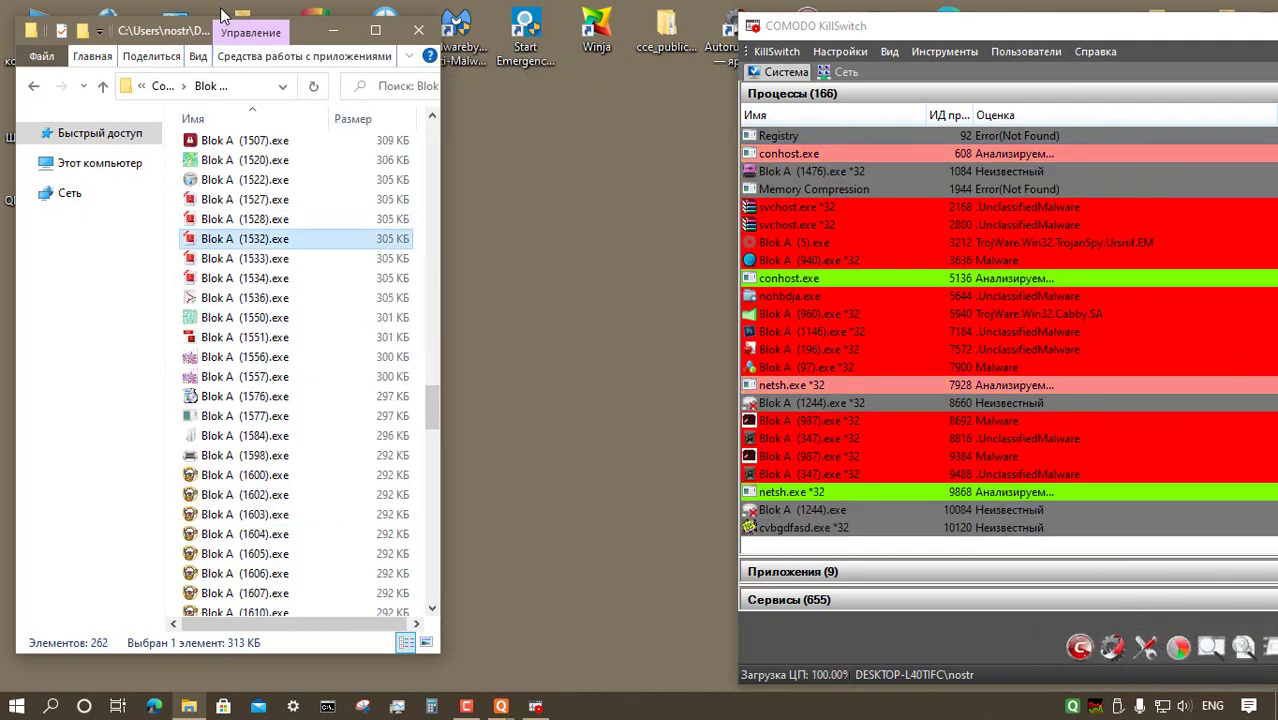
key(shift+F10)
key(Return)
- Run the sample Blok A (1557).exe
key(Down)
key(Down)
key(Down)
key(Down)
key(Down)
key(Down)
key(Down)
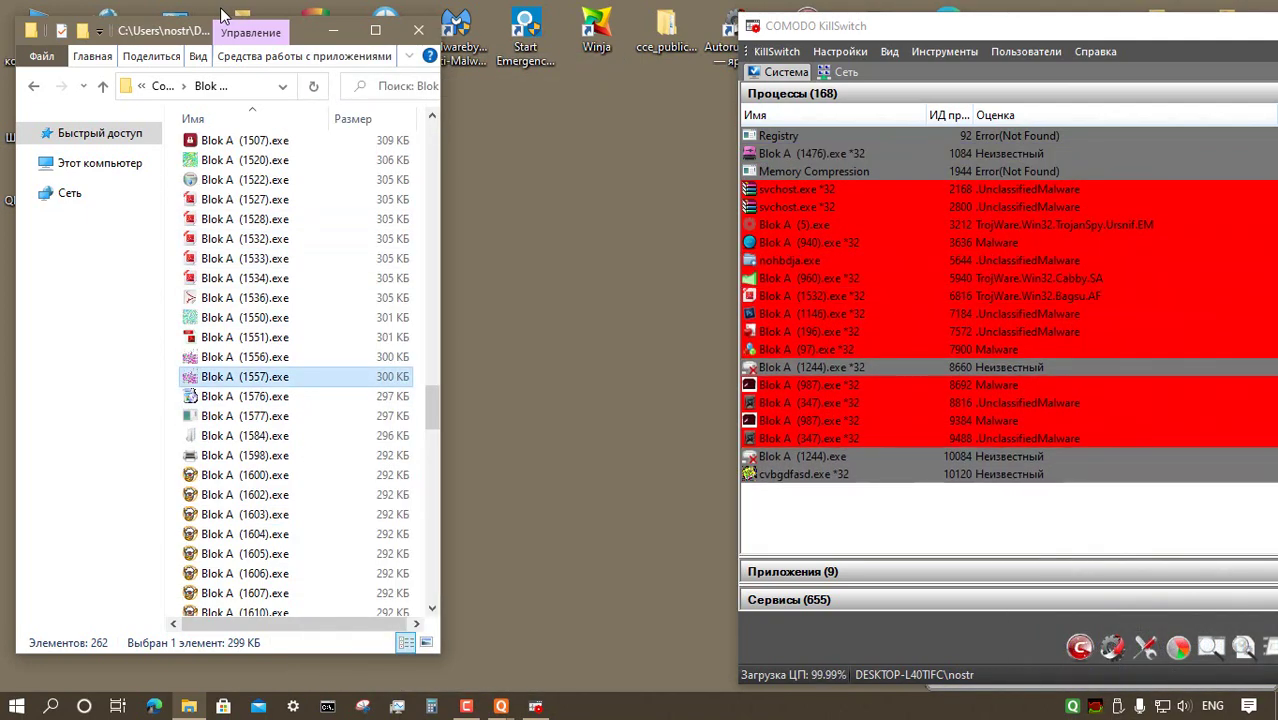
key(shift+F10)
key(Return)
- Run the sample Blok A (1605).exe from the group of 292 KB files
key(Down)
key(Down)
key(Down)
key(Down)
key(Down)
key(Down)
key(Down)
key(Down)
key(Down)
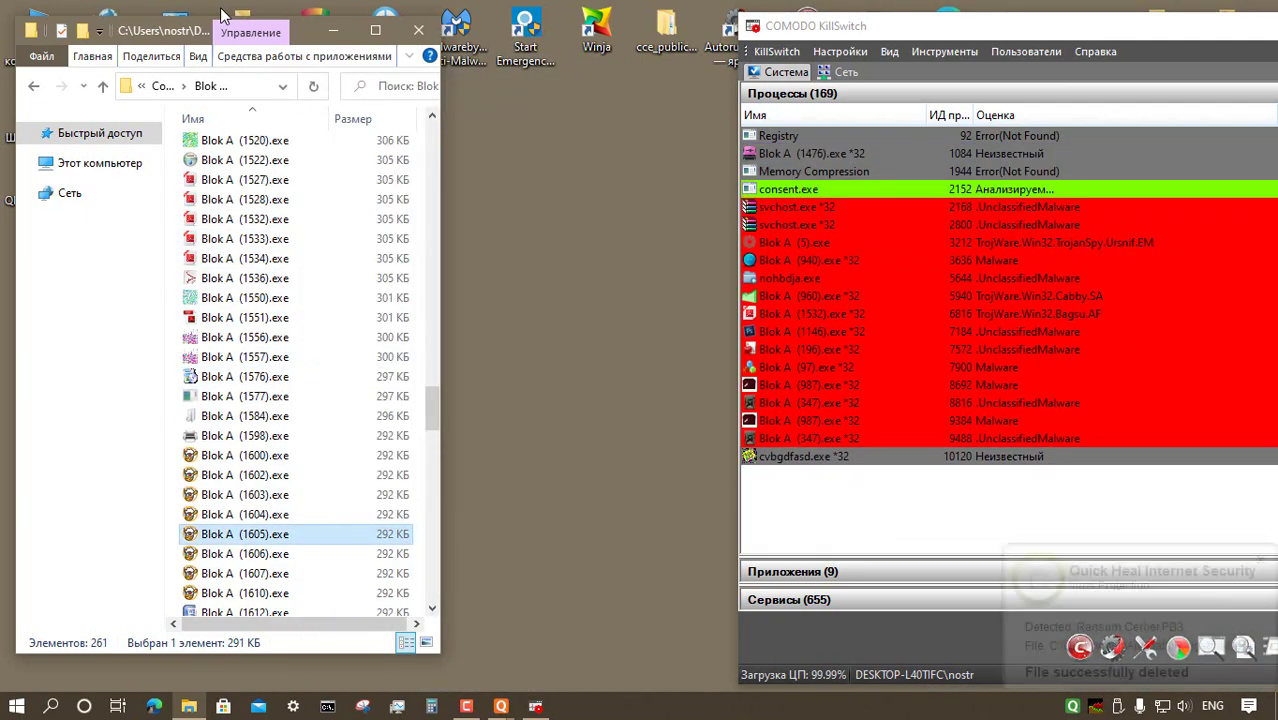
key(shift+F10)
key(Return)
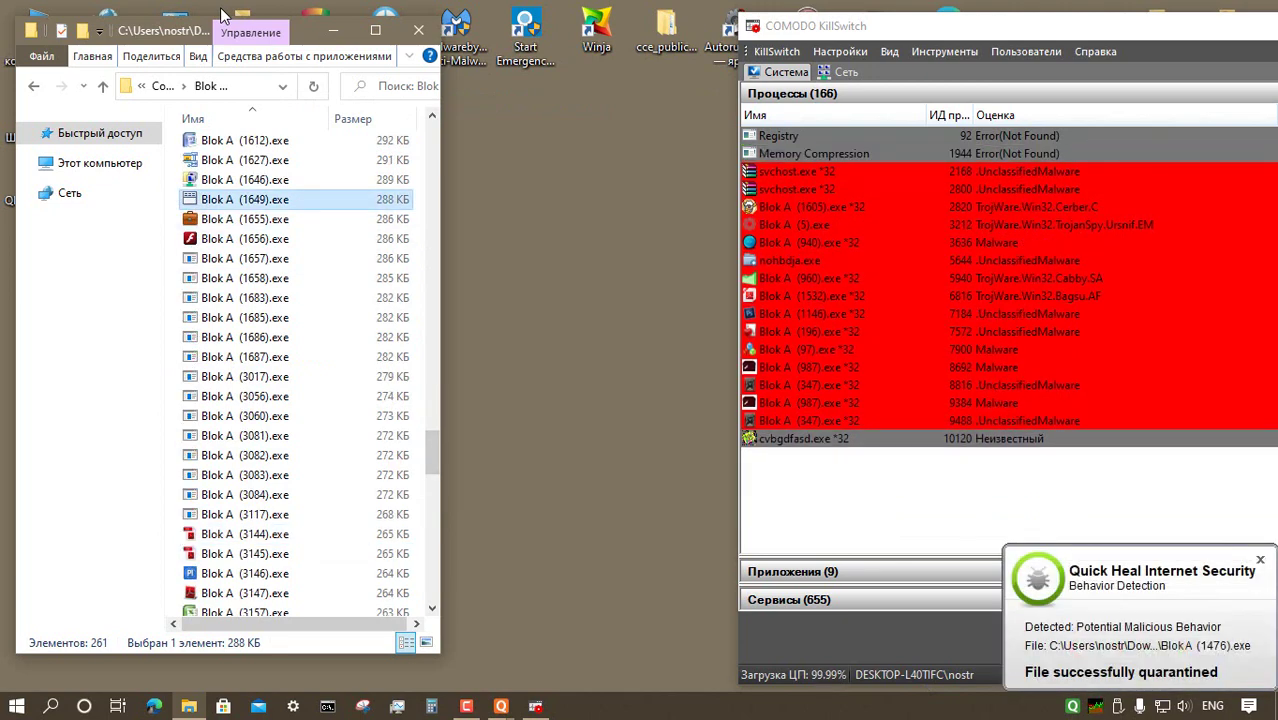
- Run the samples Blok A (1649).exe and Blok A (1686).exe
key(shift+F10)
key(Return)
key(Down)
key(Down)
key(Down)
key(Down)
key(Down)
key(Down)
key(Down)
key(shift+F10)
key(Return)
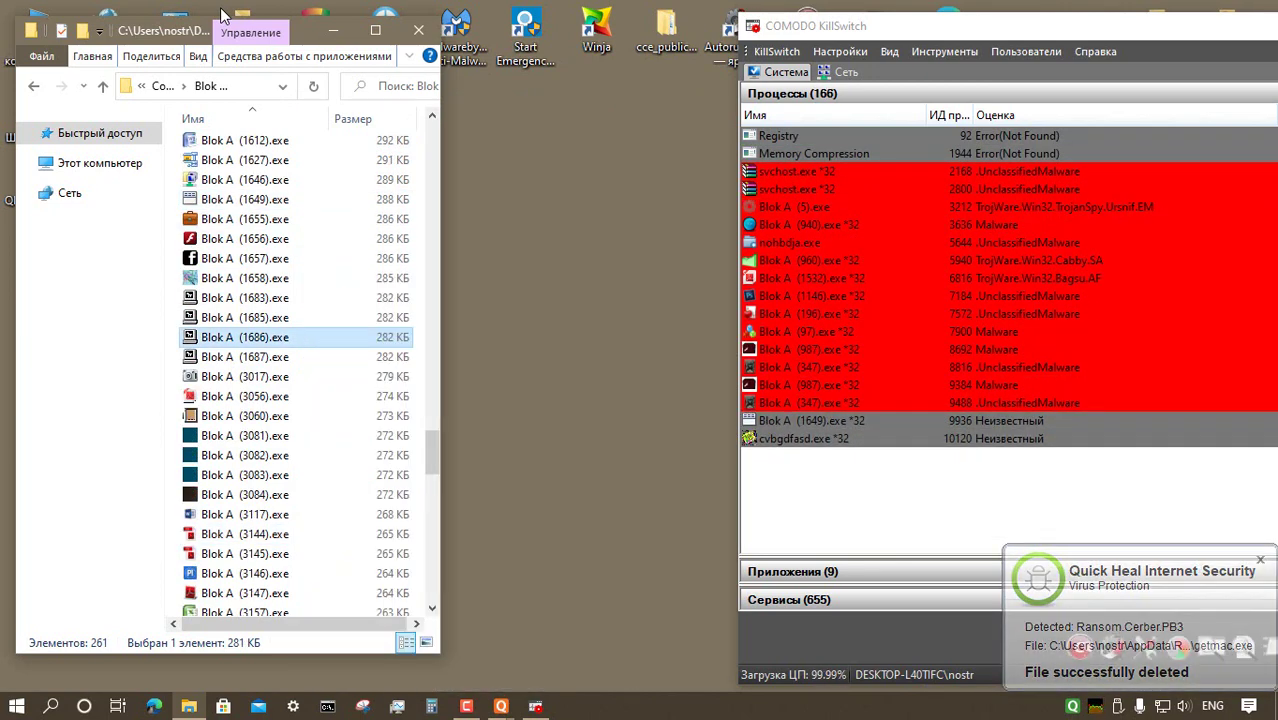
- Run the samples Blok A (3060).exe and Blok A (3117).exe
key(Down)
key(Down)
key(Down)
key(Down)
key(shift+F10)
key(Return)
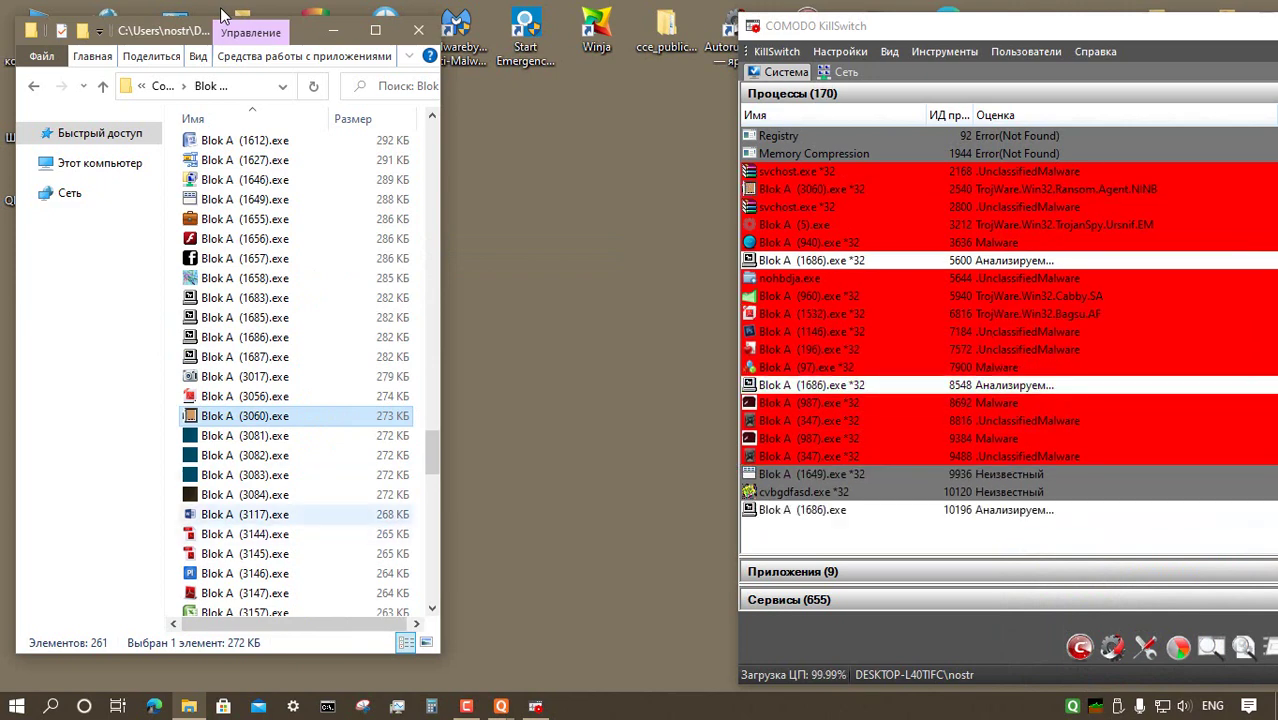
right_click(300, 517)
click(370, 86)
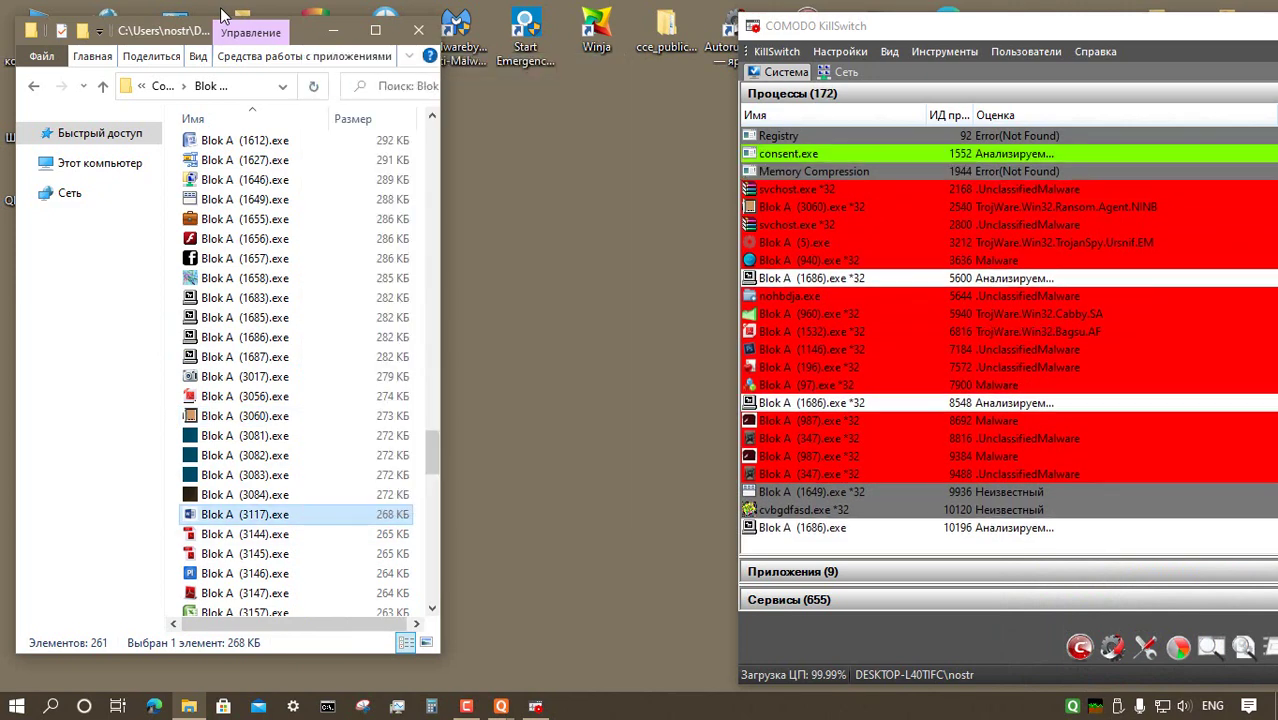
- Run the samples Blok A (3272).exe, Blok A (3452).exe and Blok A (3634).exe
scroll(300, 396, down, 8)
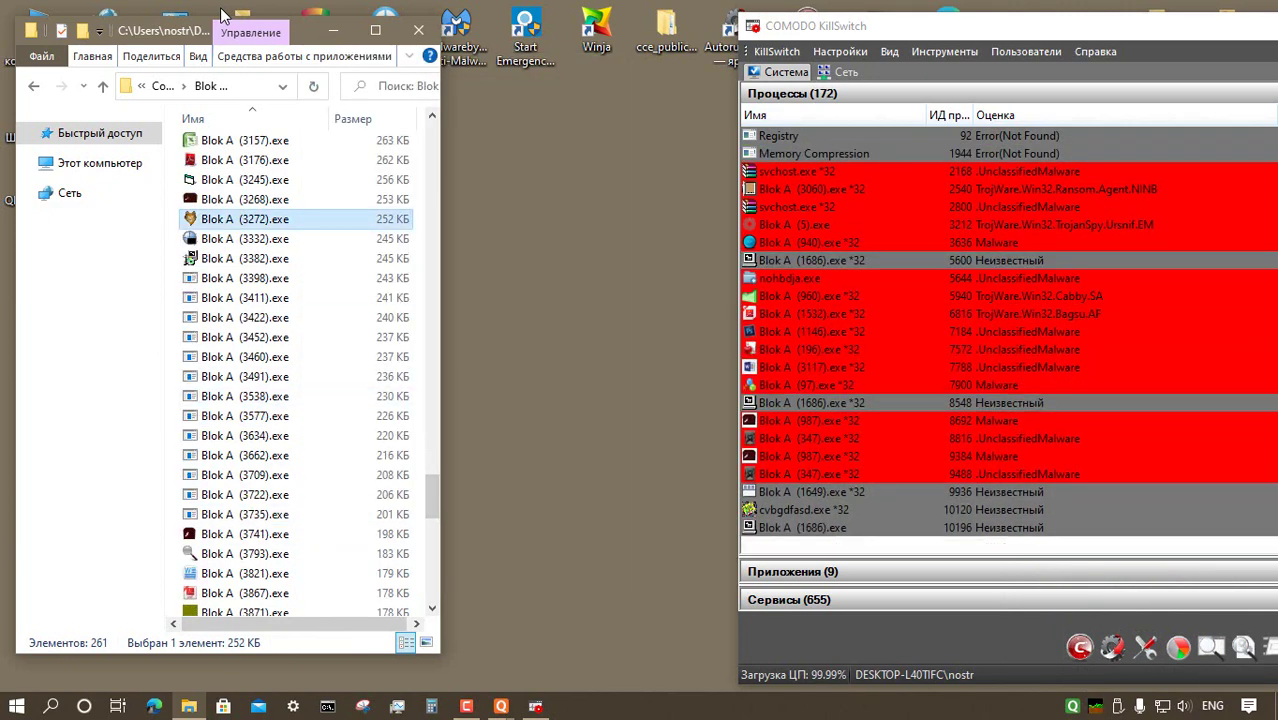
key(shift+F10)
key(Return)
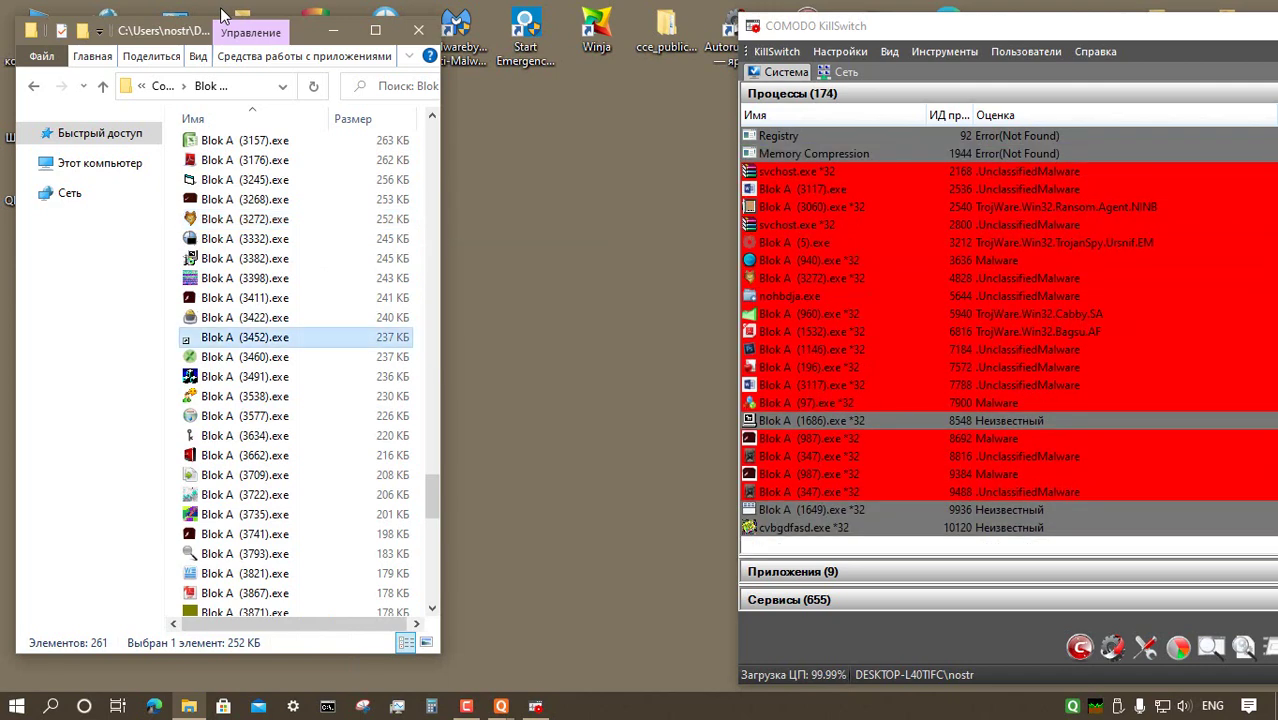
key(shift+F10)
key(Return)
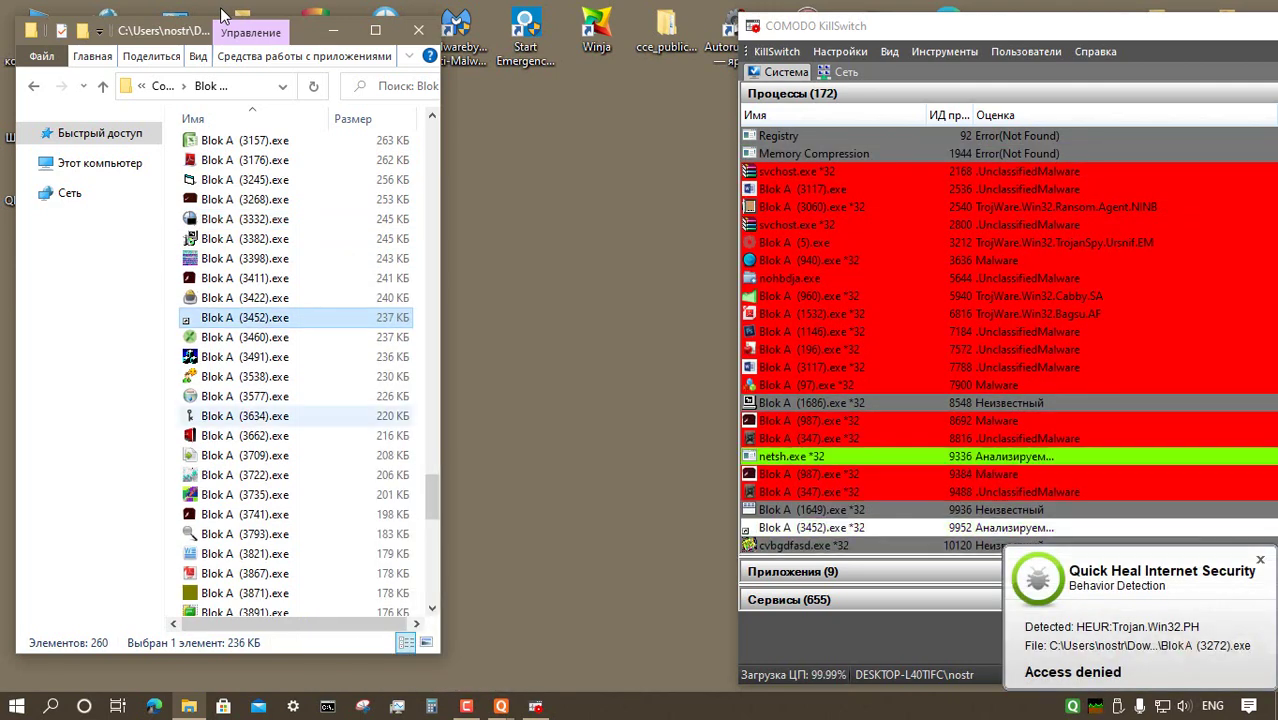
key(shift+F10)
key(Return)
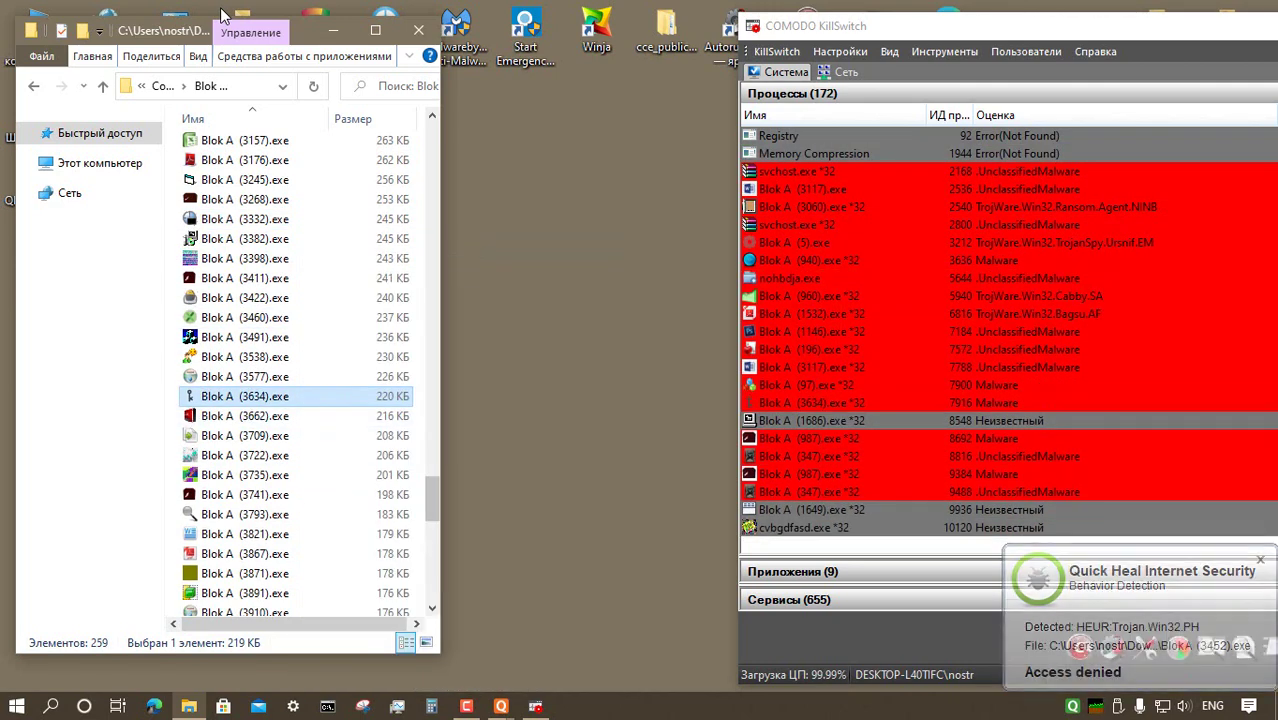
- Run the sample Blok A (3821).exe
key(Down)
key(Down)
key(Down)
key(Down)
key(Down)
key(Down)
key(Down)
key(shift+F10)
key(Return)
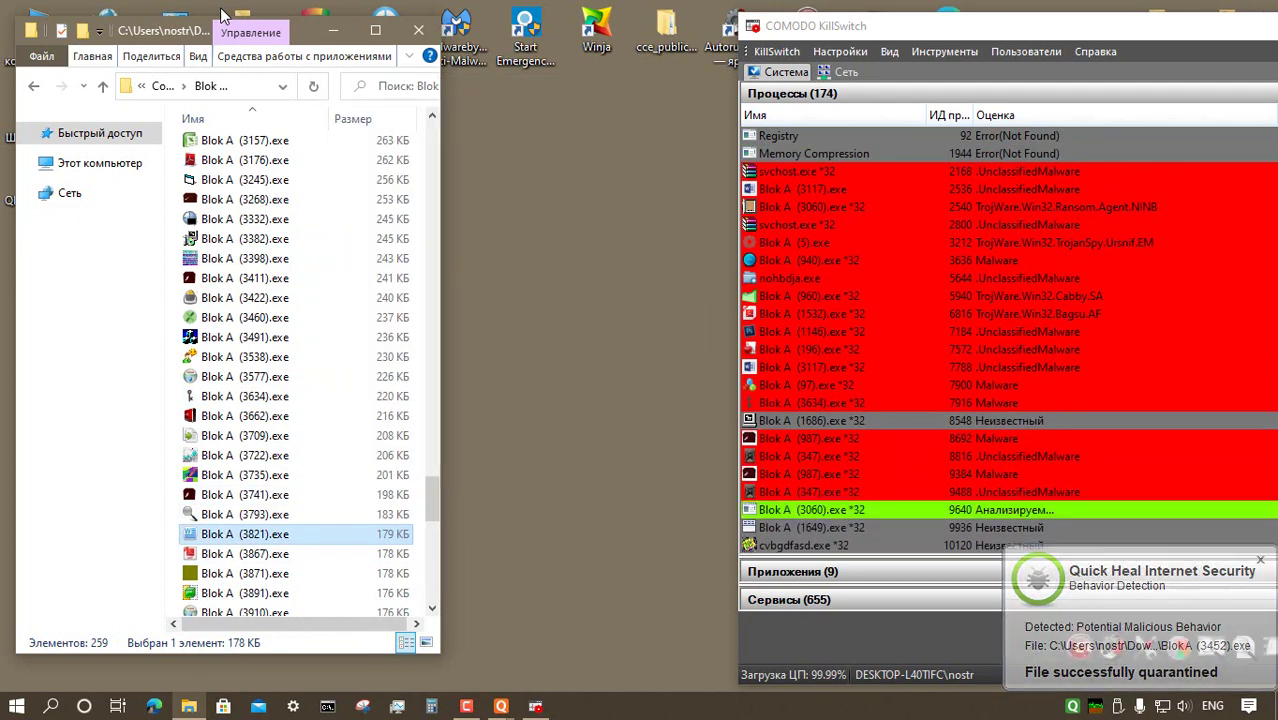
- Run the sample Blok A (3977).exe
key(Down)
key(Down)
key(Down)
key(Down)
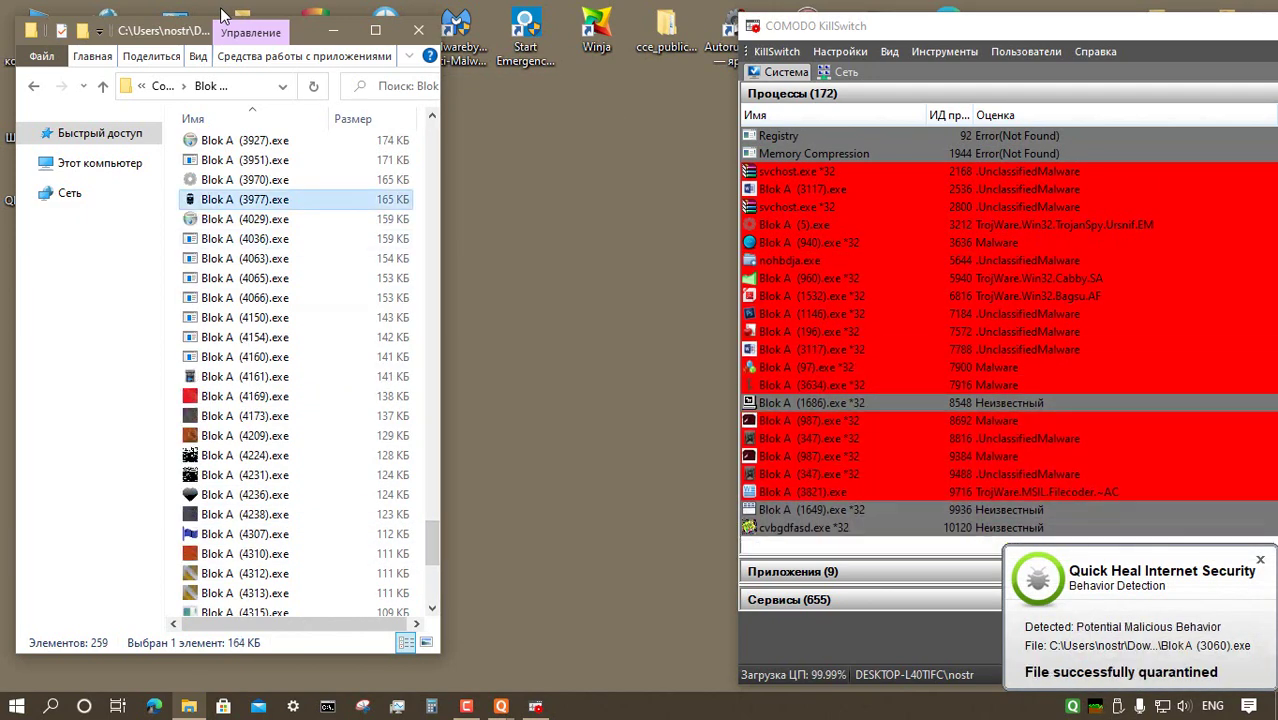
key(shift+F10)
key(Return)
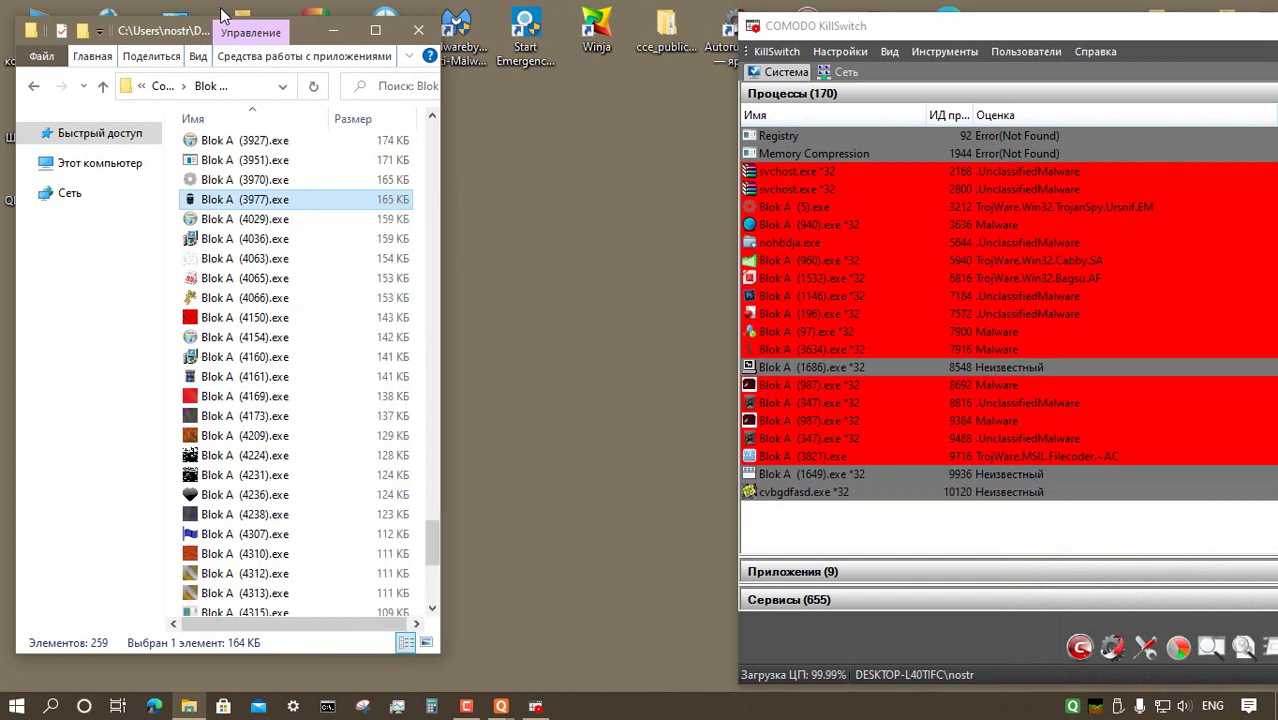
- Run the sample Blok A (4065).exe
key(Down)
key(Down)
key(Down)
key(Down)
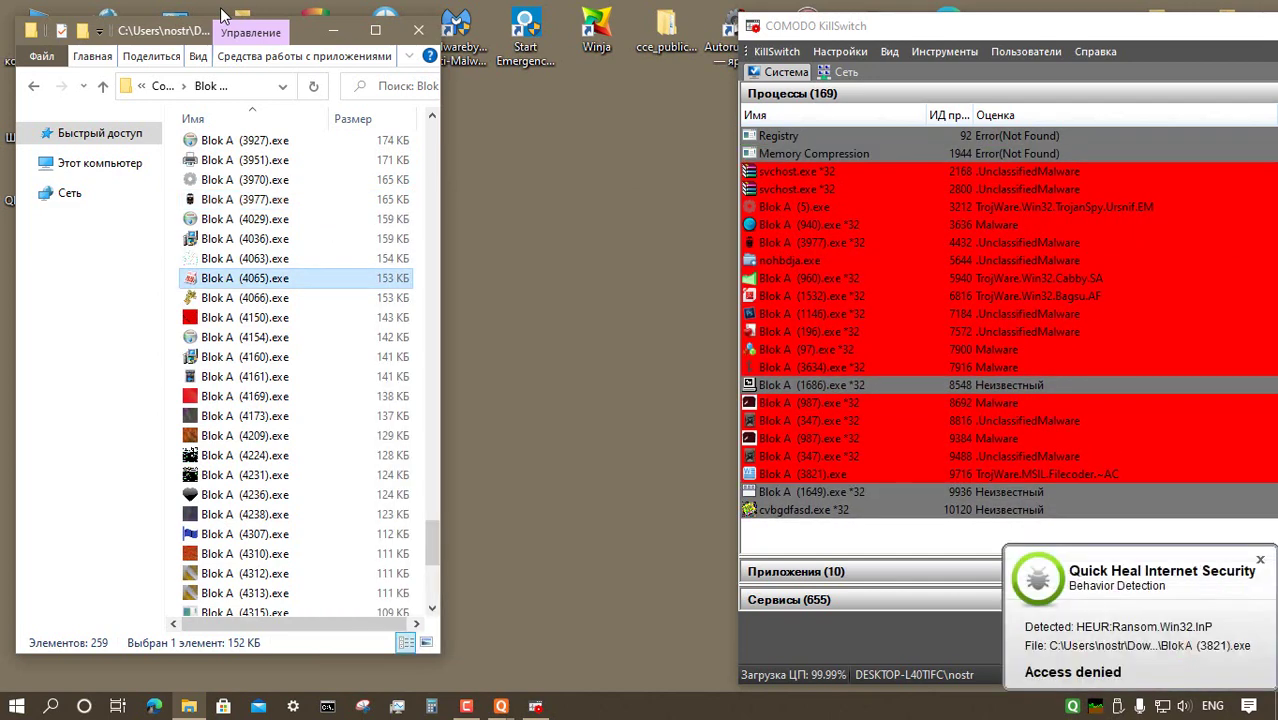
key(shift+F10)
key(Return)
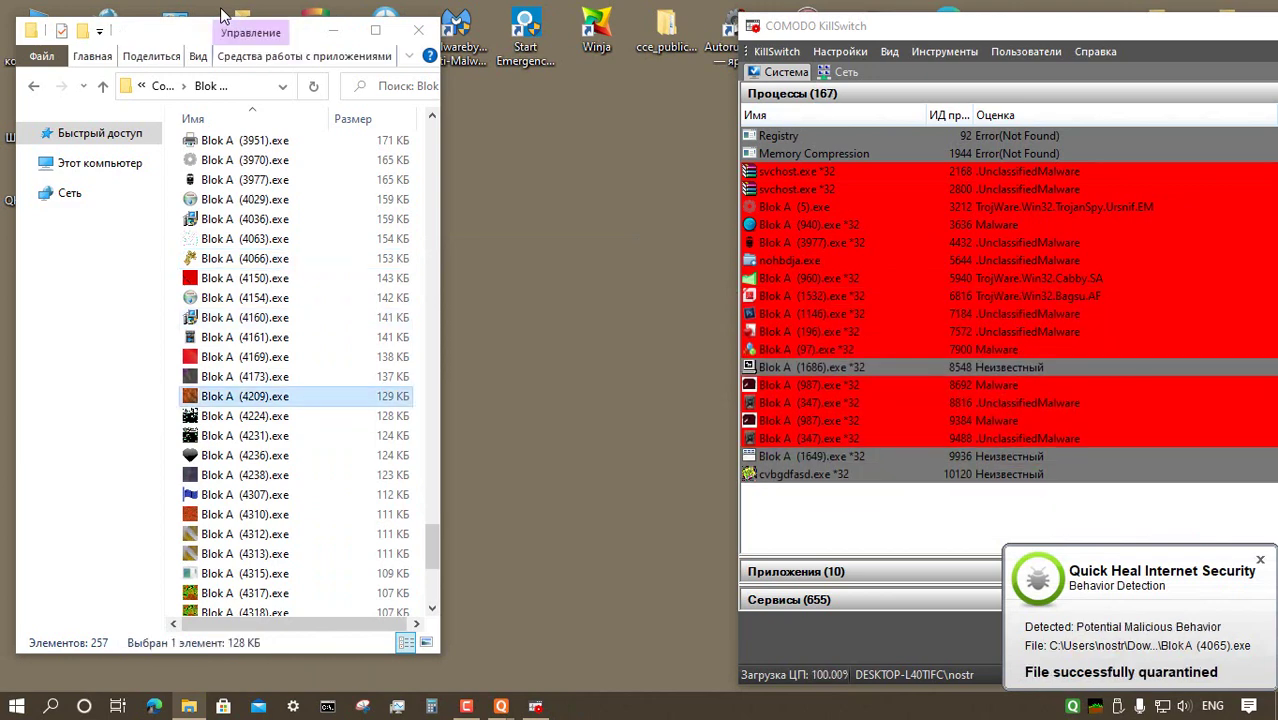
- Run the samples Blok A (4209).exe and Blok A (4315).exe
key(Menu)
key(Return)
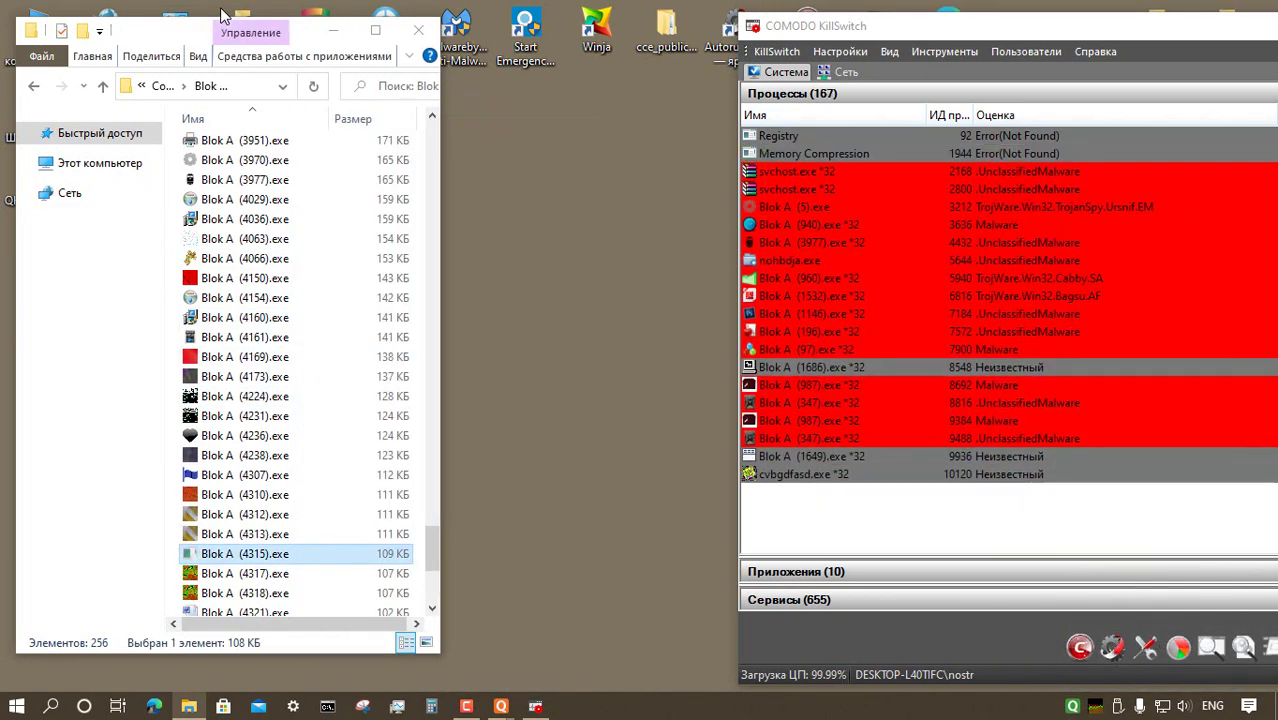
key(Return)
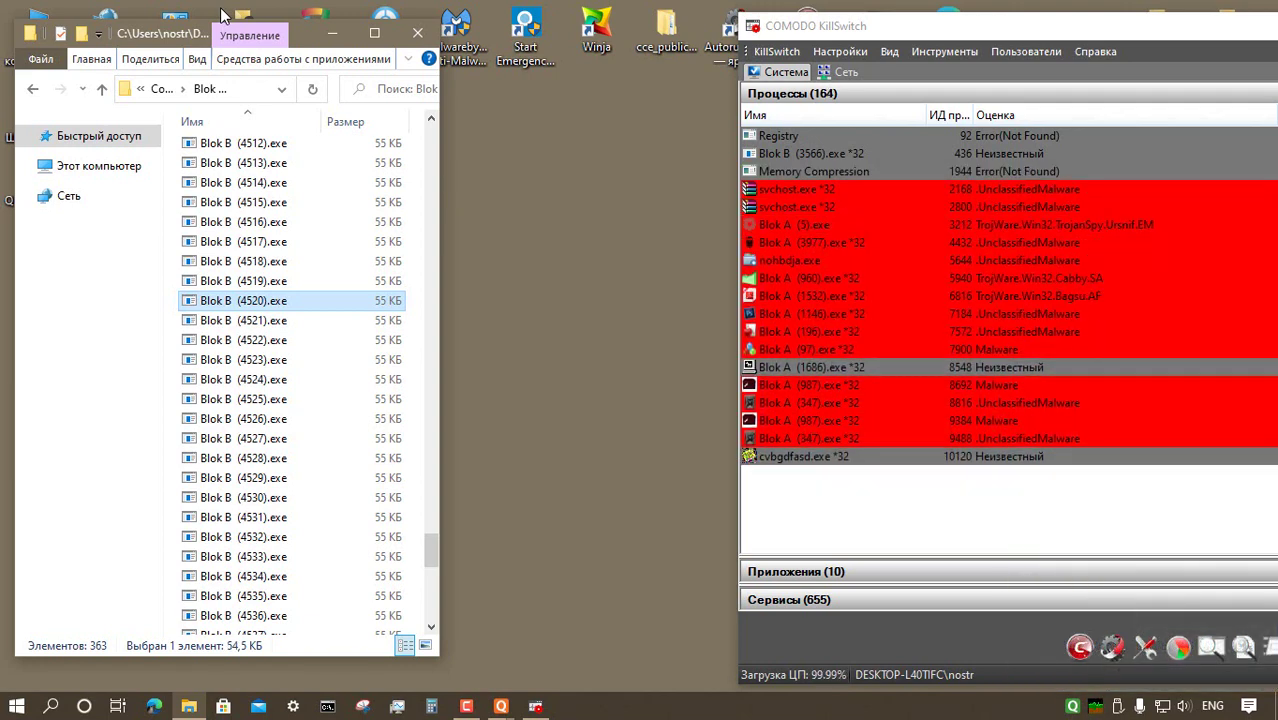
- Run the samples Blok B (4520).exe and Blok B (4589).exe from the Blok B folder
right_click(285, 301)
click(345, 266)
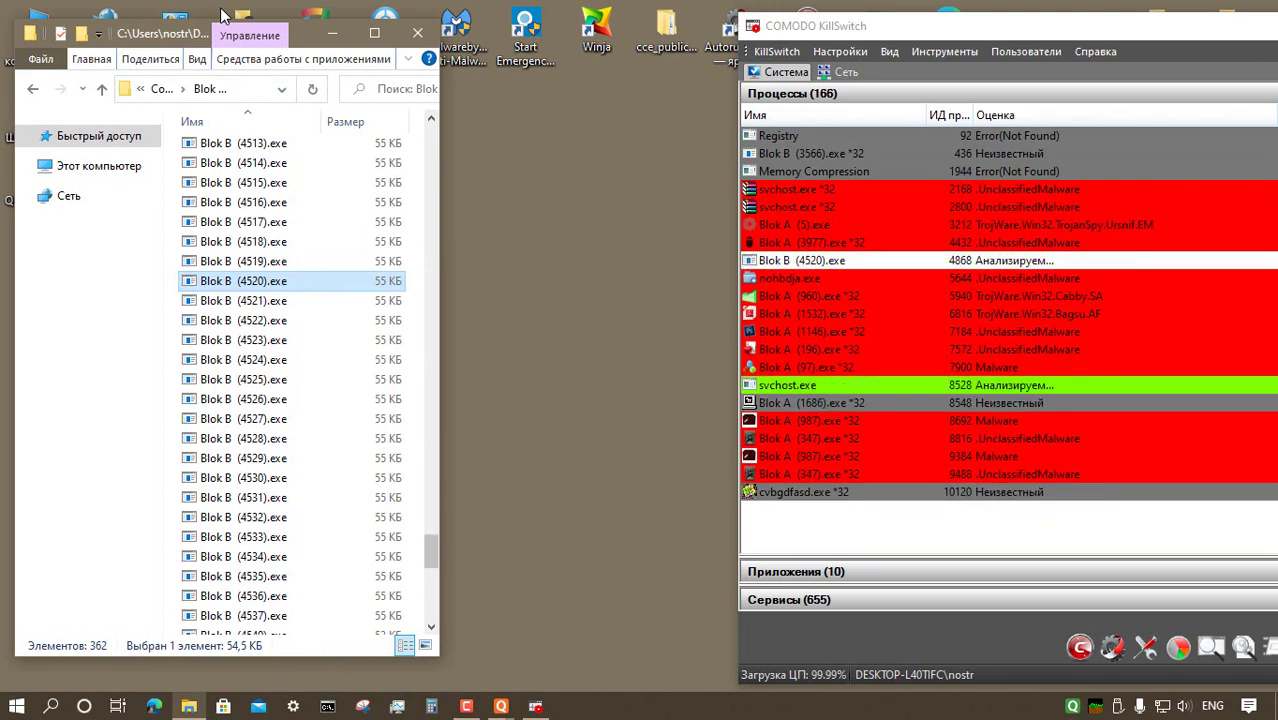
key(Down)
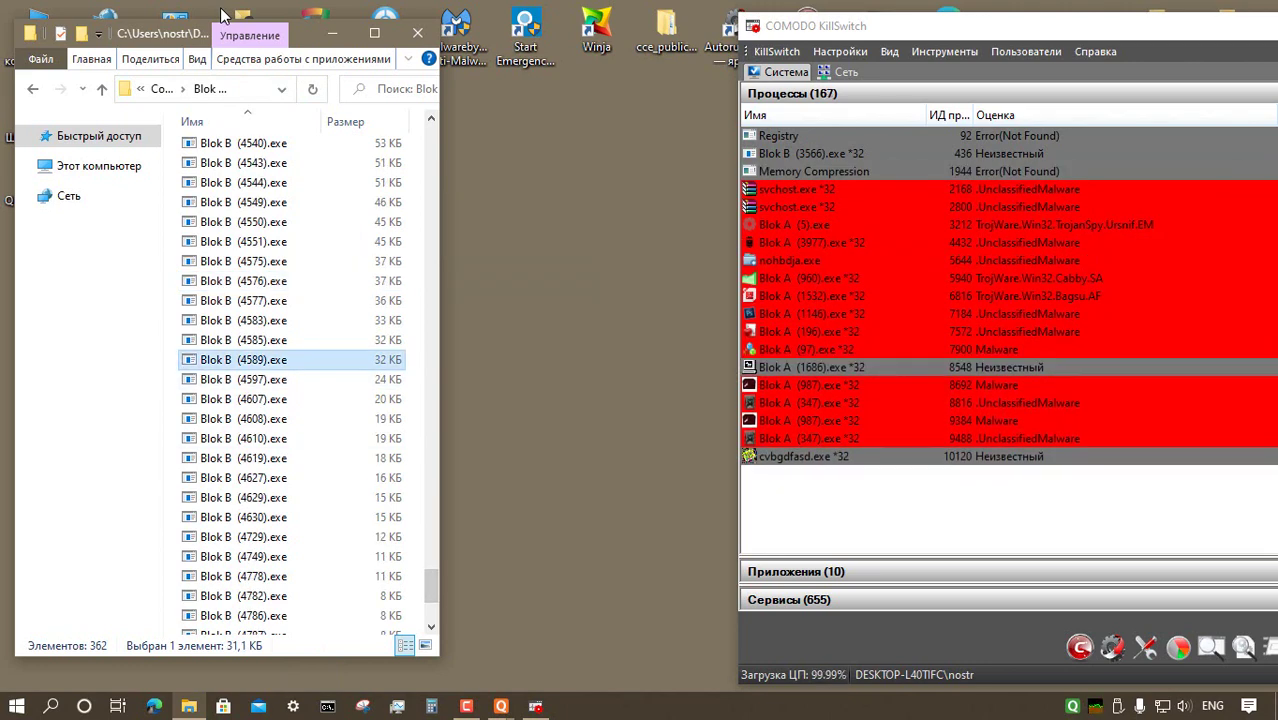
right_click(314, 360)
click(400, 266)
click(893, 400)
scroll(314, 604, down, 4)
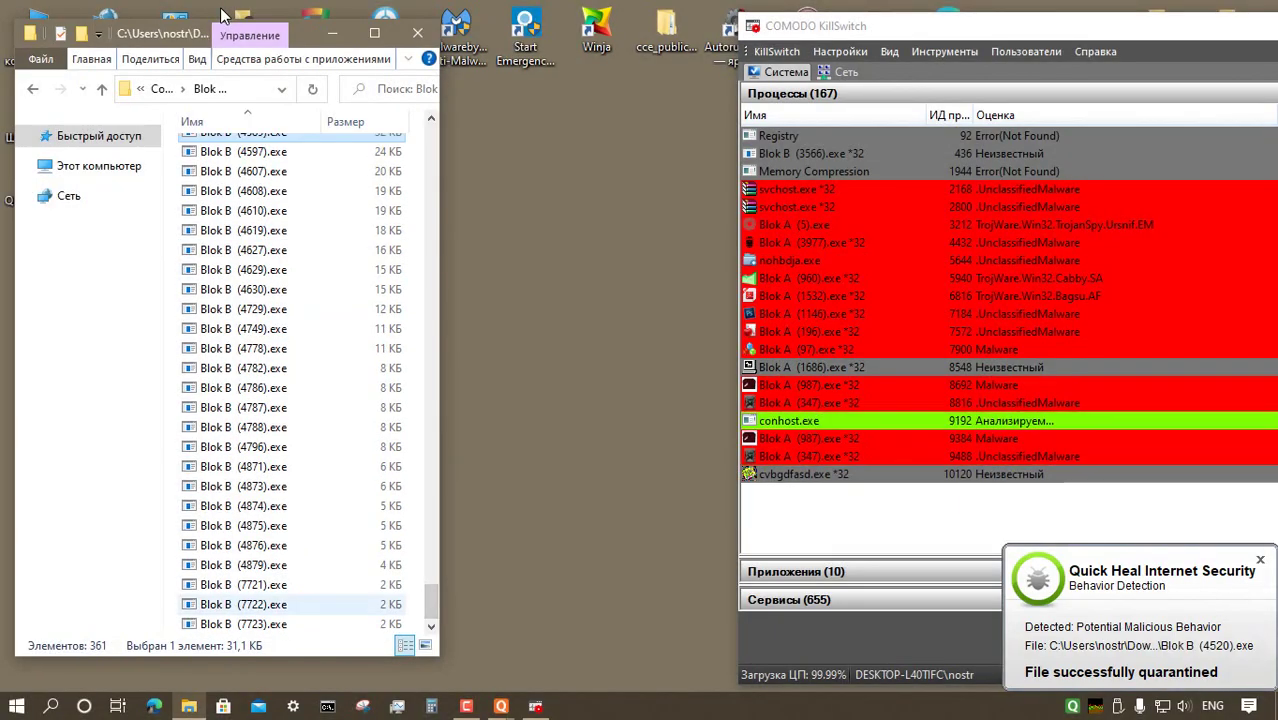
- Run the 2 KB sample Blok B (7722).exe near the end of the Blok B folder
key(Menu)
key(Return)
key(Return)
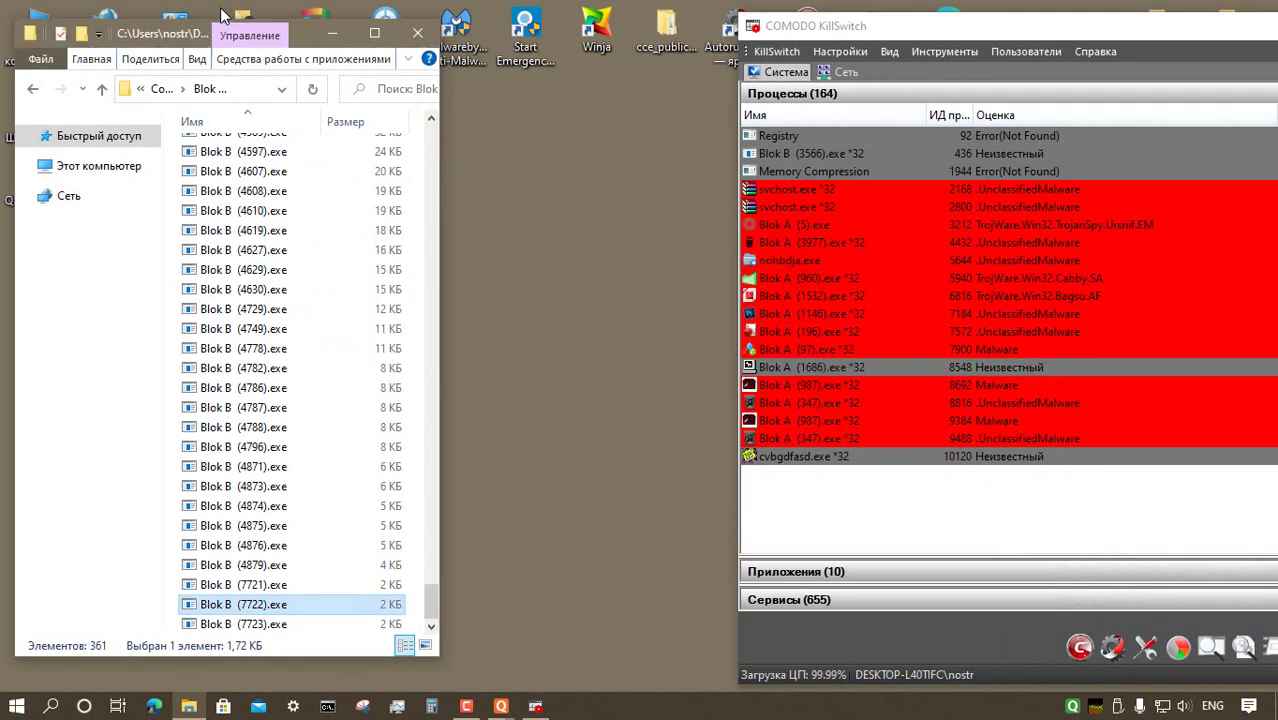
- Open the folder of TrojanCryptor samples inside All 01_2021 - 5996 Test virus and run TrojanCryptor (3).exe
double_click(267, 149)
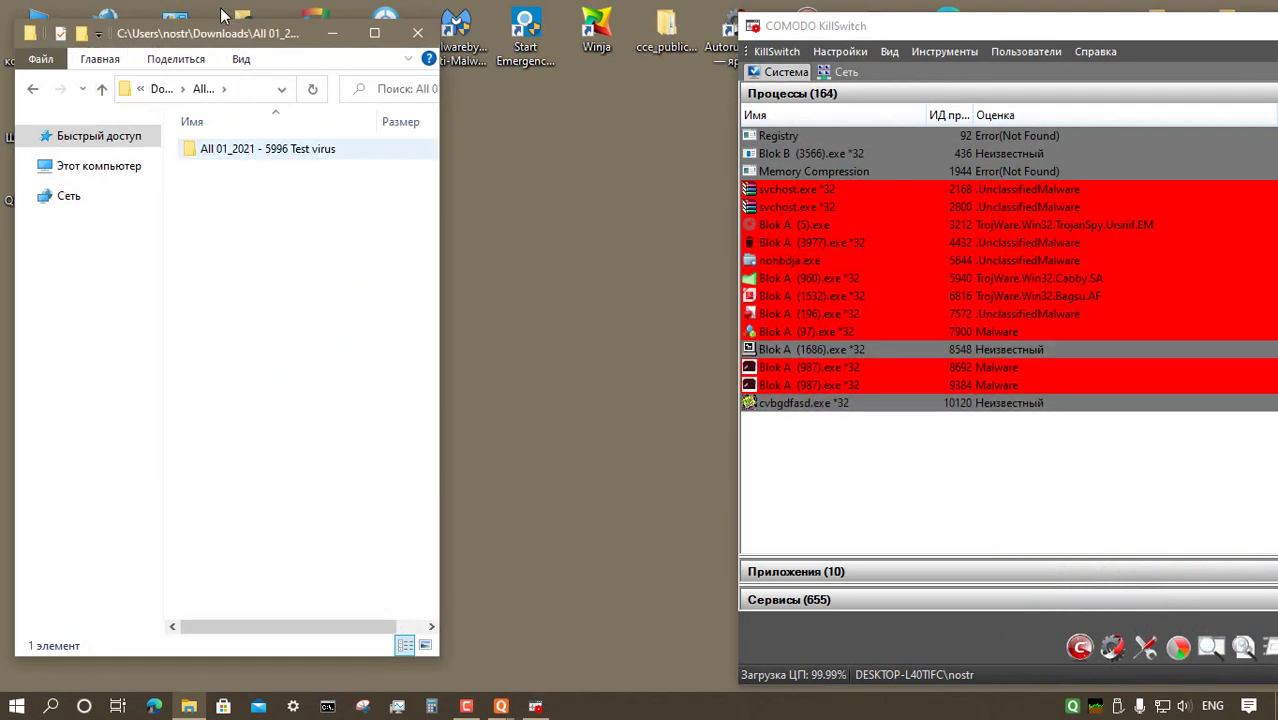
double_click(267, 149)
double_click(250, 345)
click(250, 122)
key(Up)
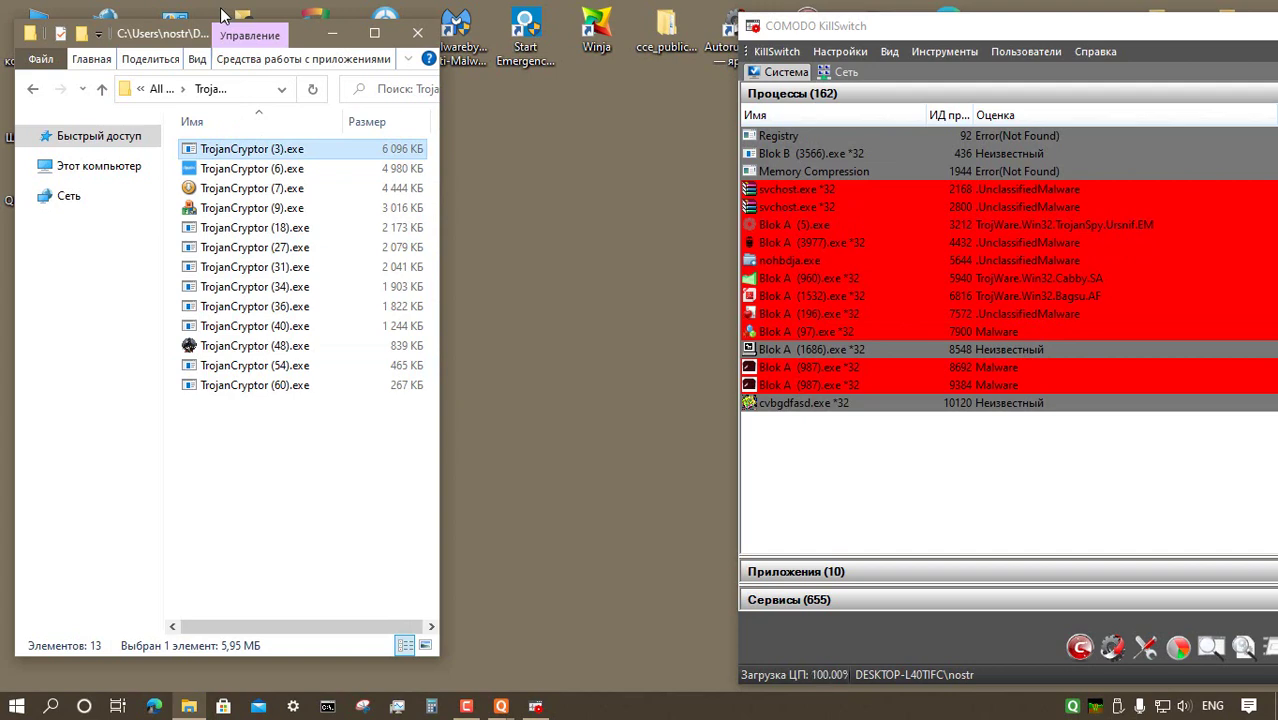
key(Menu)
key(Return)
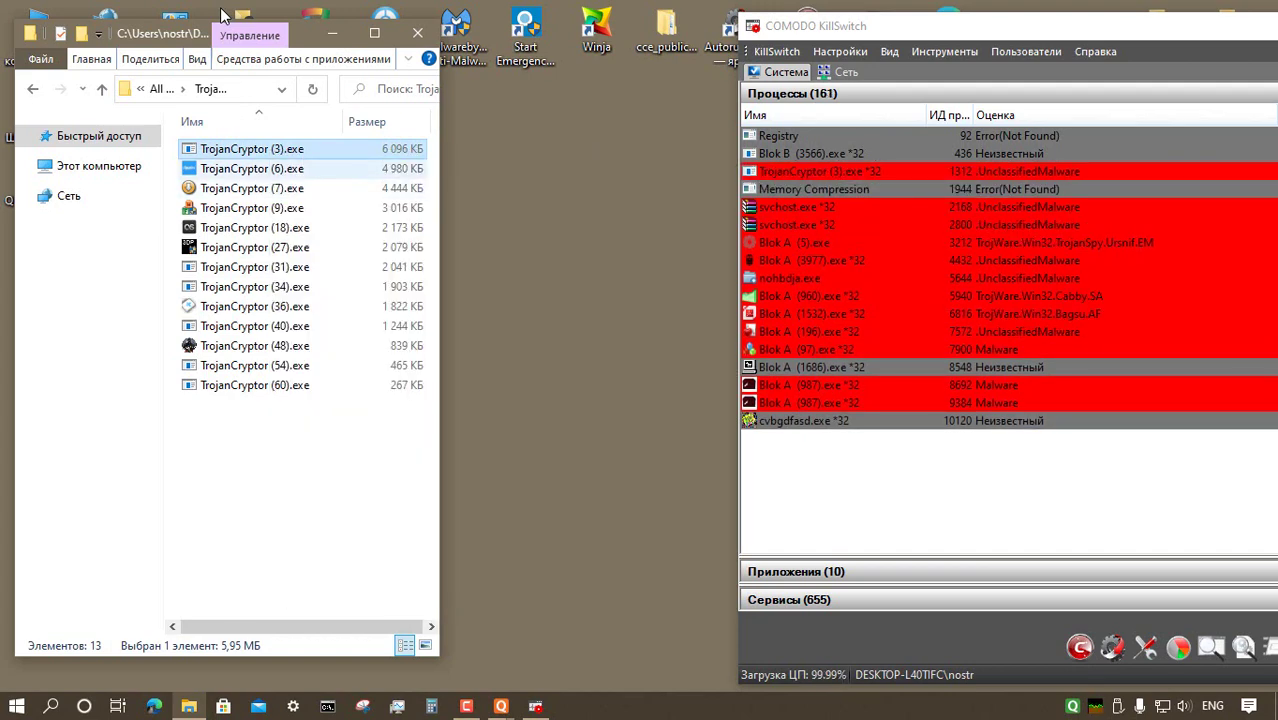
- Run the samples TrojanCryptor (6).exe and TrojanCryptor (9).exe
key(Down)
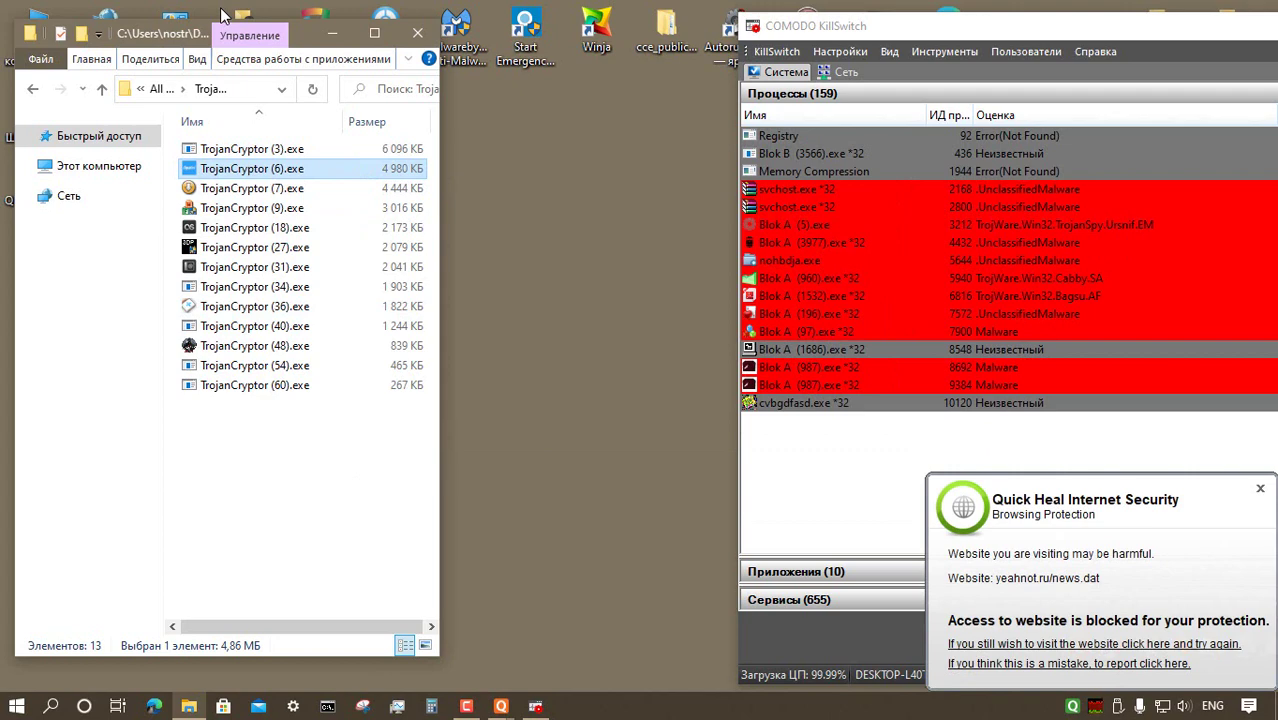
key(Menu)
key(Return)
key(Down)
key(Down)
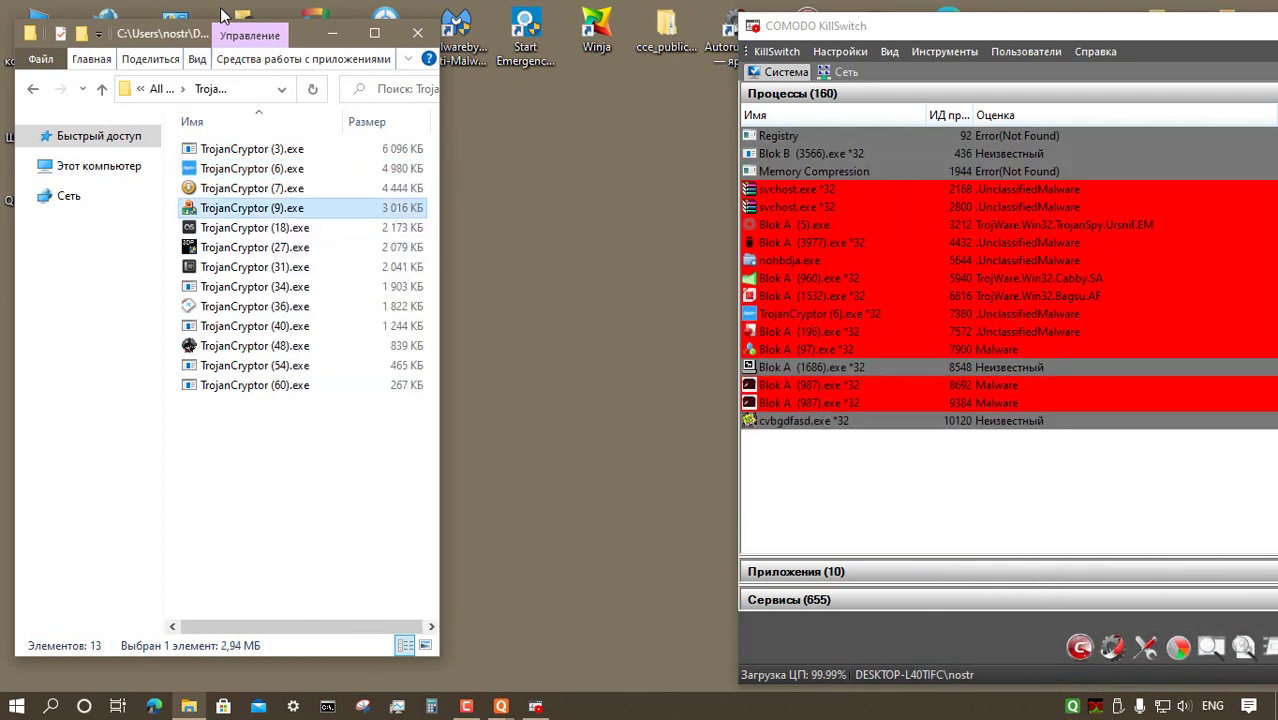
key(Menu)
key(Return)
- Try to run the sample TrojanCryptor (34).exe and close the compatibility notice
key(Down)
key(Down)
key(Down)
key(Down)
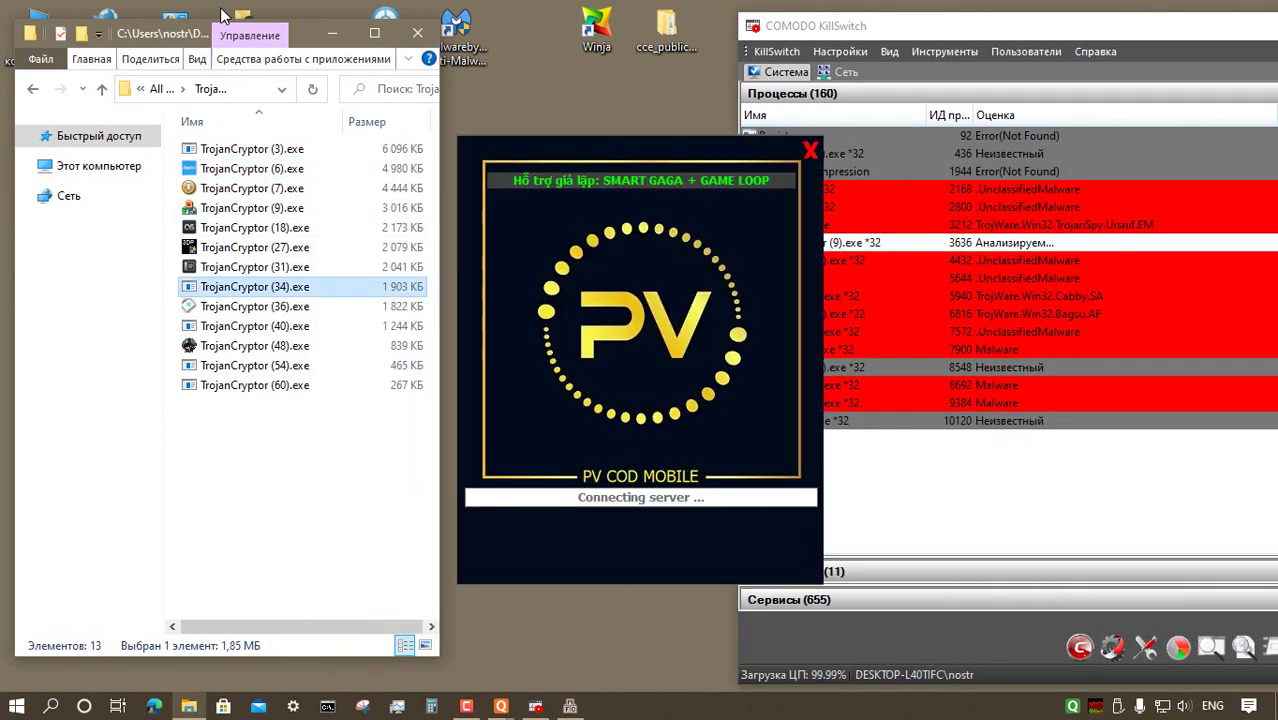
key(Menu)
key(Return)
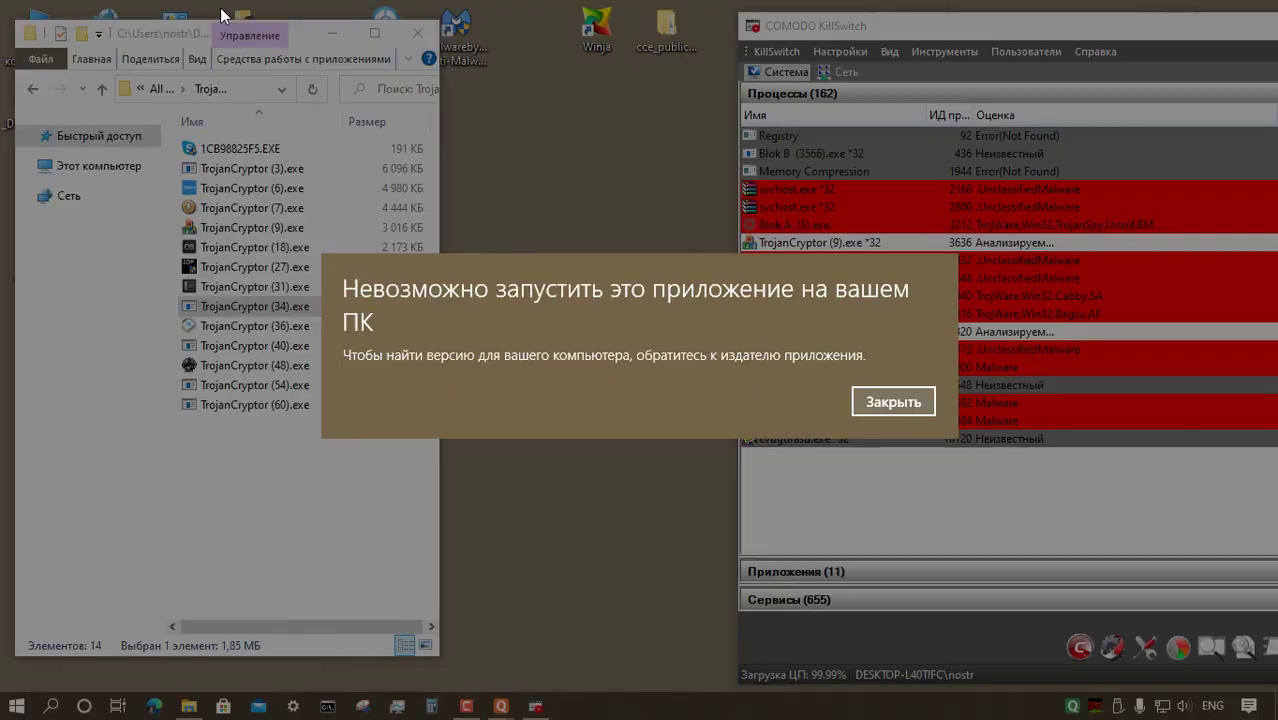
key(Return)
key(Menu)
key(Return)
- Run the sample TrojanCryptor (48).exe
key(Down)
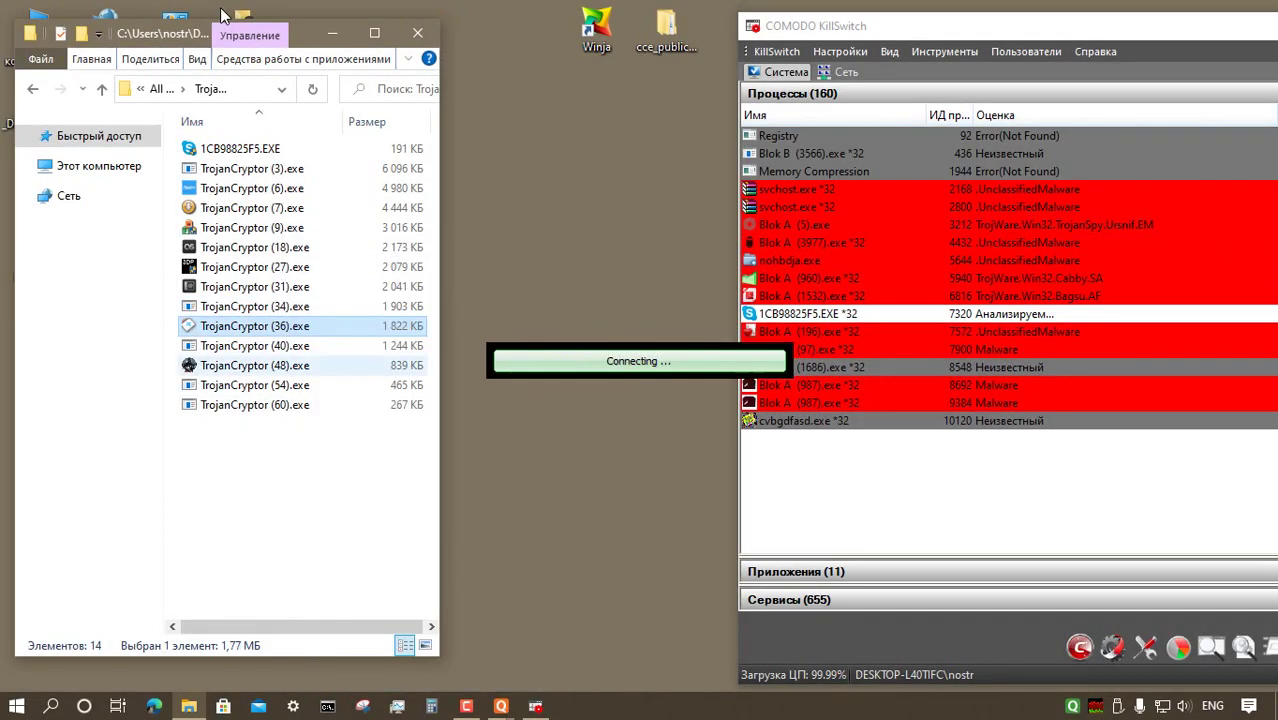
key(Down)
key(Down)
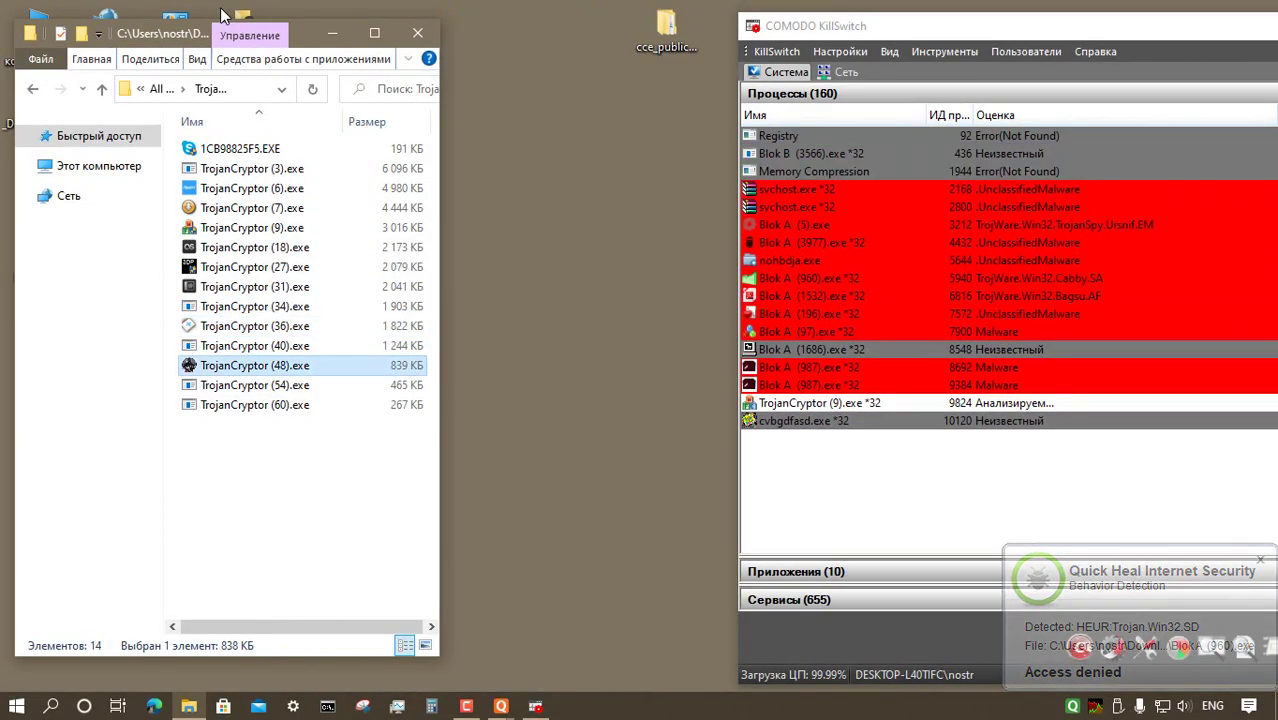
key(Menu)
key(Return)
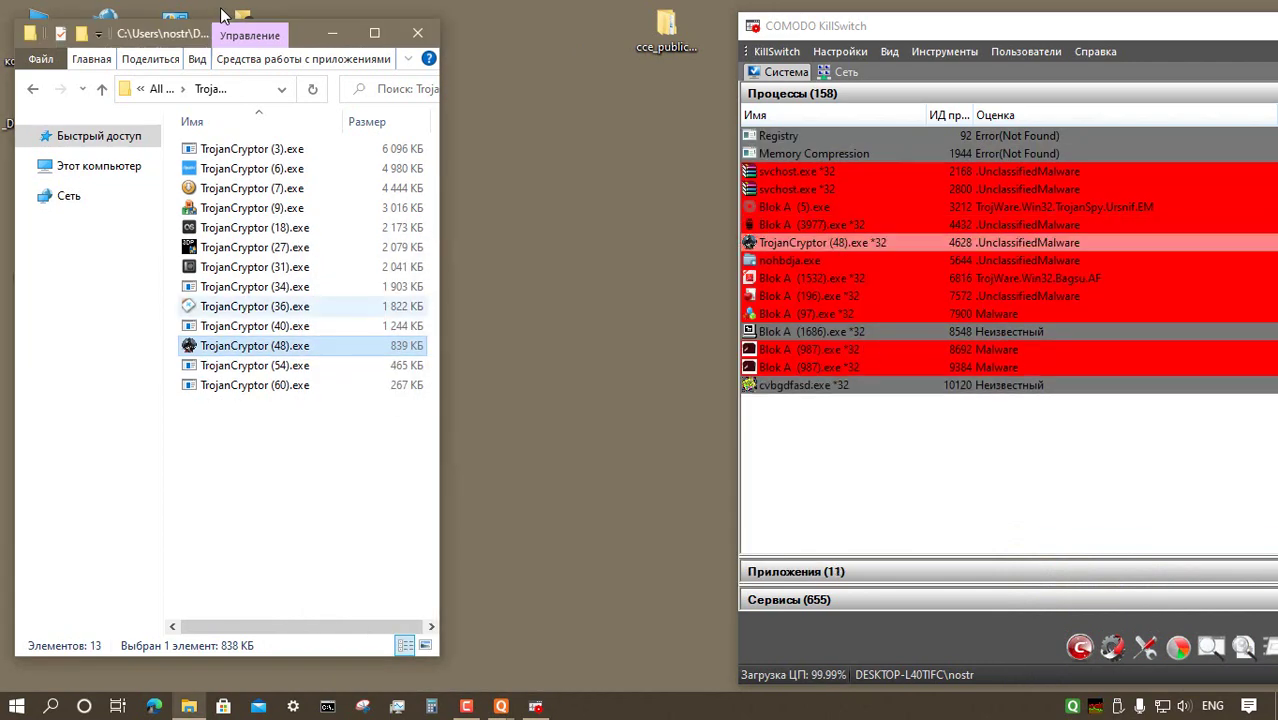
- Switch to the neighbouring Virus folder and run Virus (1).exe as administrator
key(alt+Up)
key(Down)
key(Return)
key(Menu)
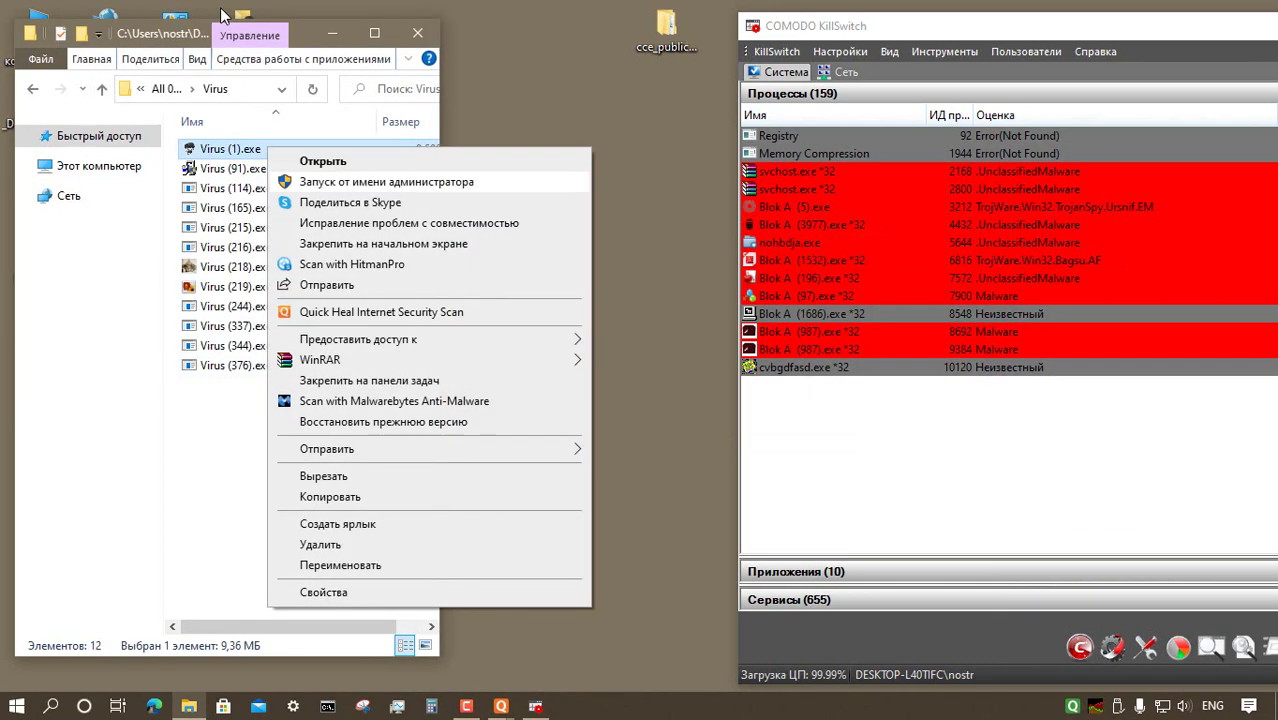
key(Return)
- Run Virus (91).exe and advance its Mr.Sokoban V1.3 installer to the shortcut options
key(Menu)
key(Return)
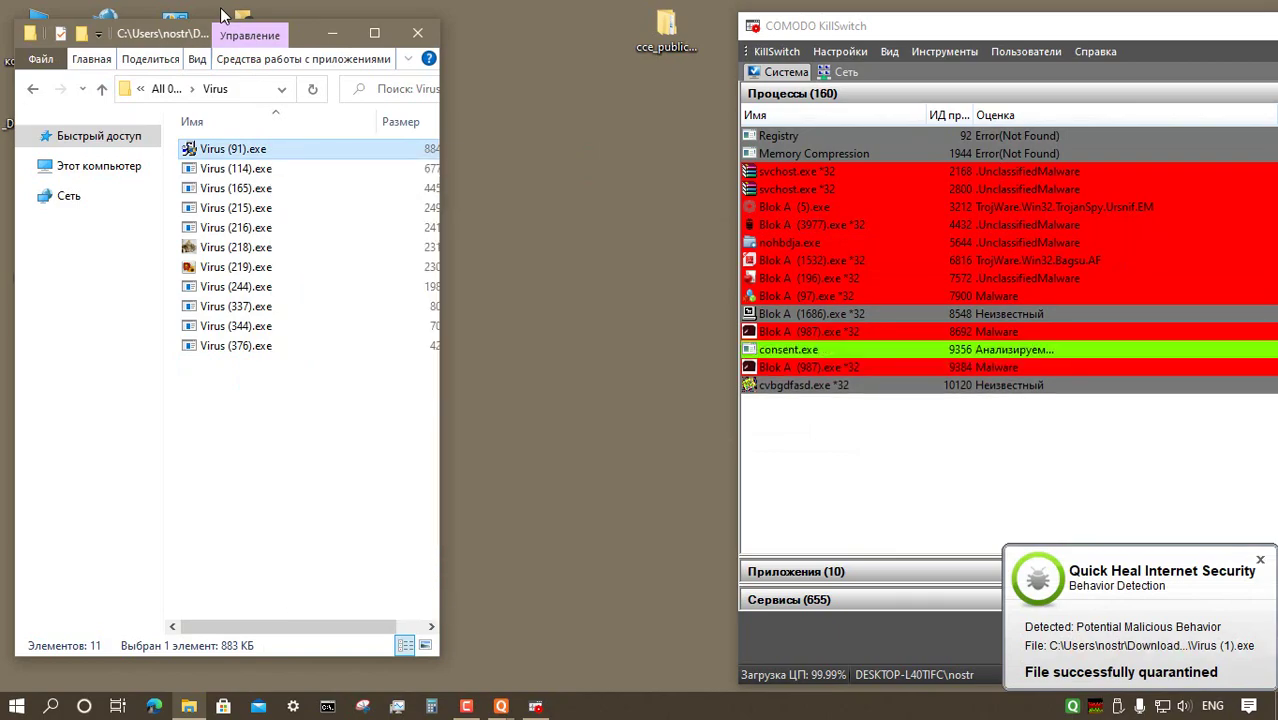
key(Return)
key(Return)
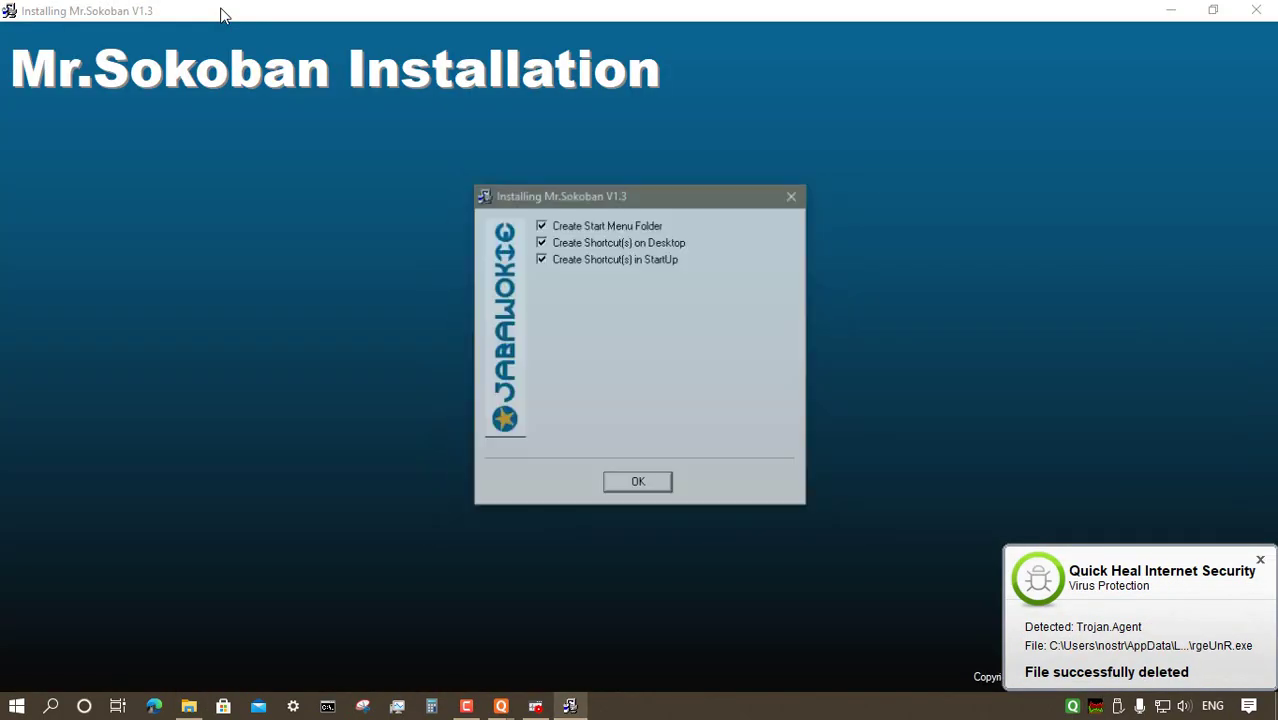
- Accept the Mr.Sokoban V1.3 installer's shortcut options and run Virus (114).exe as administrator
key(Return)
key(Down)
key(Menu)
key(Return)
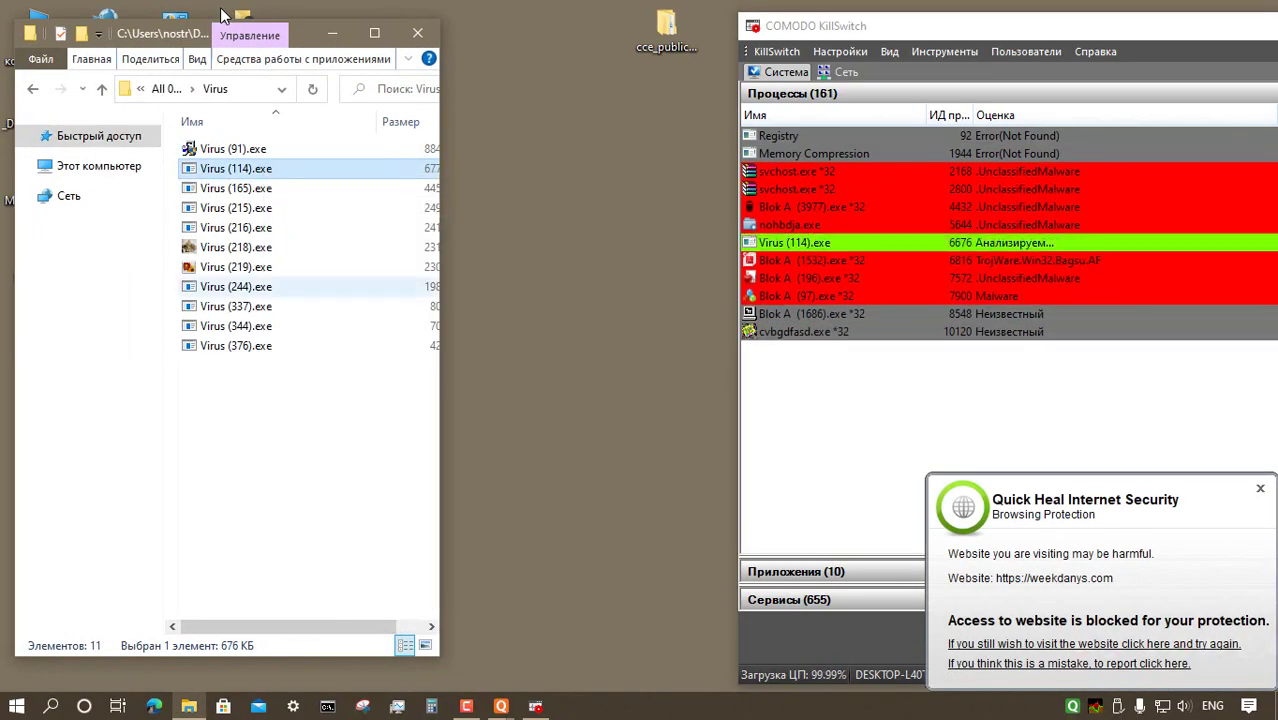
- Run Virus (216).exe and Virus (219).exe from the Virus folder as administrator
key(Down)
key(Down)
key(Down)
key(Menu)
key(Return)
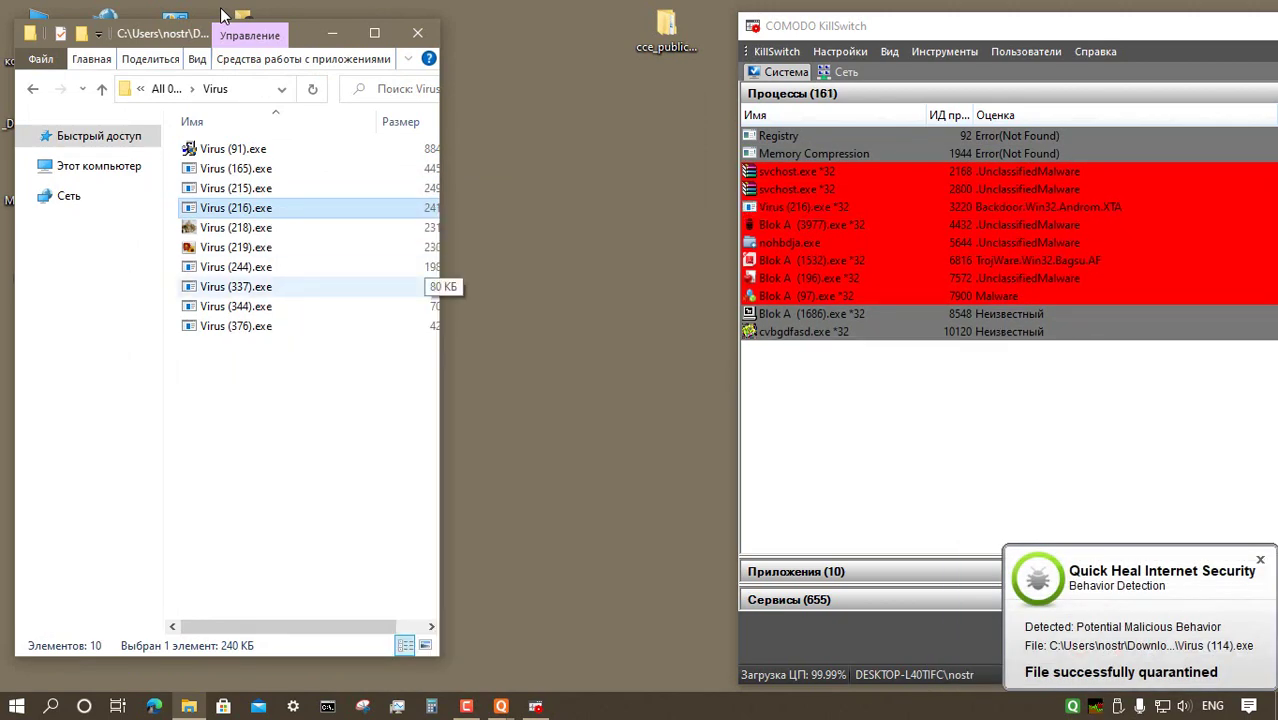
key(Down)
key(Down)
key(Menu)
key(Return)
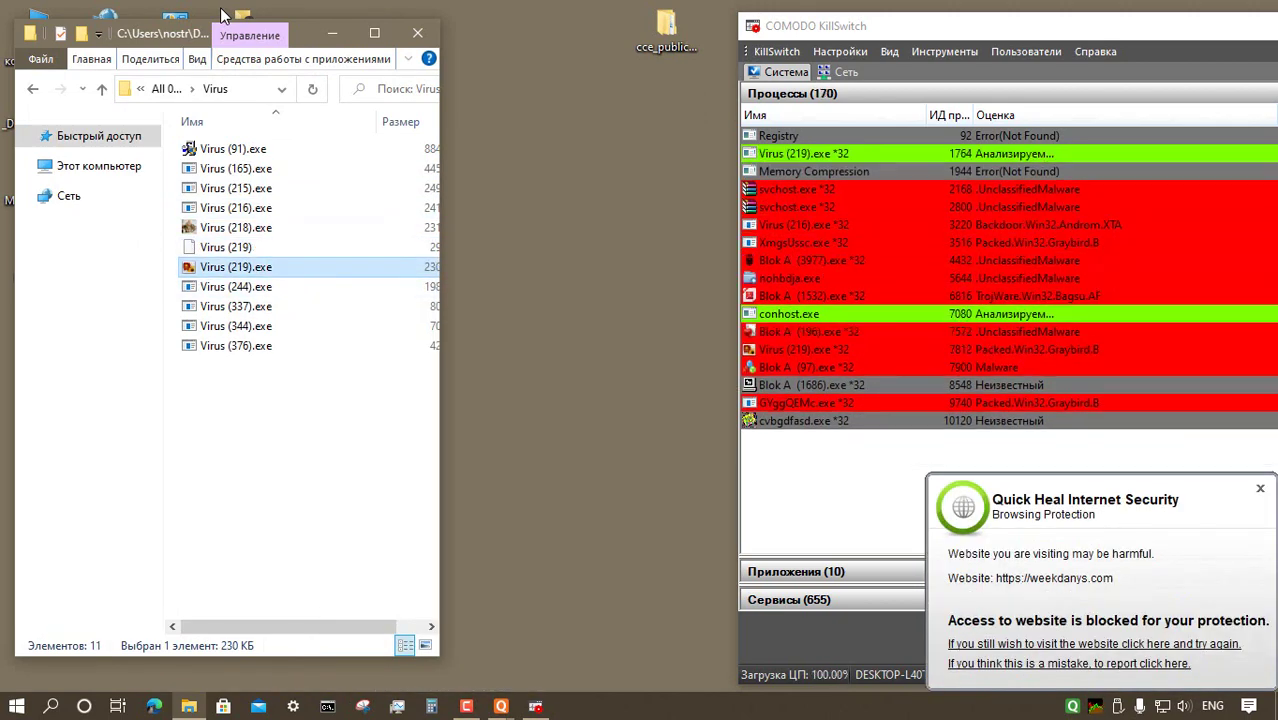
- Run the sample Virus (337).exe
right_click(286, 342)
click(236, 346)
key(Menu)
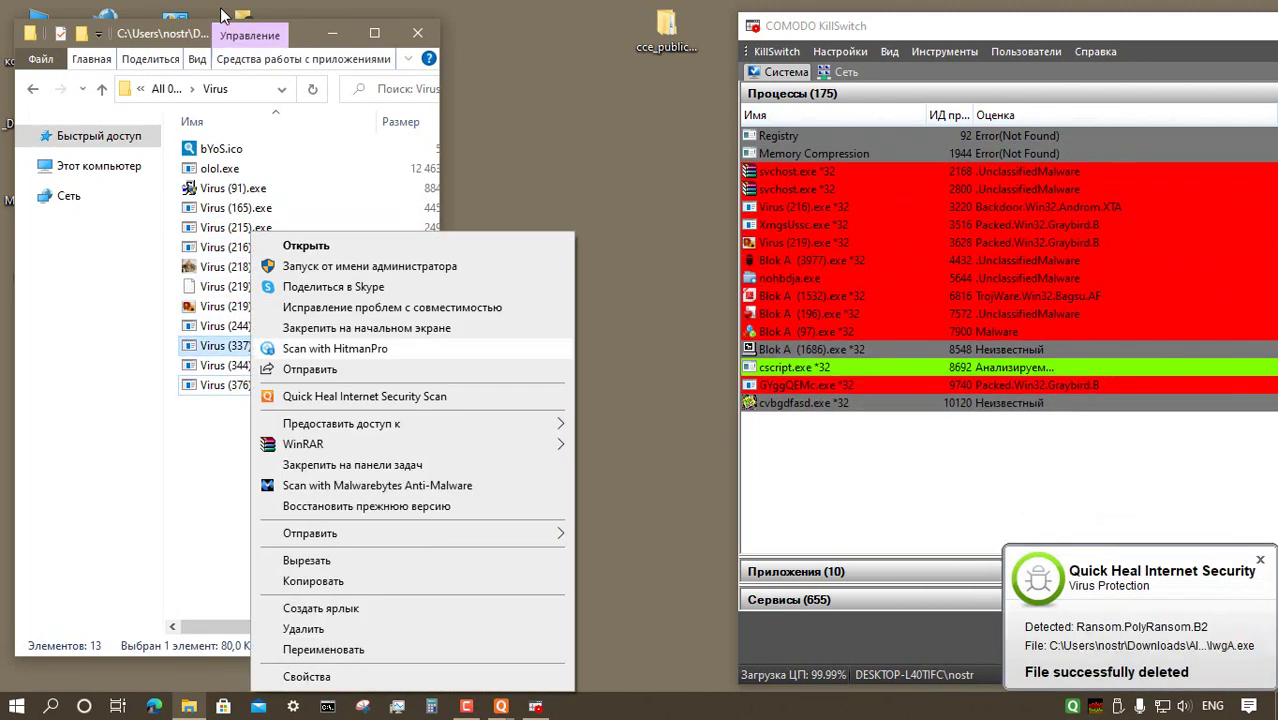
key(Return)
- Switch to the RansomWare folder, try to run RansomWare (10).exe and close the compatibility notice
key(alt+Up)
key(r)
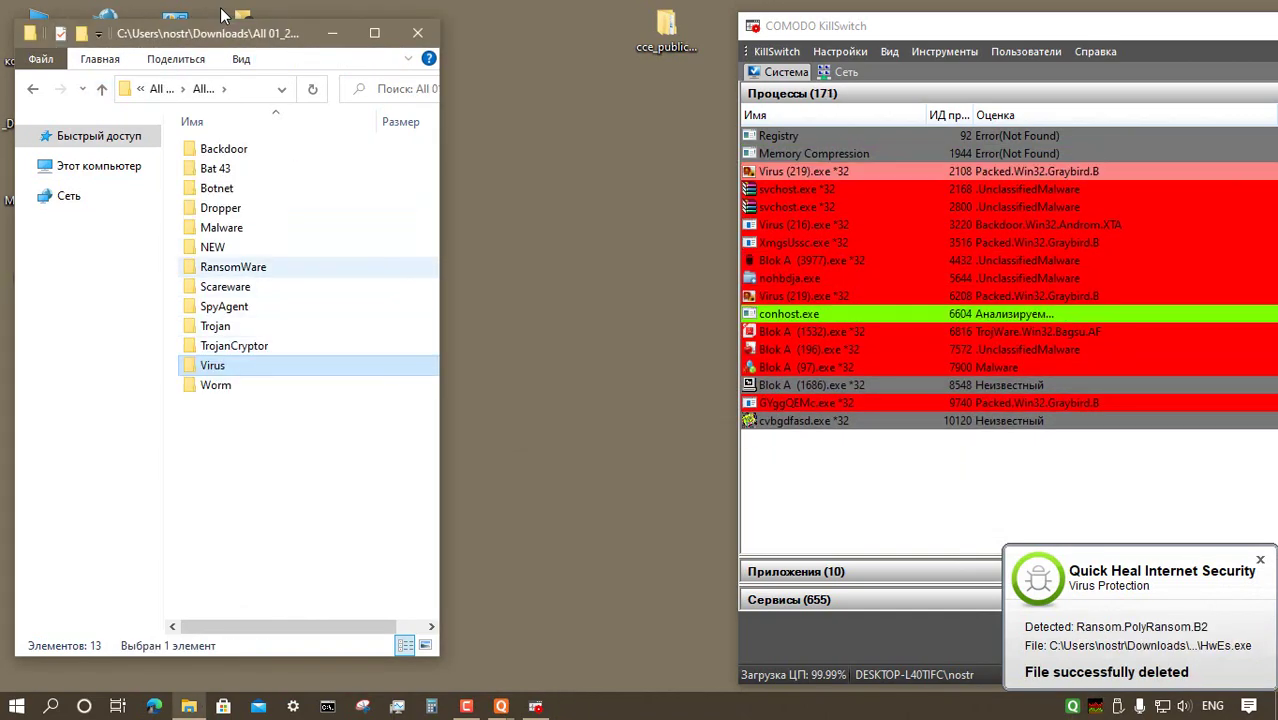
key(Return)
key(Menu)
key(Return)
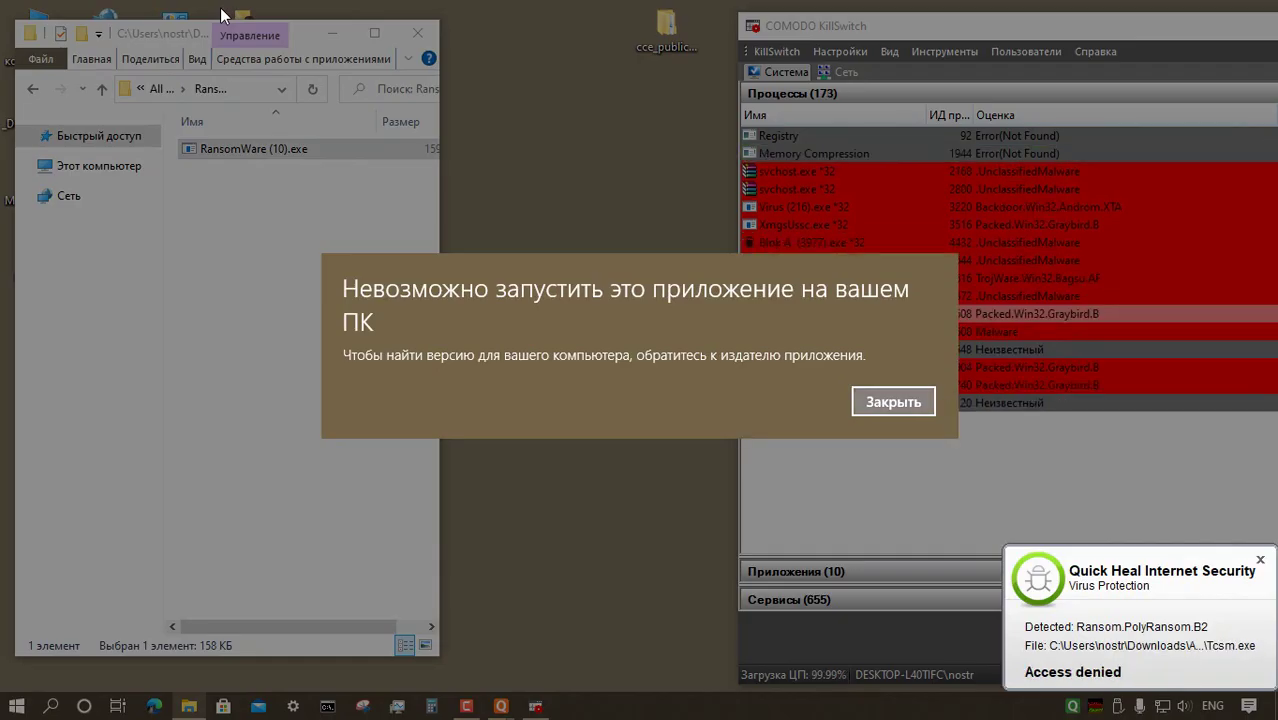
key(Return)
- Switch to the Backdoor folder and run Backdoor (56).exe as administrator
key(alt+Up)
key(b)
key(Return)
key(Return)
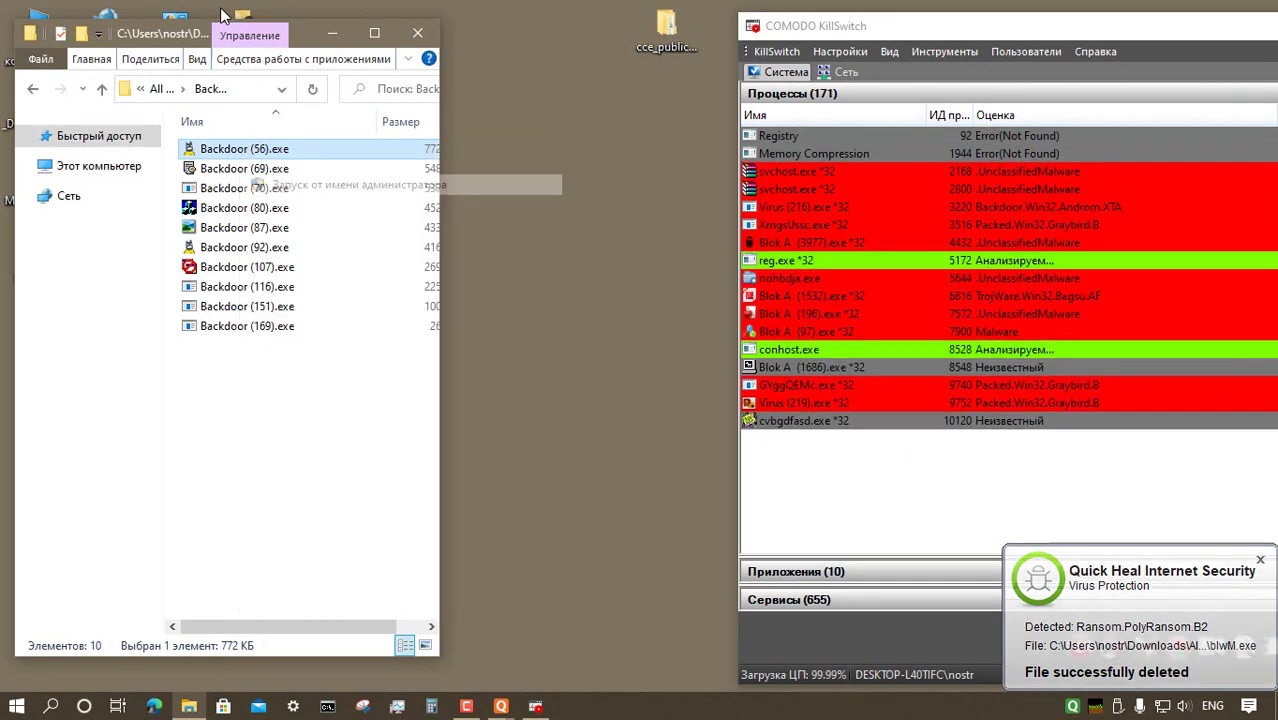
- Run Backdoor (80).exe and Backdoor (107).exe from the Backdoor folder
key(Down)
key(Down)
key(Down)
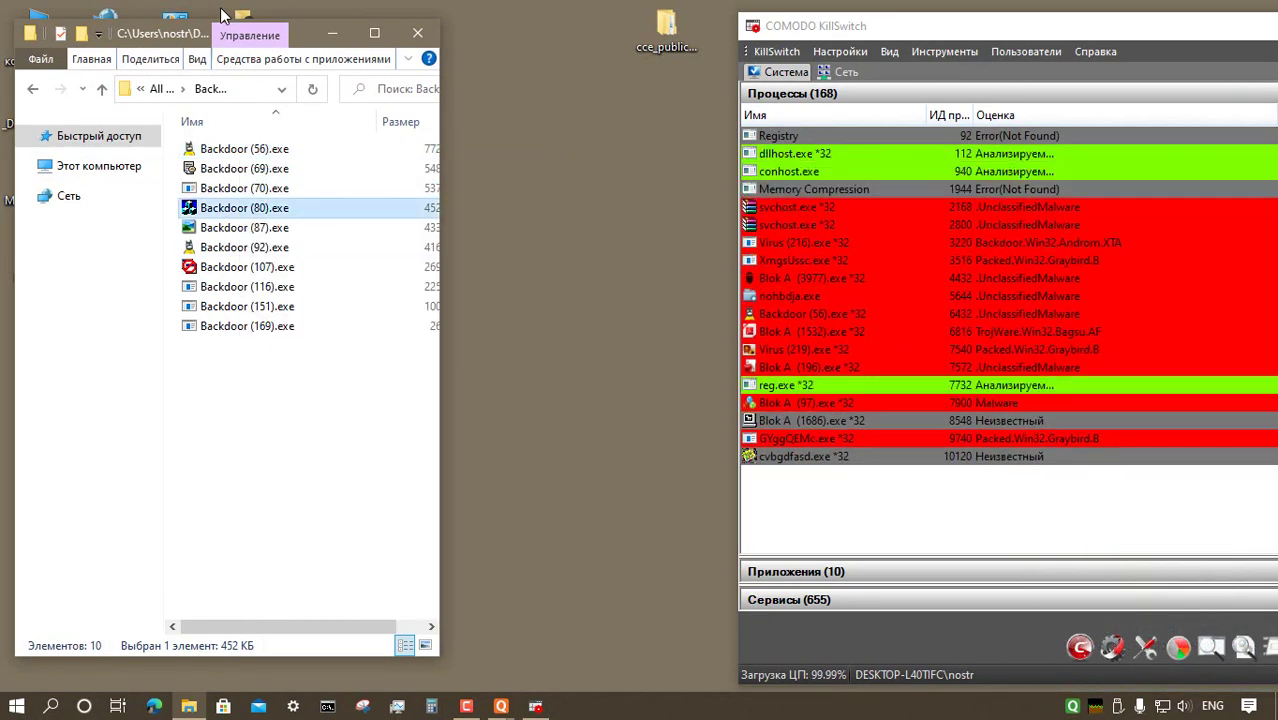
key(Menu)
key(Return)
key(Down)
key(Down)
key(Down)
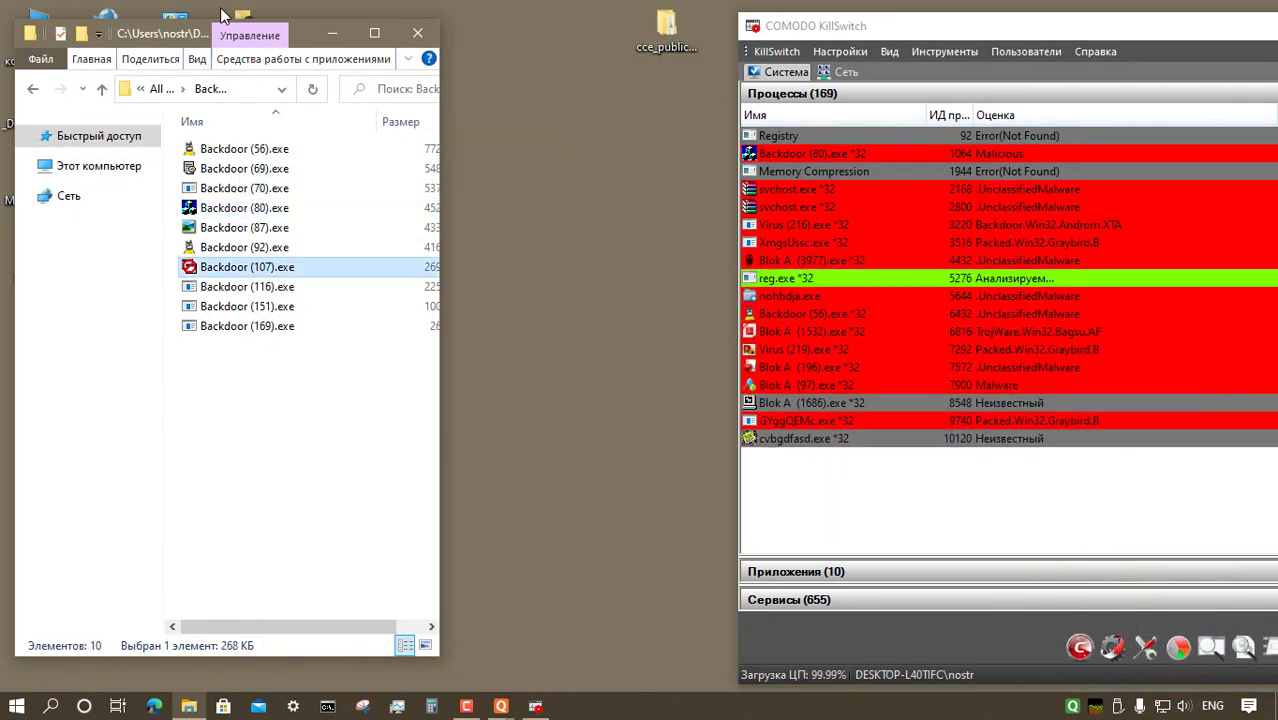
key(Menu)
key(Return)
- Switch to the Dropper folder and run Dropper (1).exe as administrator
key(alt+Up)
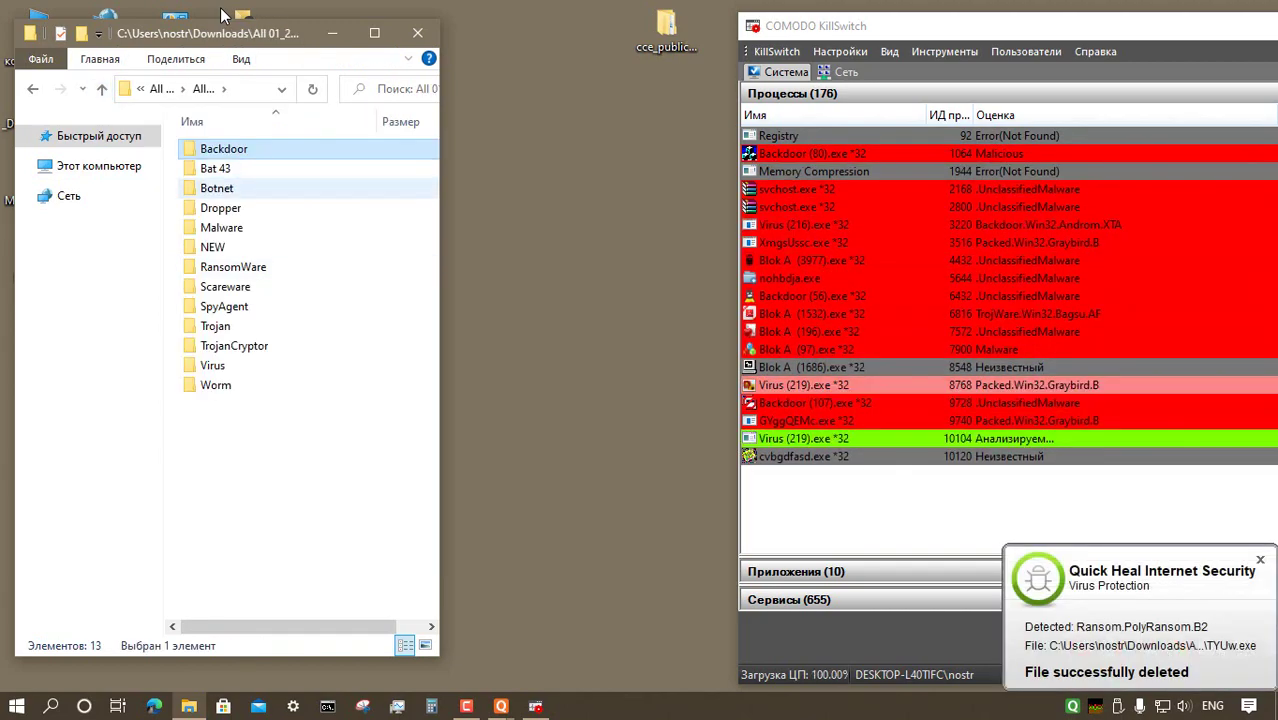
key(Down)
key(Down)
key(Down)
key(Return)
key(Down)
key(Menu)
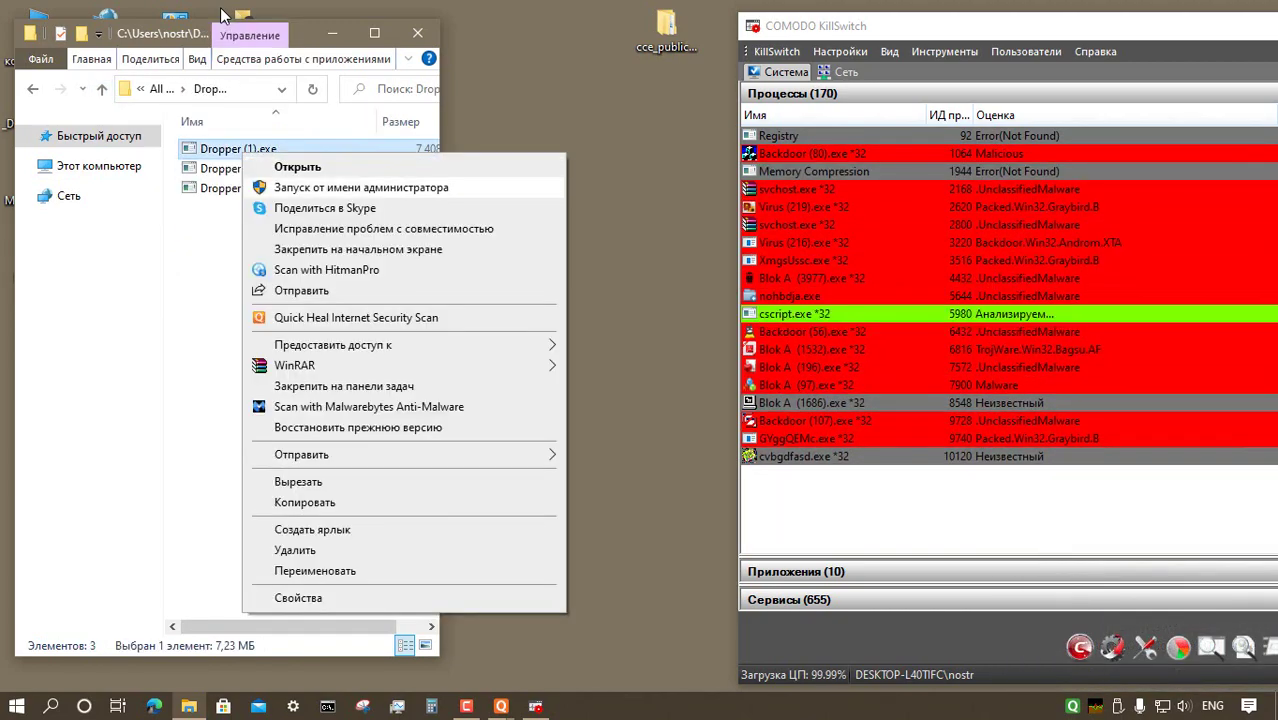
key(Return)
- Switch to the Malware folder, run Malware (8).exe and close the system error
key(alt+Up)
key(Down)
key(Return)
key(Down)
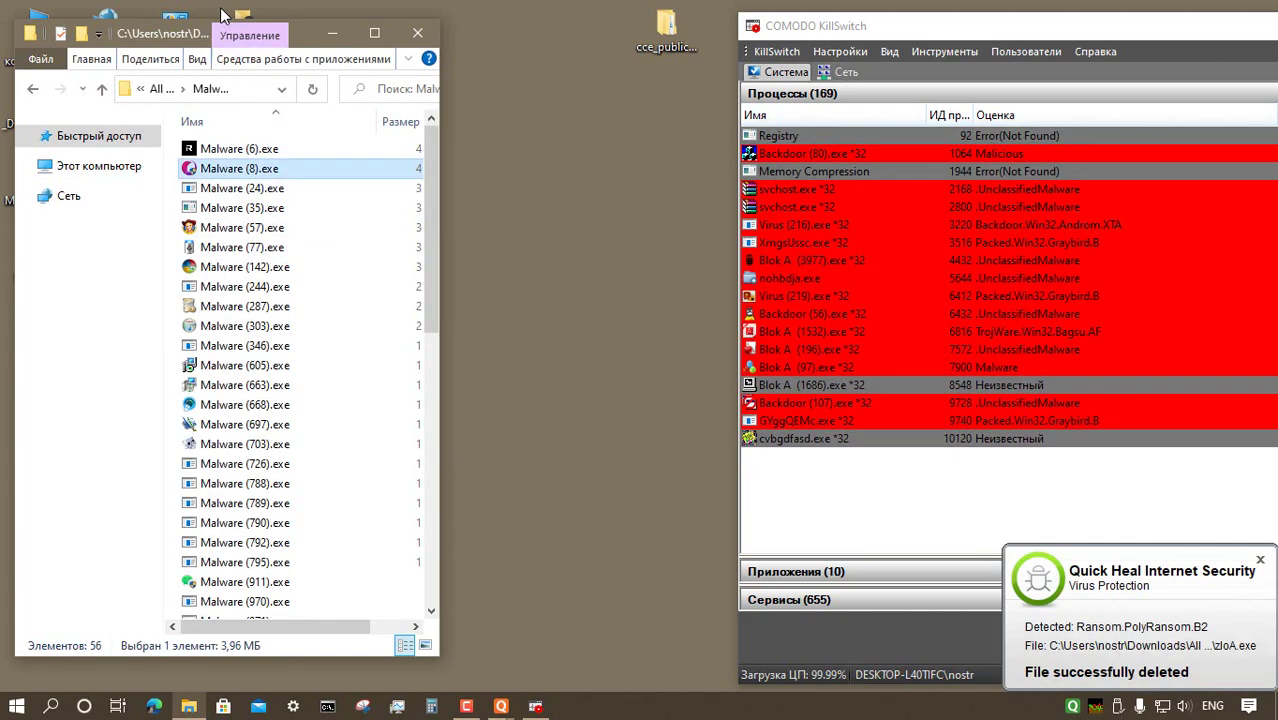
key(Menu)
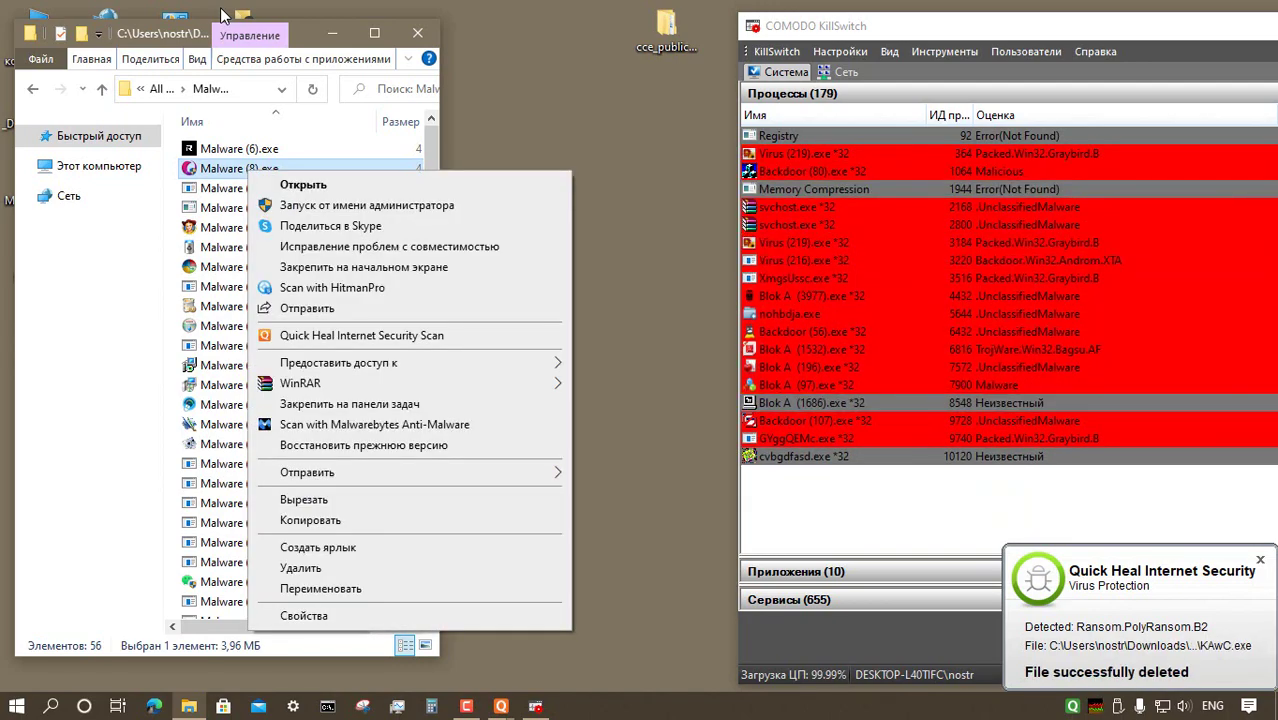
key(Return)
key(Return)
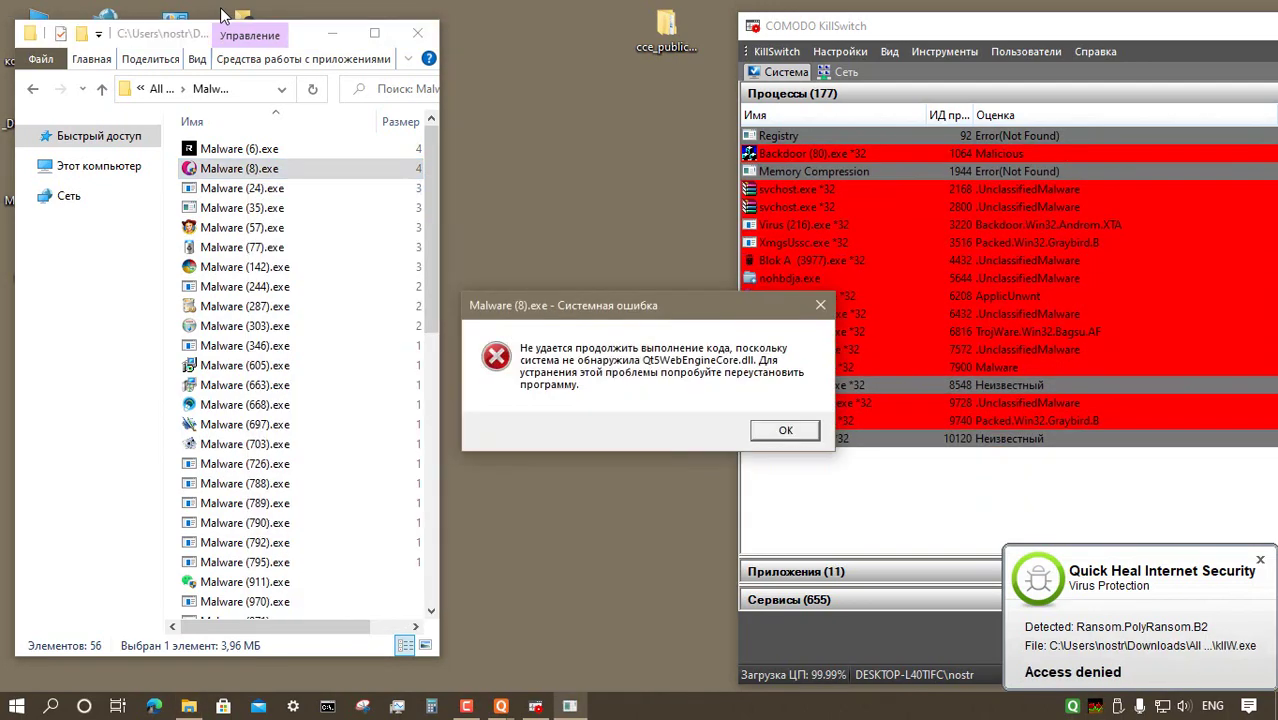
key(Return)
- Run Malware (346).exe and another sample from the Malware folder
key(Down)
key(Down)
key(Down)
key(Down)
key(Down)
key(Down)
key(Down)
key(Down)
key(Down)
key(Menu)
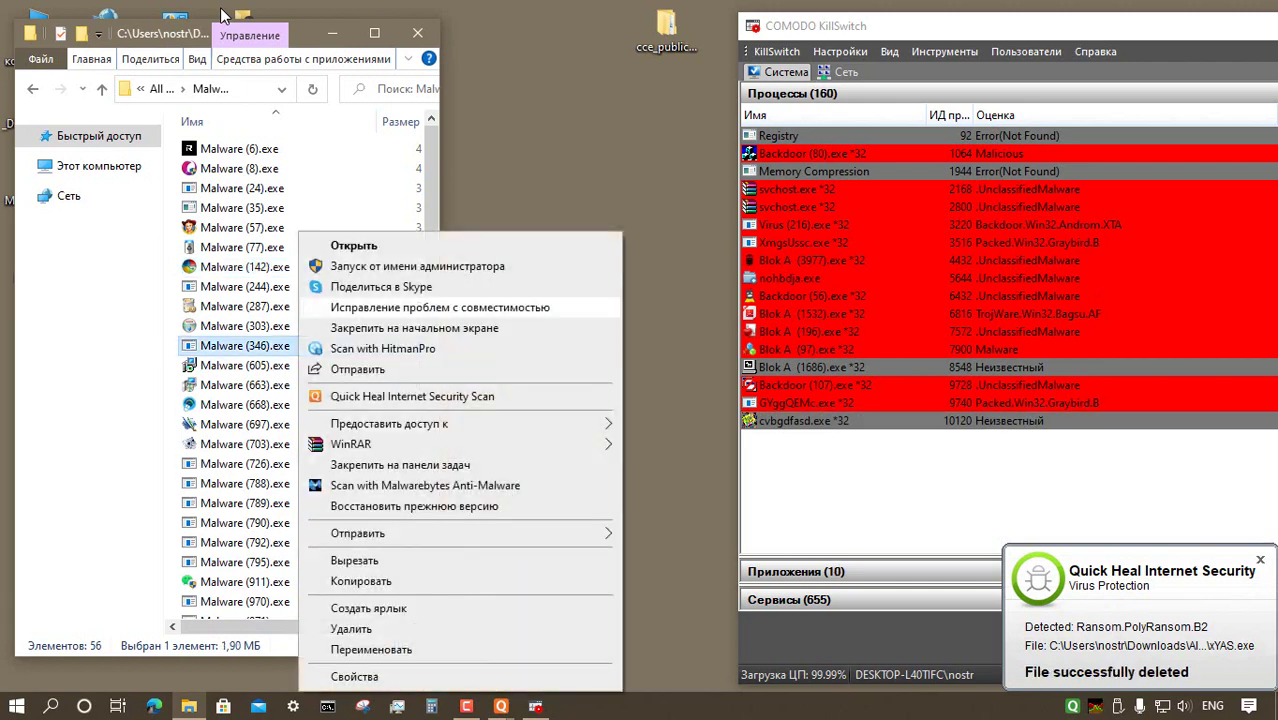
key(Return)
key(Up)
key(Menu)
key(Return)
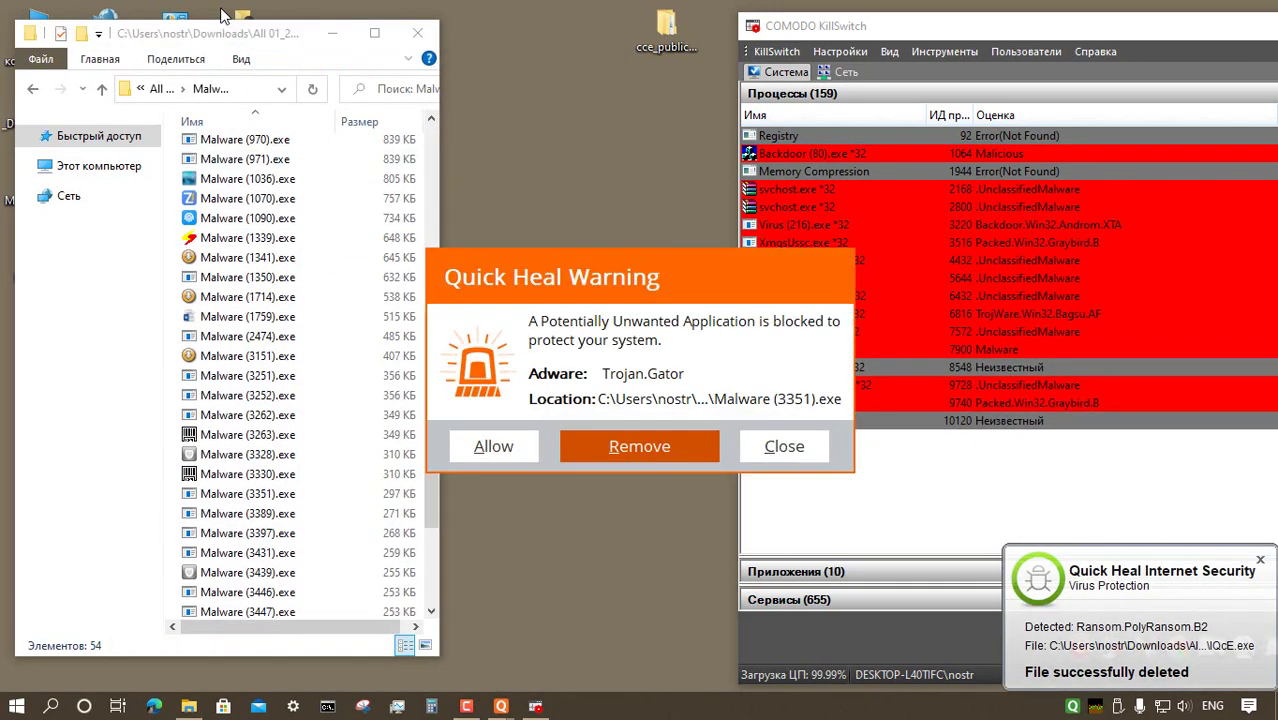
- Have the blocked samples Malware (3351).exe and Malware (3397).exe removed and acknowledge the restart notice
key(Return)
key(Return)
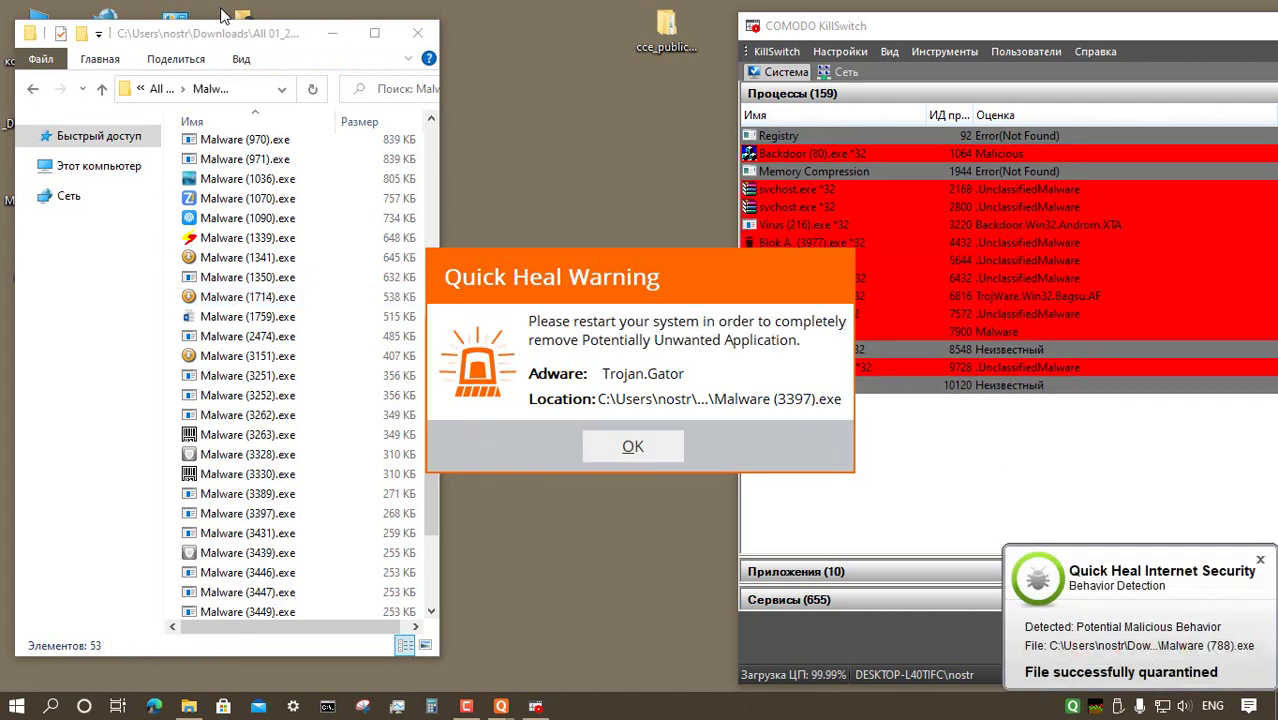
key(Return)
key(Down)
double_click(248, 494)
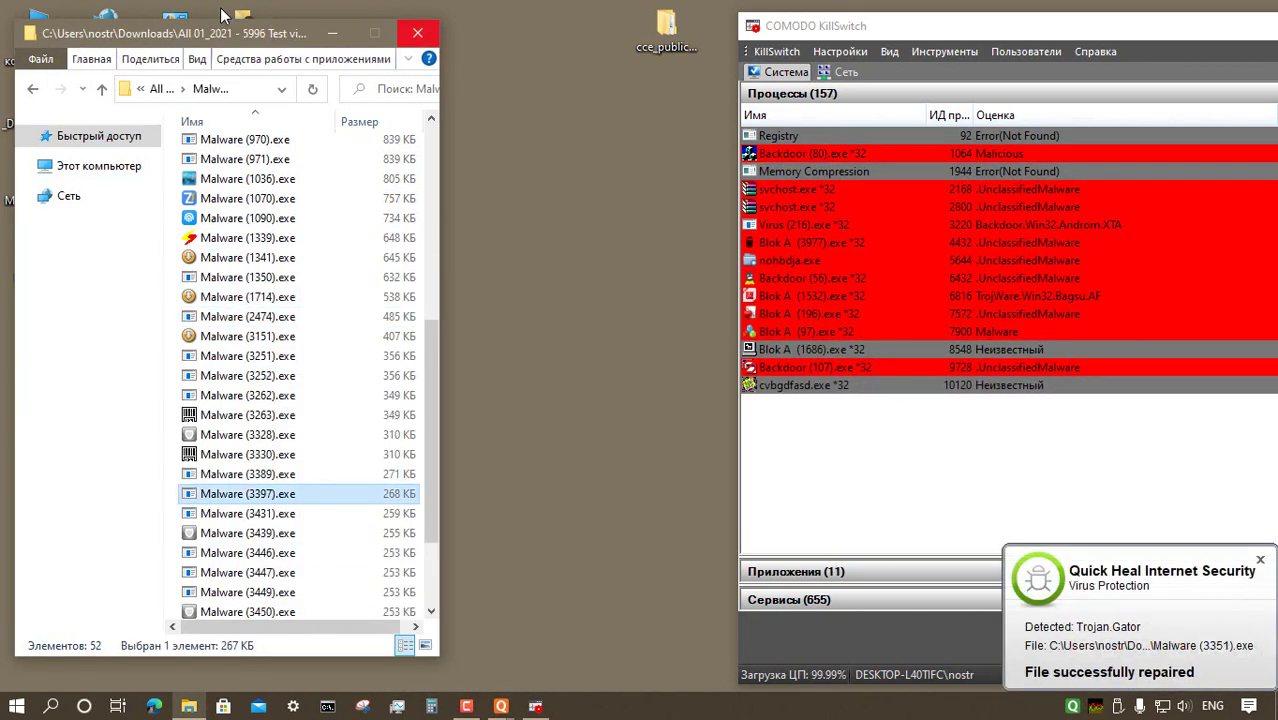
key(Return)
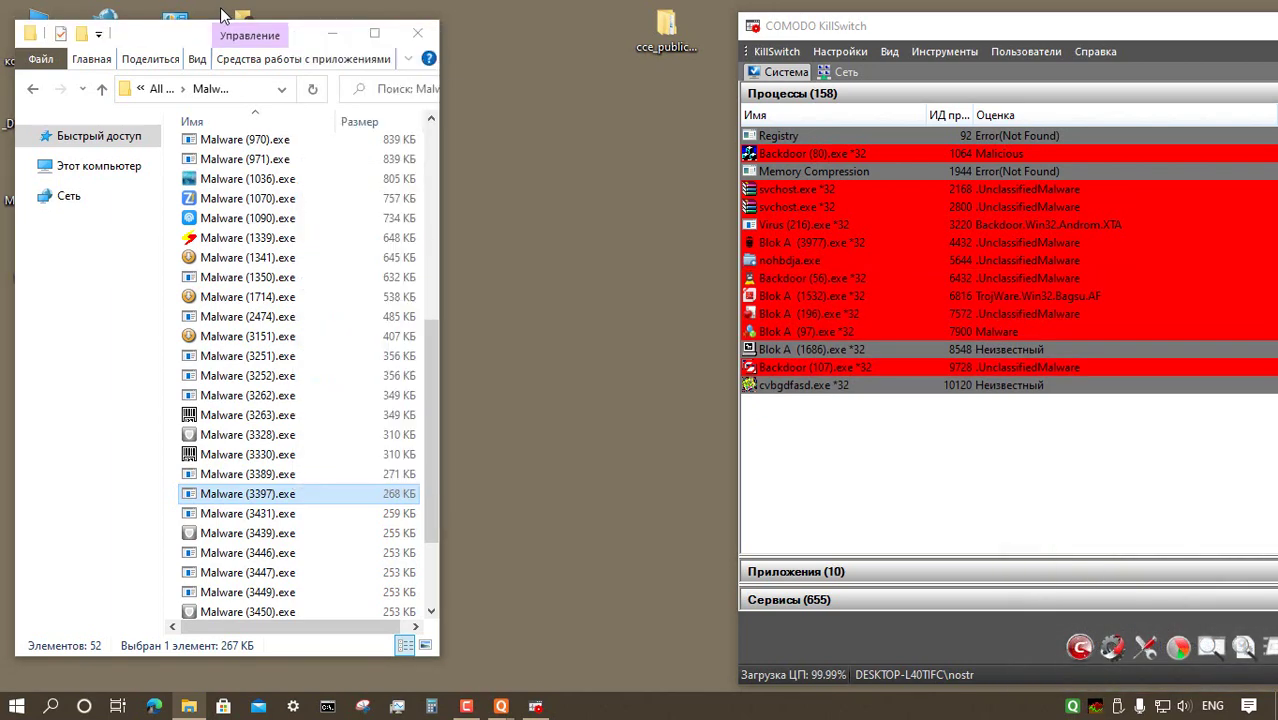
key(Return)
- Run Malware (3450).exe and Malware (4399).exe, and close the NSIS installer error
right_click(250, 592)
click(320, 165)
scroll(250, 500, down, 2)
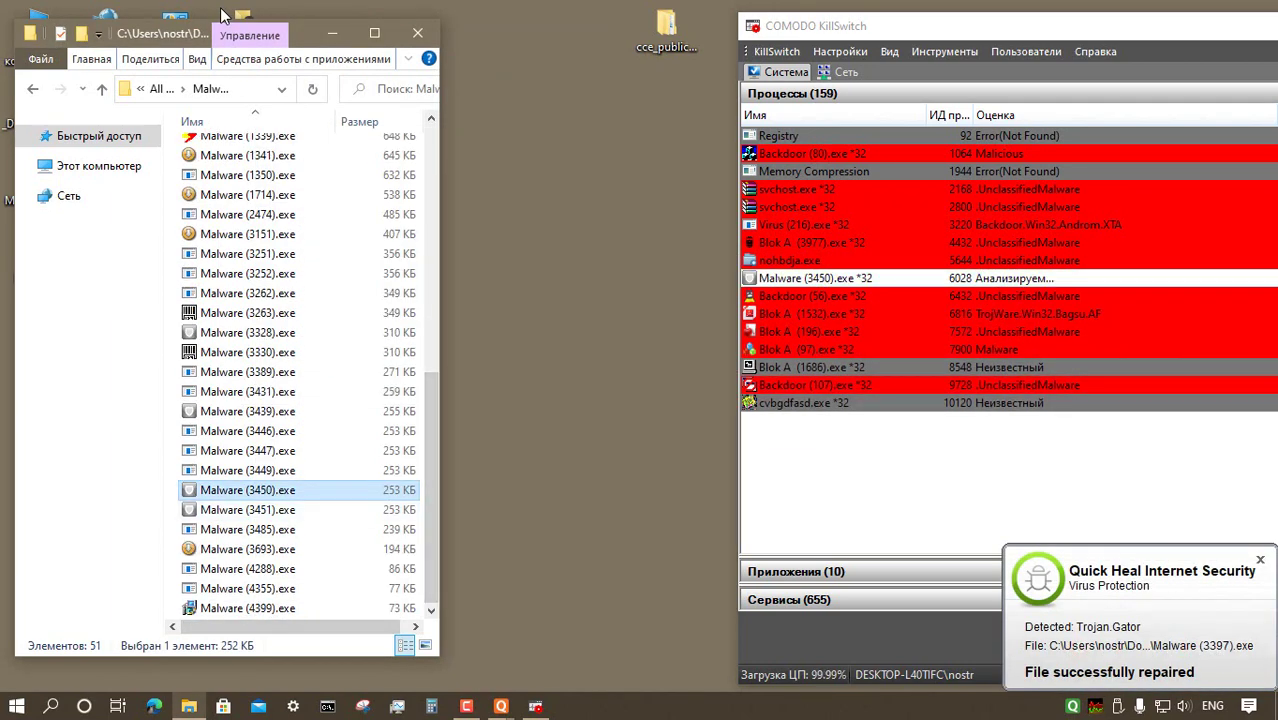
click(248, 608)
key(Return)
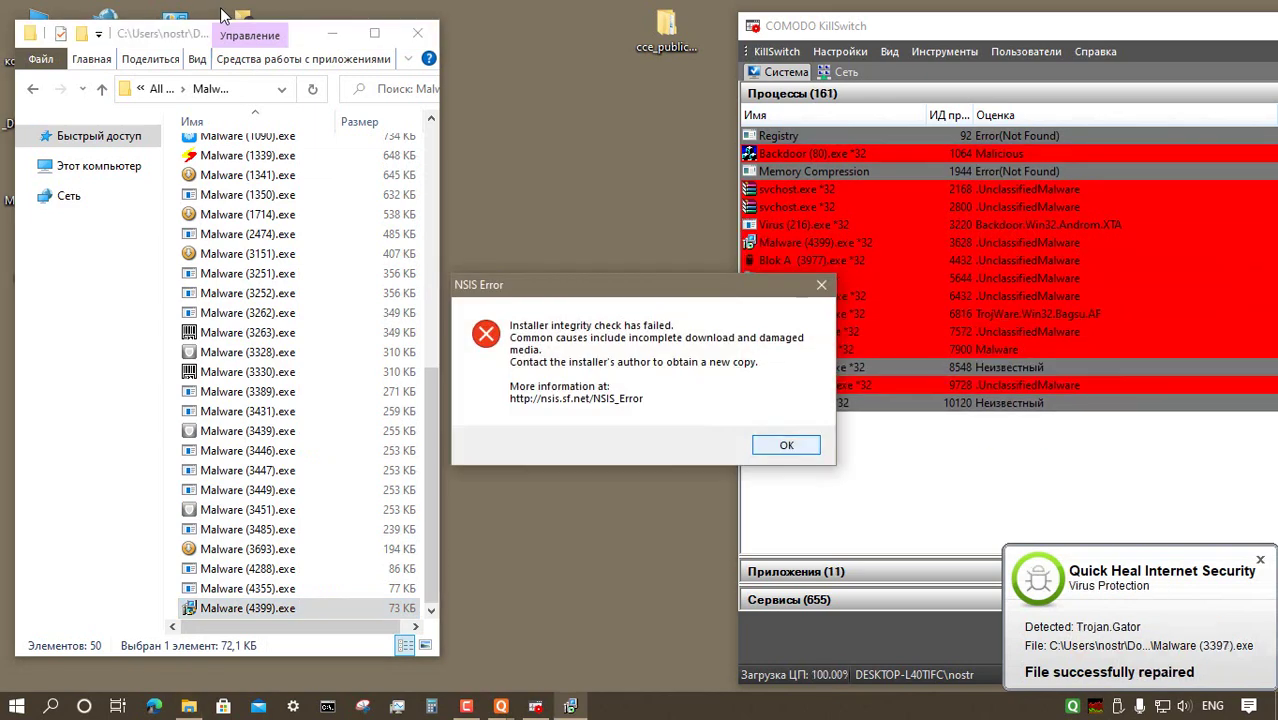
key(Return)
- Switch to the NEW folder and run New (24).exe as administrator
click(33, 89)
double_click(214, 246)
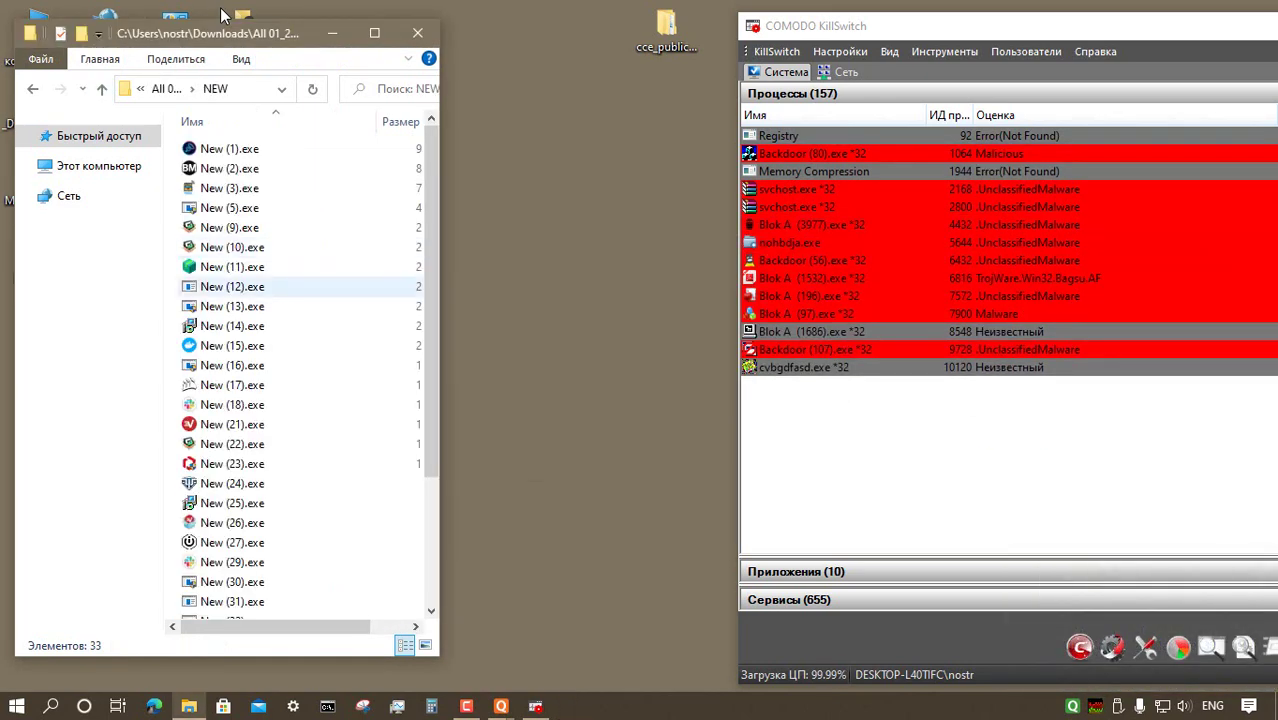
right_click(284, 306)
click(380, 265)
key(Return)
right_click(268, 483)
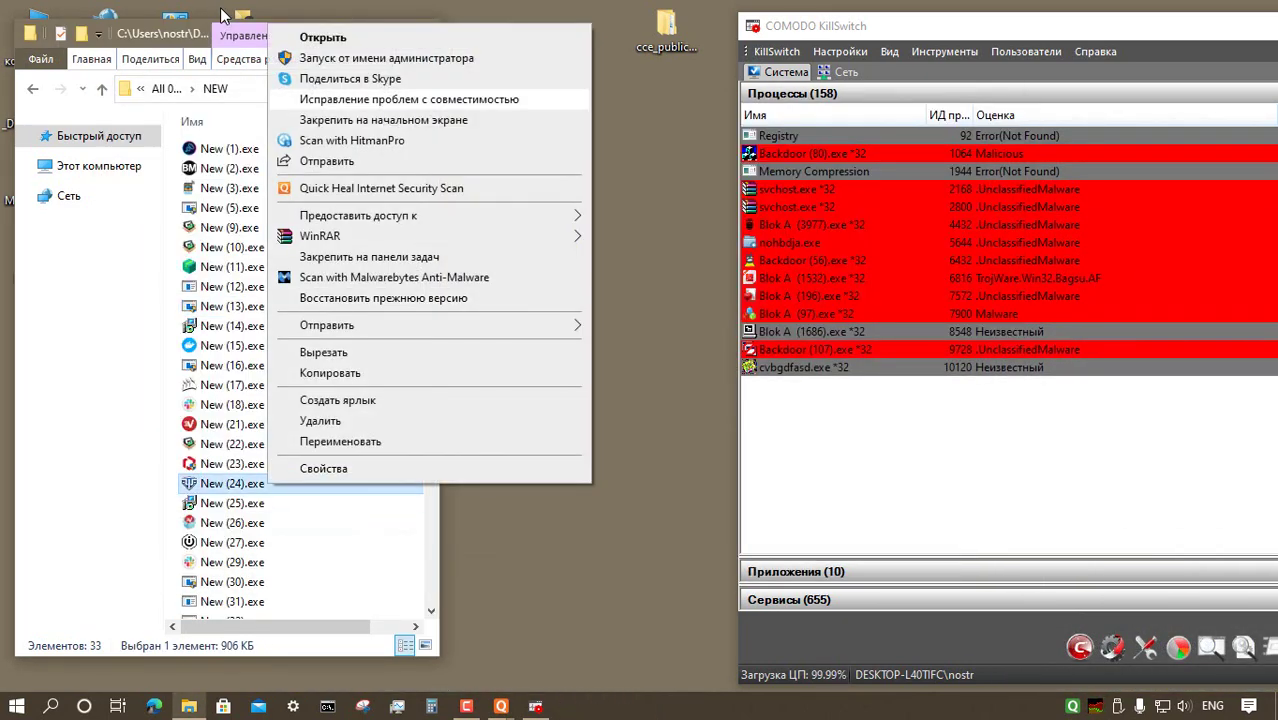
click(385, 59)
- Run New (30).exe and New (33).exe from the NEW folder
right_click(304, 583)
click(400, 158)
key(Return)
key(Down)
key(Down)
key(Down)
key(shift+F10)
key(Return)
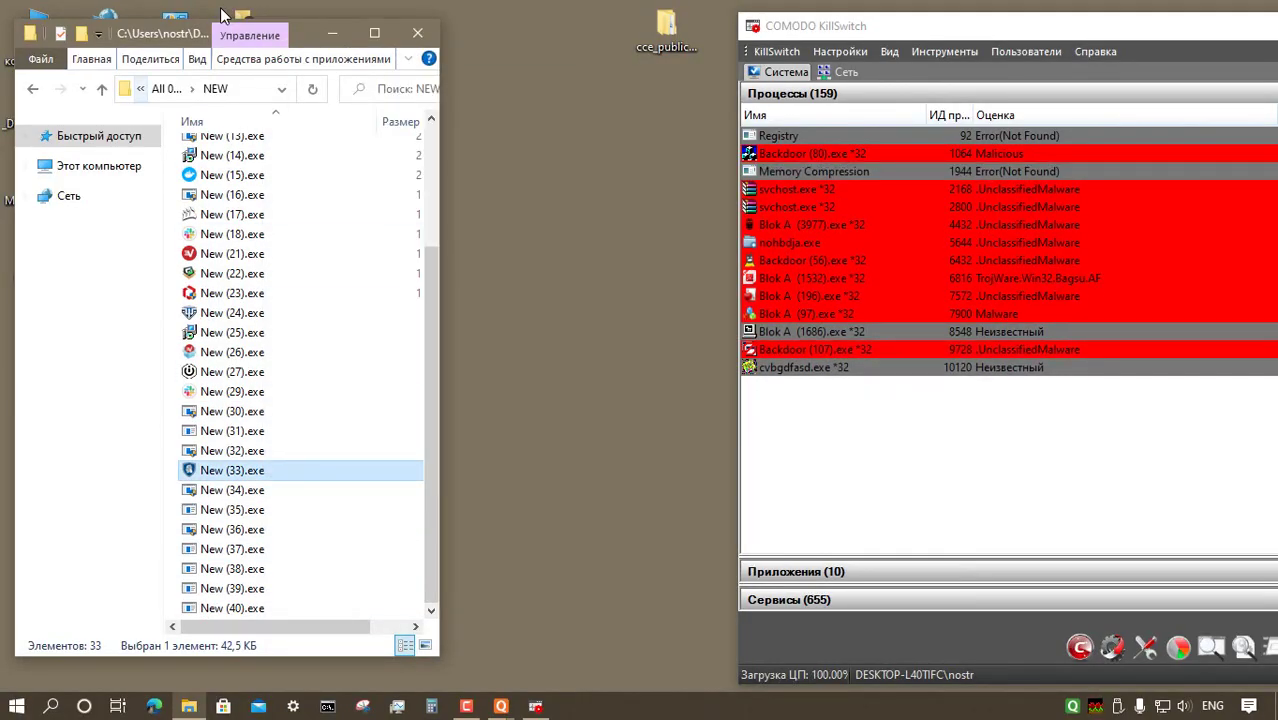
- Switch to the Scareware folder, run Scareware (2).exe and close the setup error
key(alt+Up)
key(Down)
key(Down)
key(Return)
key(Down)
key(Down)
key(shift+F10)
key(Return)
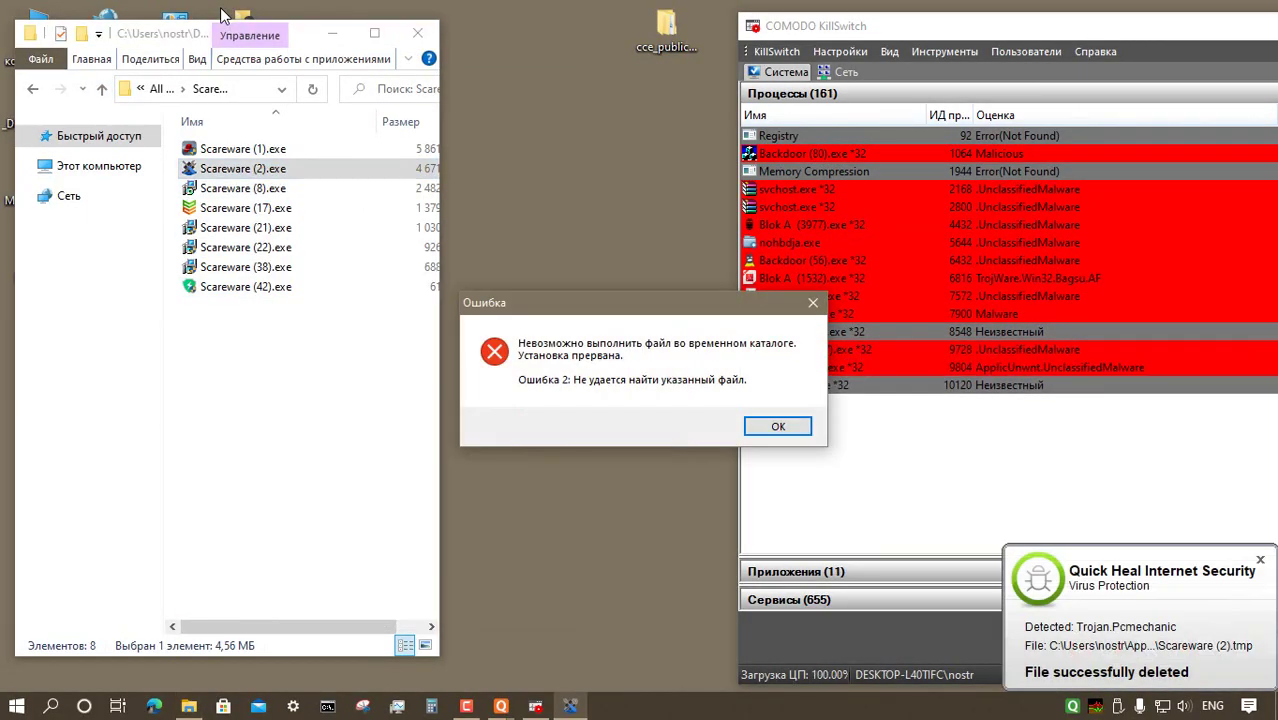
key(Return)
- Run Scareware (38).exe and cancel its DriverUpdate Setup wizard
key(Down)
key(Down)
key(Down)
key(Down)
key(Down)
key(shift+F10)
key(Return)
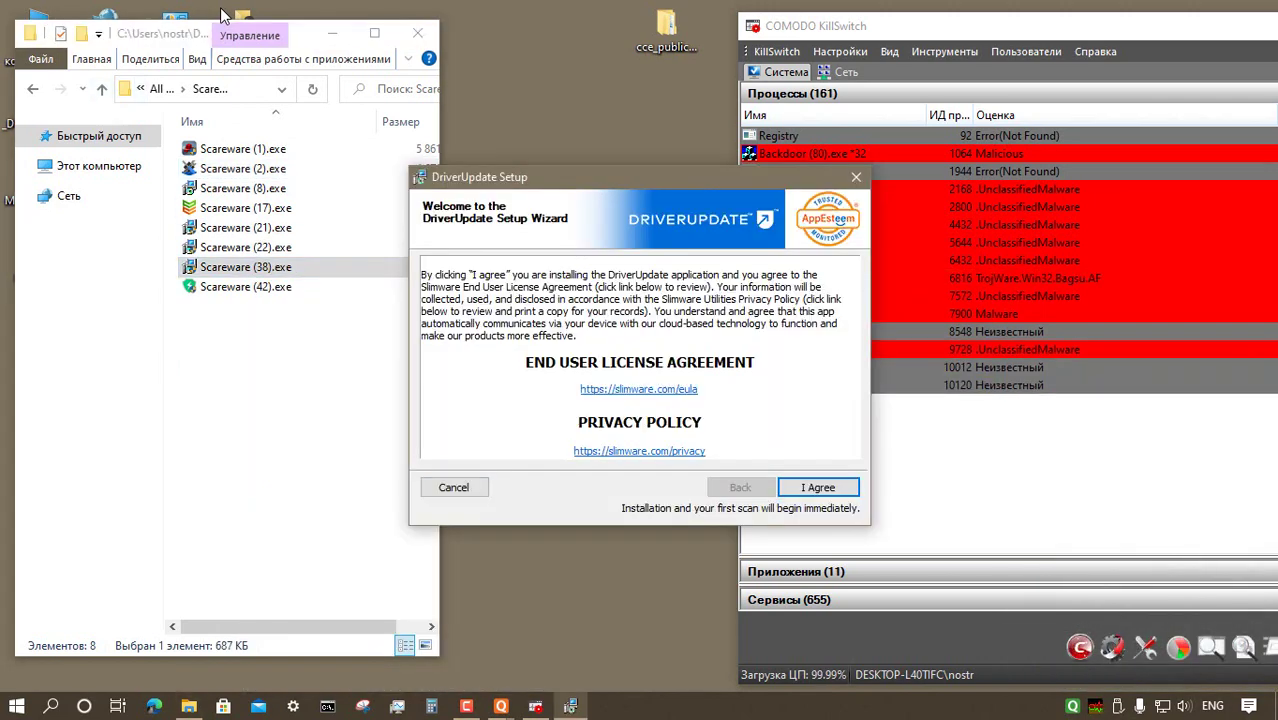
key(Escape)
key(Return)
key(Return)
- Switch to the SpyAgent folder and run SpyAgent (14).exe
key(alt+Up)
key(Down)
key(Return)
key(Down)
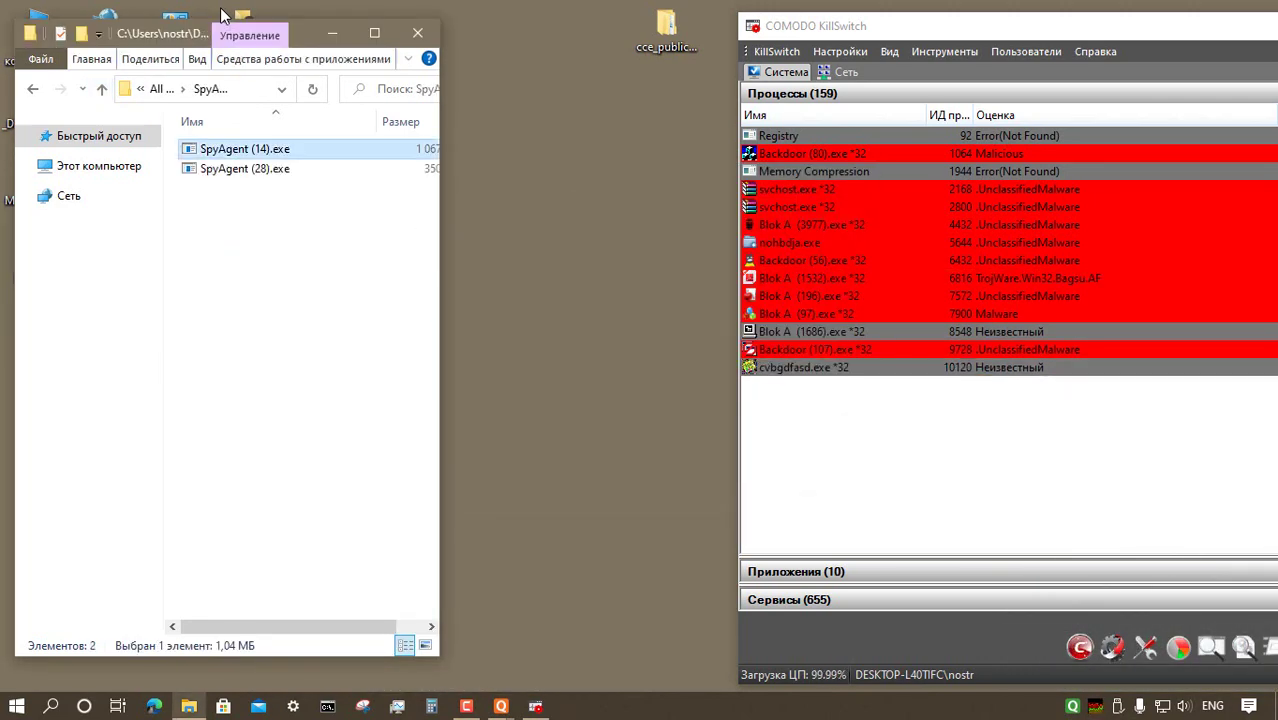
key(shift+F10)
key(Return)
- Switch to the Trojan folder, run Trojan (61).exe and return to the parent sample folder
key(alt+Up)
key(Down)
key(Return)
key(Down)
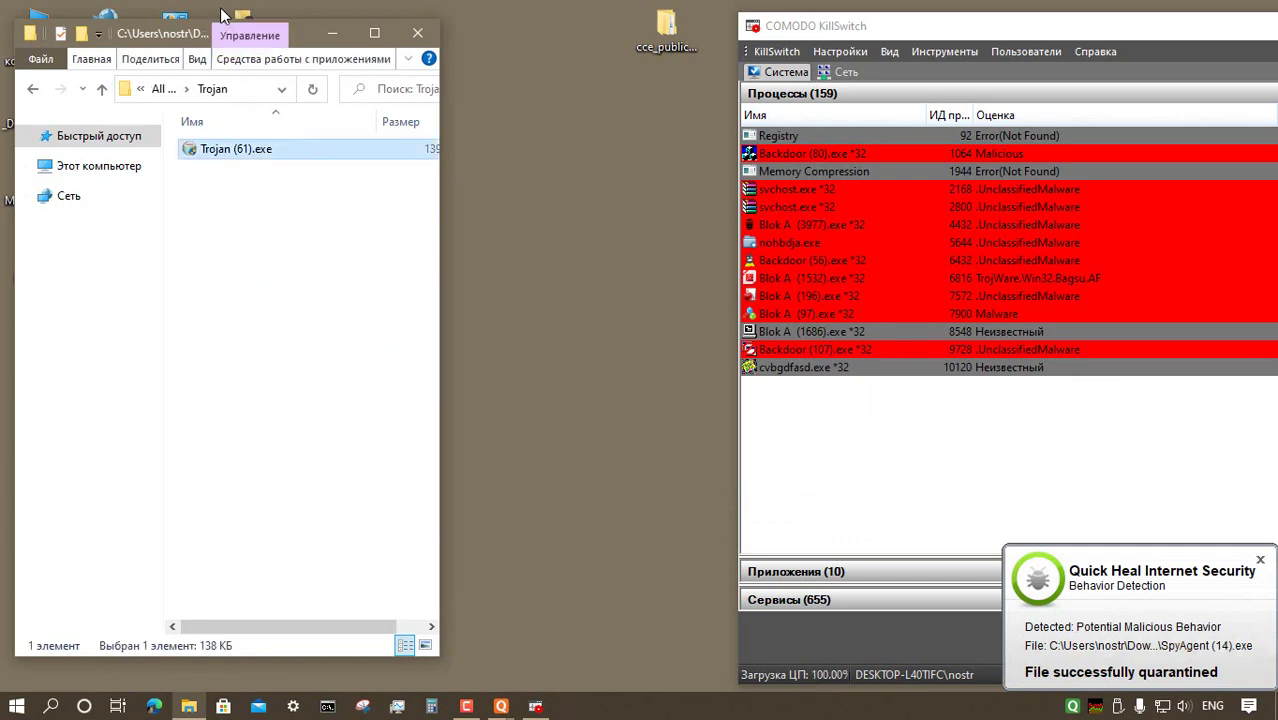
key(Return)
key(Return)
key(Return)
key(Return)
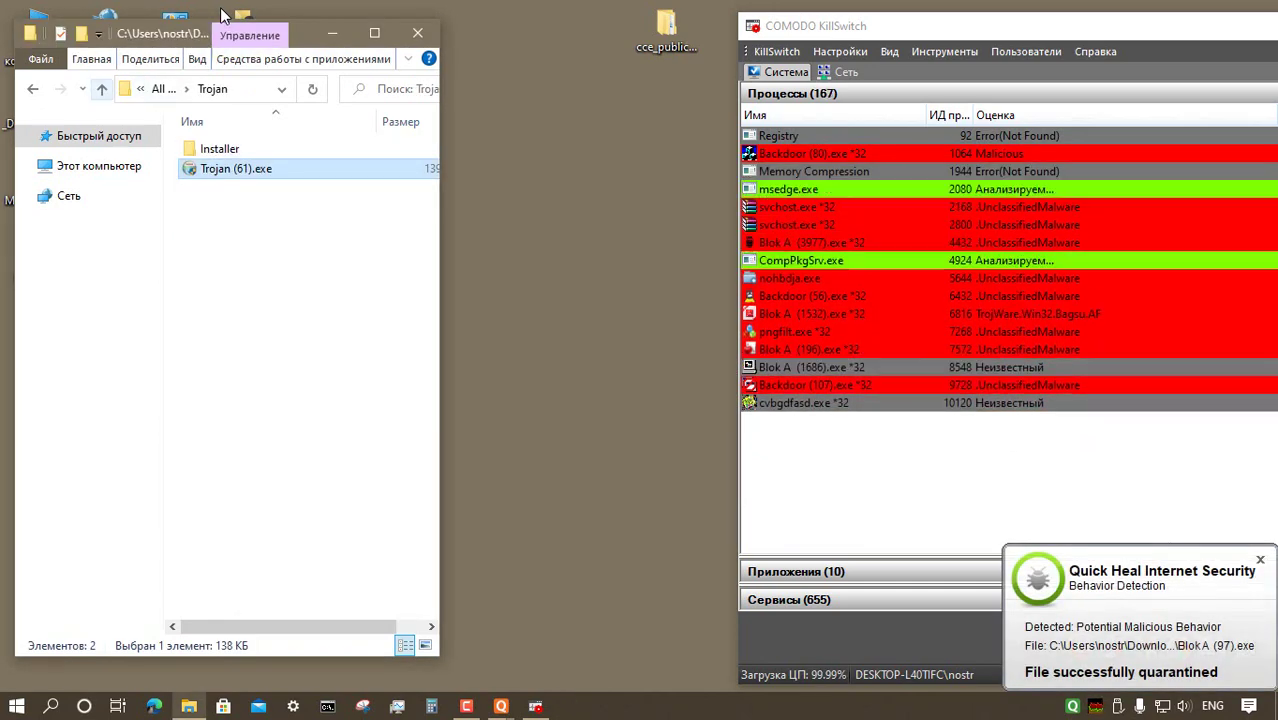
key(alt+Up)
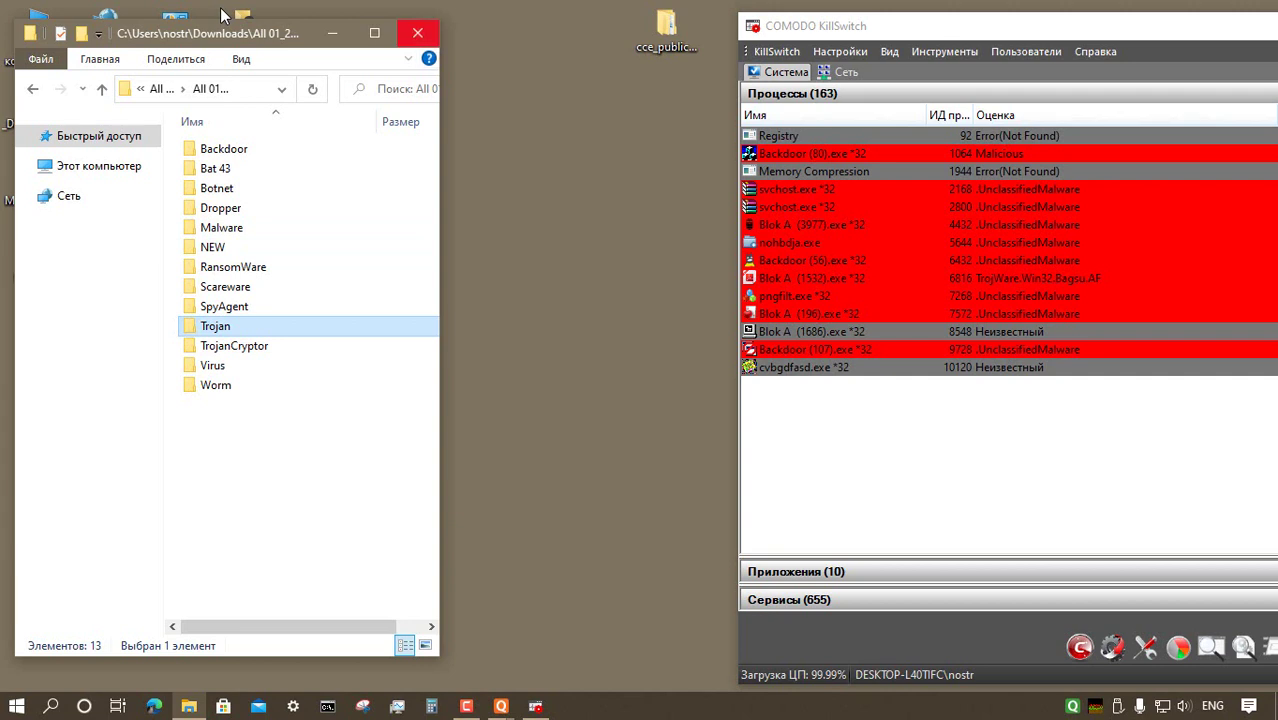
- Open the Для Шифраторов folder inside backup_ and check the files in its Архивы folder for encryption
key(super+d)
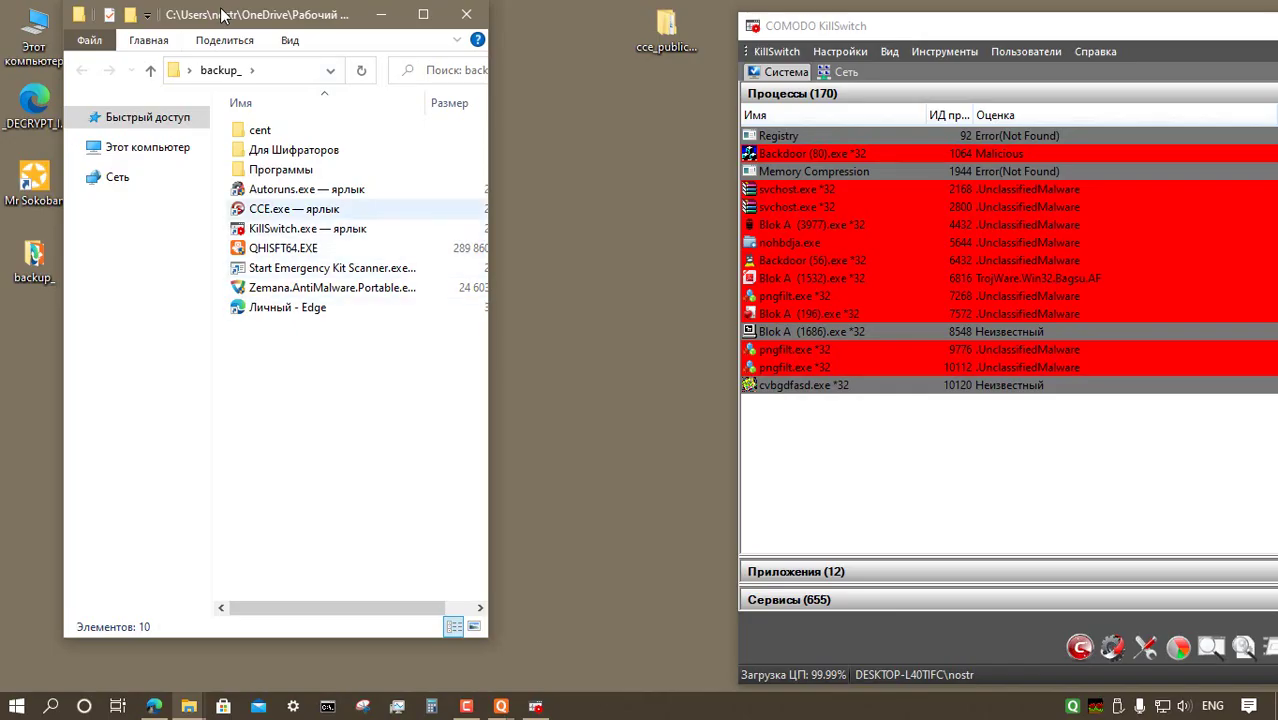
double_click(294, 150)
double_click(270, 130)
click(270, 130)
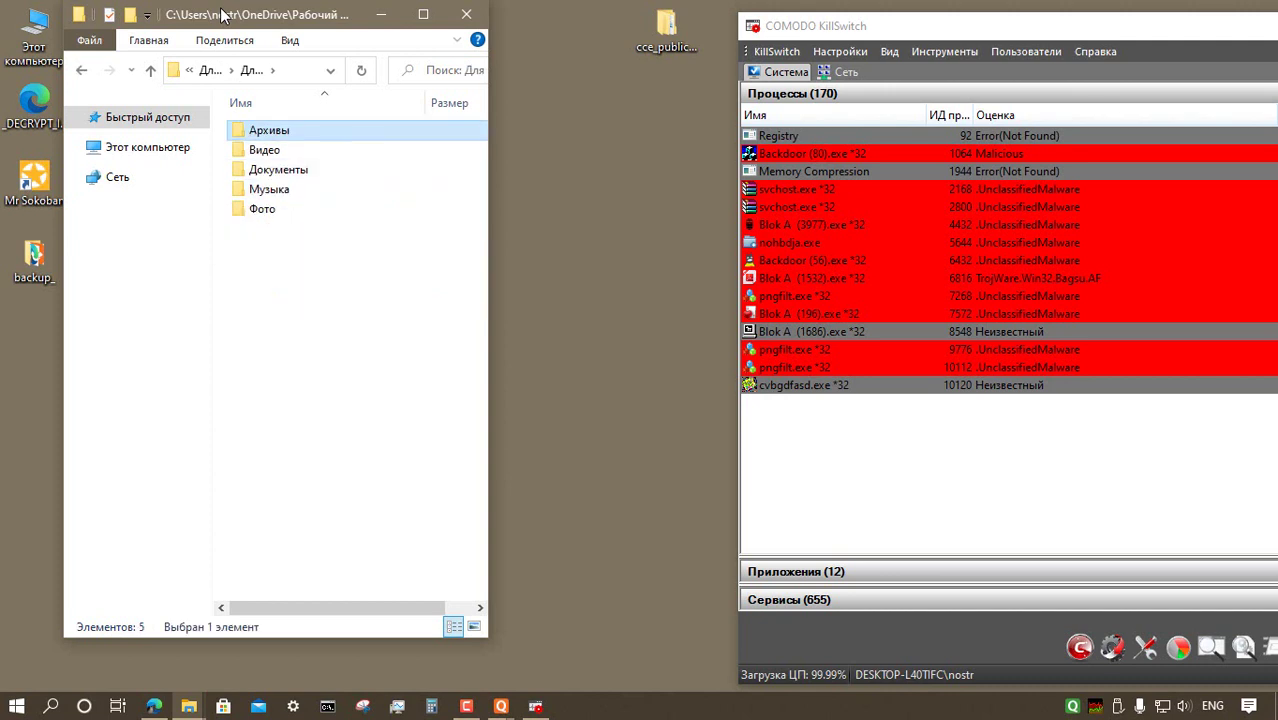
key(Return)
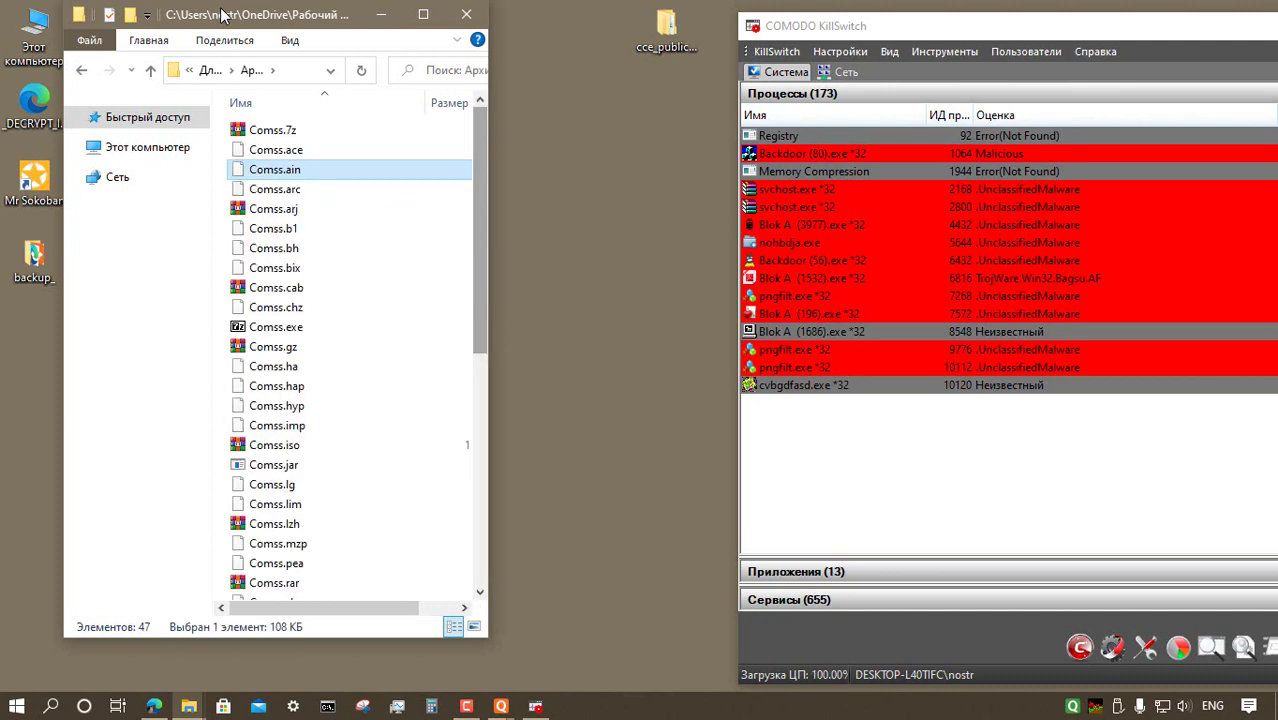
drag(480, 245, 480, 403)
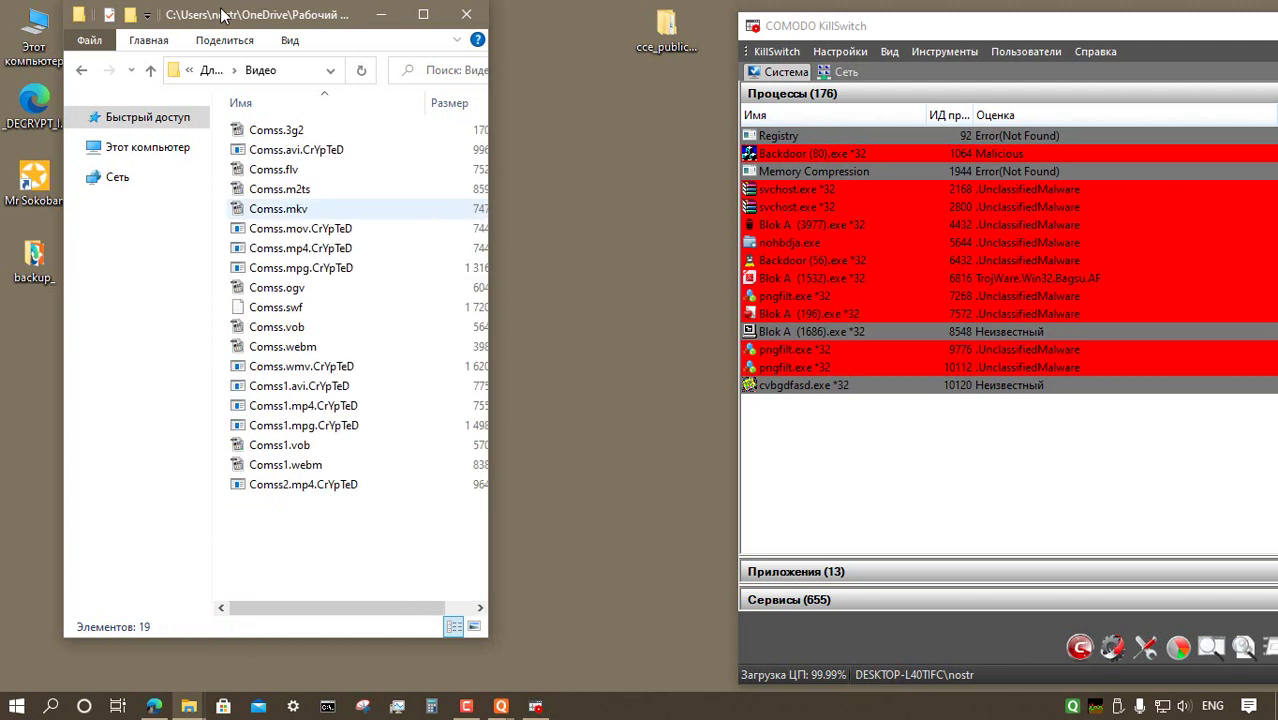
- Check the video files in the Видео folder for encryption
key(Down)
key(Down)
key(Down)
key(Down)
key(Up)
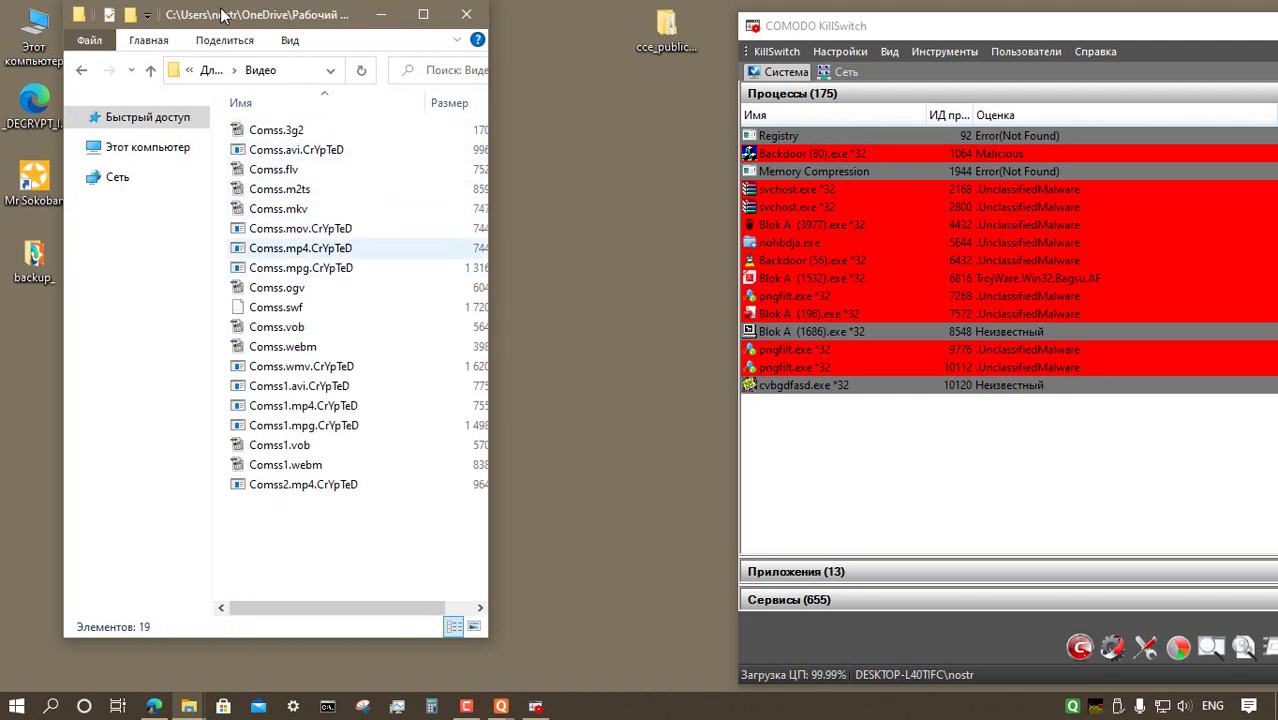
- Examine the Comss video files in the Видео folder for added .CrYpTeD extensions
key(Up)
key(Down)
key(Down)
key(Up)
key(Up)
key(Up)
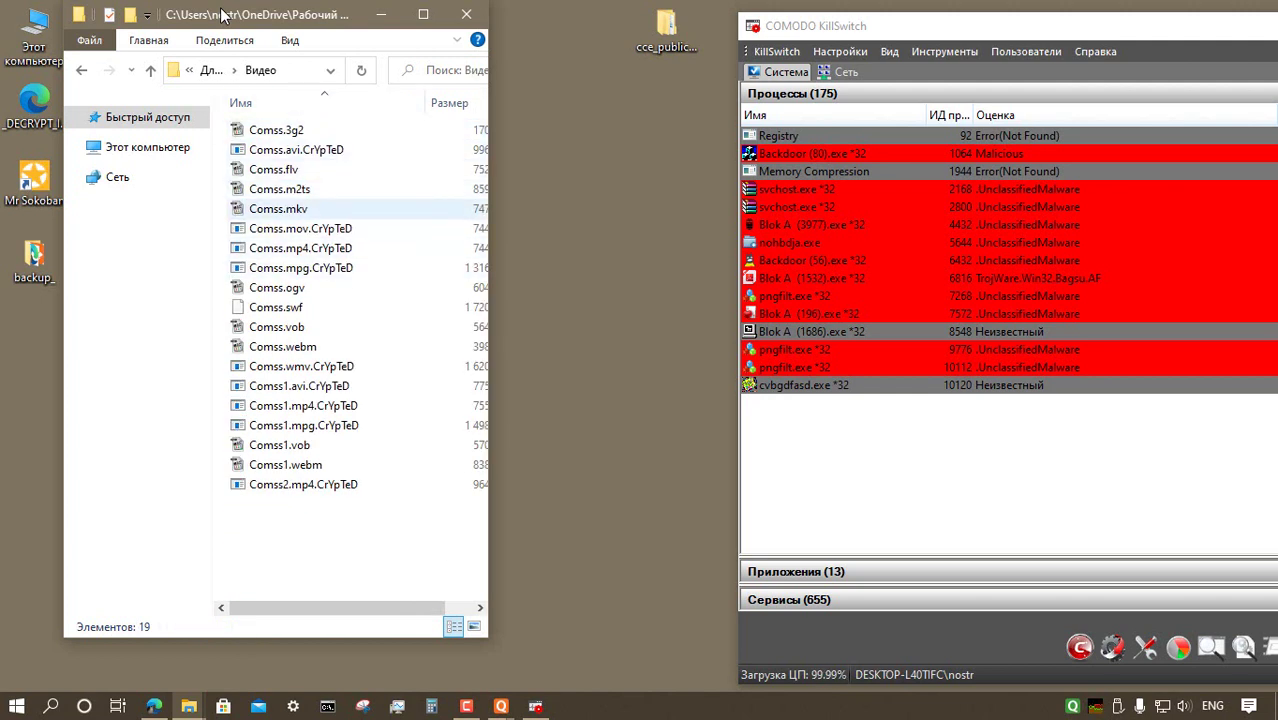
key(Down)
key(Down)
key(Down)
key(Down)
key(Down)
key(Down)
key(Down)
key(Down)
key(Down)
key(Down)
key(Down)
key(Down)
key(Down)
key(Down)
key(Up)
key(Up)
key(Up)
key(Up)
key(Up)
key(Up)
key(Up)
key(Up)
key(Up)
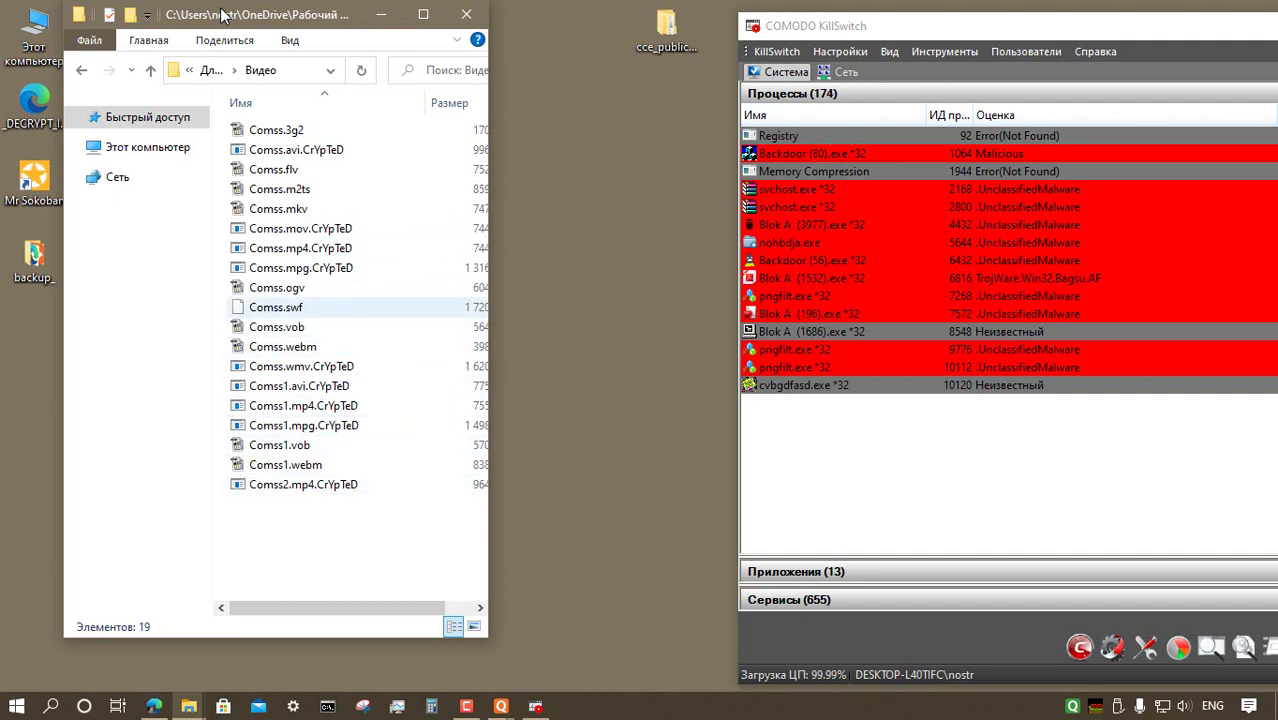
- Check the test files in the Документы folder and in the Музыка folder for encryption
key(alt+Up)
key(Down)
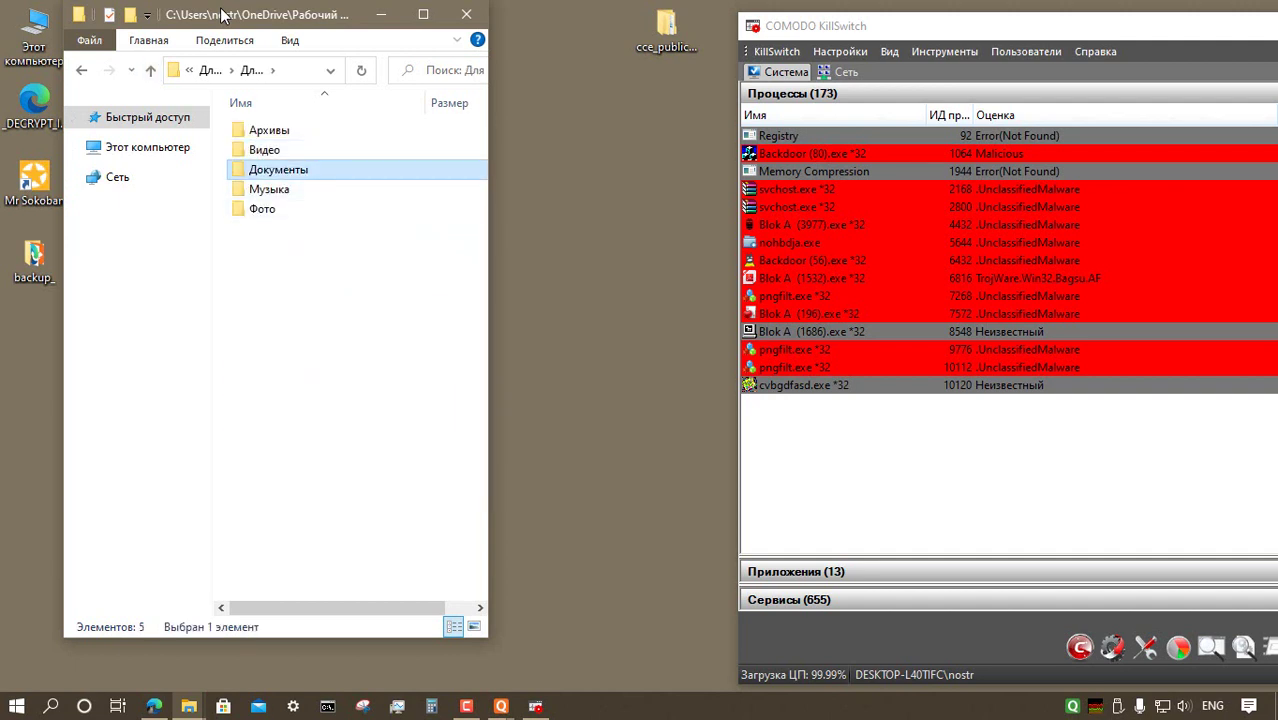
key(Return)
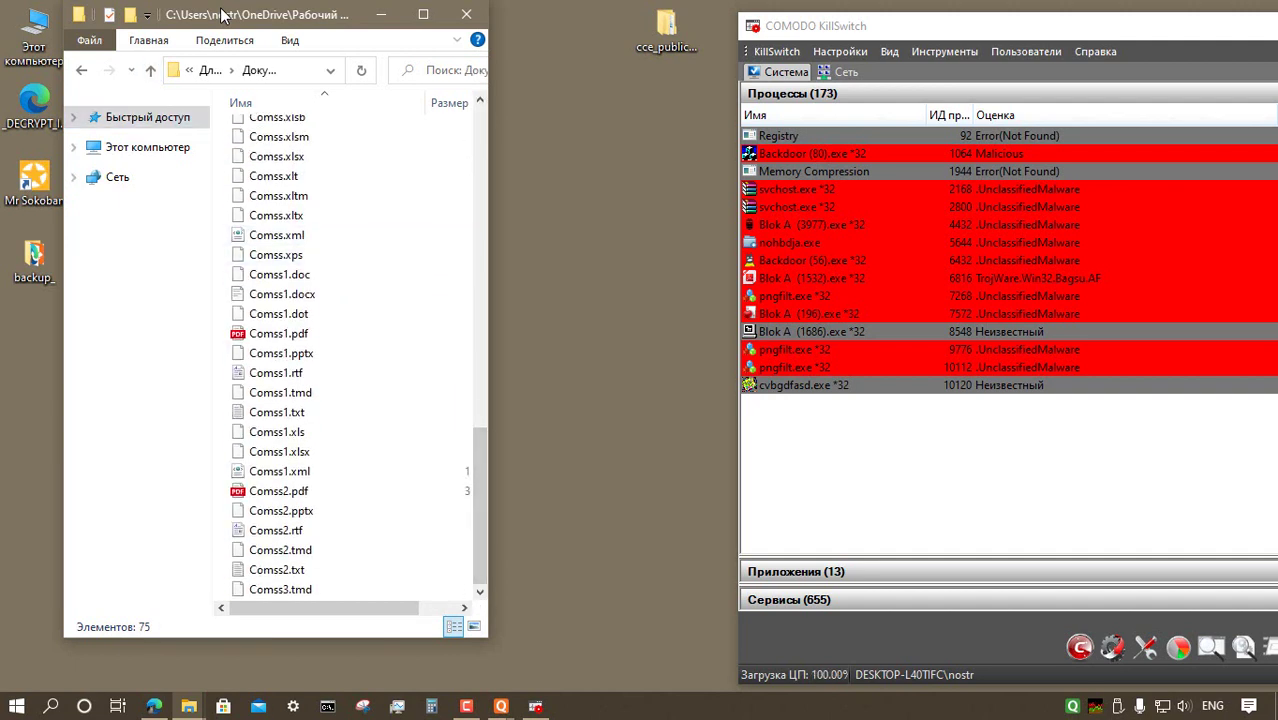
click(151, 70)
double_click(276, 268)
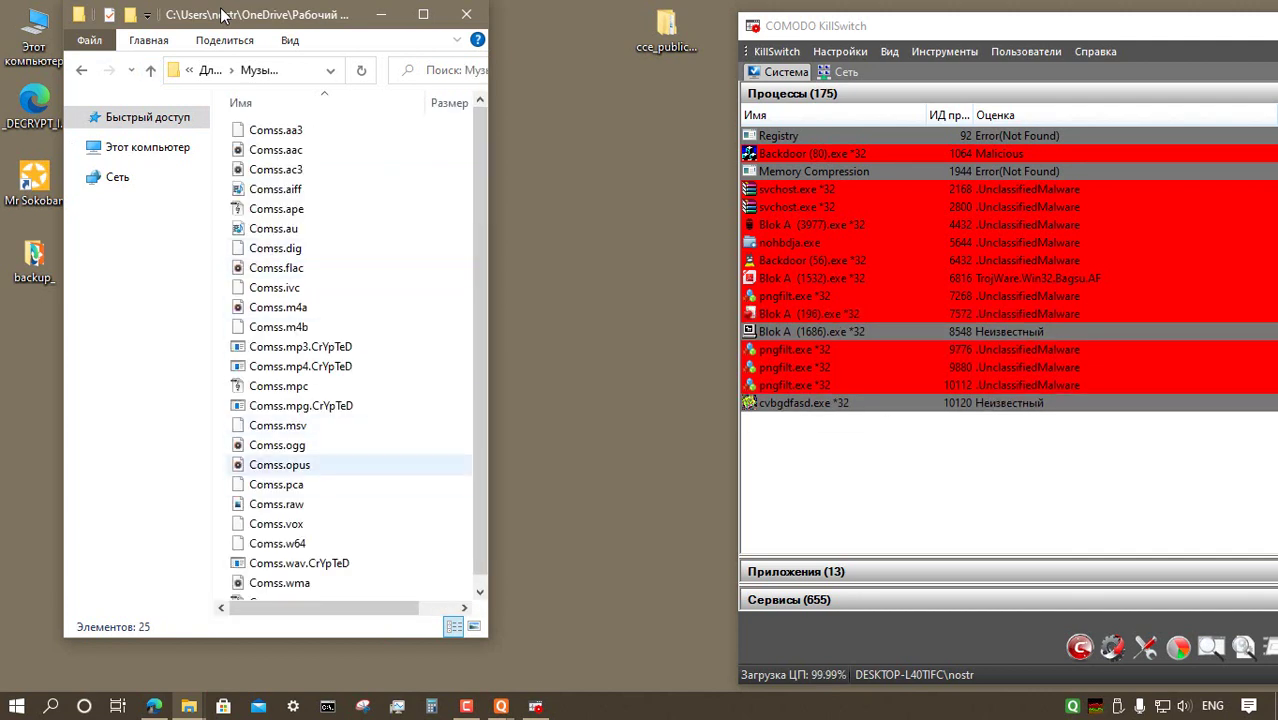
- Check the image files in the Фото folder for encryption, and go back up out of the test folders
key(alt+Up)
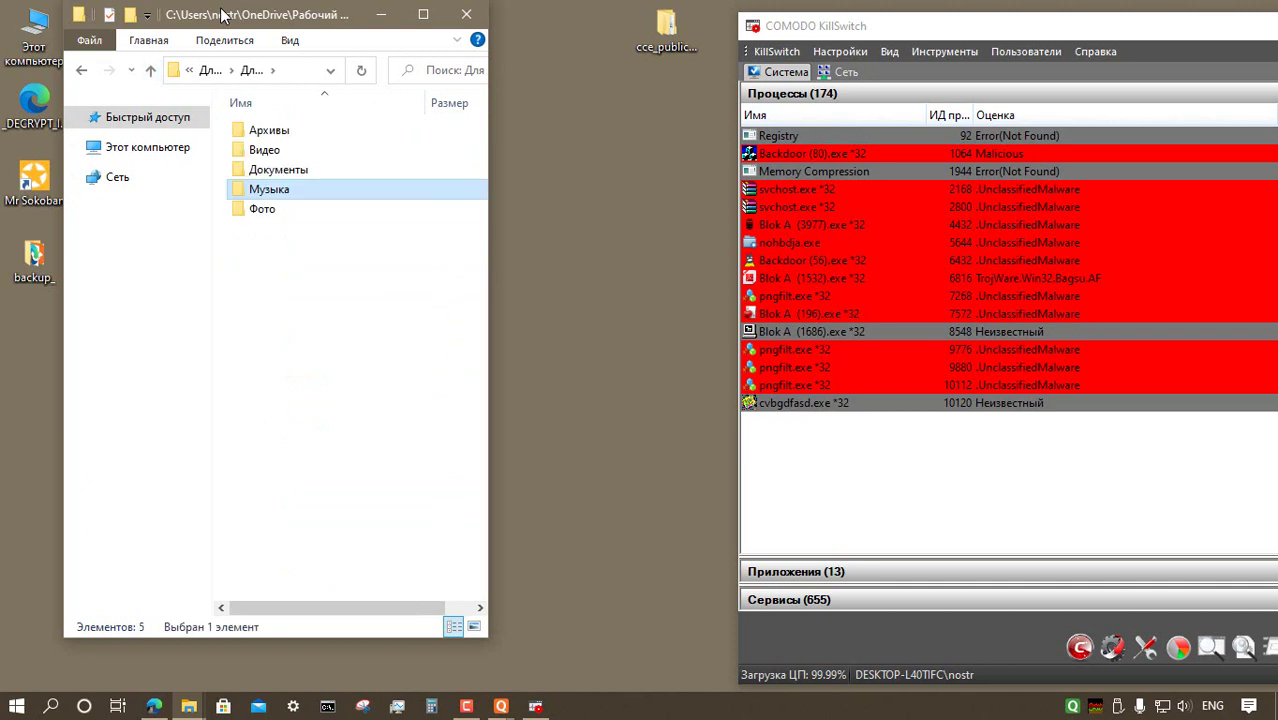
key(Down)
key(Return)
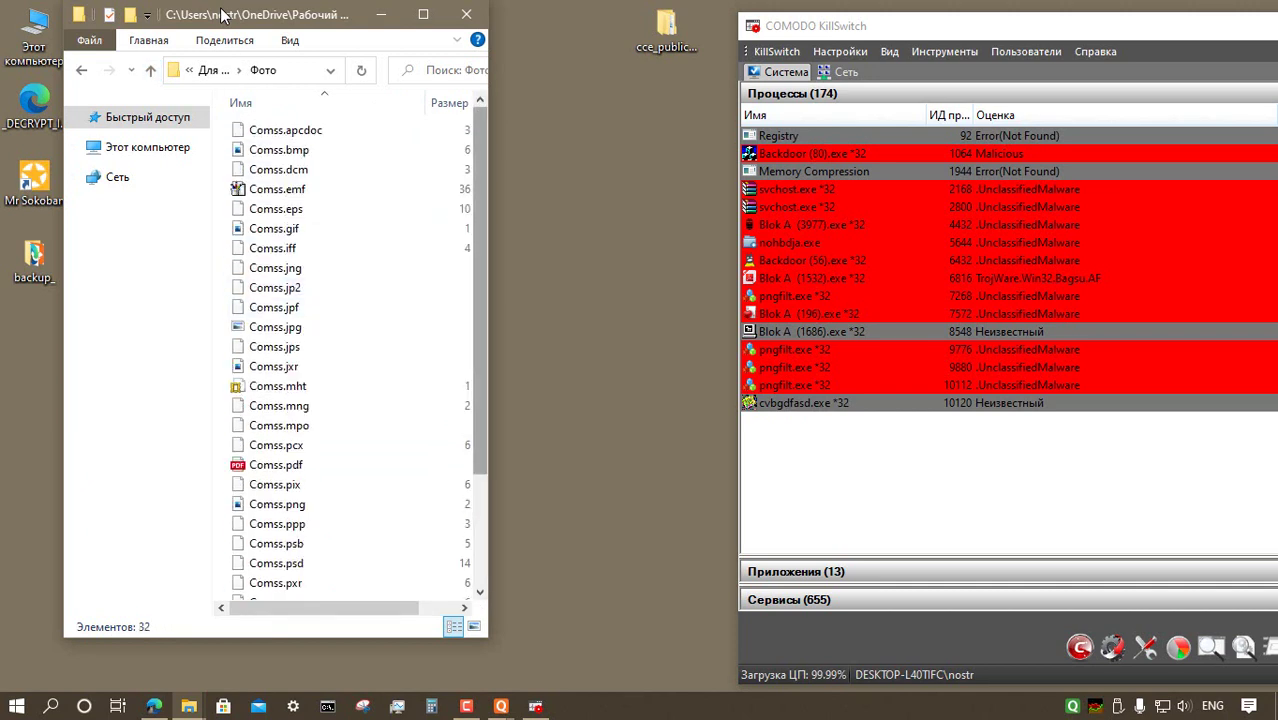
key(alt+Up)
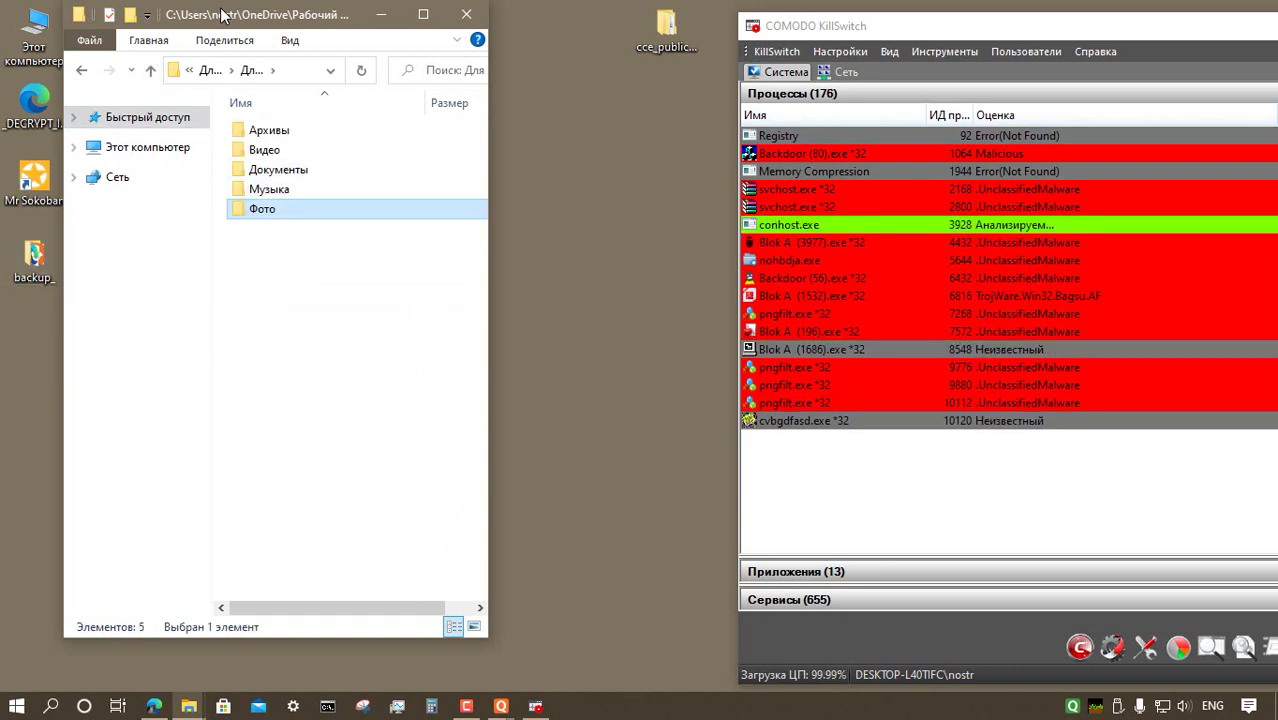
key(alt+Up)
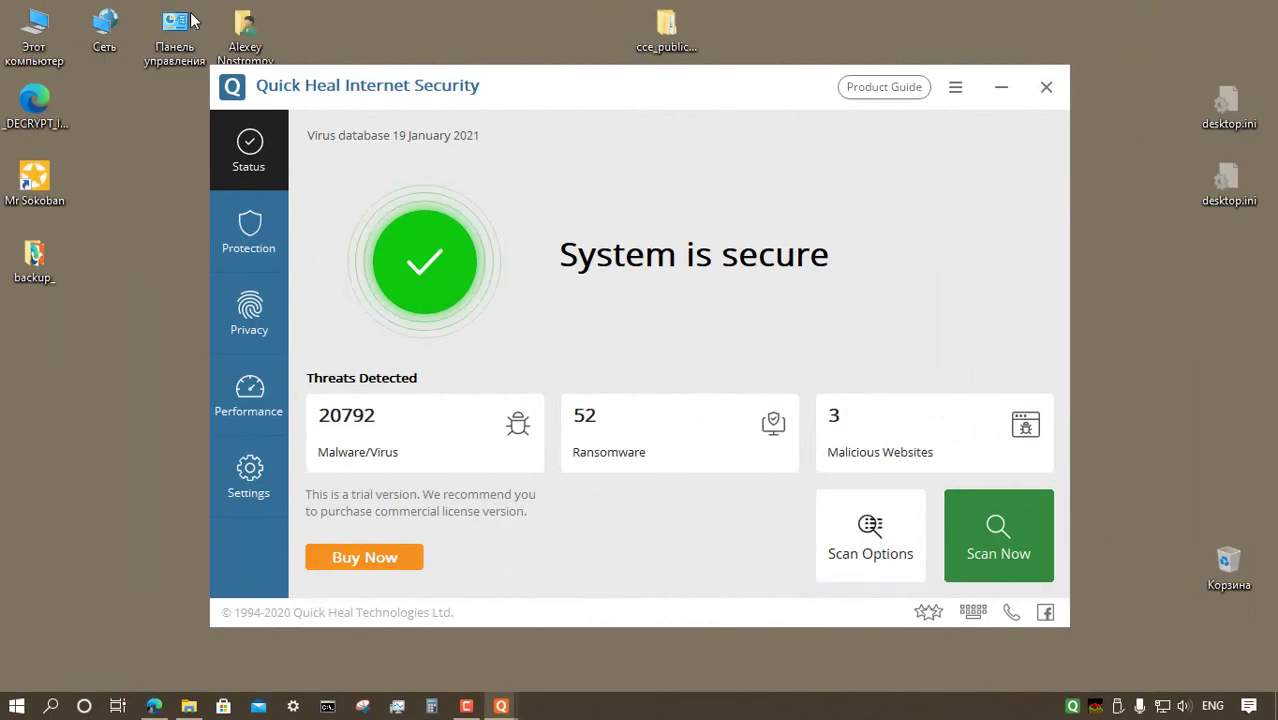
- Start a Full System Scan from the scan options of Quick Heal Internet Security
key(space)
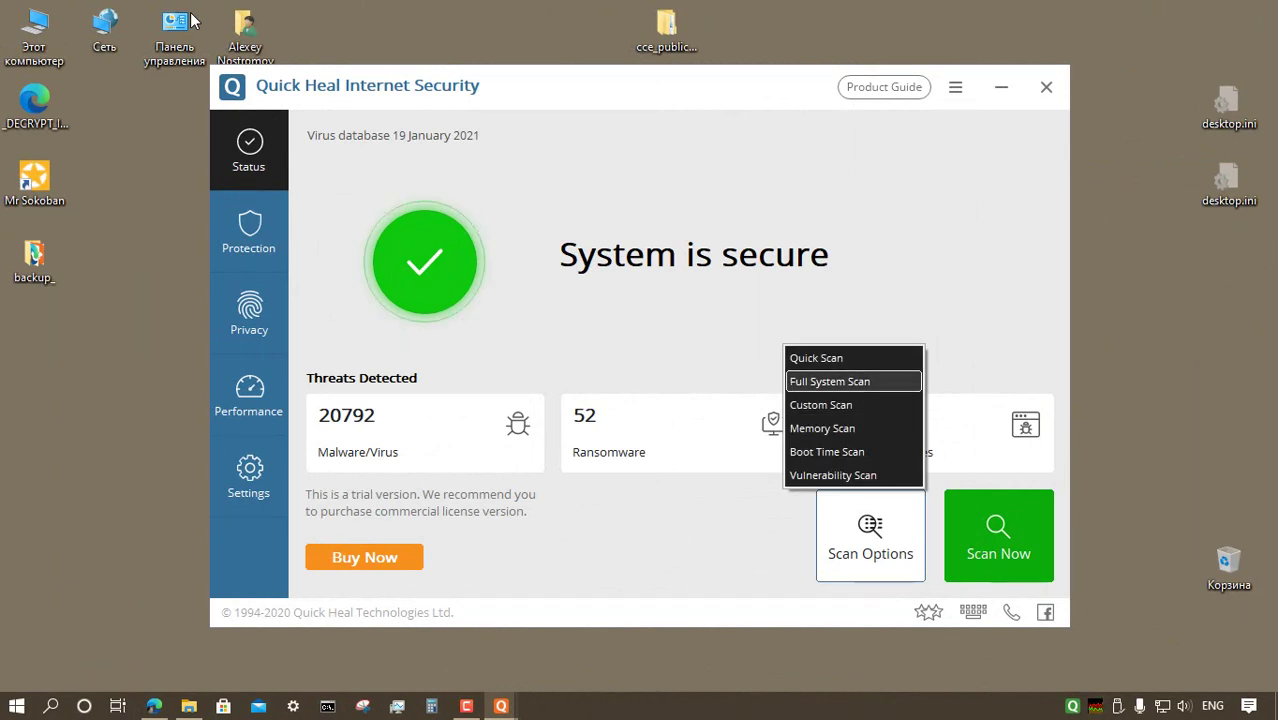
key(Return)
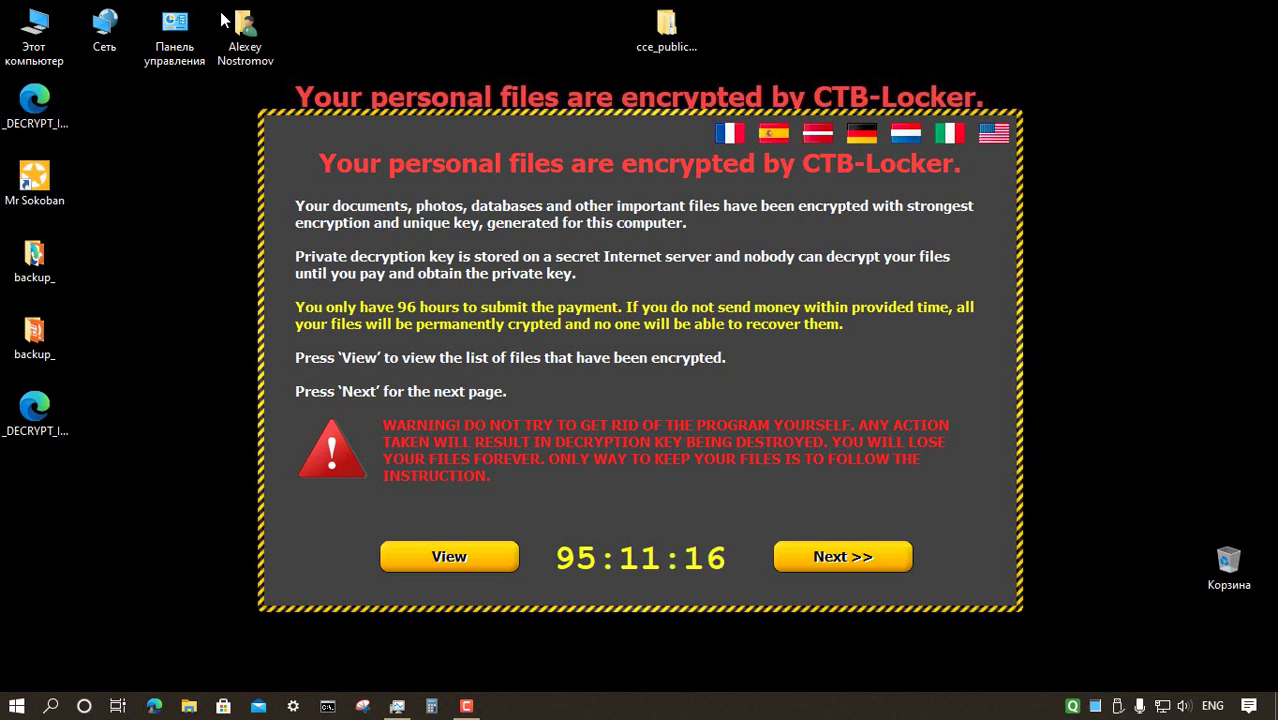
- Open the blue-icon backup_ folder on the desktop and go to the inner Для Шифраторов folder with the test files
key(Down)
key(Down)
key(Down)
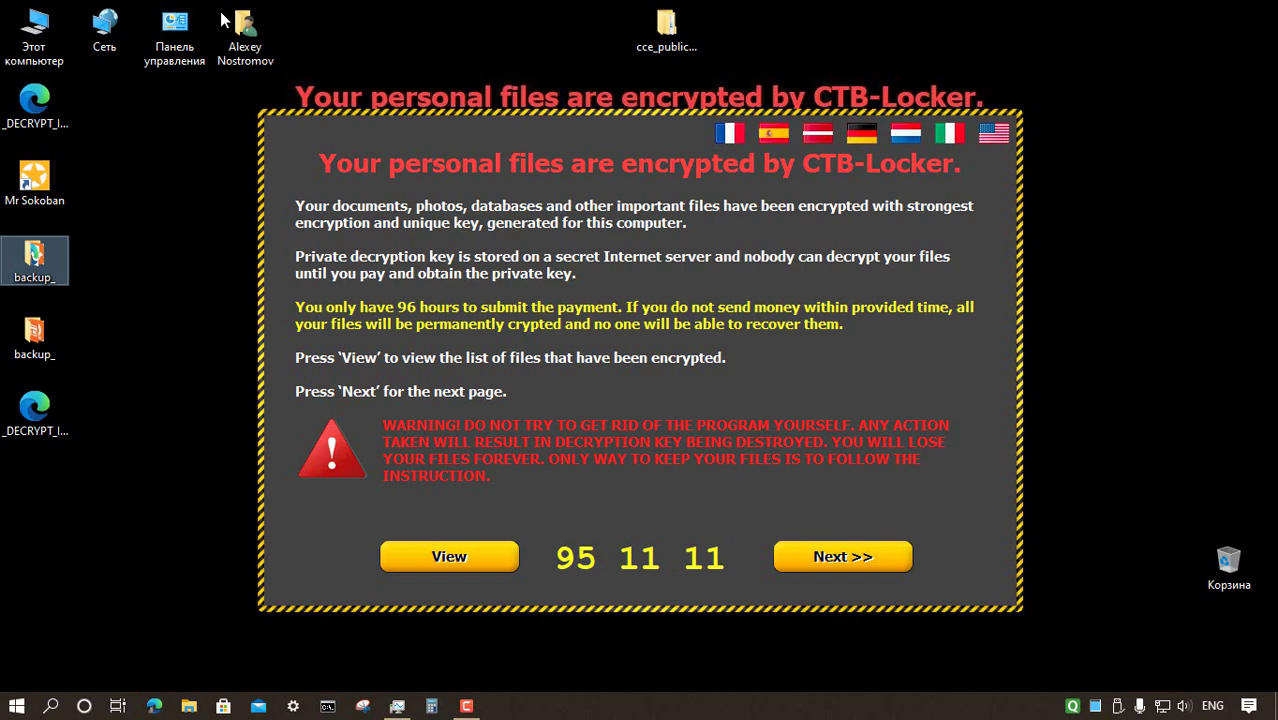
key(Return)
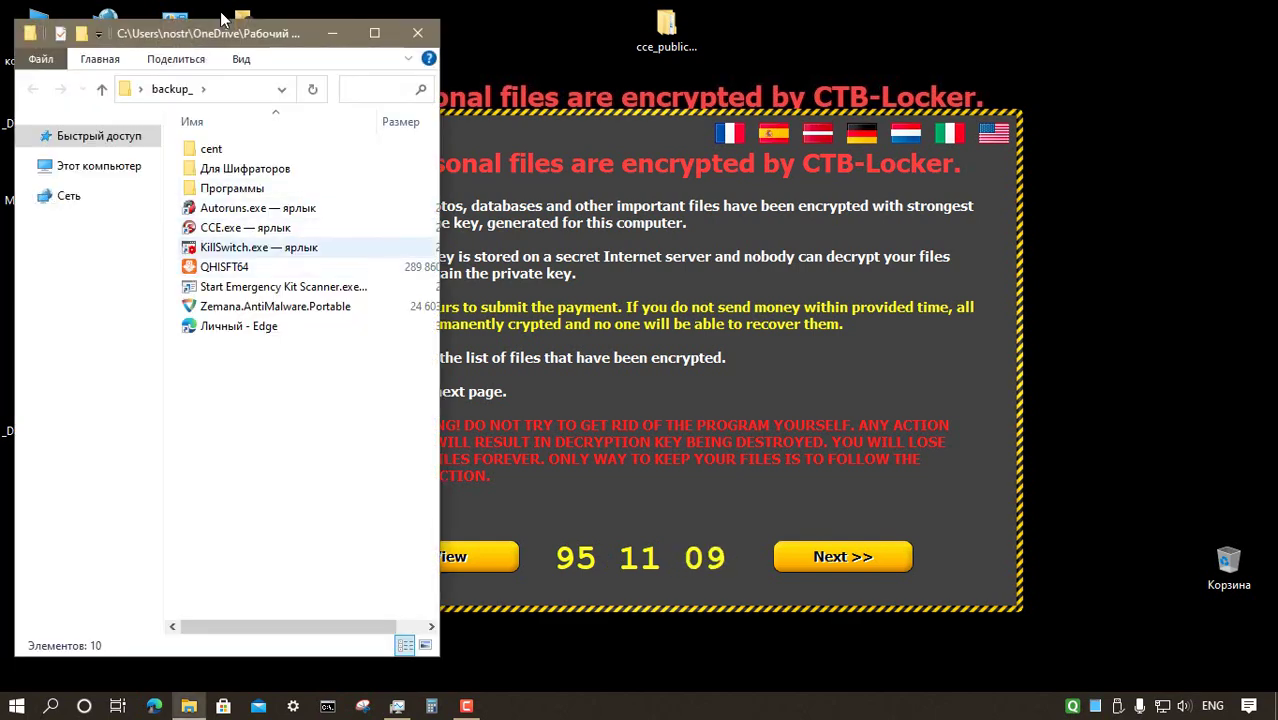
click(232, 188)
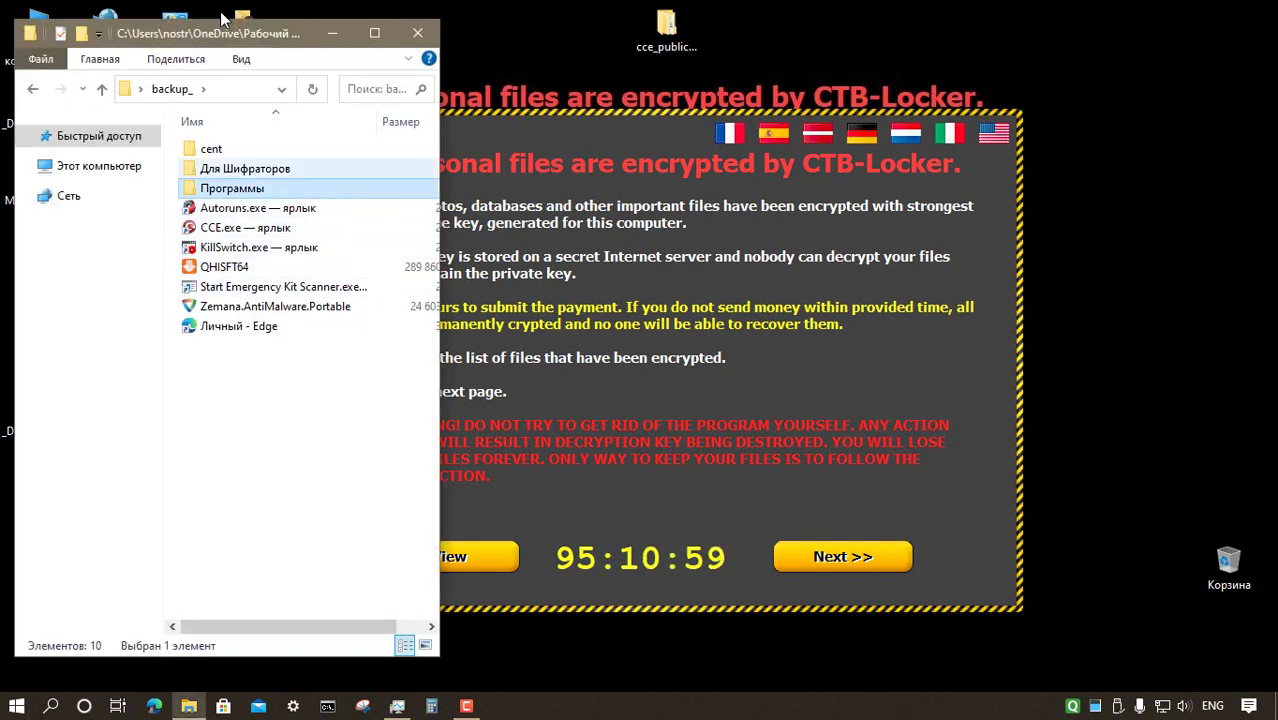
key(Up)
key(Return)
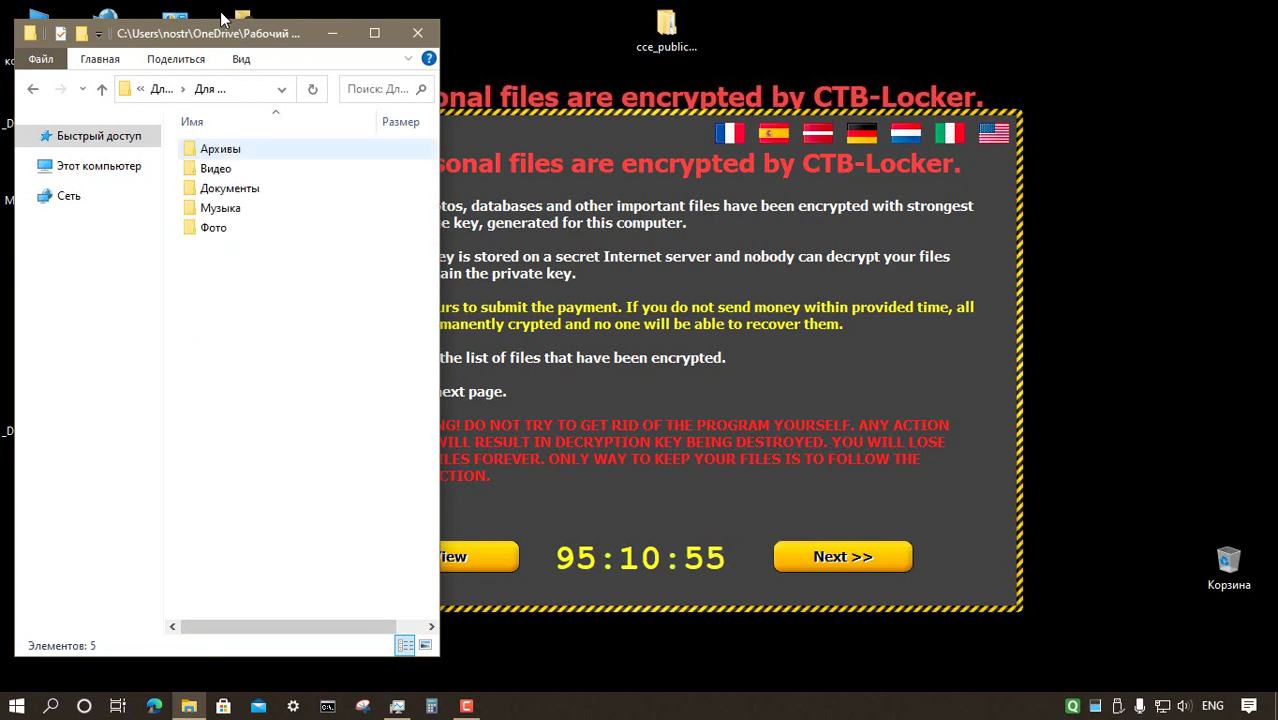
- Examine the archive files in the Архивы folder for encrypted extensions
key(Down)
key(Return)
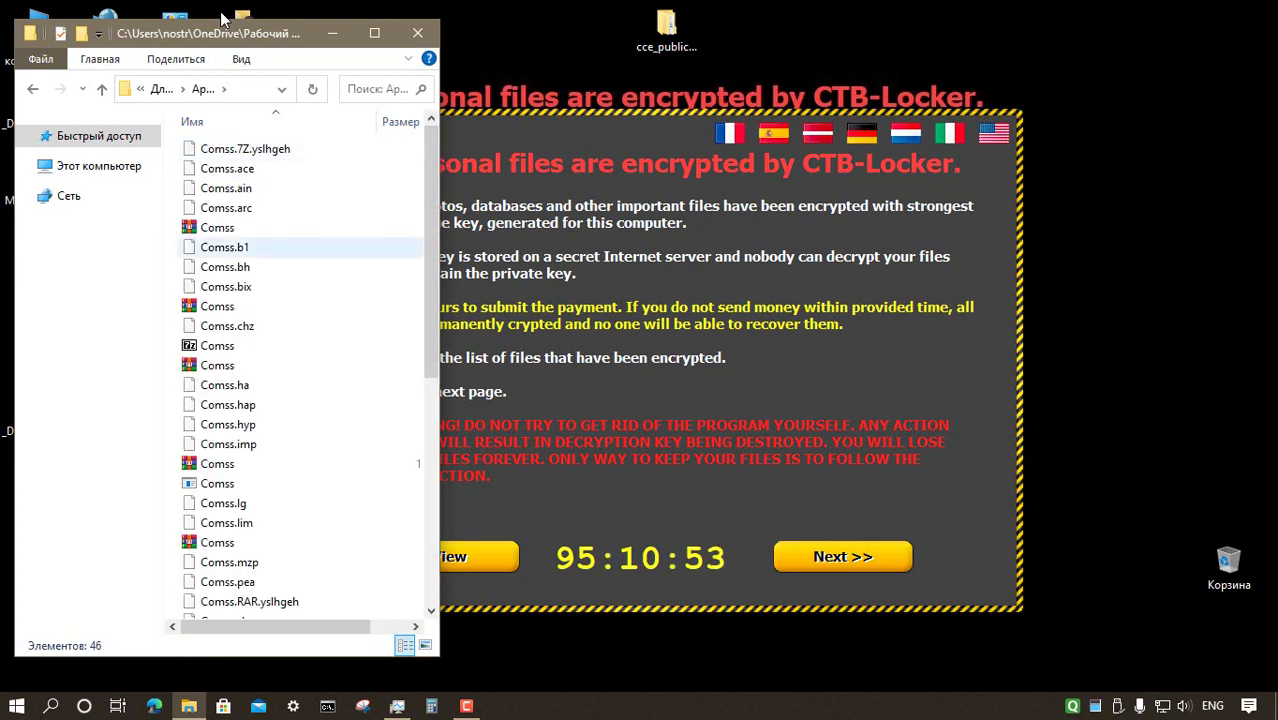
scroll(300, 270, down, 4)
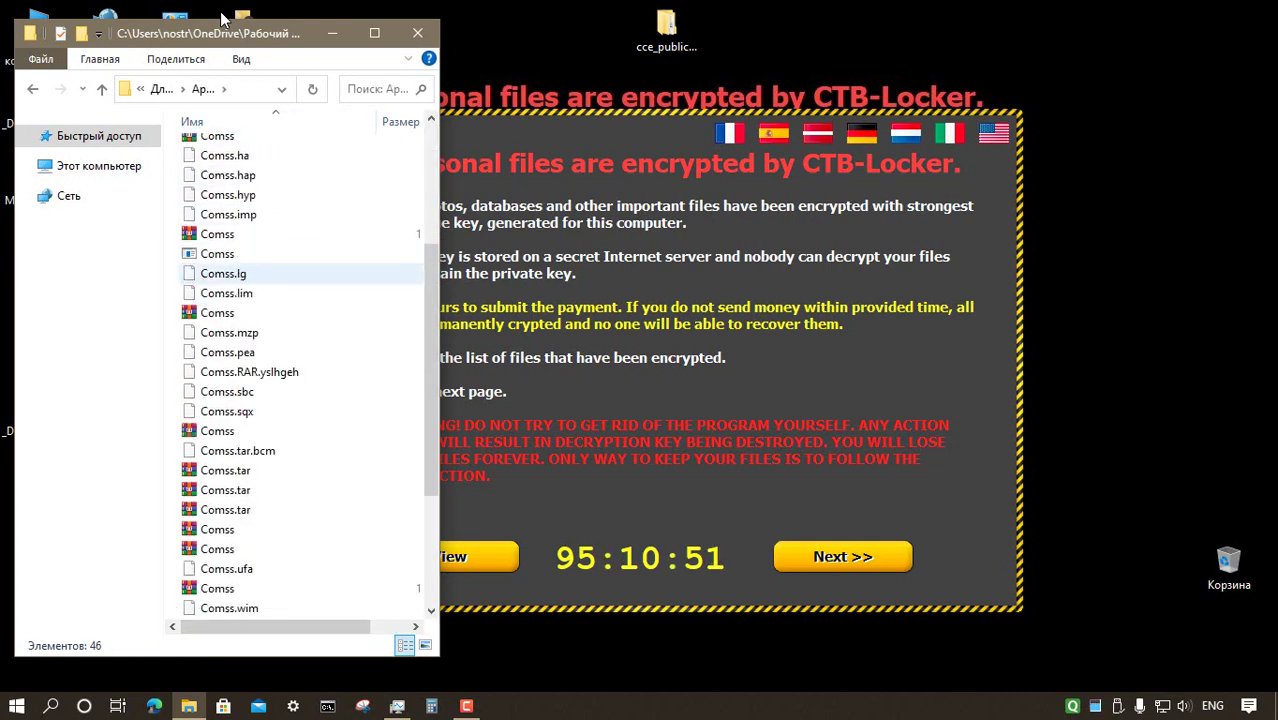
scroll(300, 272, down, 4)
scroll(300, 272, up, 8)
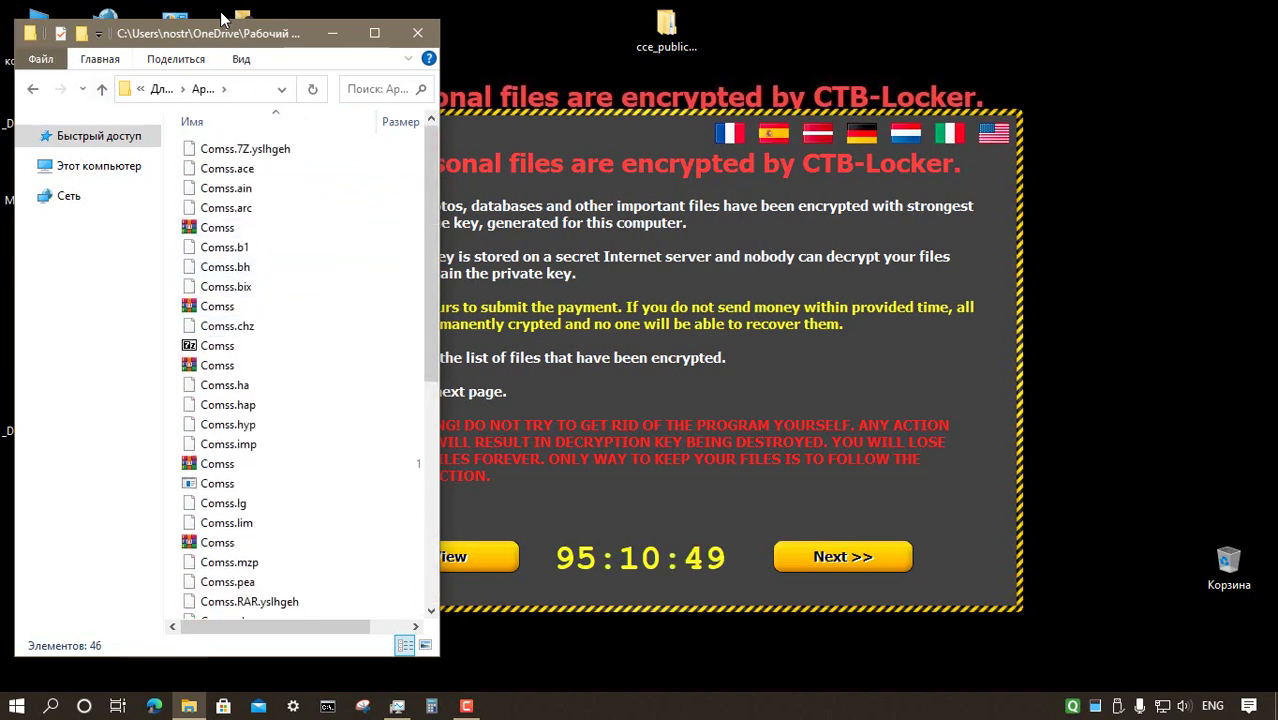
- Examine the Документы and Музыка folders for files with changed extensions
key(alt+Up)
key(Down)
key(Return)
key(Down)
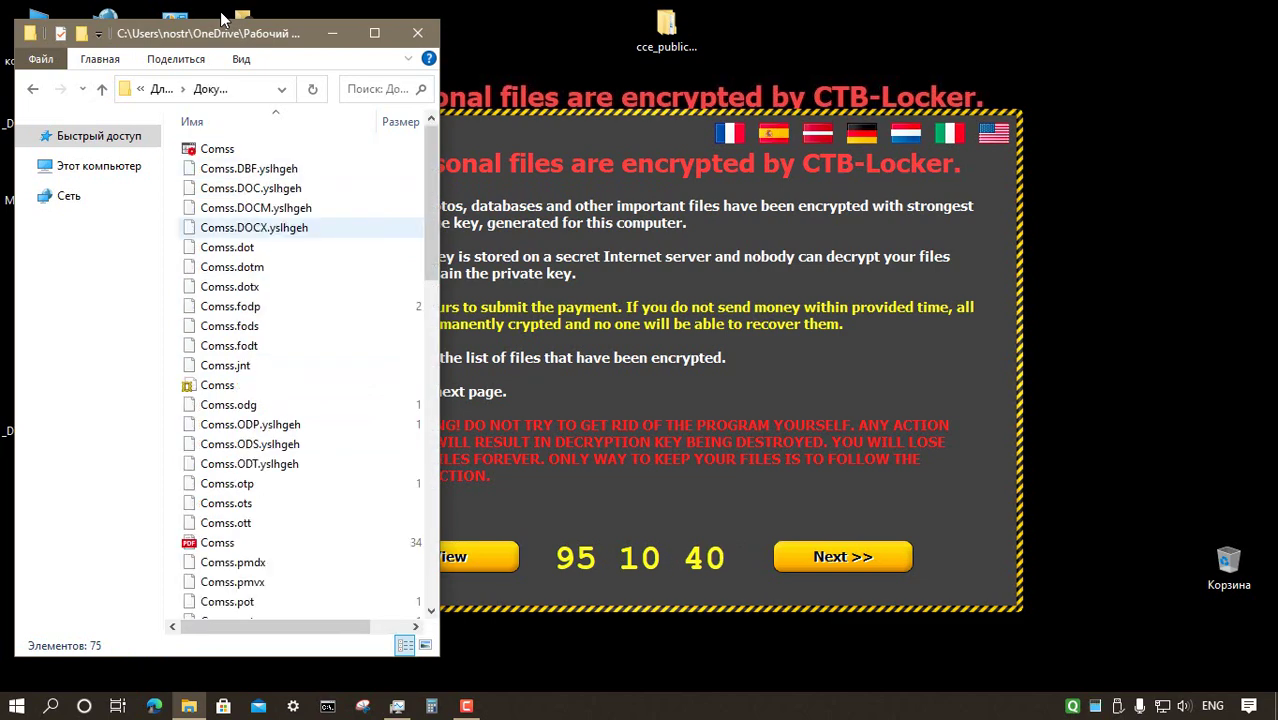
click(102, 89)
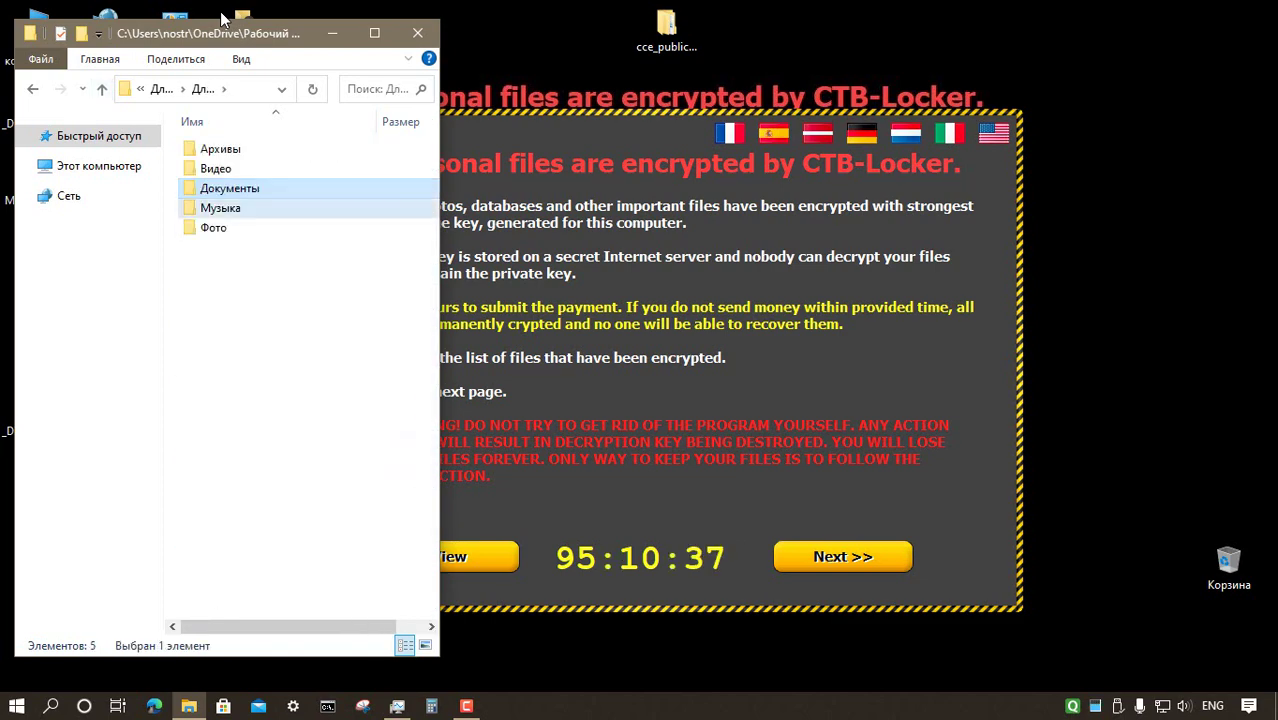
key(Return)
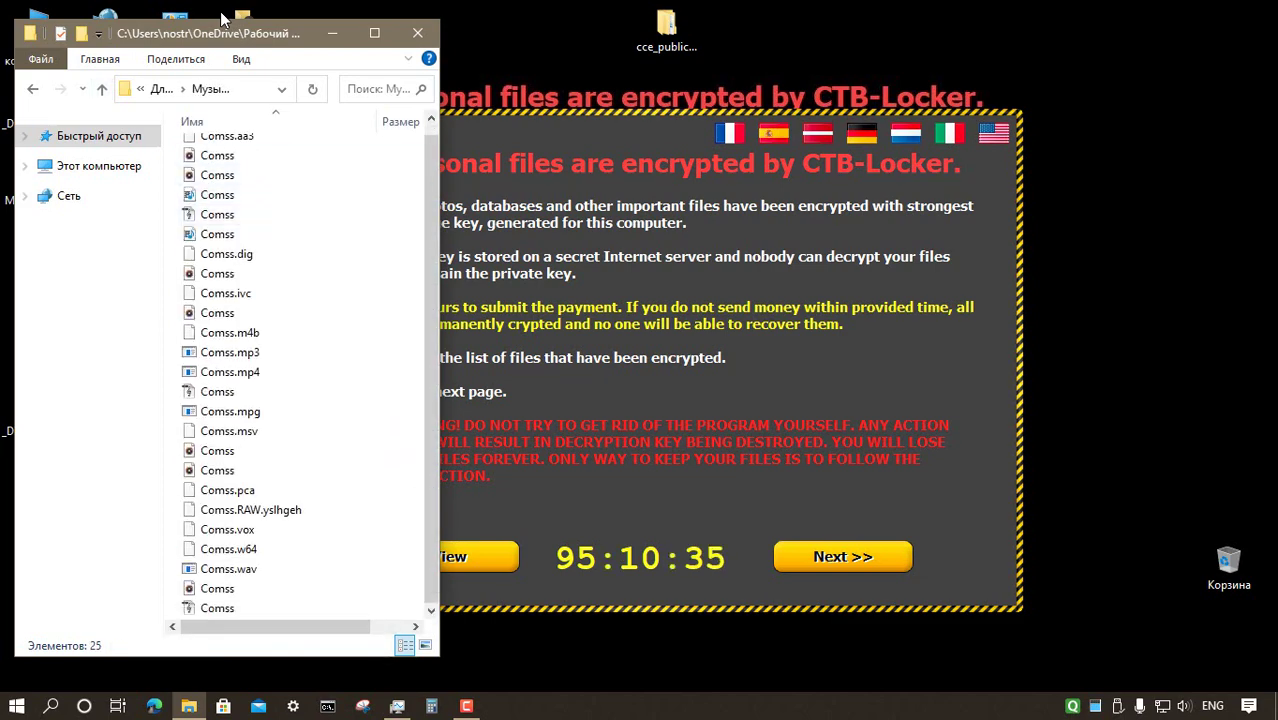
- Examine the Фото folder for encrypted images, then return to the parent folder and close the file window
click(102, 89)
double_click(226, 287)
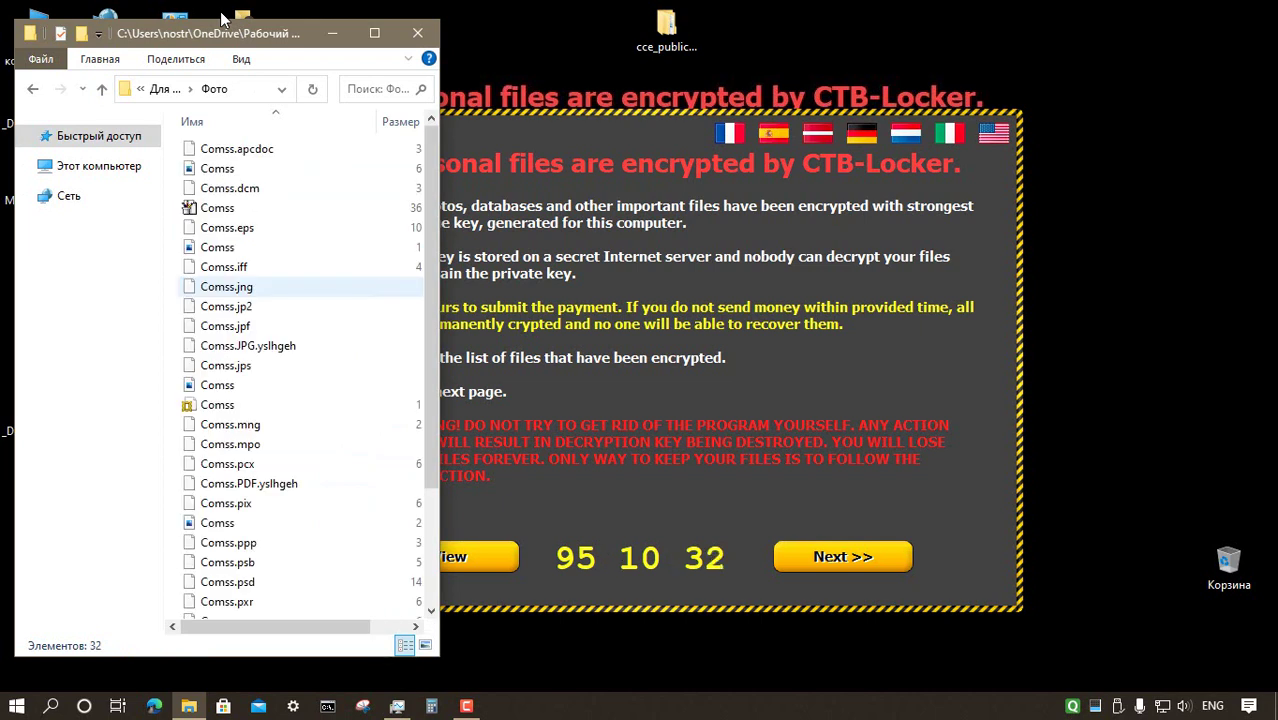
scroll(300, 288, down, 3)
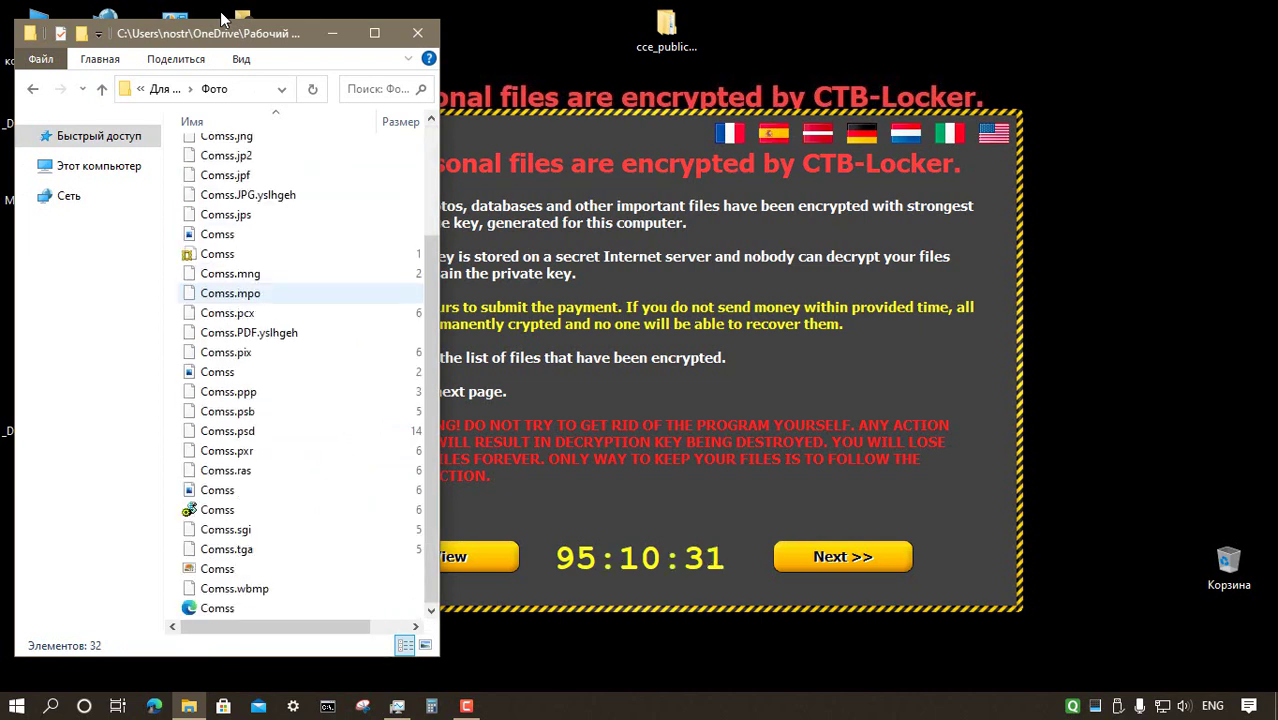
scroll(300, 335, up, 3)
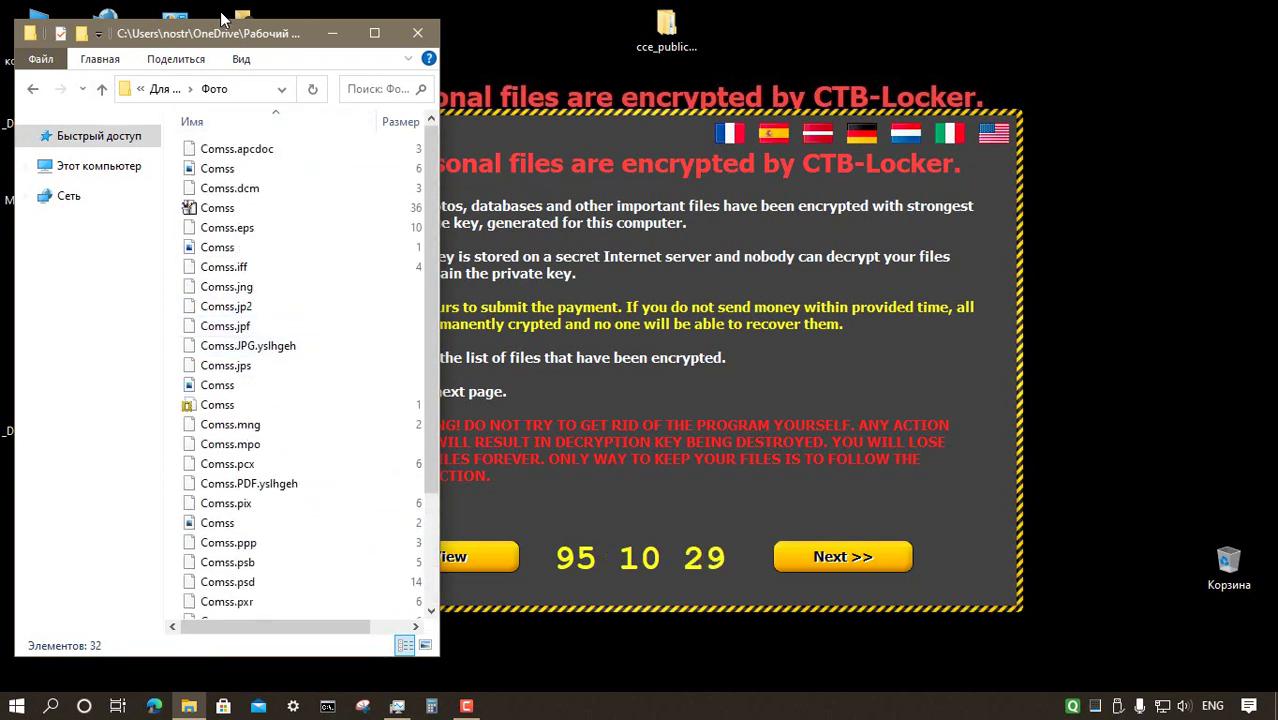
key(alt+Up)
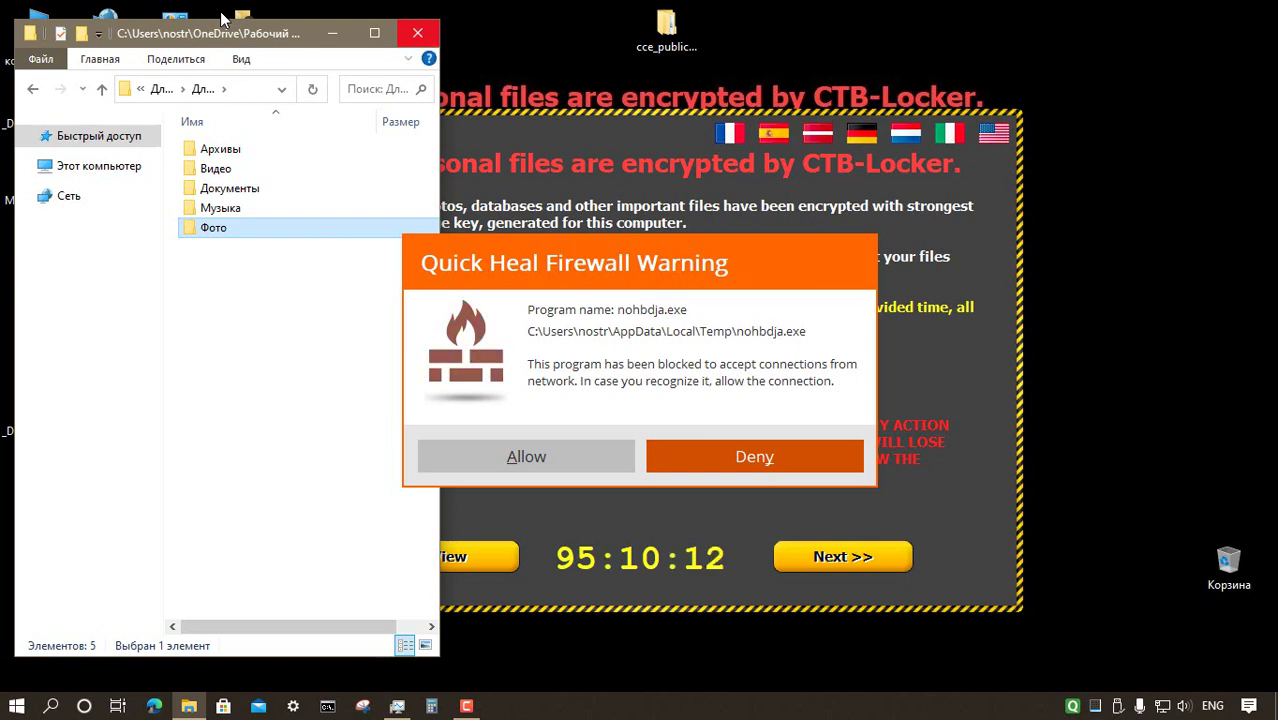
click(418, 33)
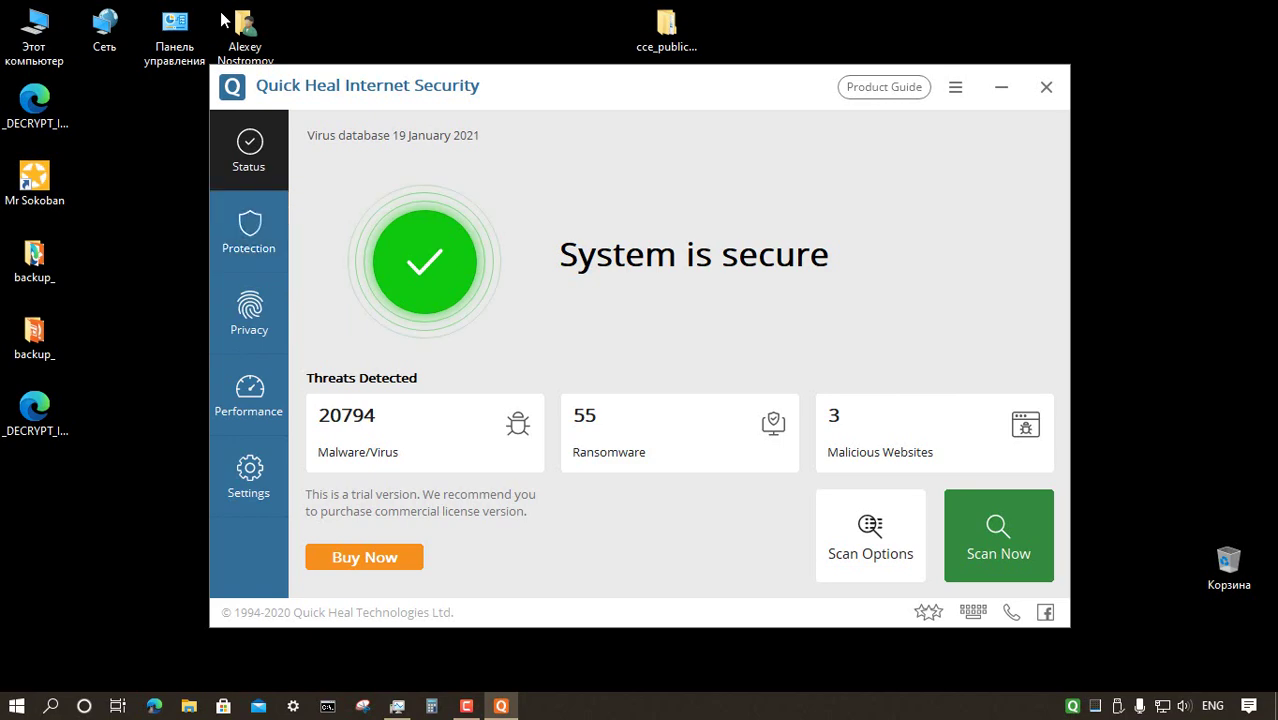
- Minimize Quick Heal, switch to Task Manager, examine its startup entries for malware such as nohbdja and svchost, and close it
click(1001, 87)
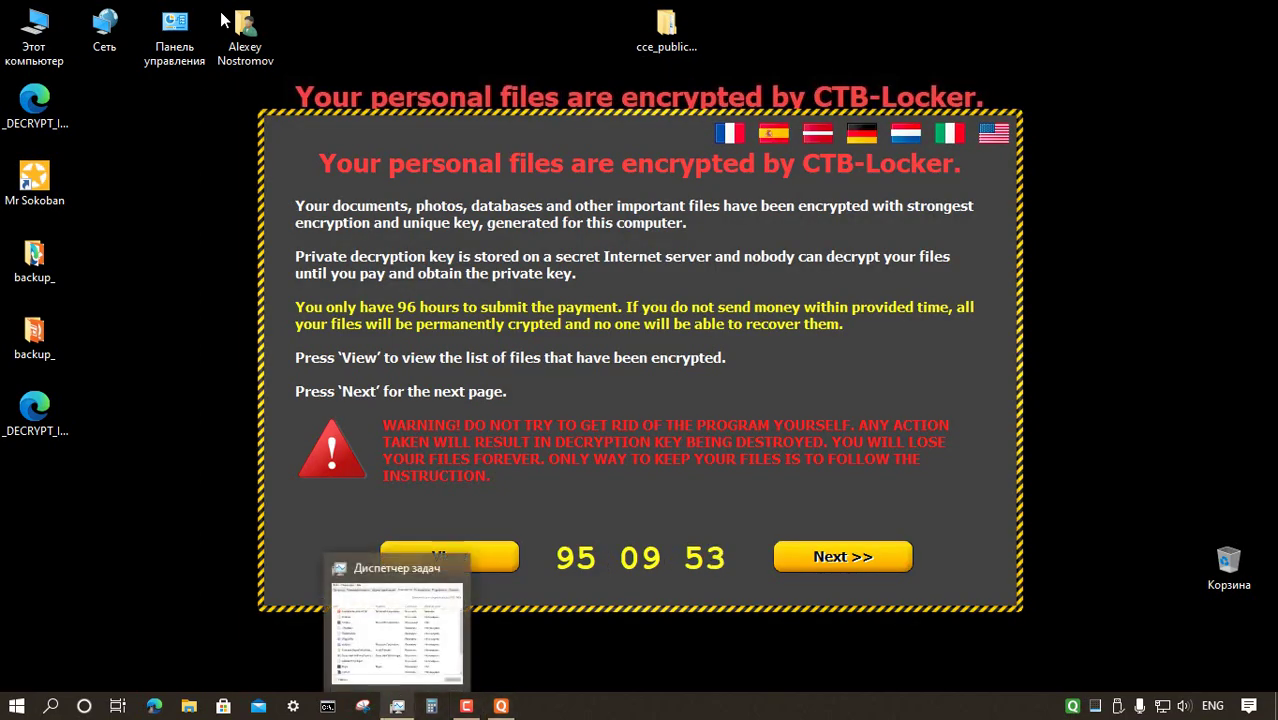
click(397, 706)
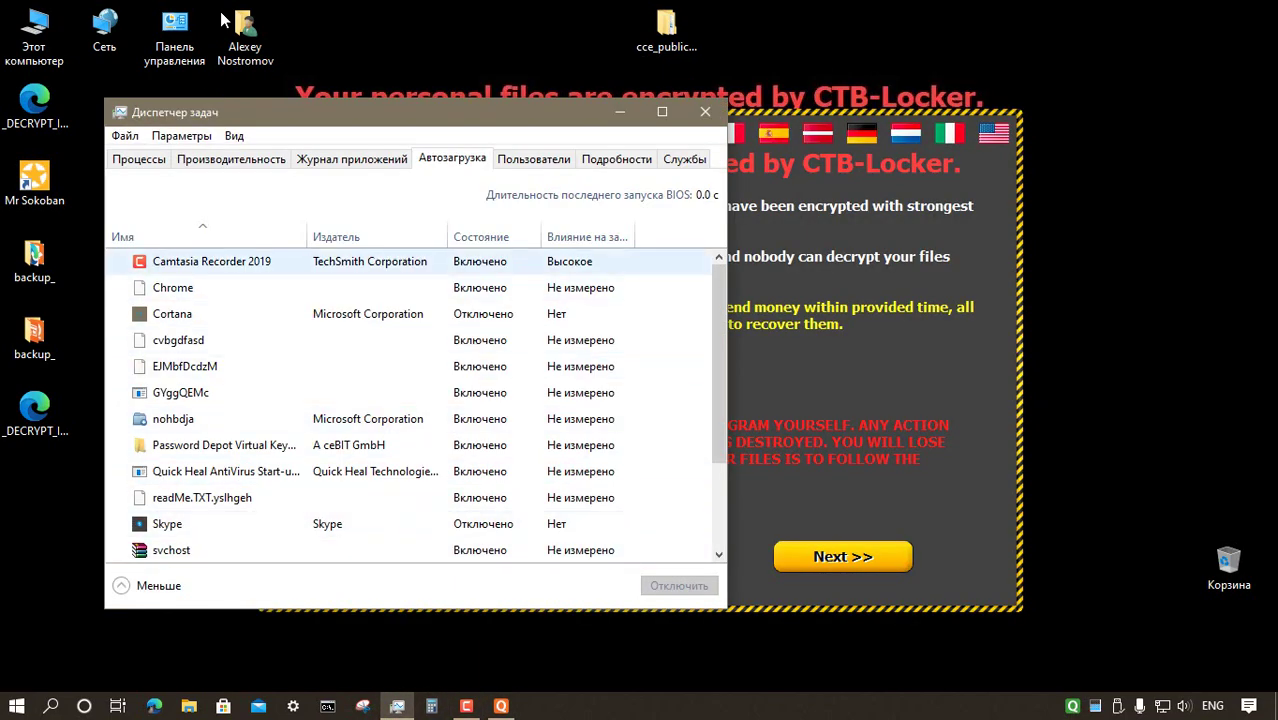
key(Down)
key(Down)
key(Down)
key(Down)
key(Down)
key(Down)
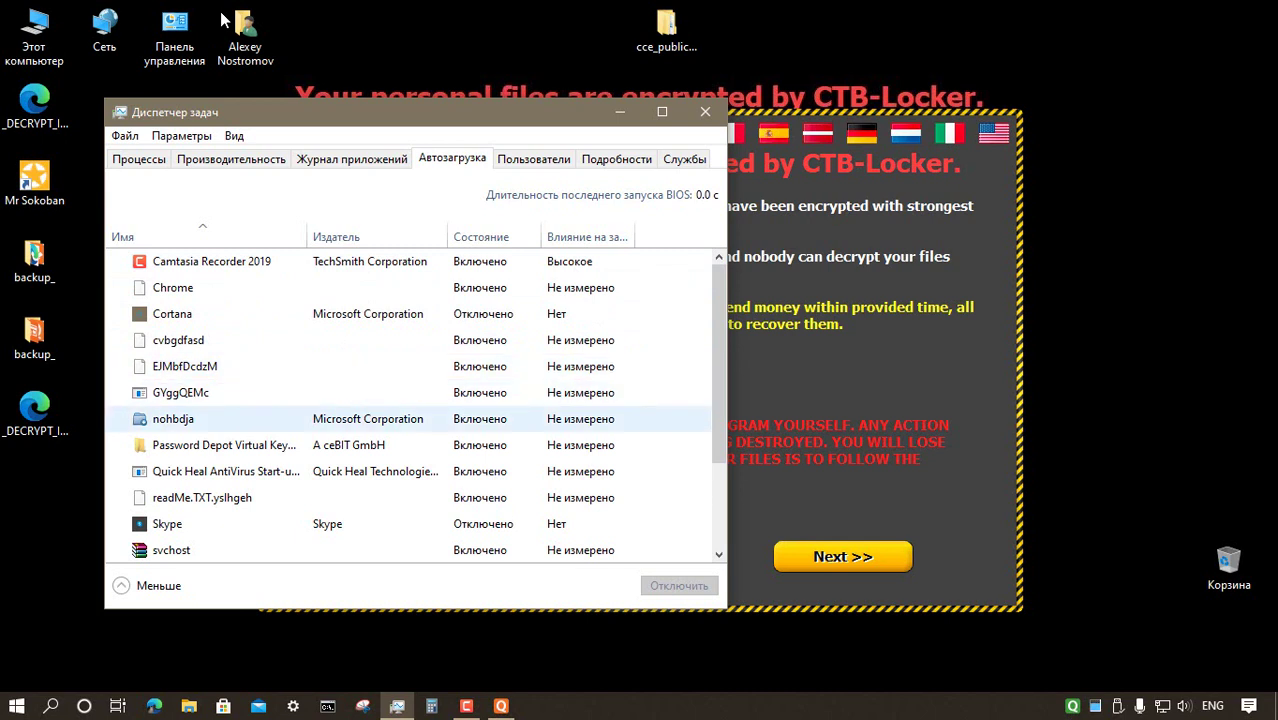
key(Down)
key(Down)
key(Down)
key(Down)
key(Down)
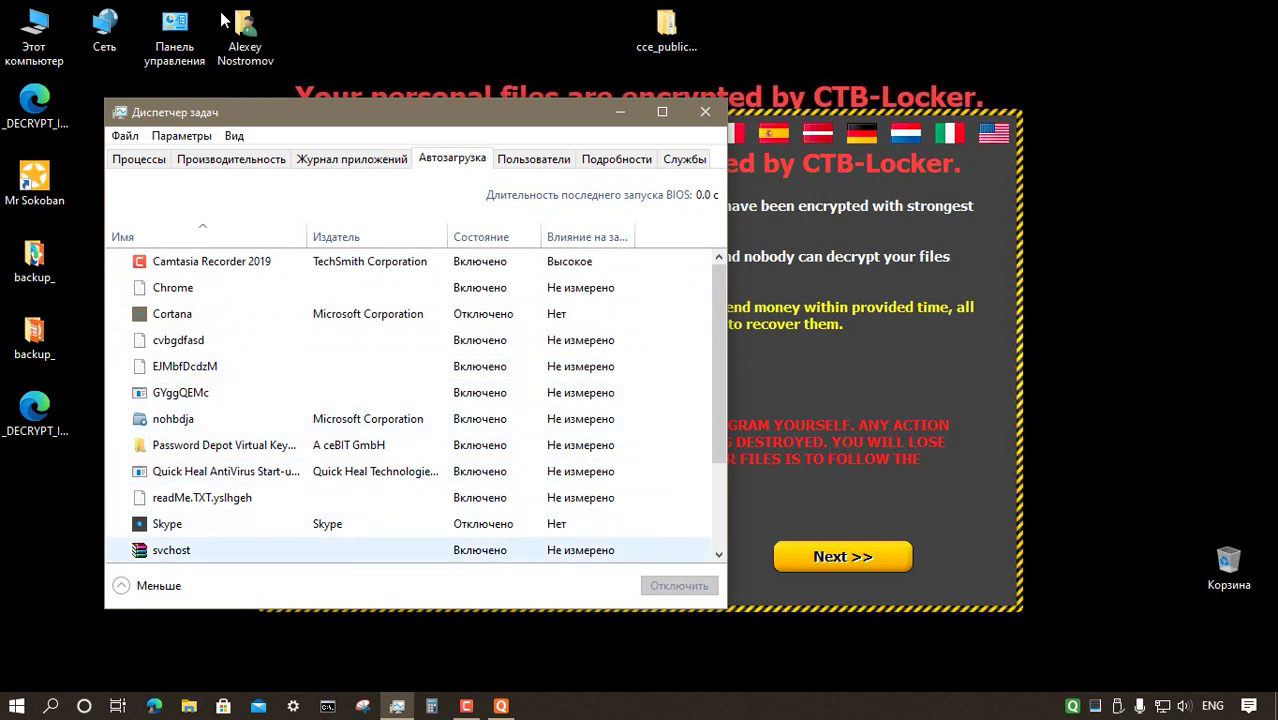
key(Up)
key(Up)
key(Up)
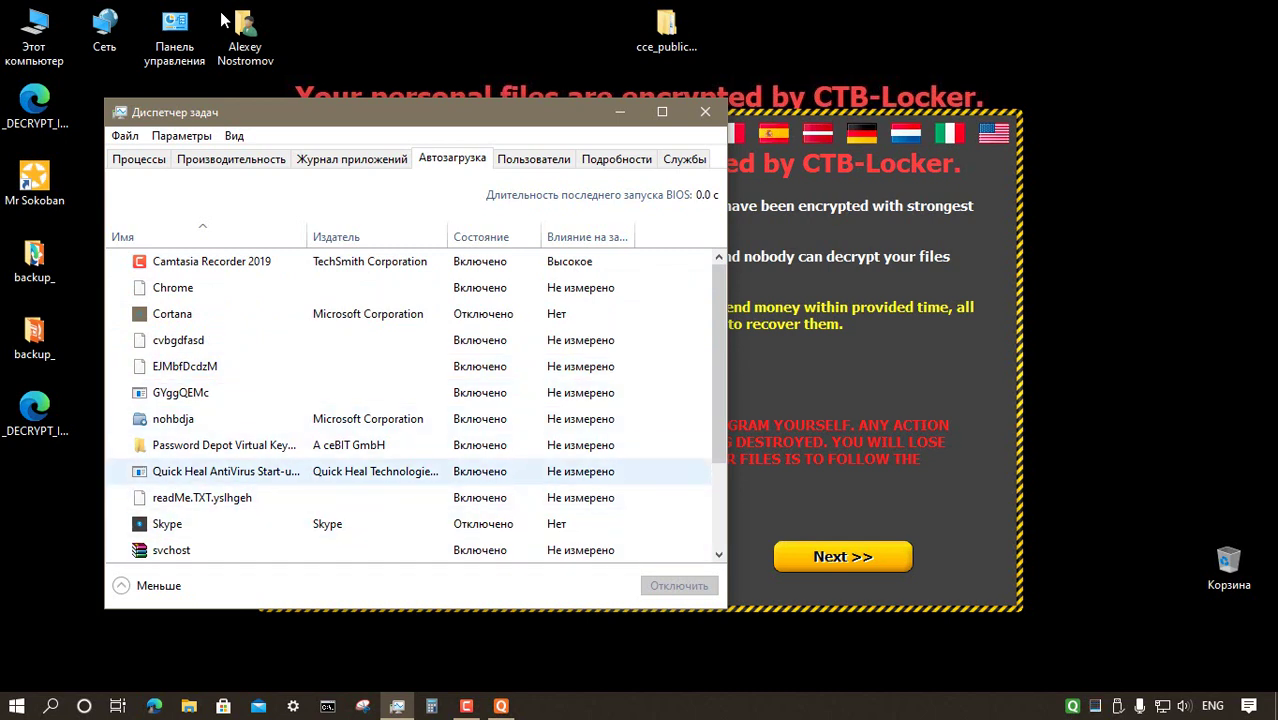
key(e)
key(c)
key(g)
key(r)
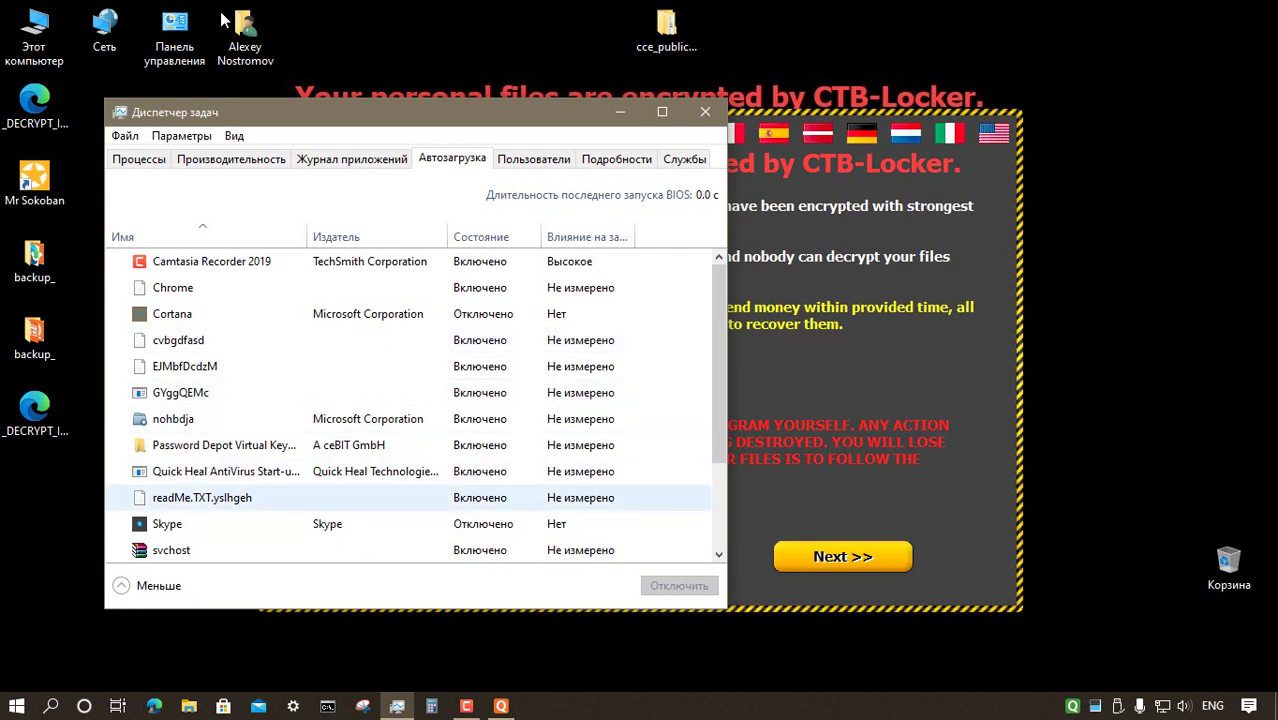
key(p)
key(c)
key(v)
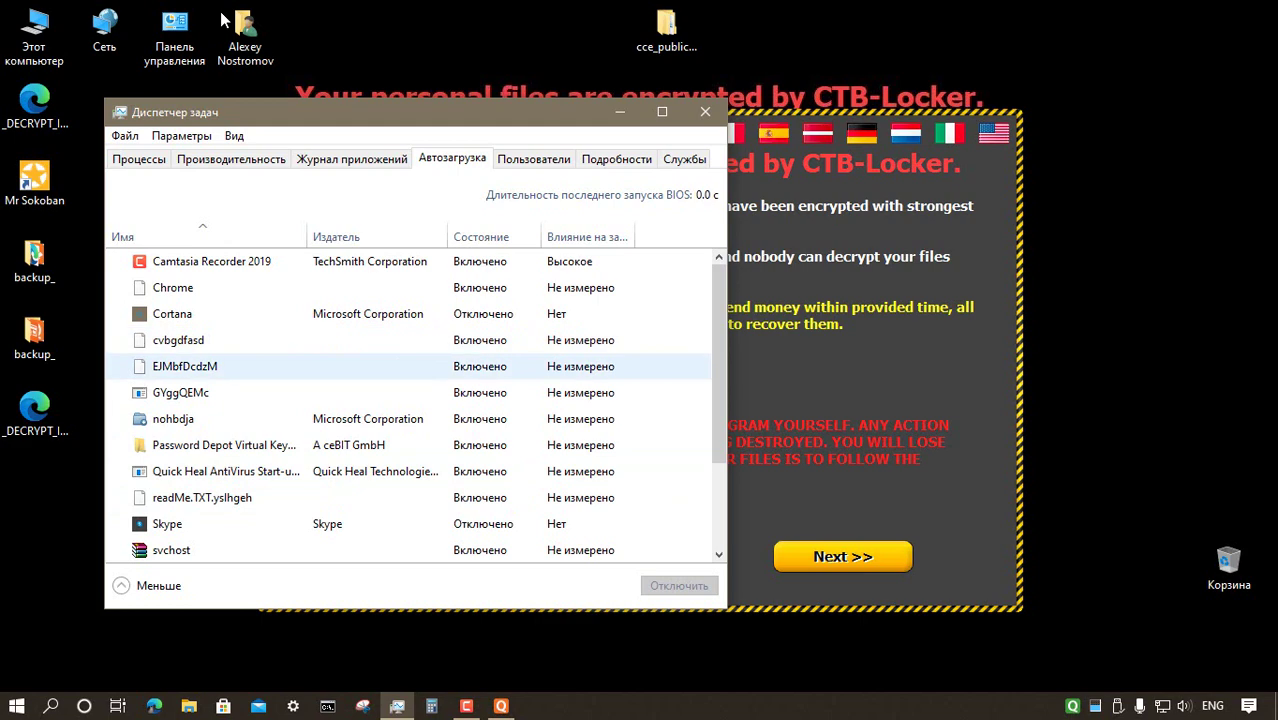
click(705, 112)
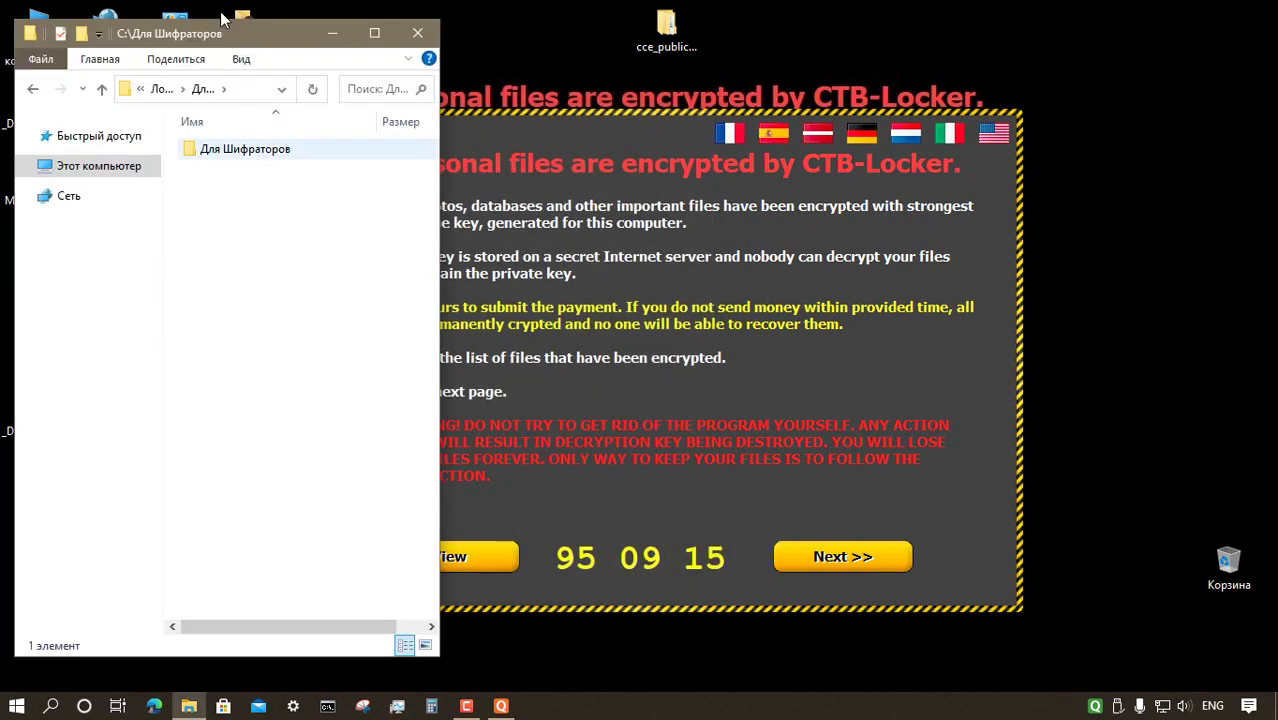
- Open the nested Для Шифраторов folder and examine the Архивы and Музыка files for signs of encryption
double_click(245, 149)
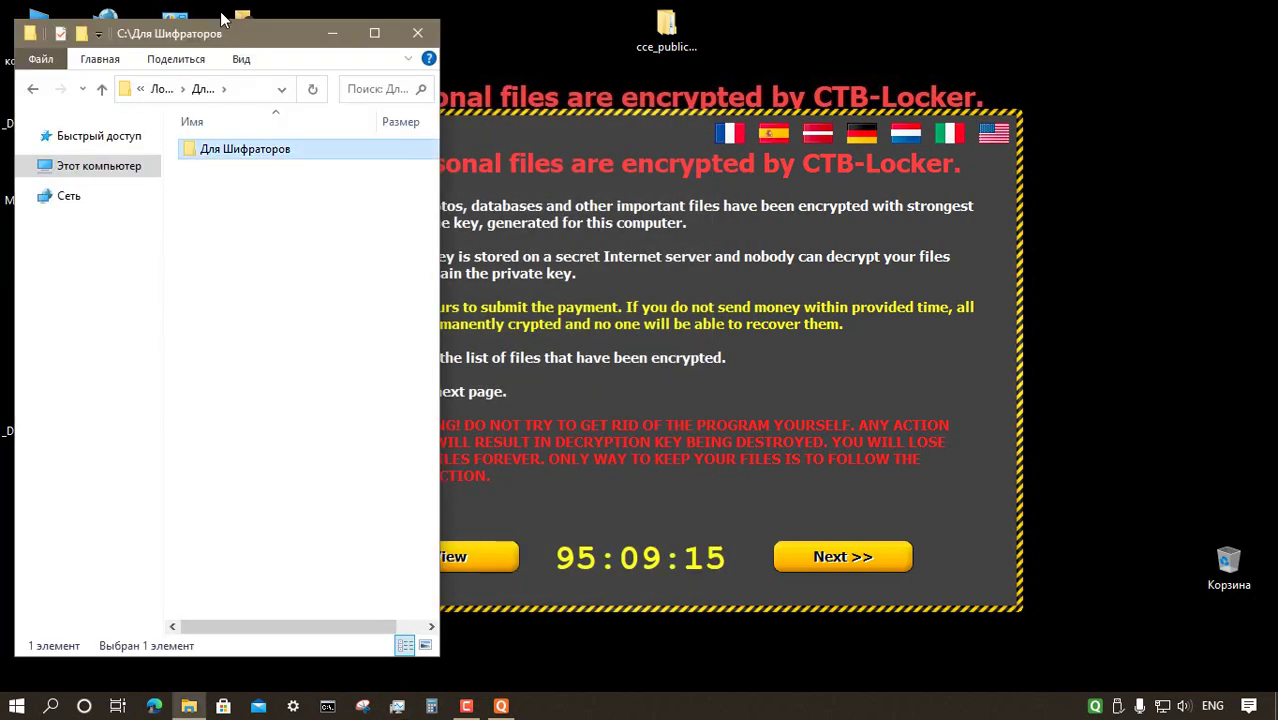
key(Return)
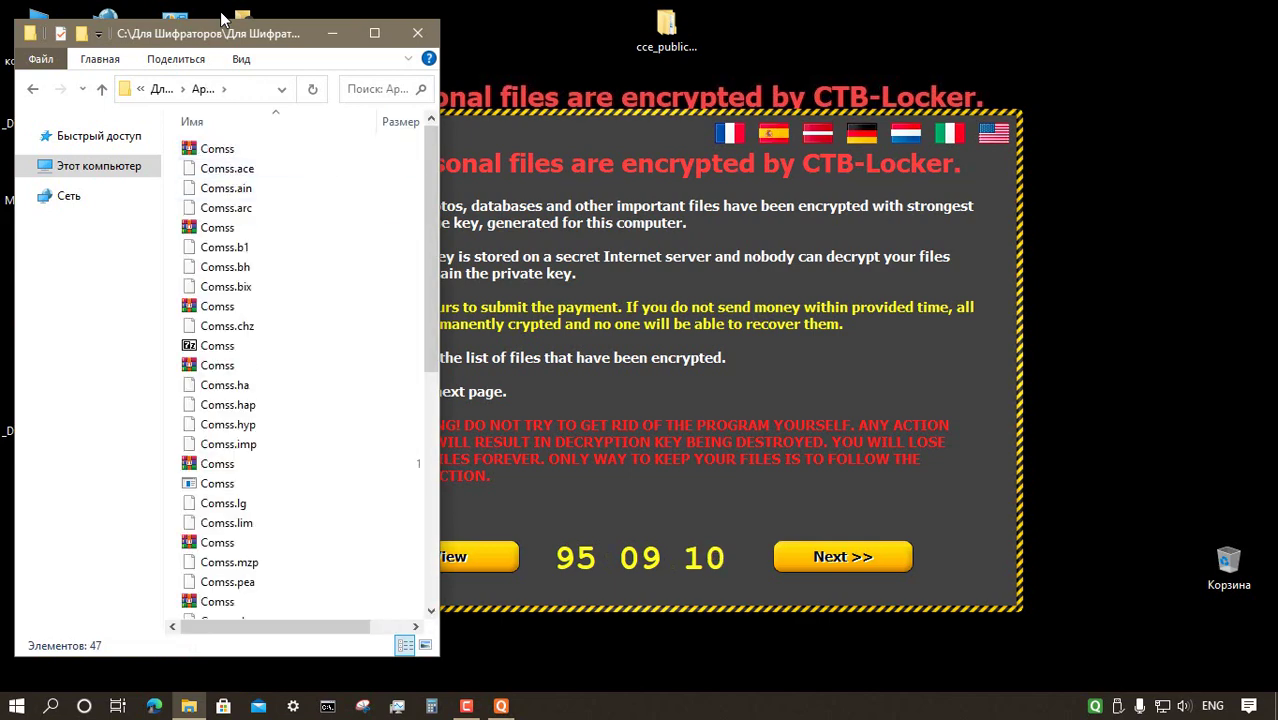
drag(431, 228, 431, 452)
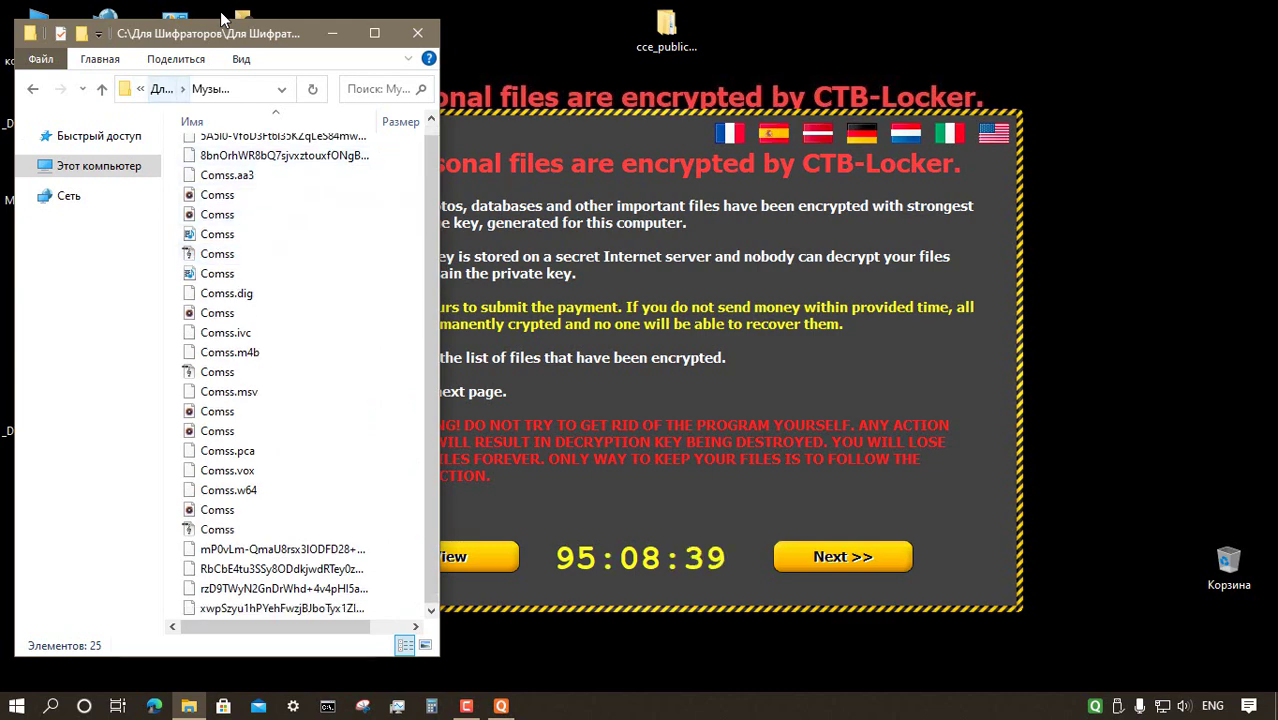
- Examine the Фото folder for encrypted files, return to the parent folder and close the file window
key(alt+Up)
key(Down)
key(Return)
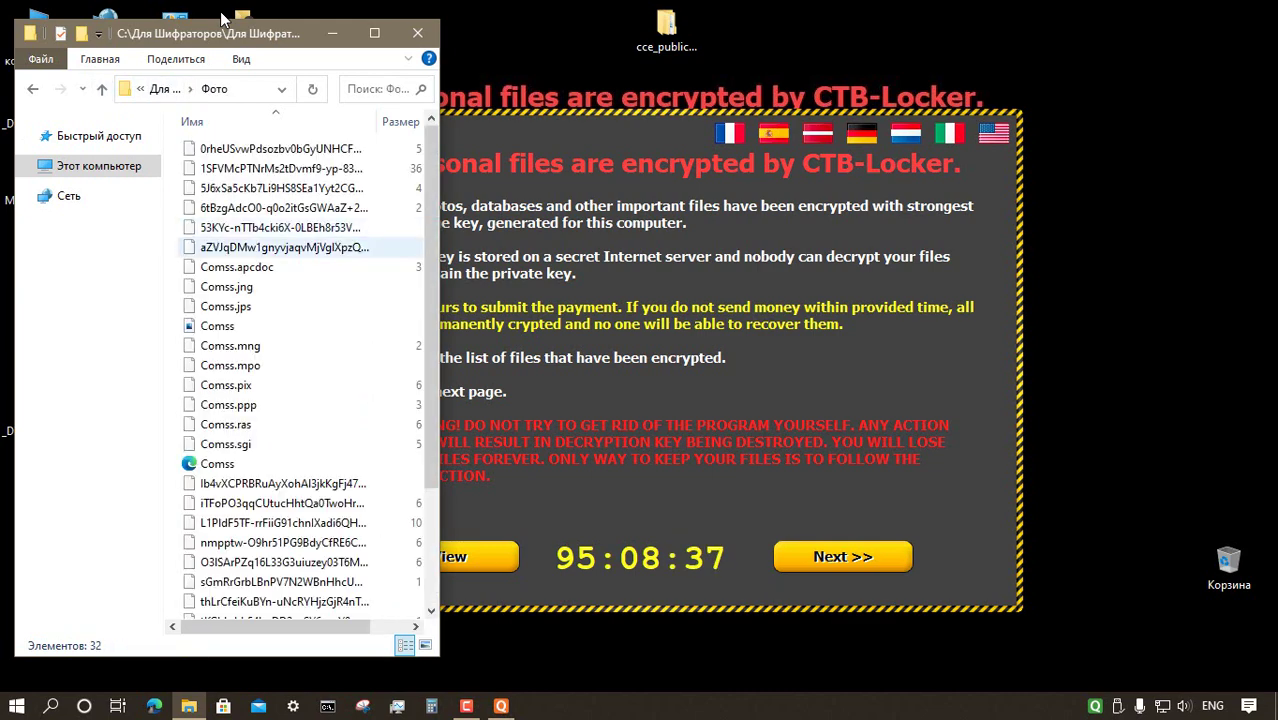
scroll(300, 311, down, 3)
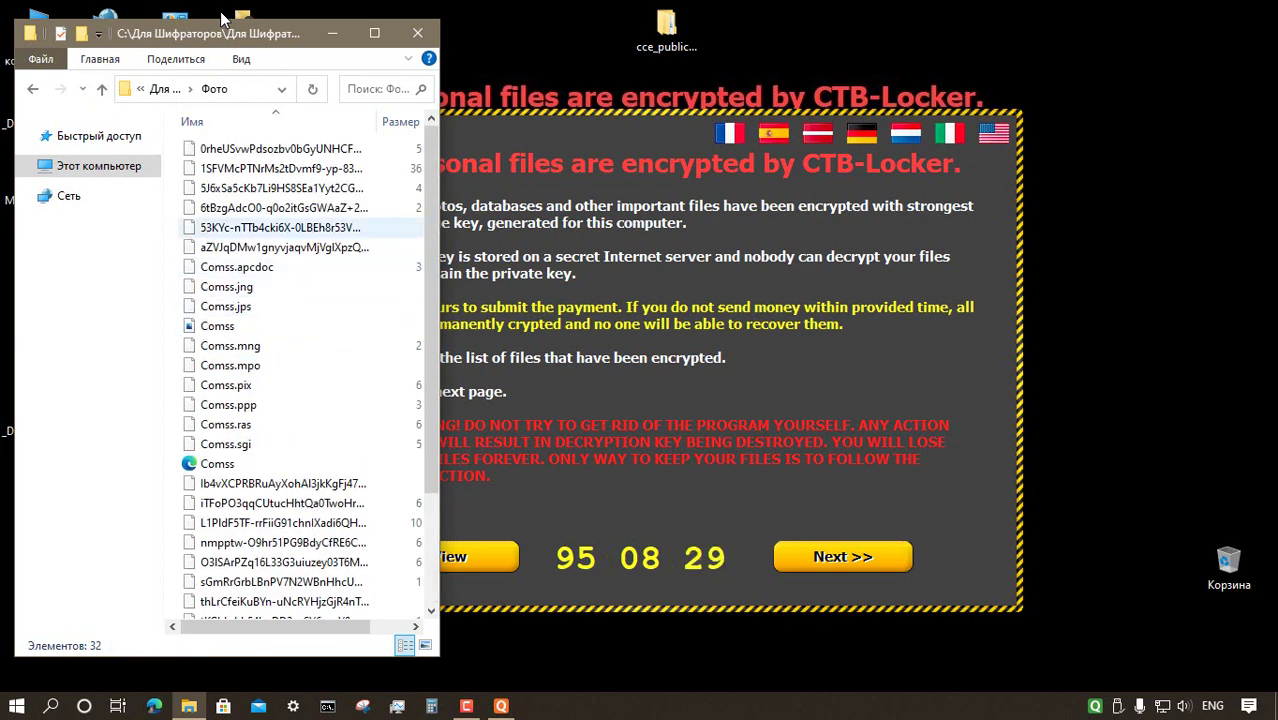
click(102, 89)
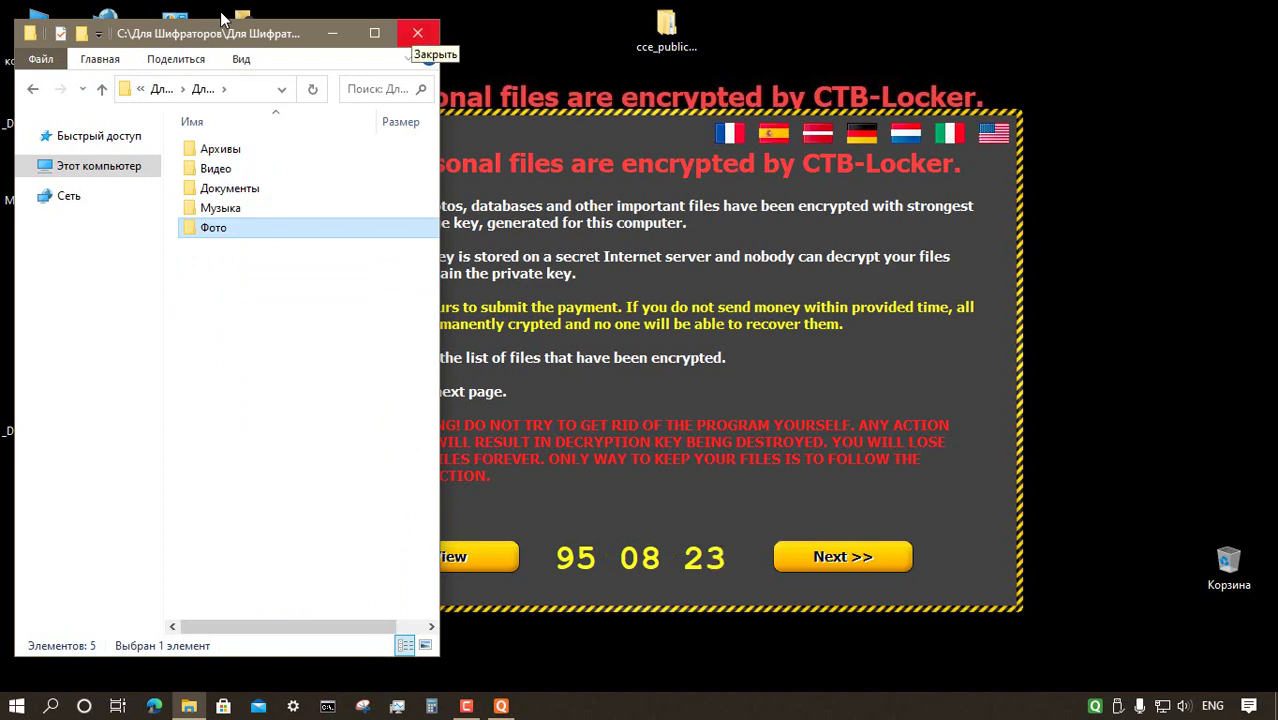
key(alt+F4)
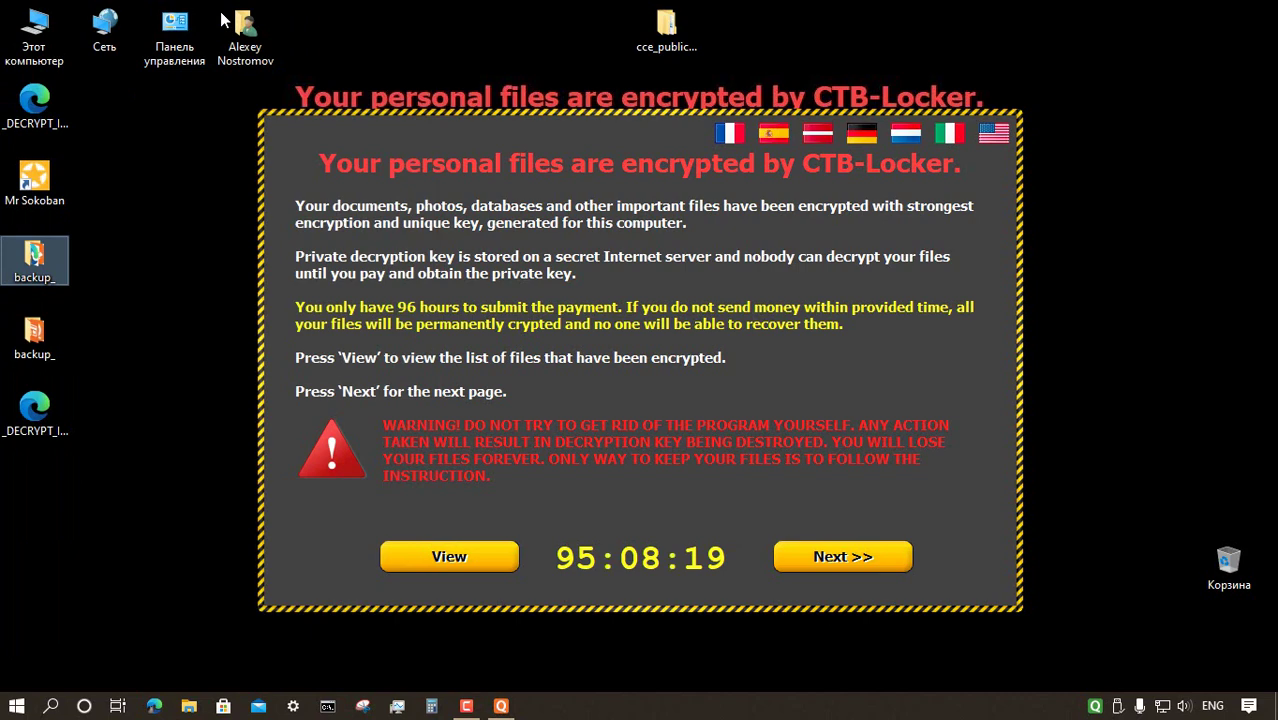
- Open the second backup_ folder on the desktop, examine the program shortcuts it holds, and close its window
key(Down)
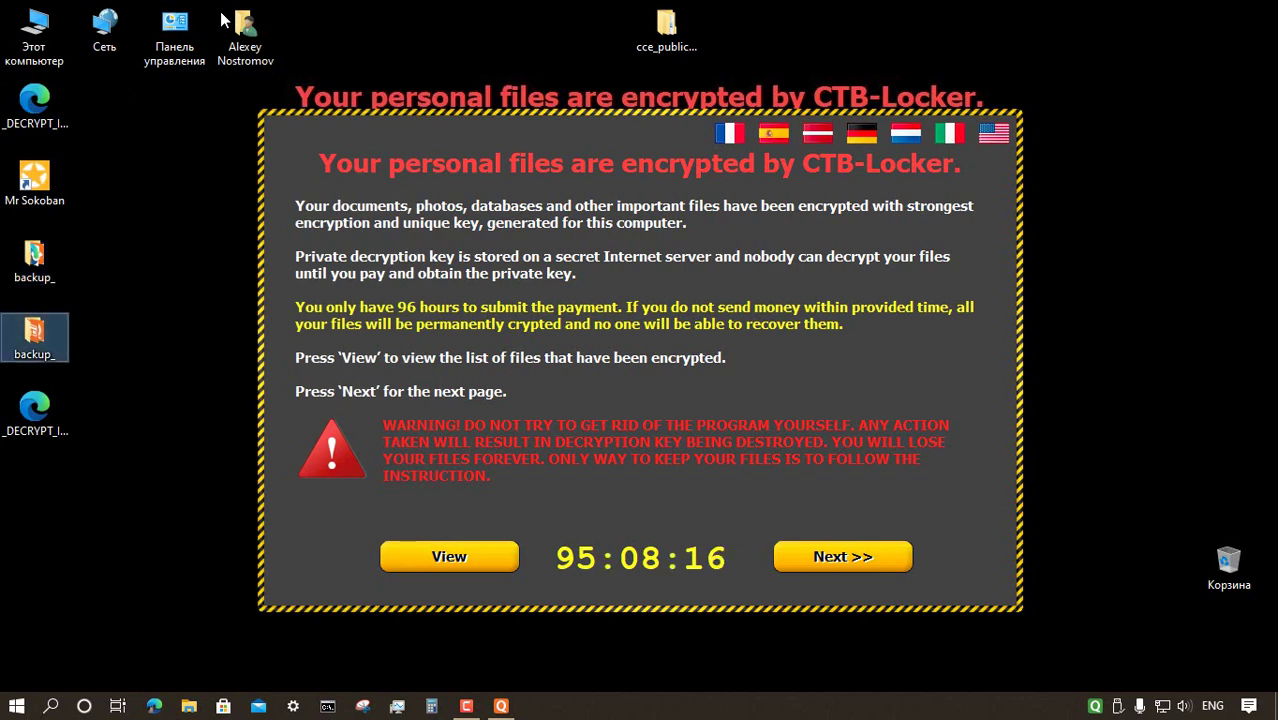
key(Return)
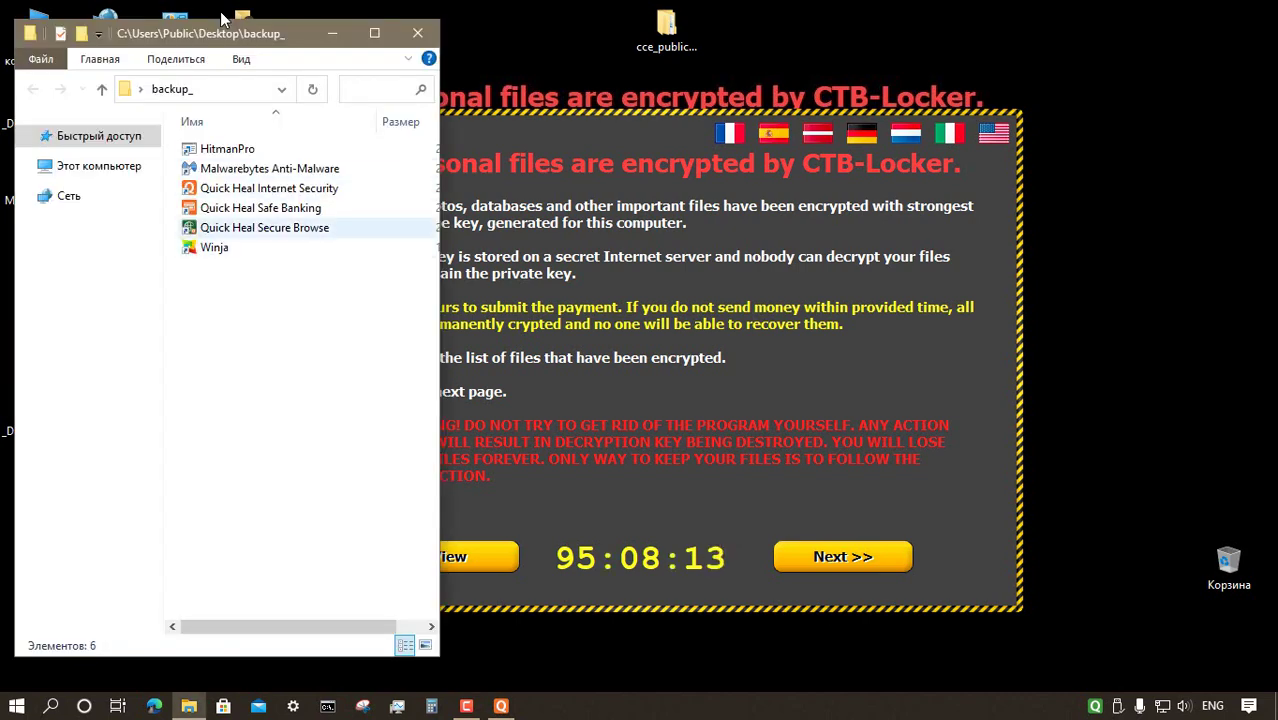
key(Down)
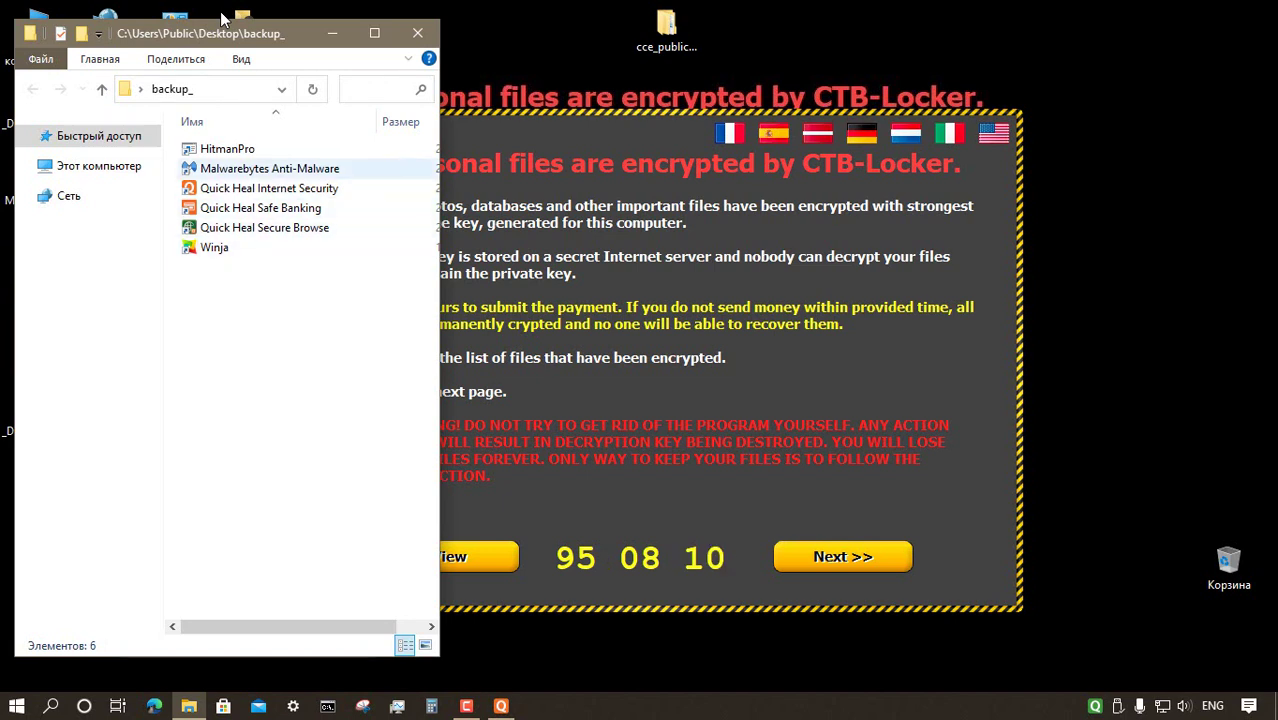
key(Down)
key(Down)
key(Down)
key(Down)
key(Home)
key(Down)
key(Down)
key(Down)
key(Down)
key(Down)
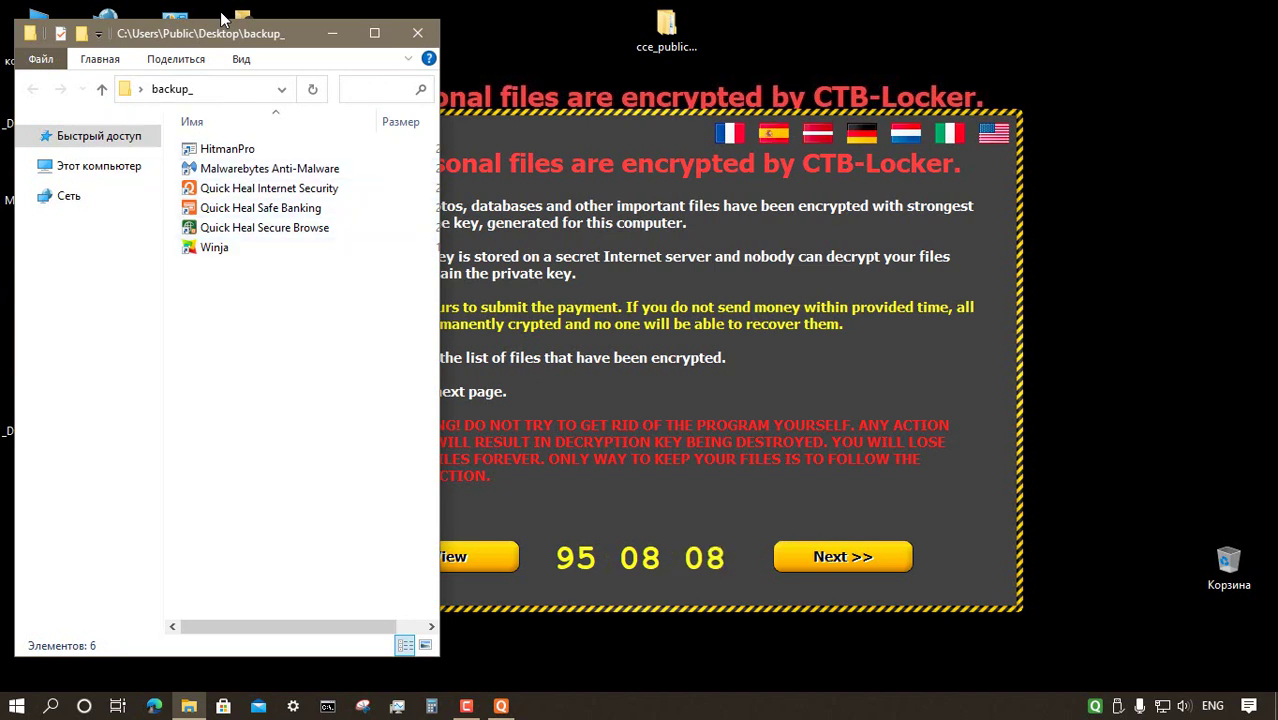
key(Up)
key(Up)
key(Up)
key(Up)
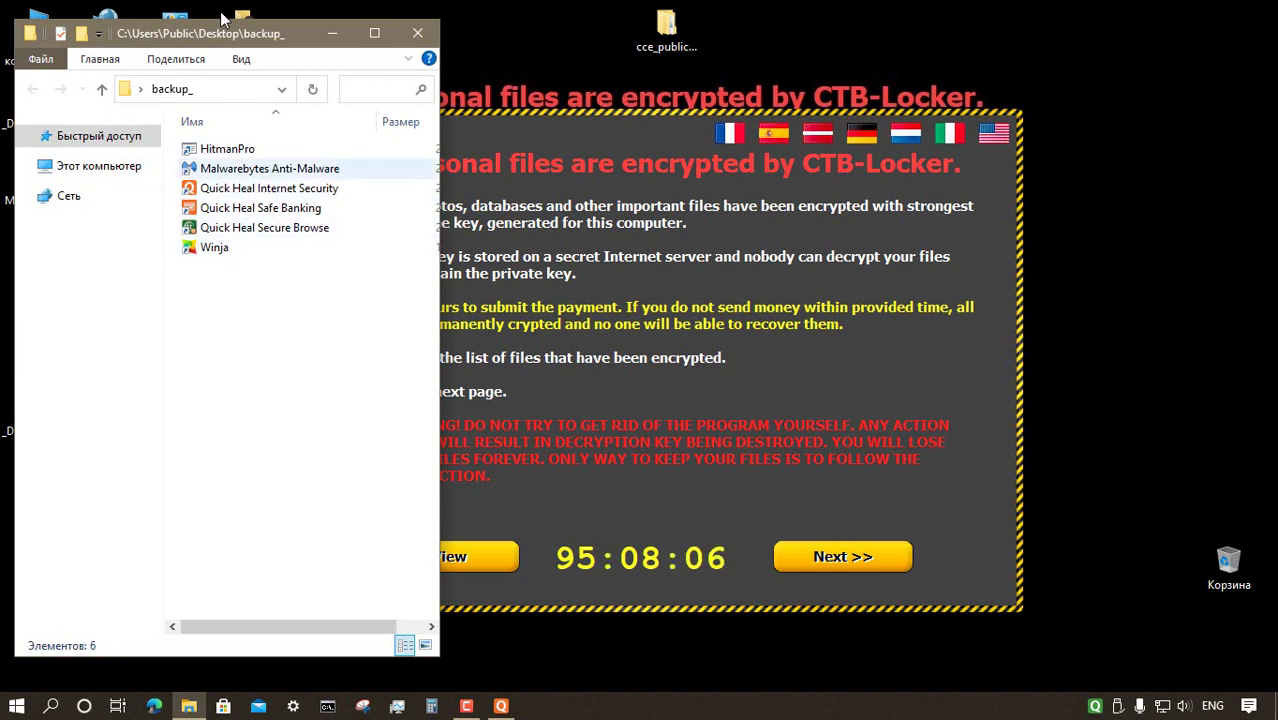
key(Up)
key(alt+F4)
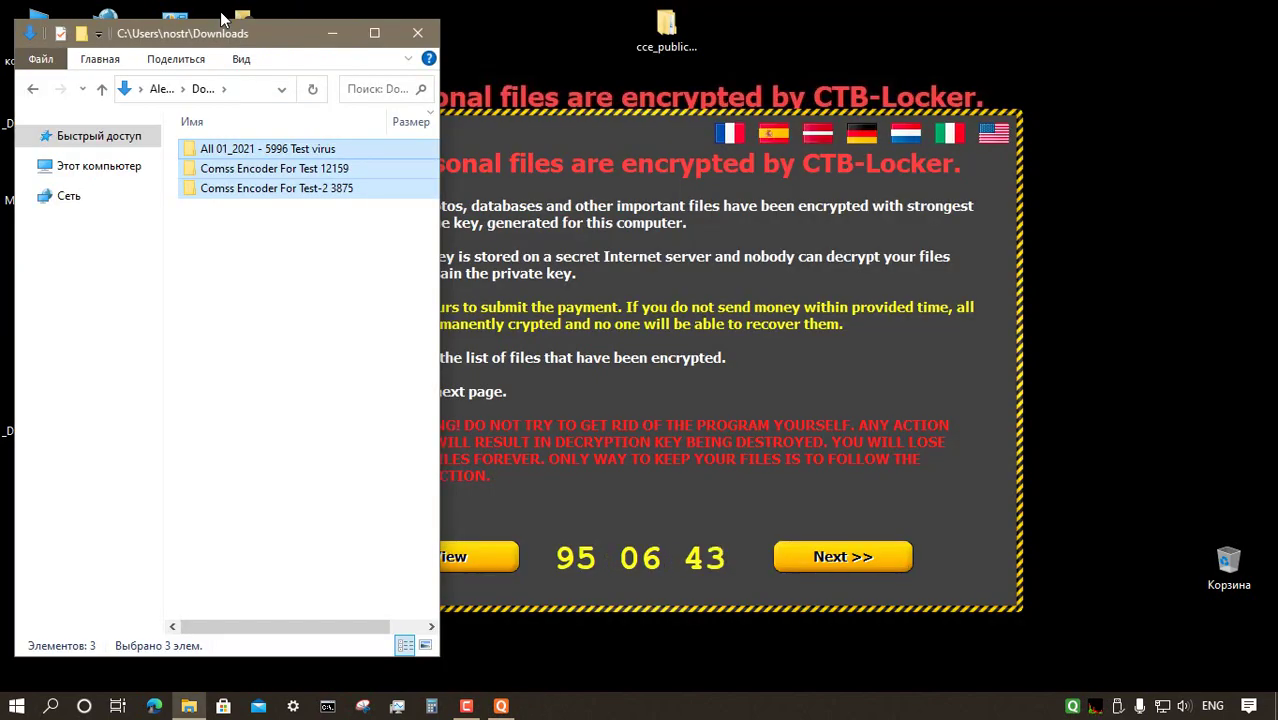
- Delete the three selected malware sample folders from Downloads and close the file window
key(shift+F10)
key(Delete)
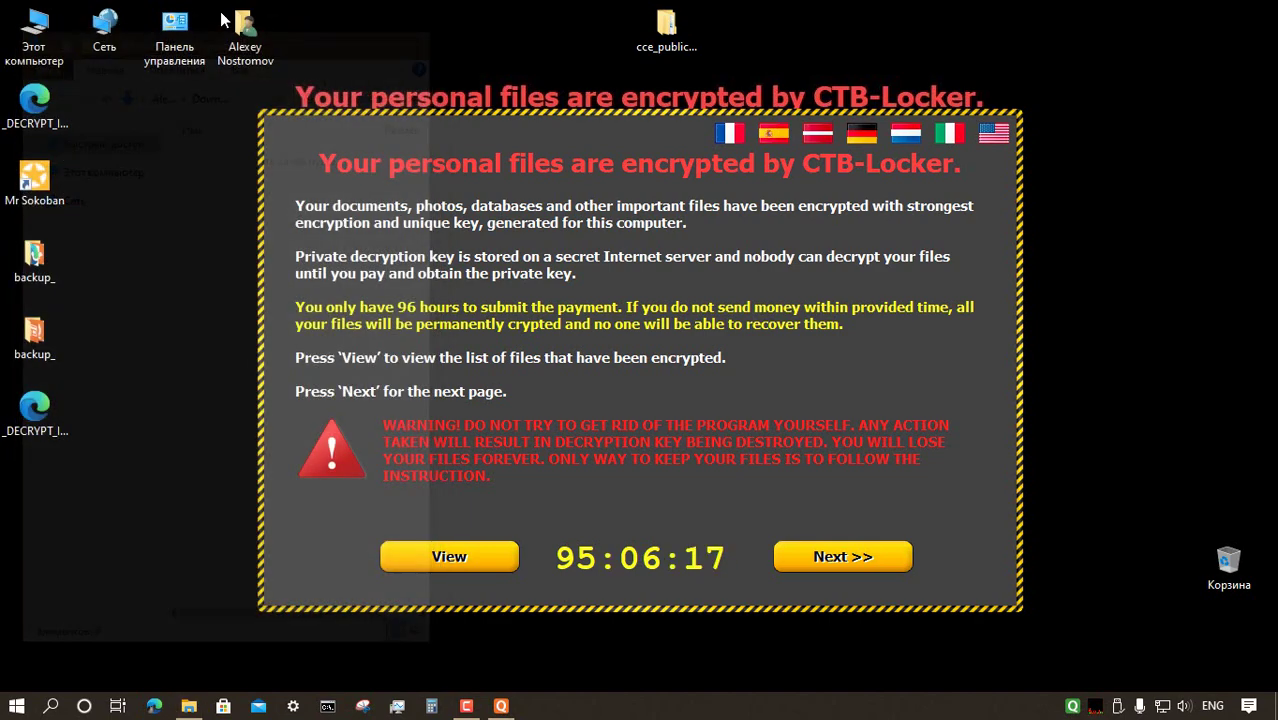
click(417, 33)
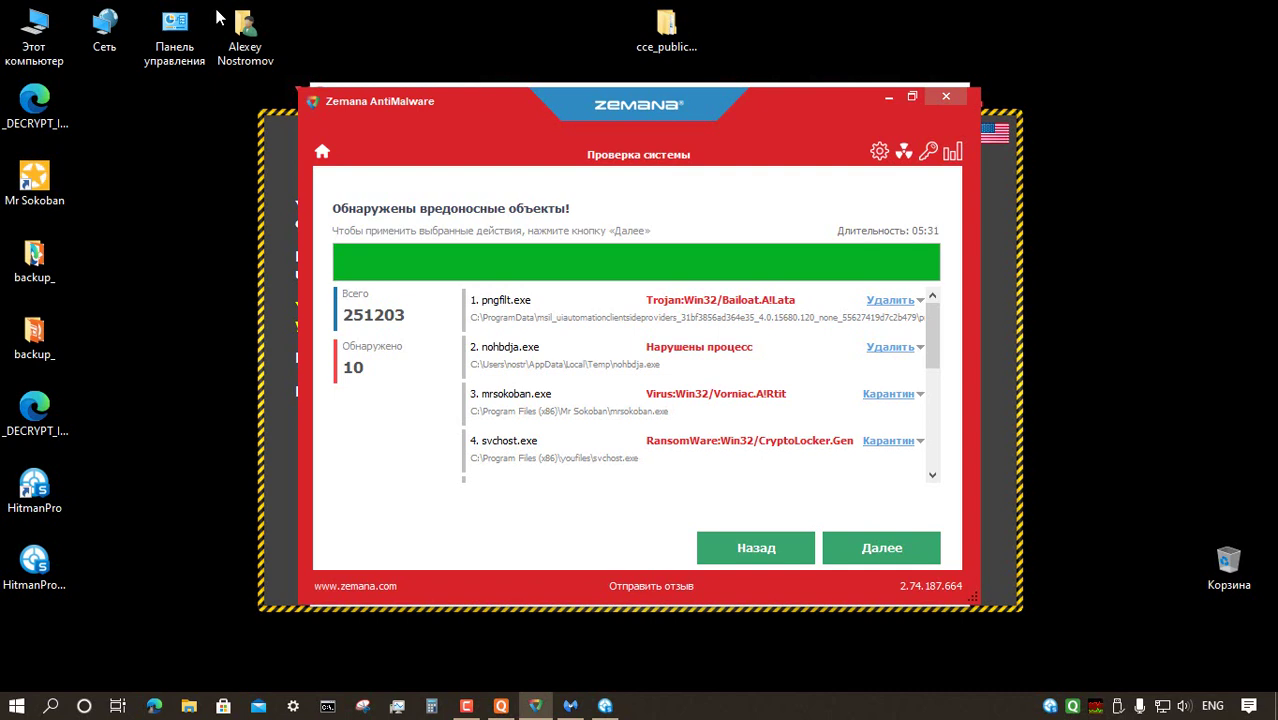
- Examine the malicious objects in the Zemana AntiMalware scan results, from nohbdja.exe down to cvbgdfasd.vbs
key(Down)
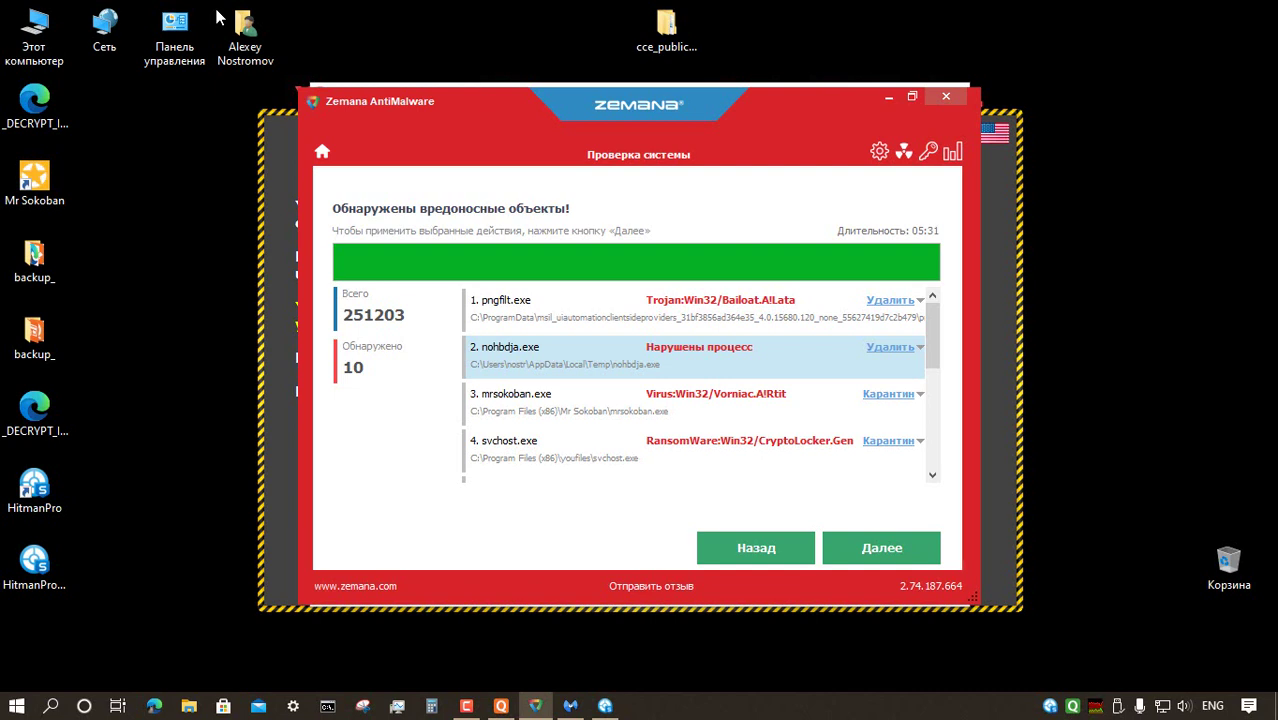
key(Down)
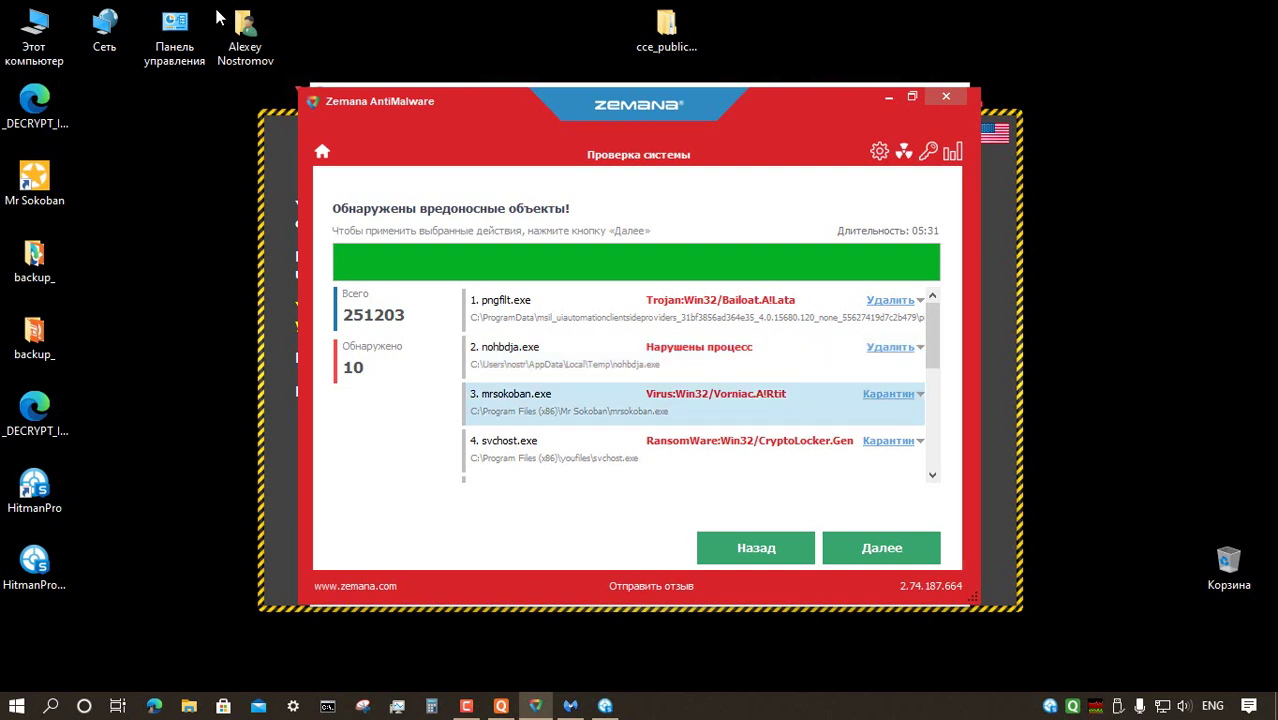
key(Down)
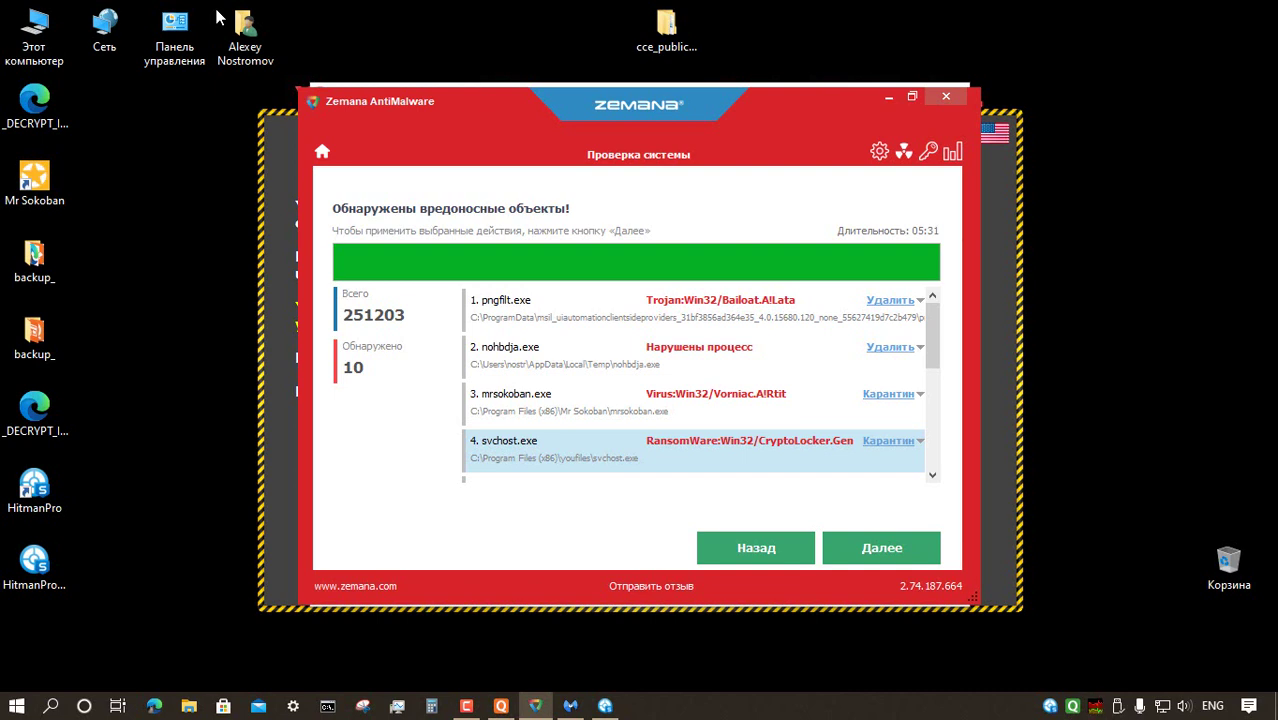
scroll(217, 17, down, 3)
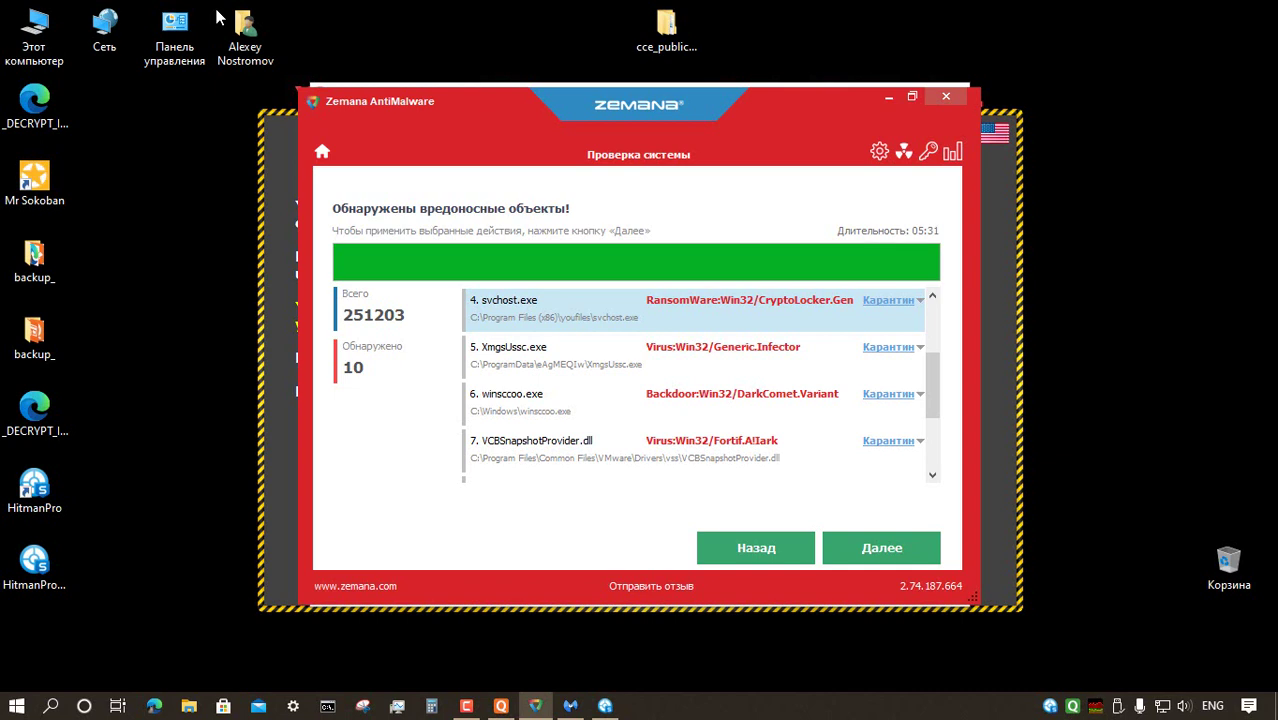
scroll(217, 18, down, 1)
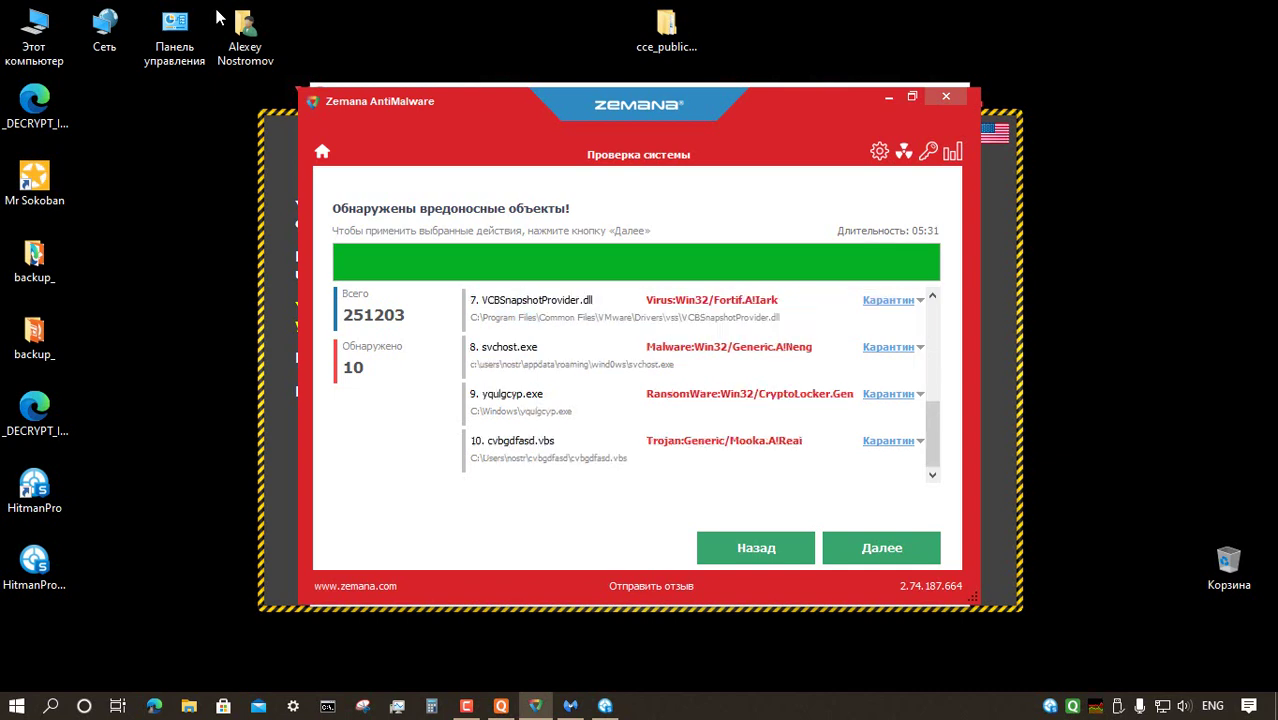
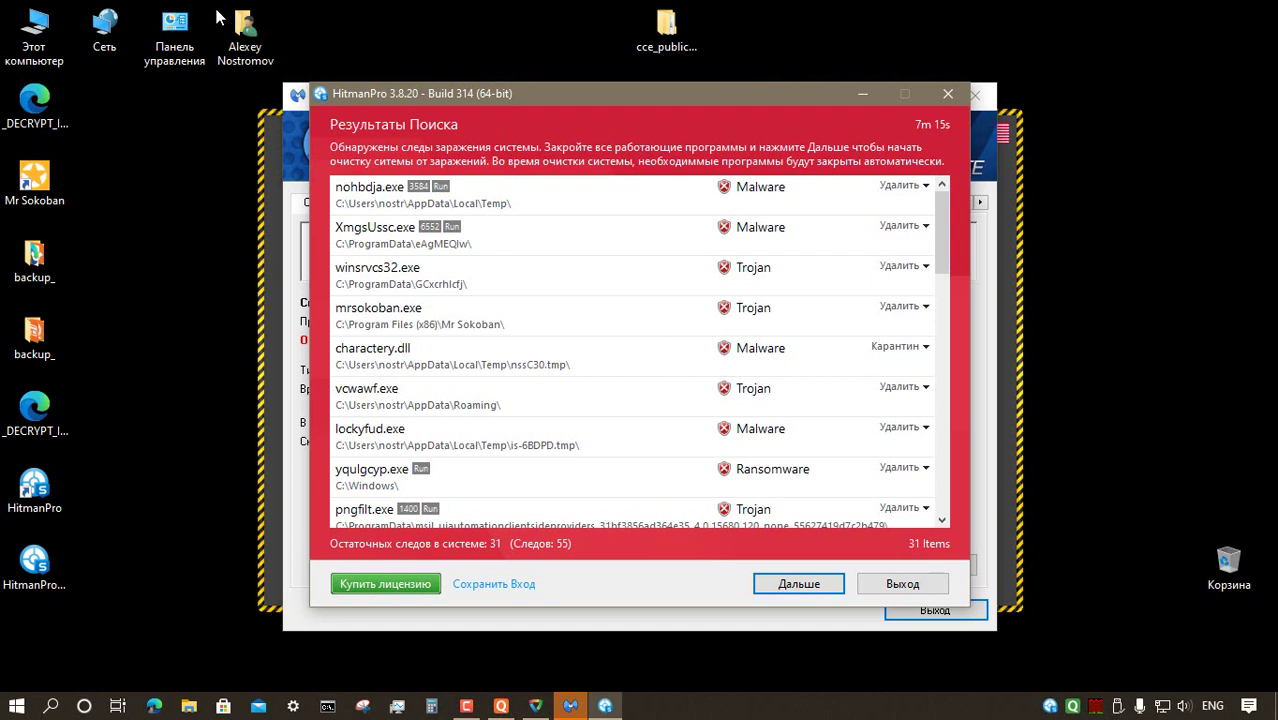
- Examine the detection names of the threats in the HitmanPro scan results one by one, from nohbdja.exe down to user-192.png.exe
key(Down)
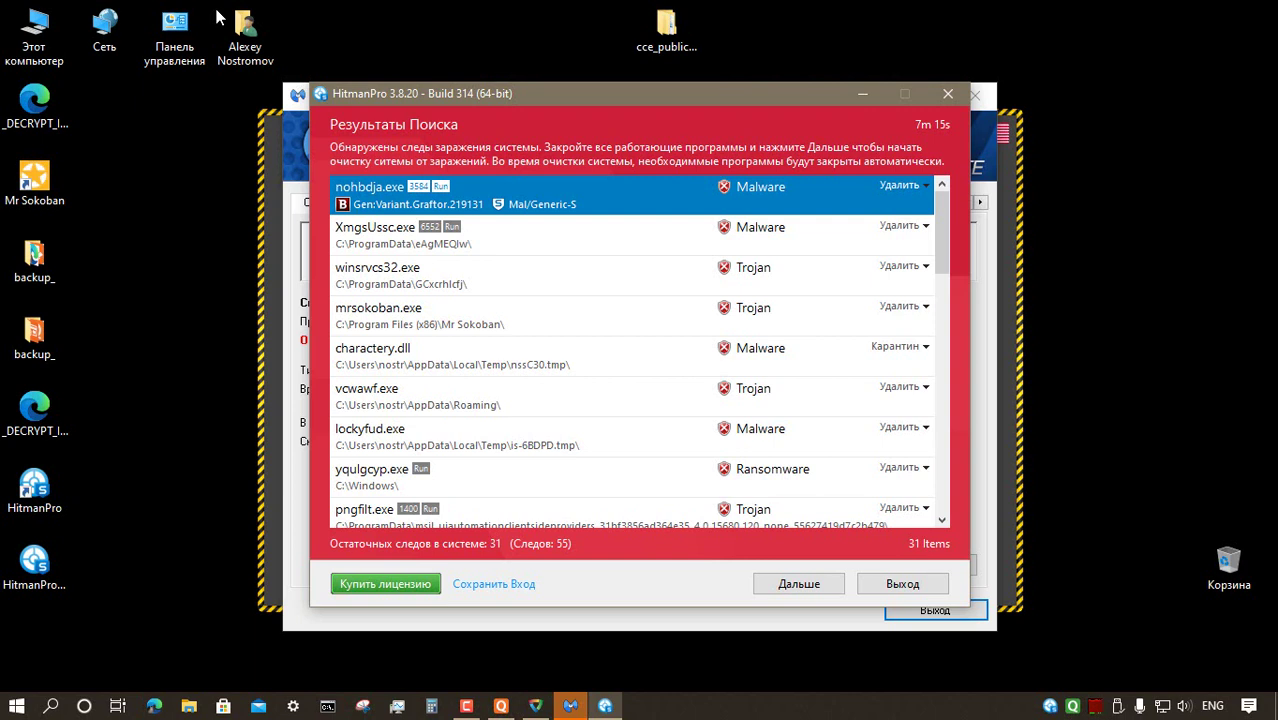
key(Down)
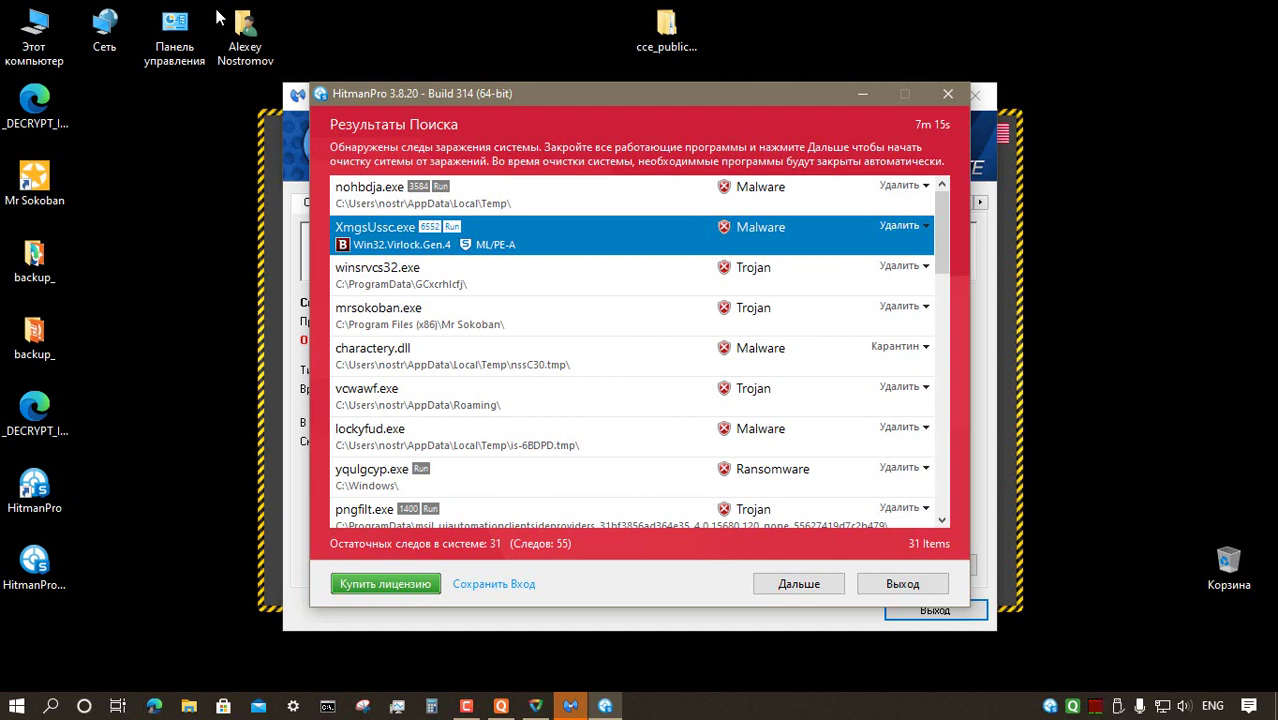
key(Down)
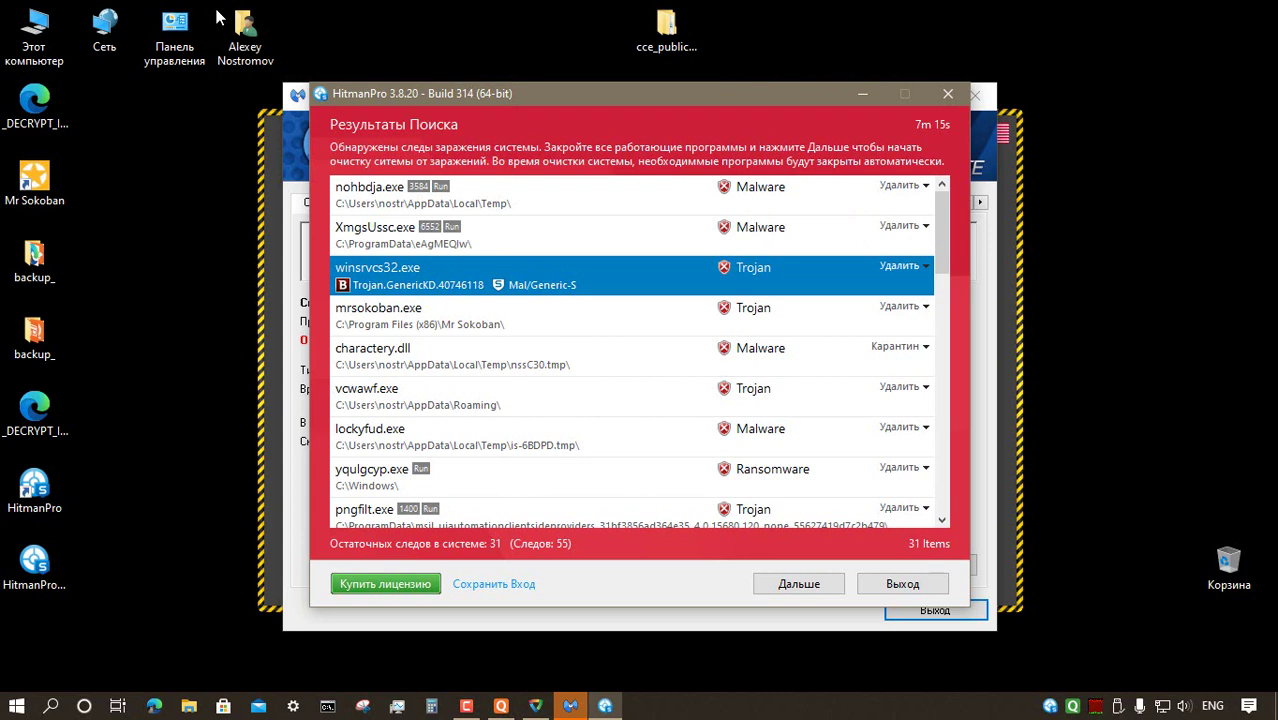
key(Down)
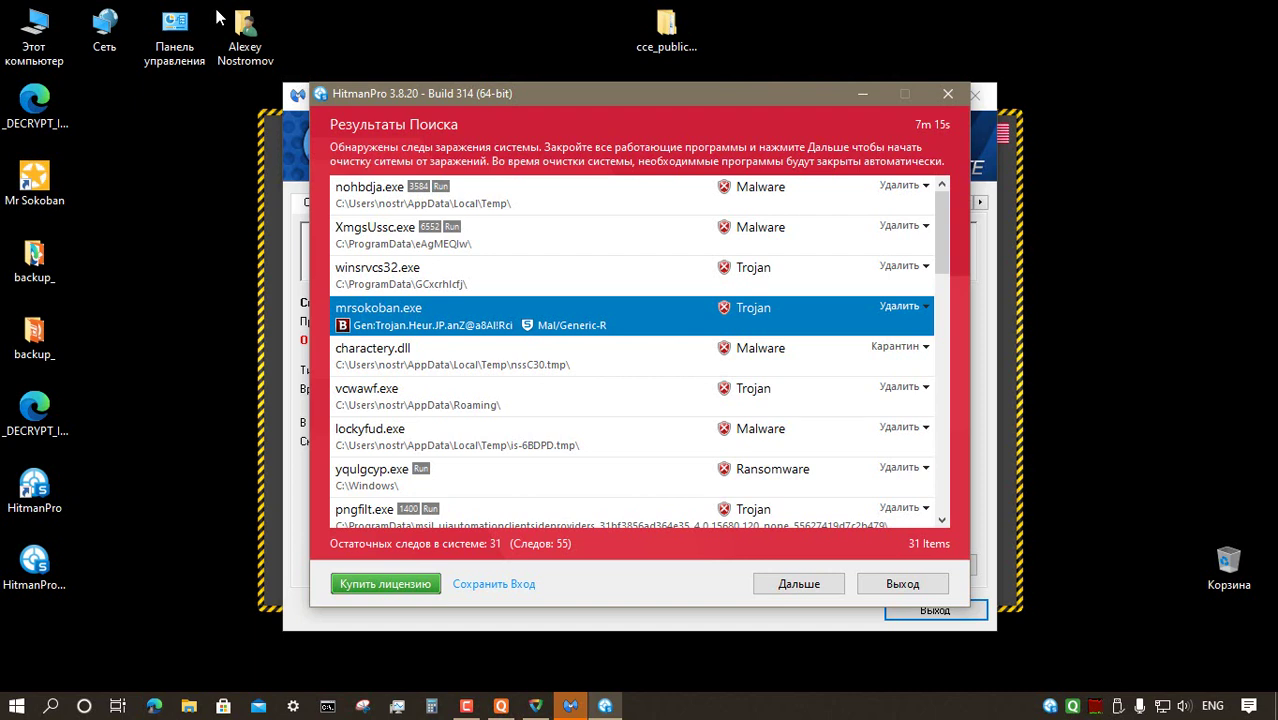
key(Down)
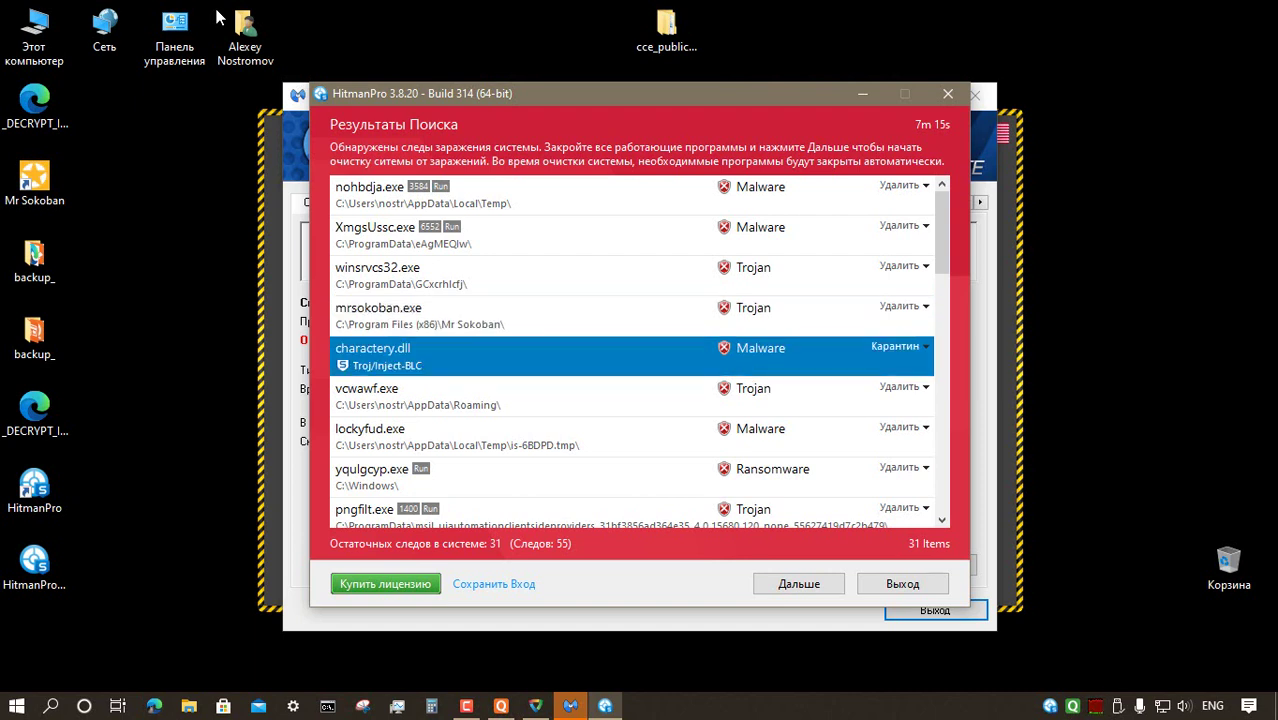
key(Down)
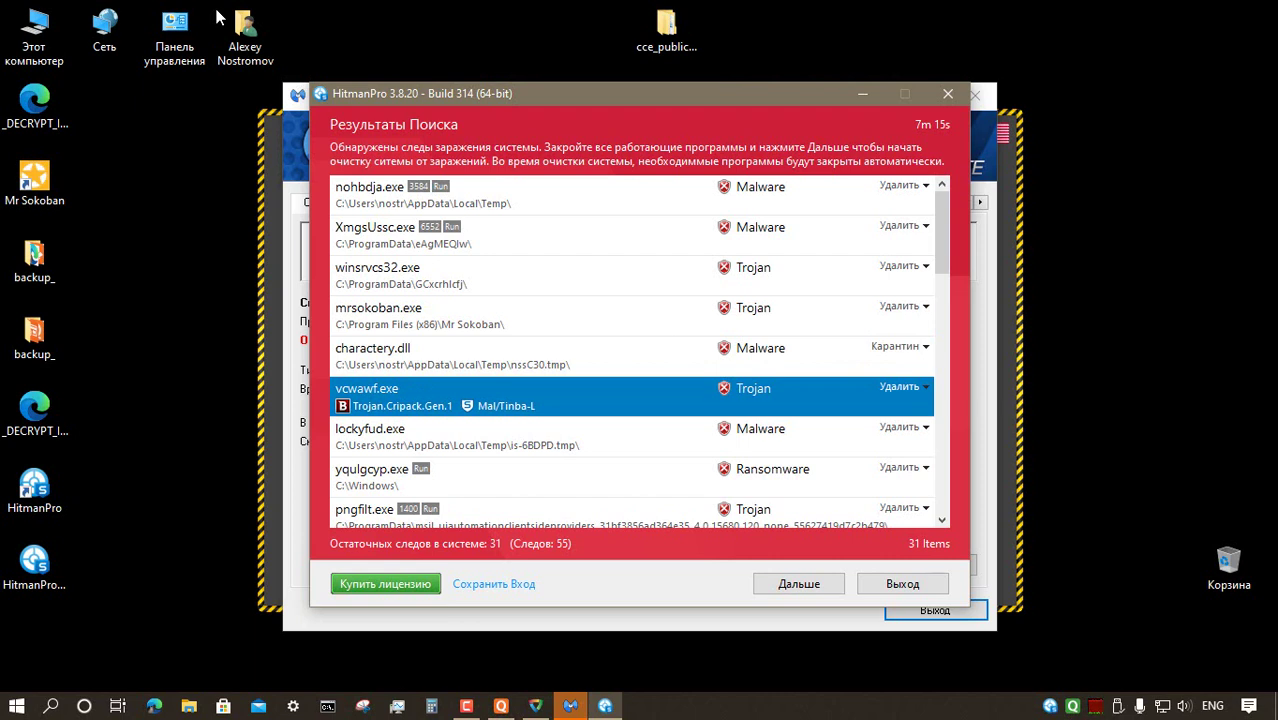
key(Down)
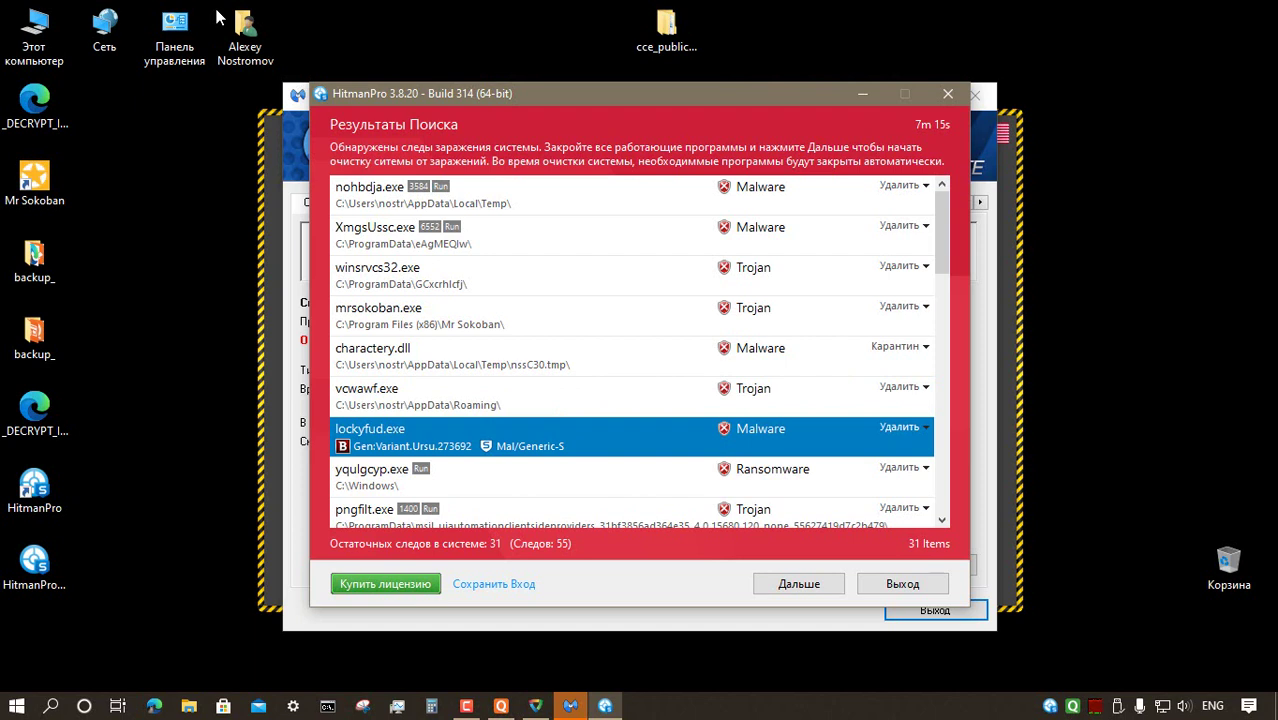
scroll(217, 11, down, 1)
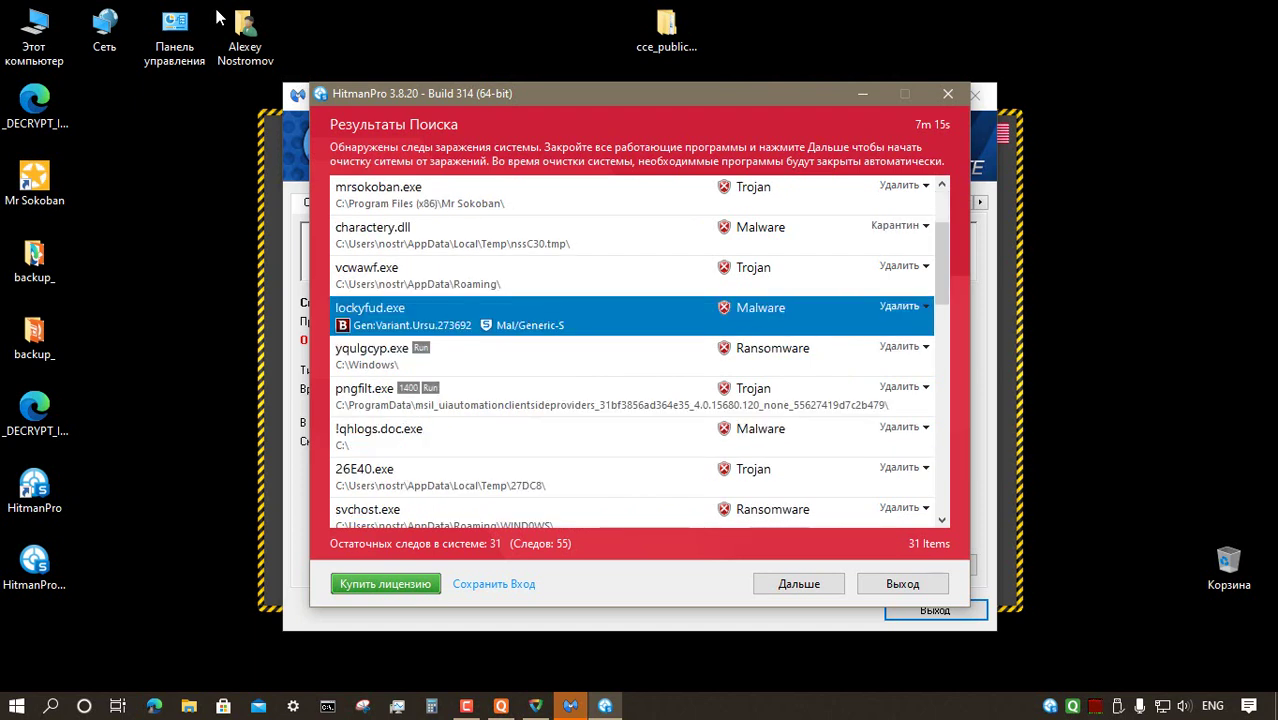
key(Down)
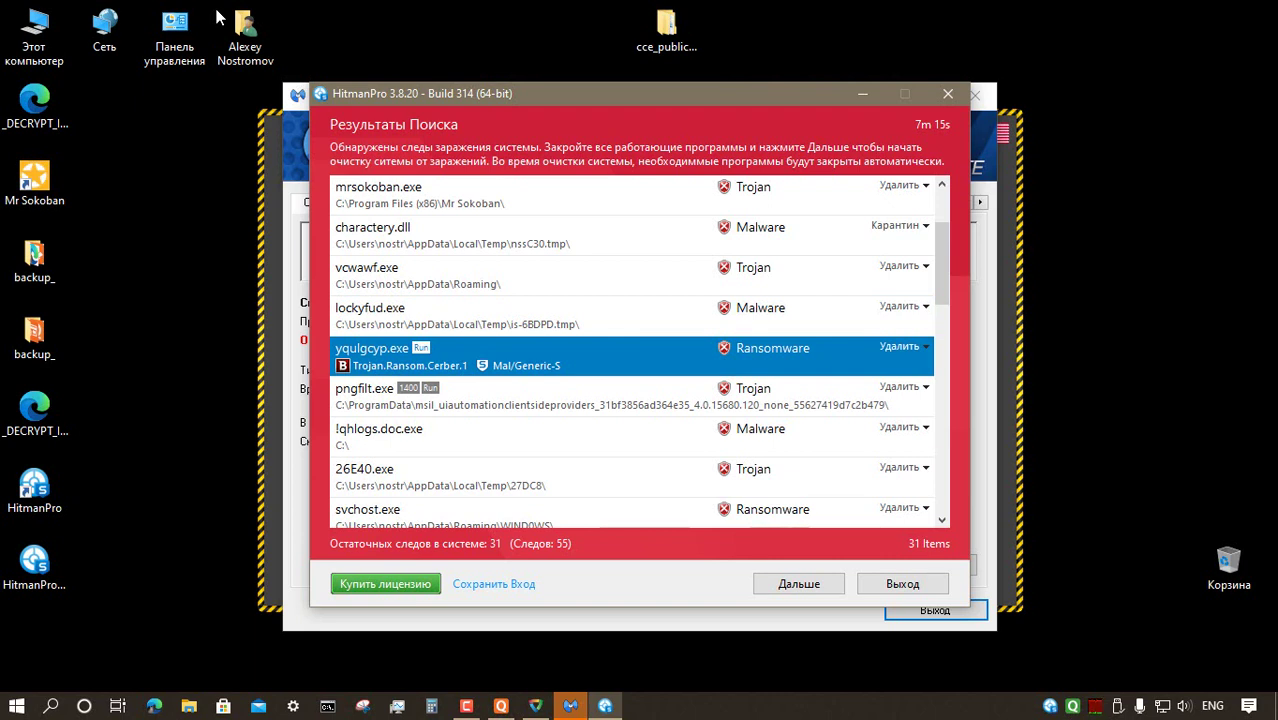
key(Down)
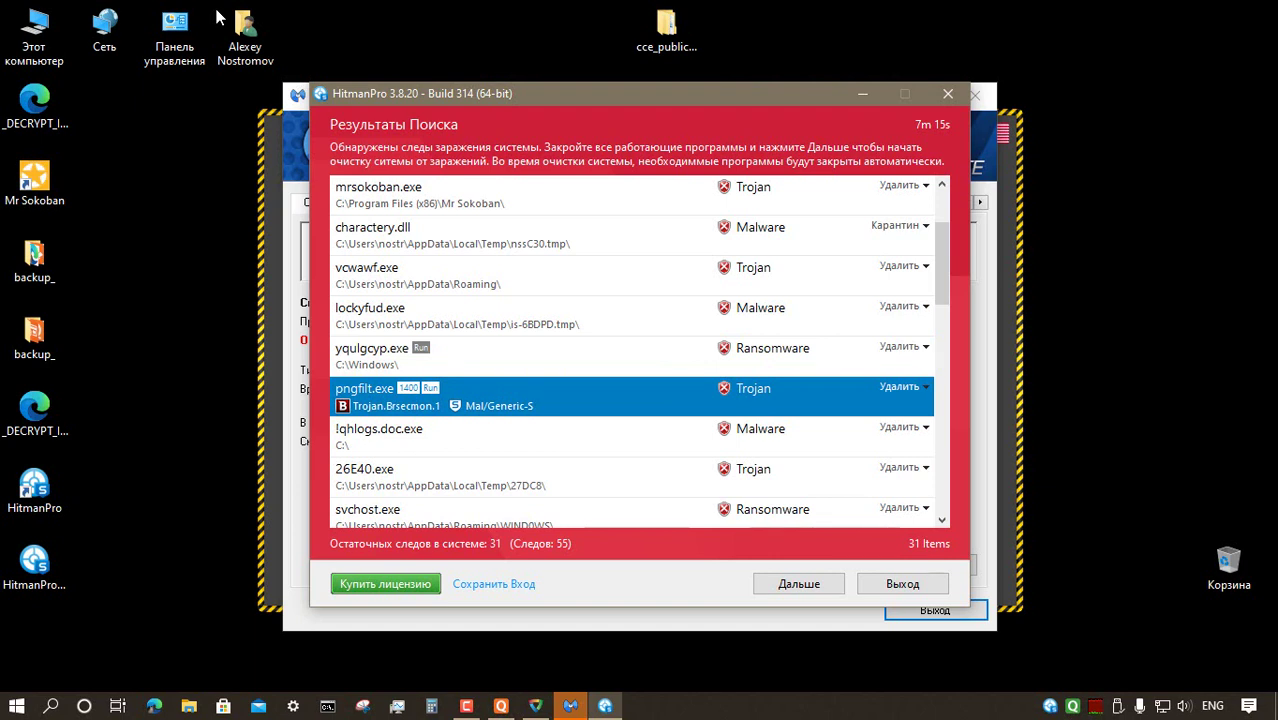
key(Down)
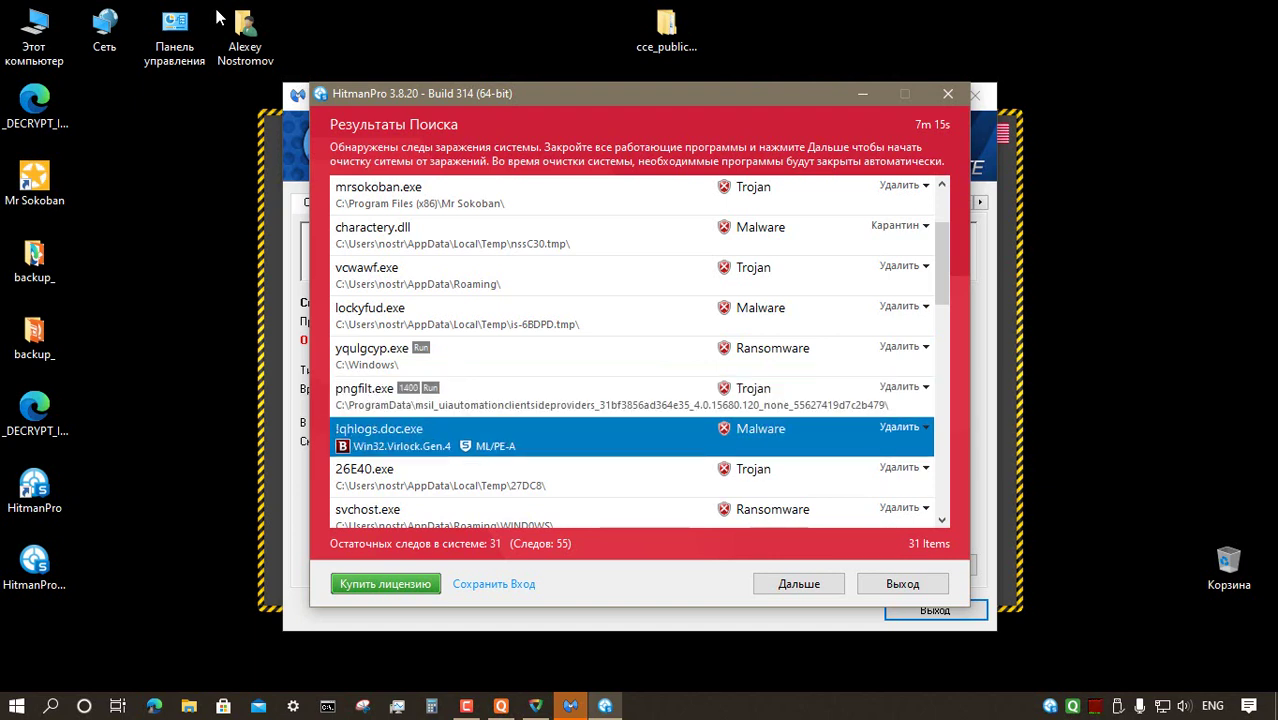
scroll(217, 17, down, 1)
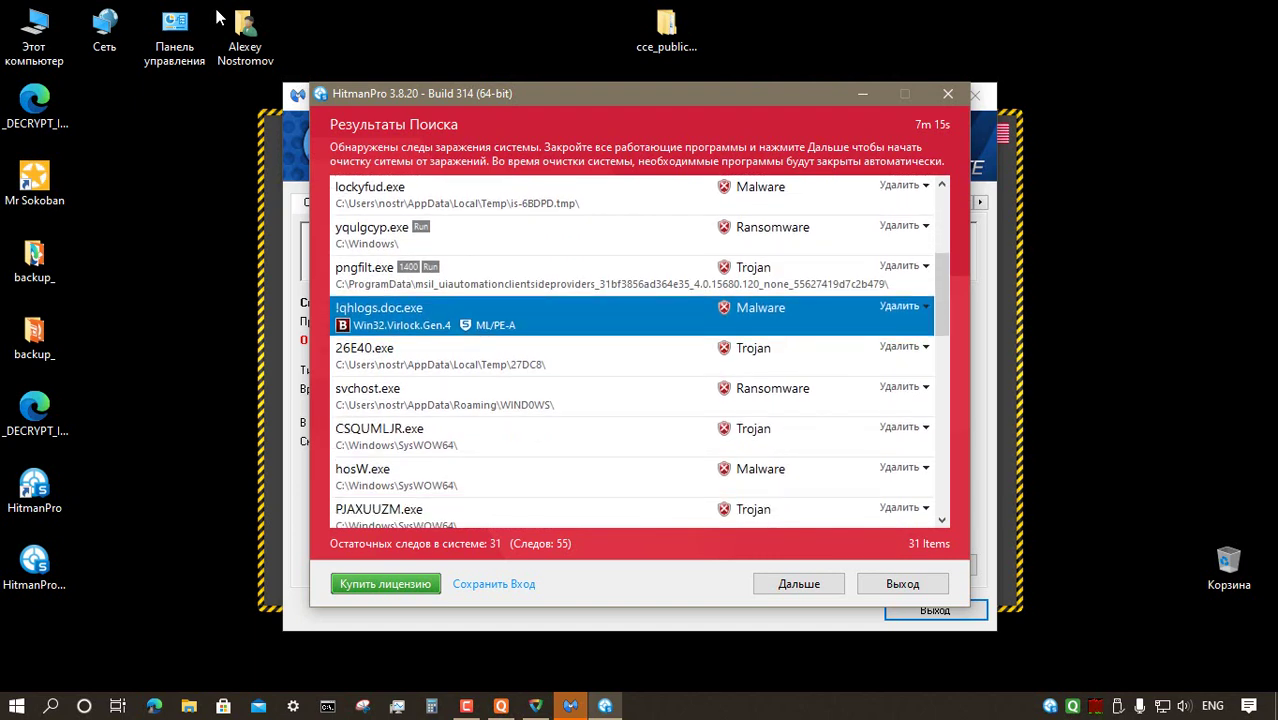
key(Down)
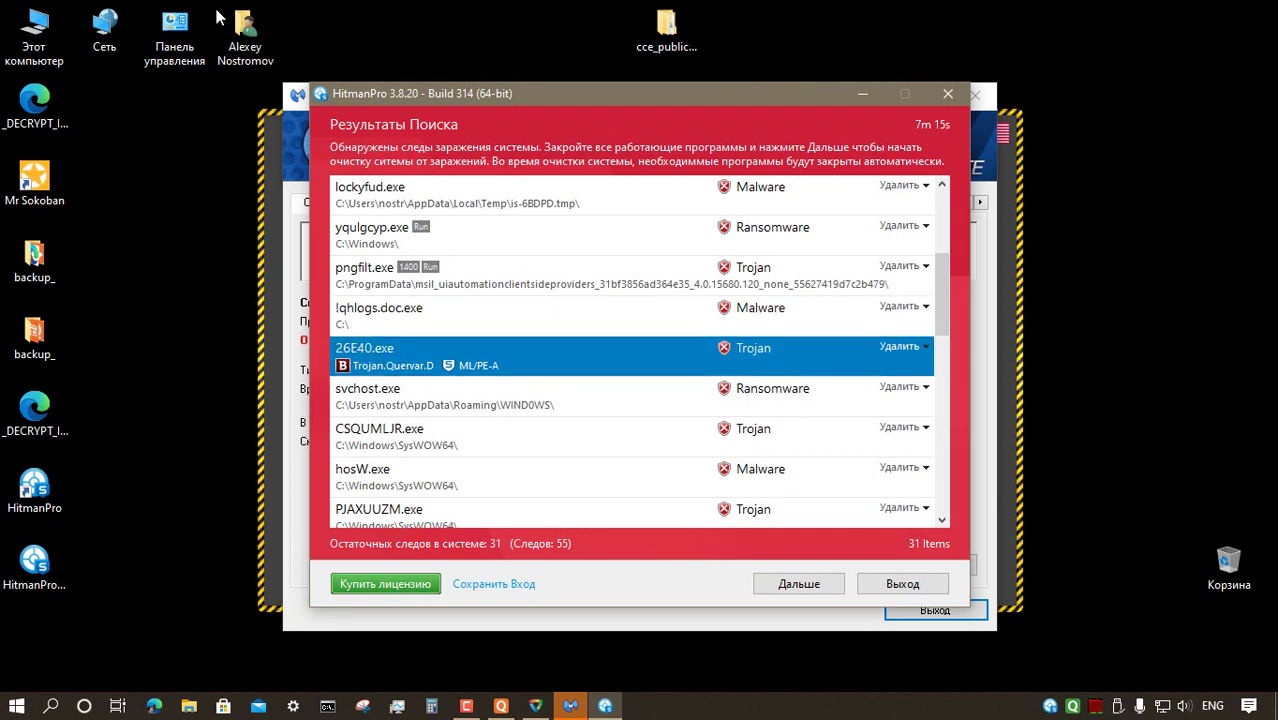
key(Down)
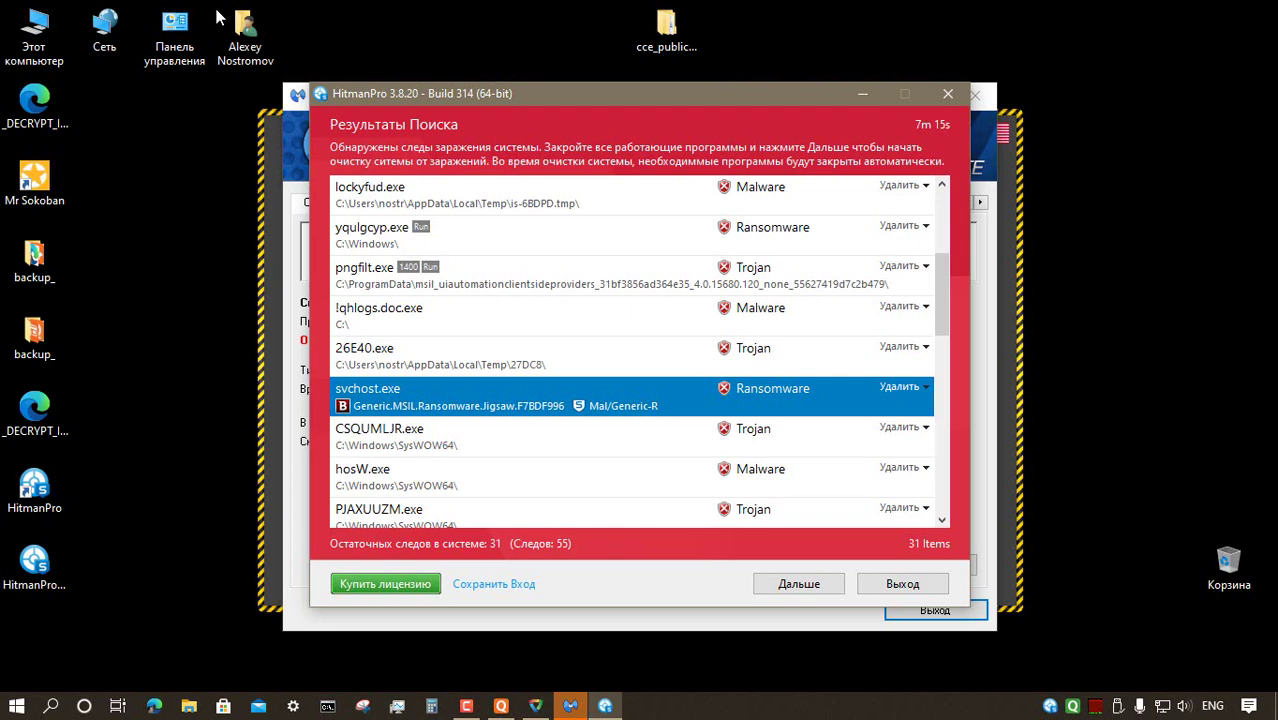
key(Down)
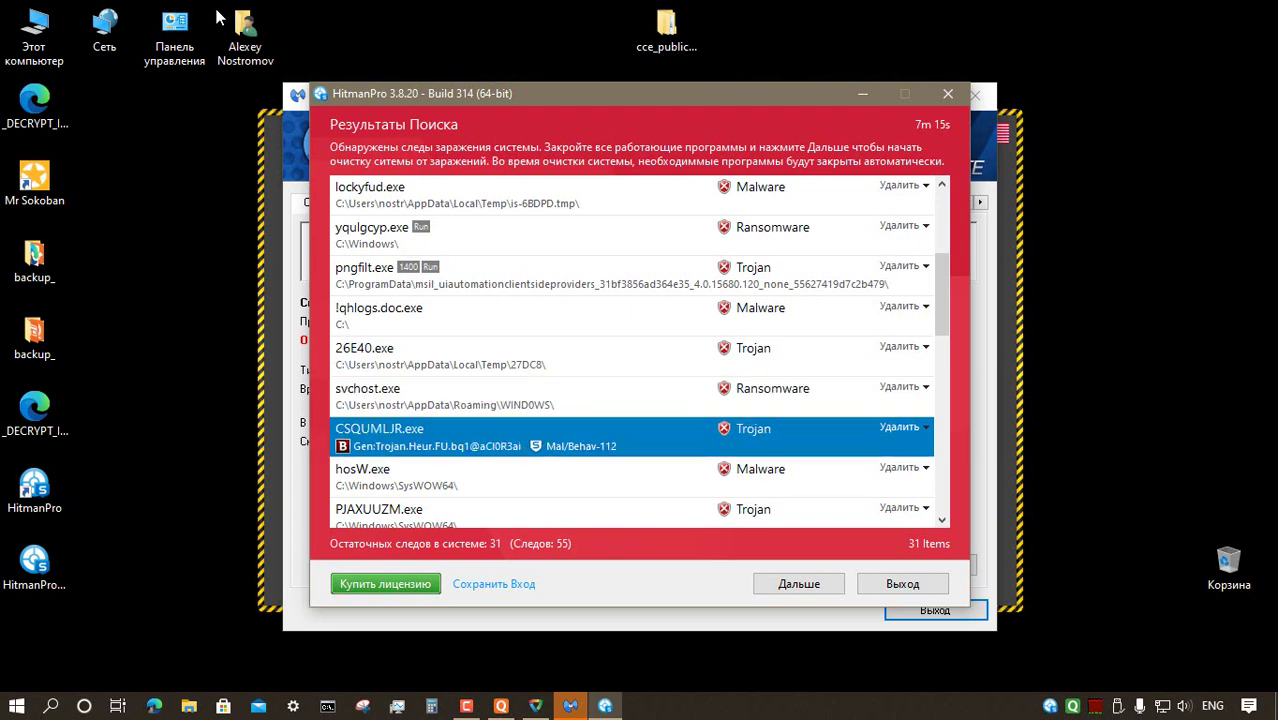
scroll(217, 11, down, 1)
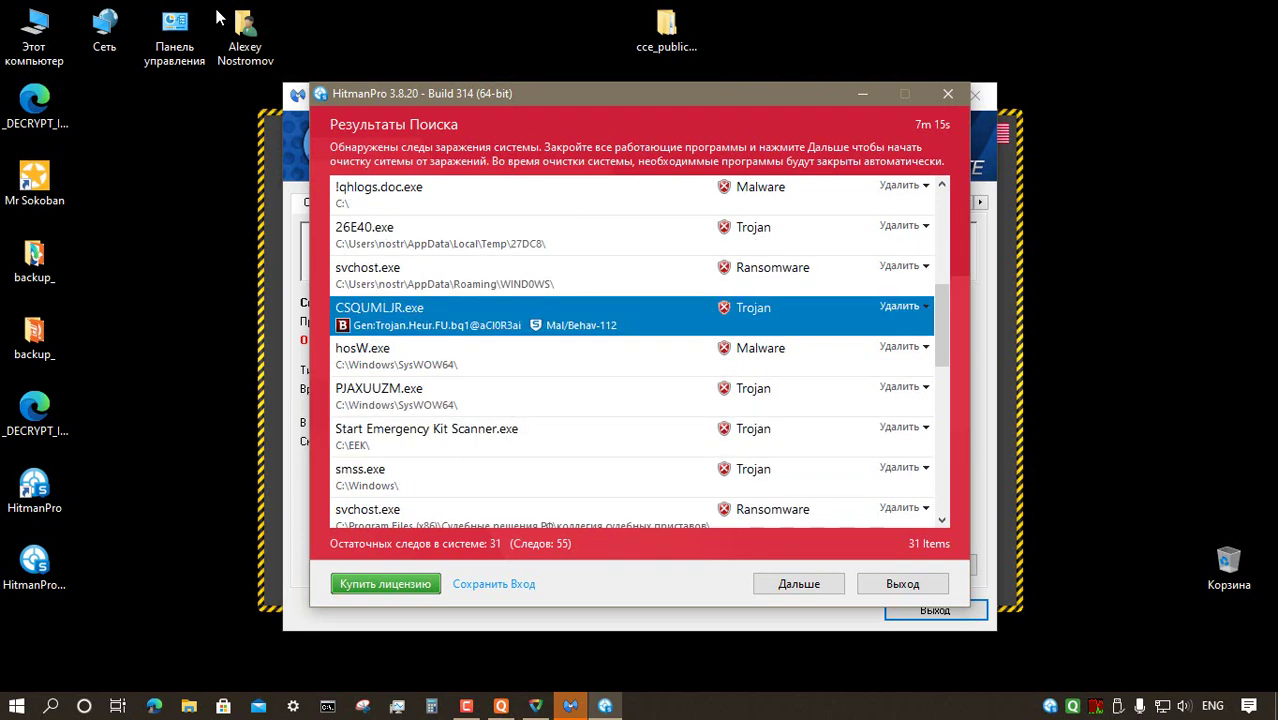
key(Down)
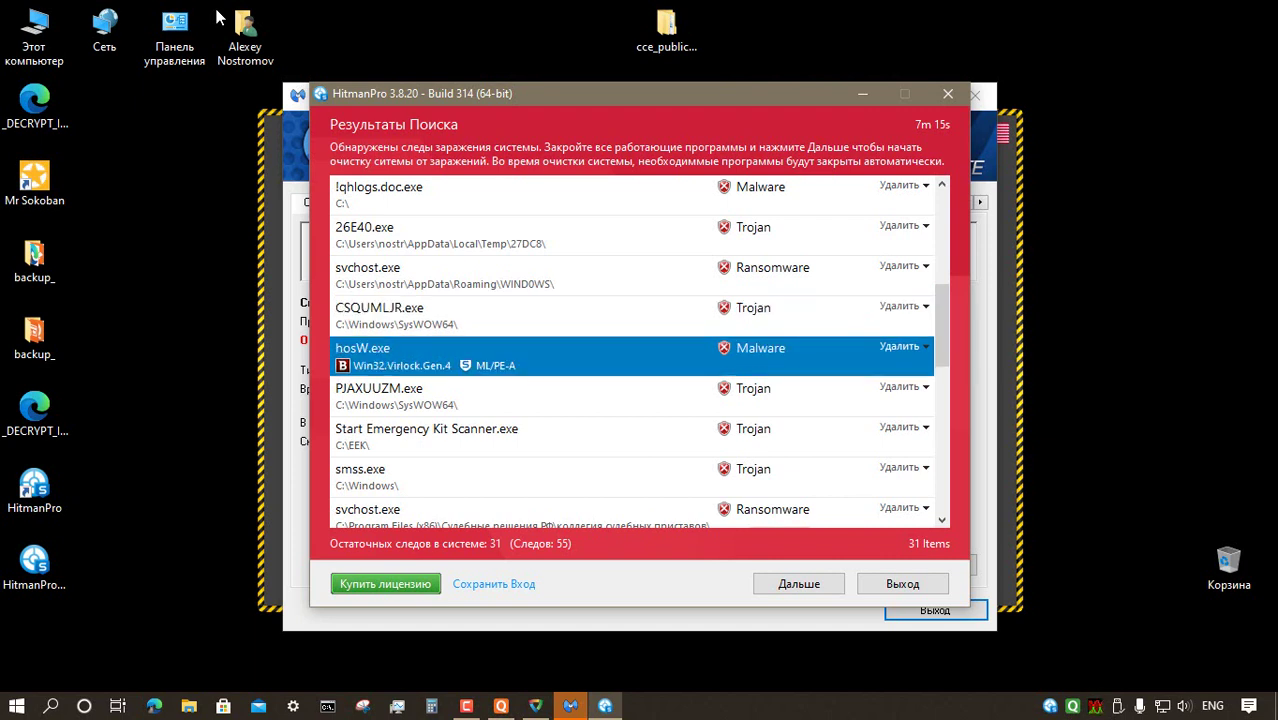
key(Down)
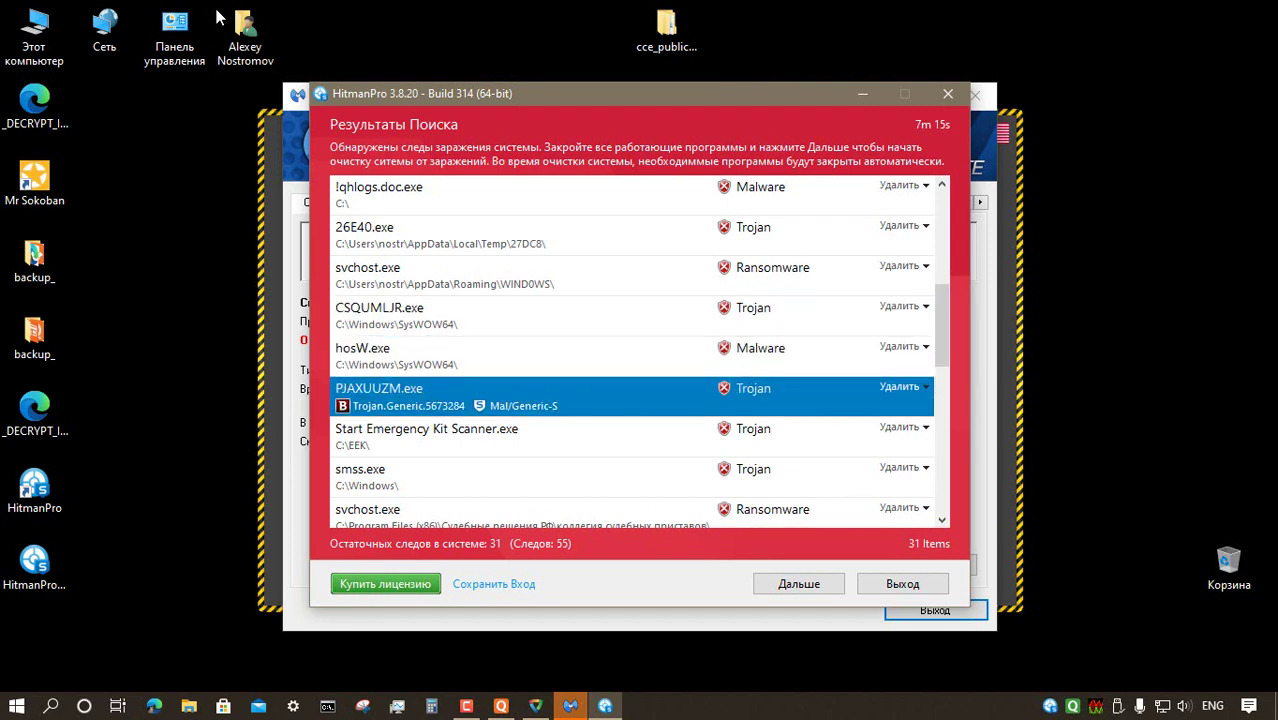
key(Down)
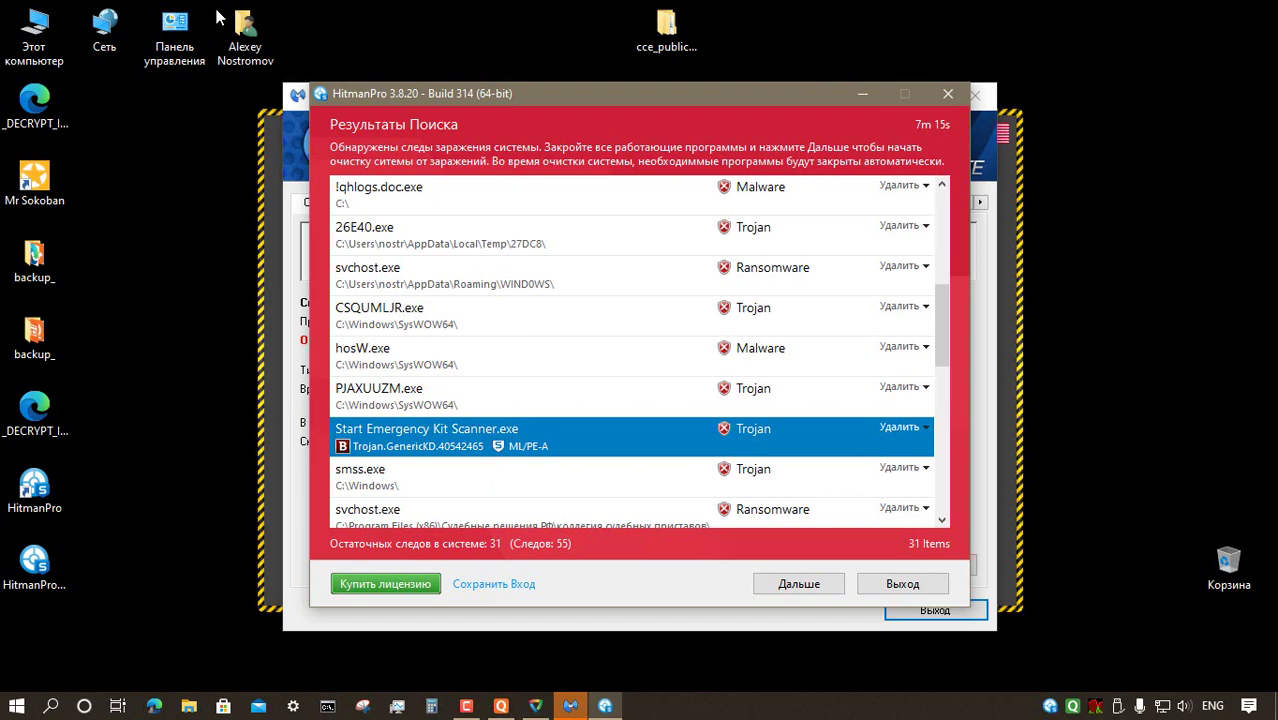
scroll(217, 18, down, 3)
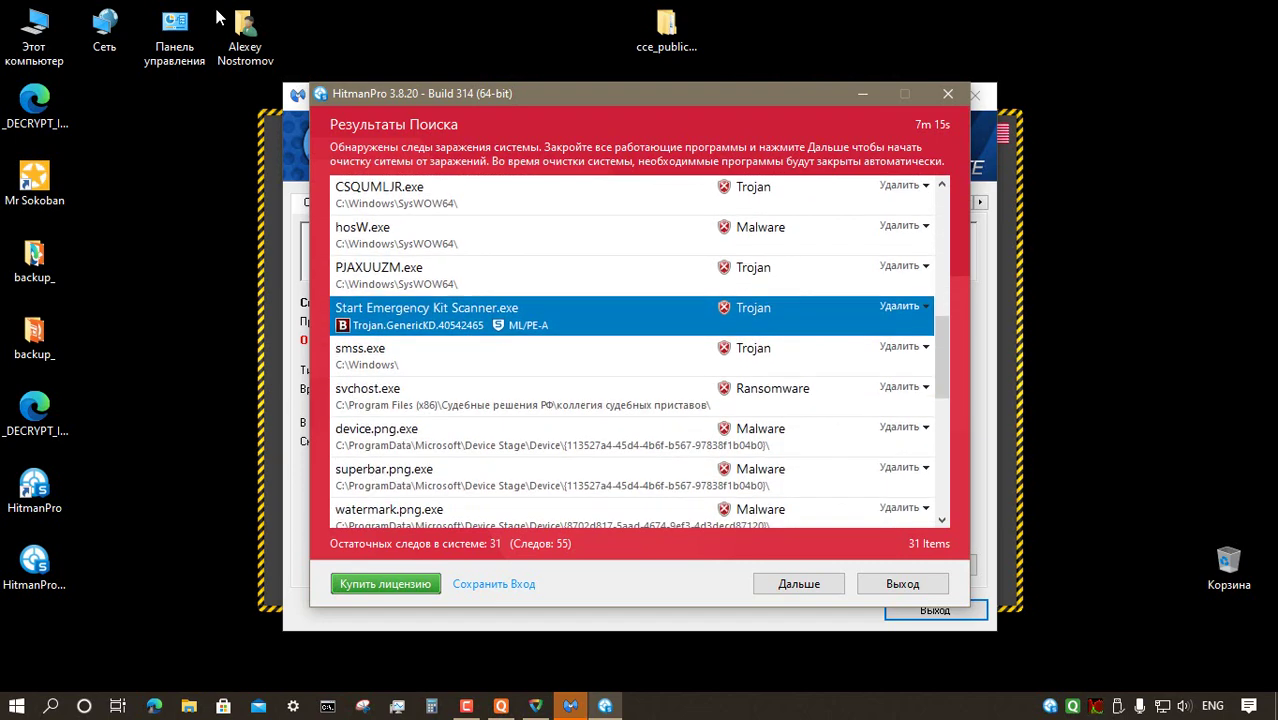
key(Down)
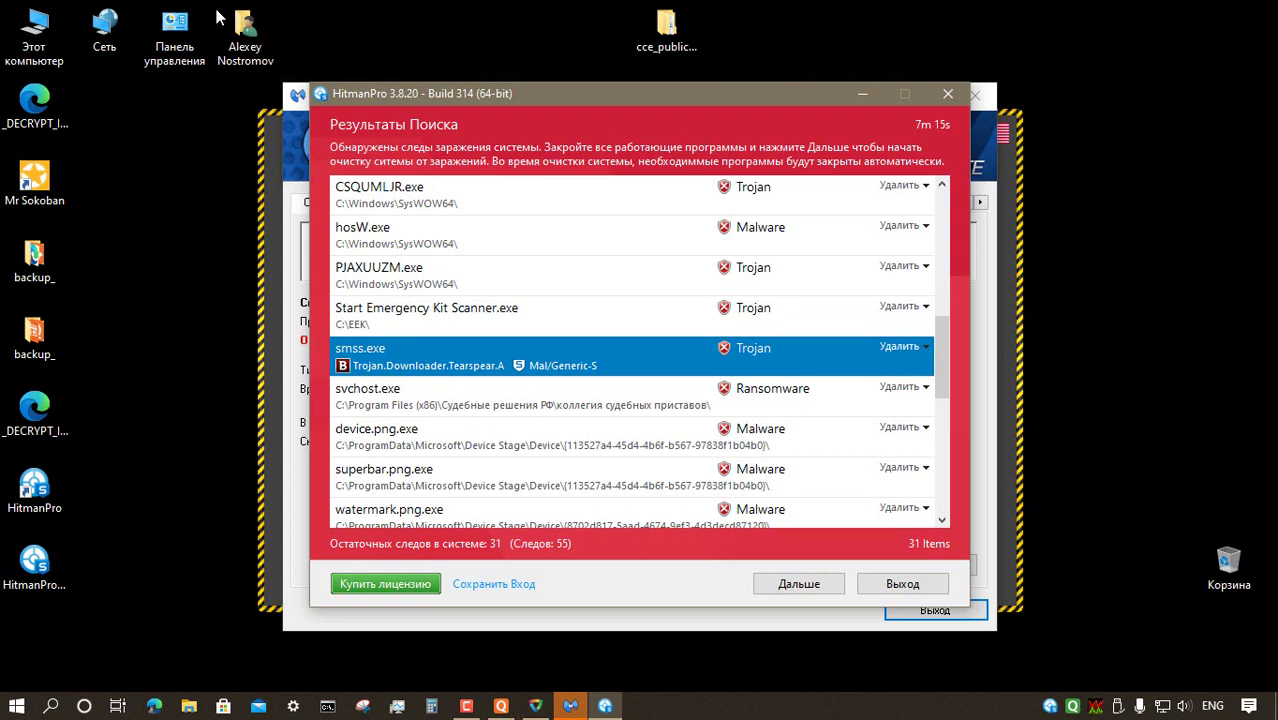
key(Down)
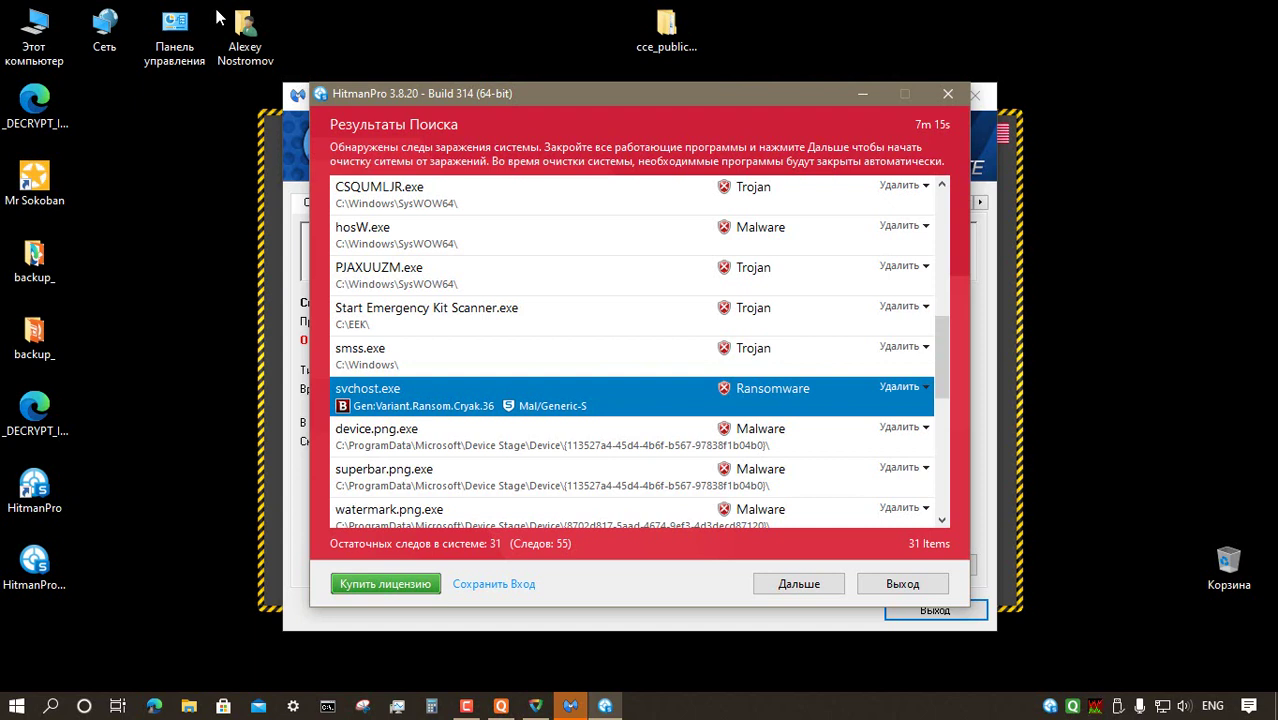
key(Down)
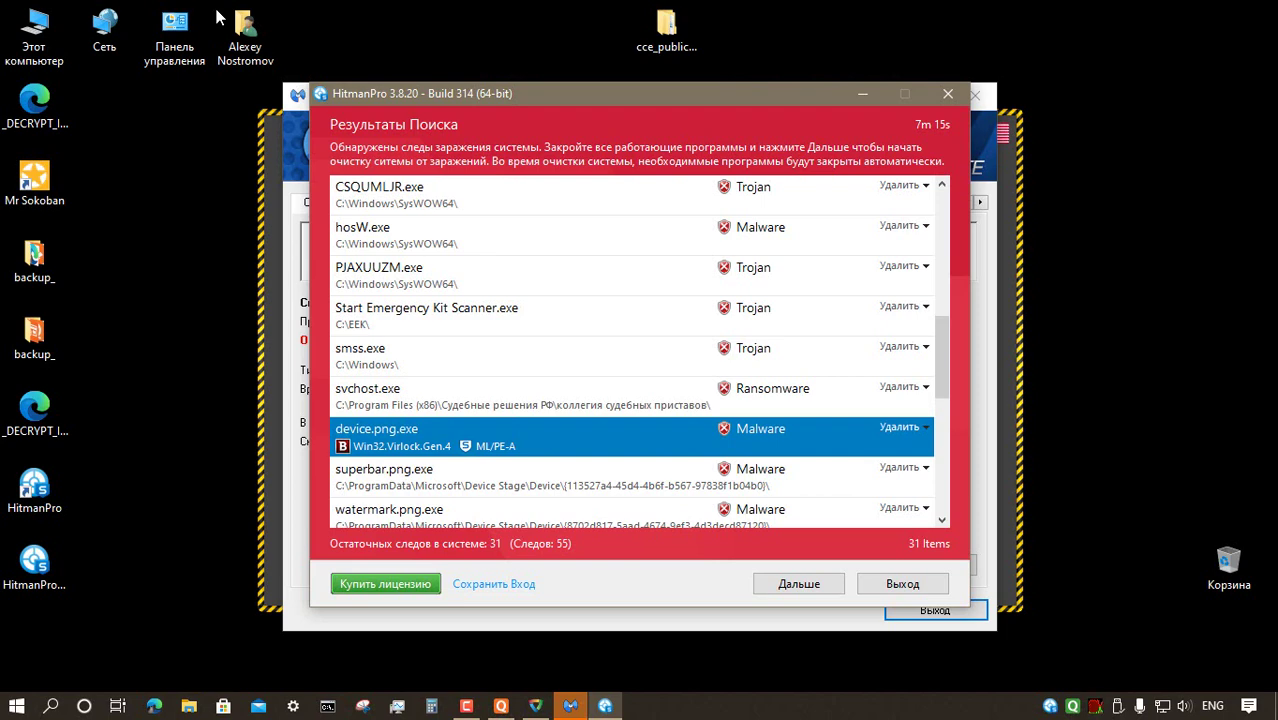
key(Down)
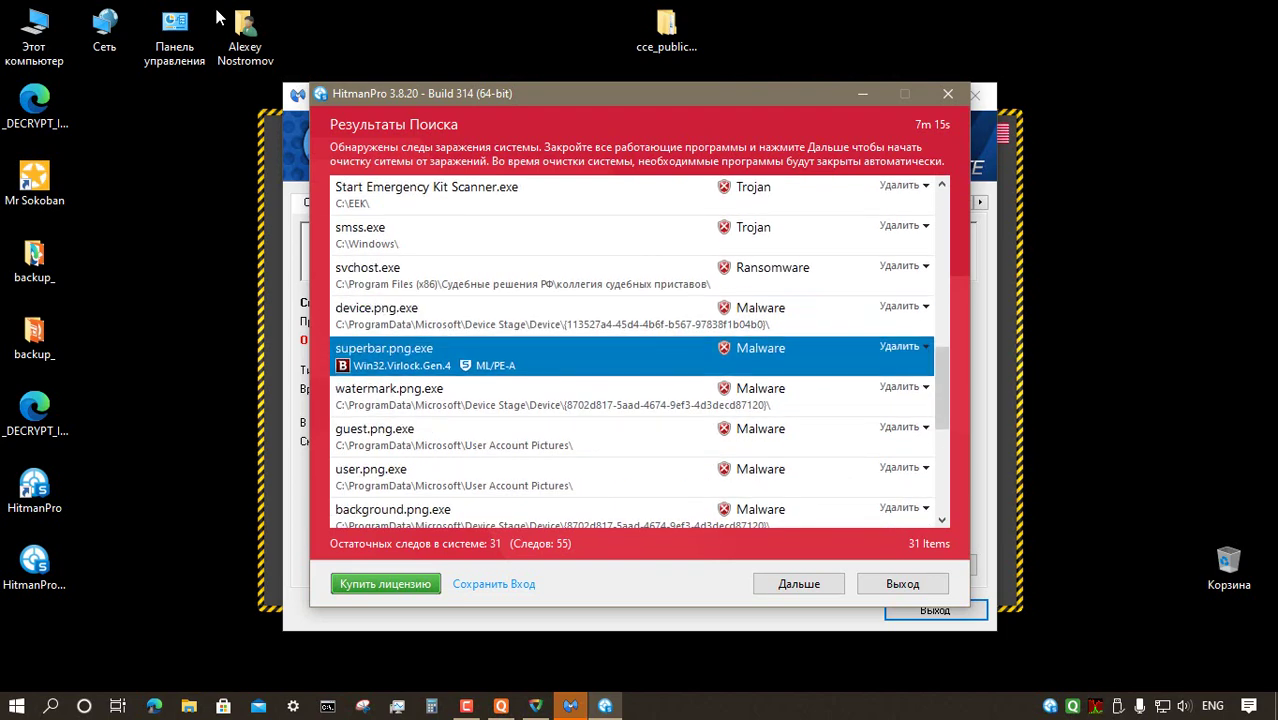
key(Down)
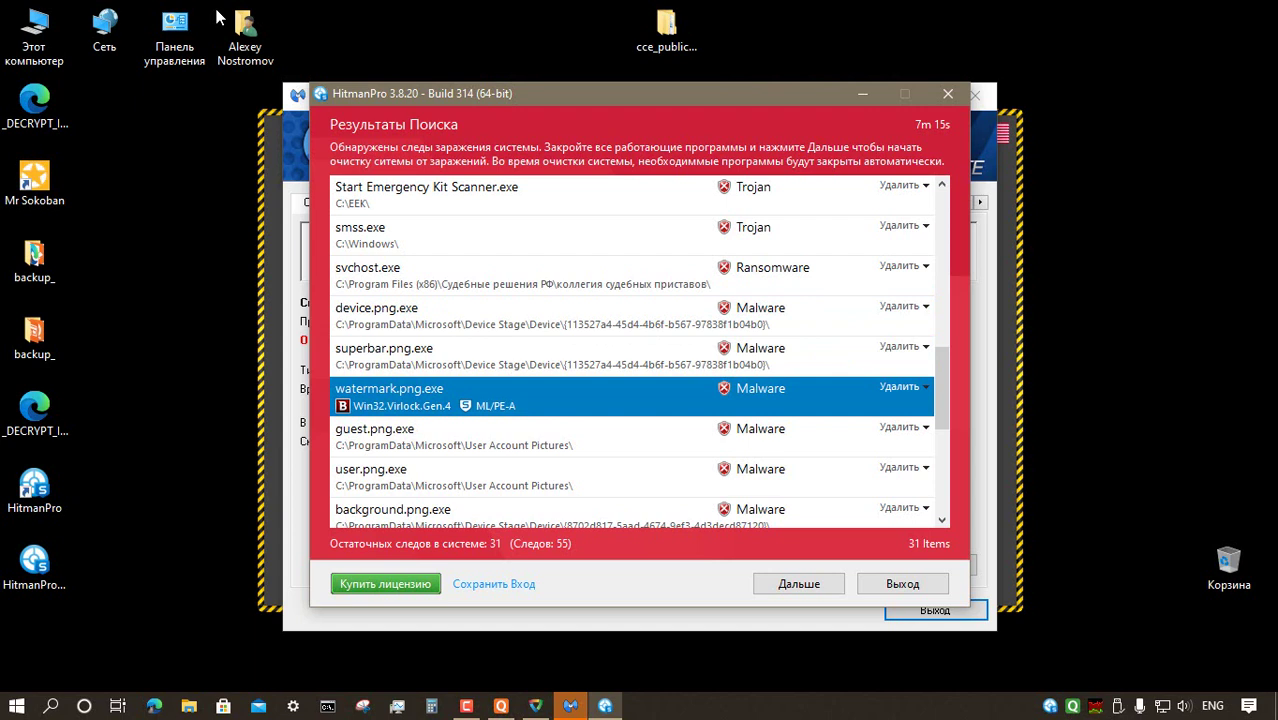
key(Down)
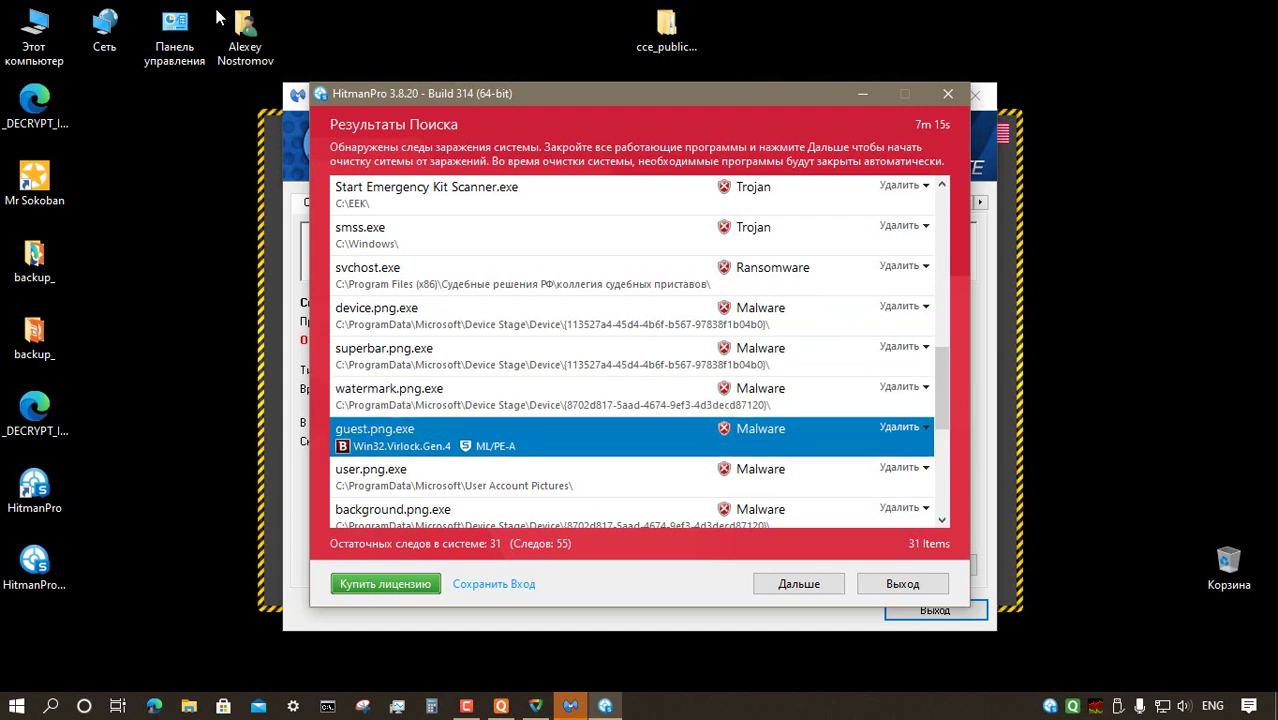
key(Down)
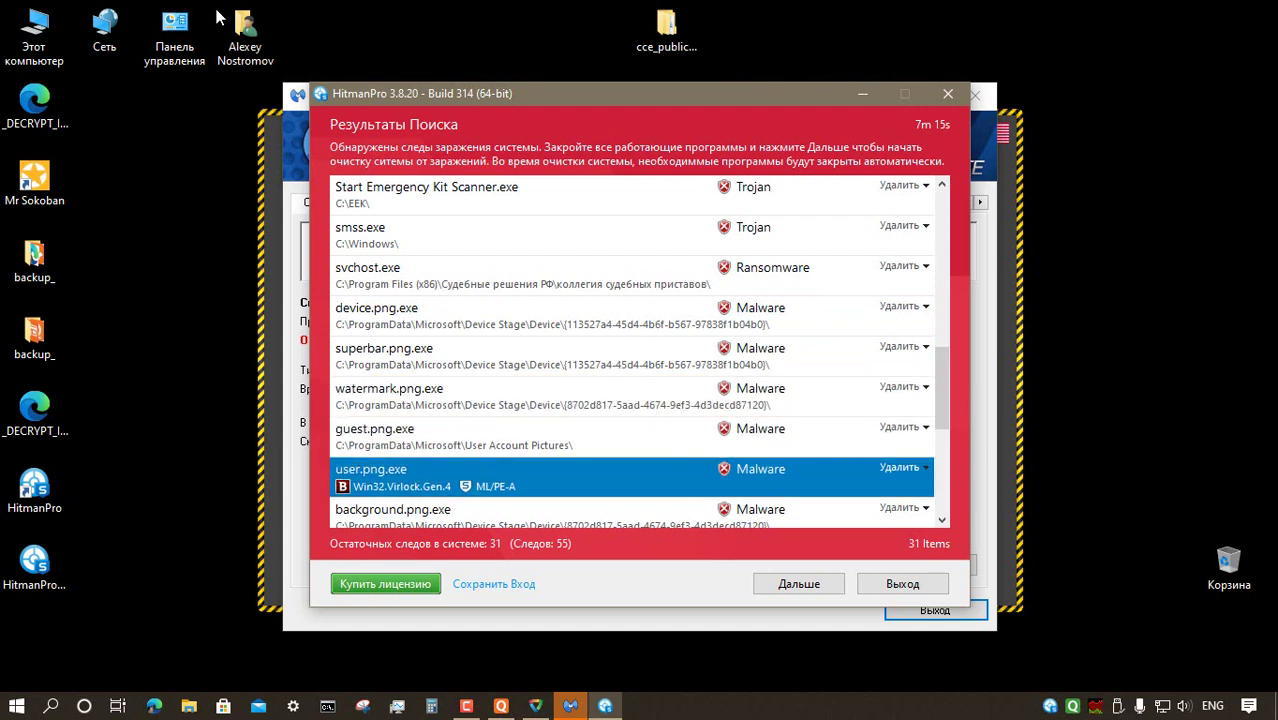
key(Down)
key(Down)
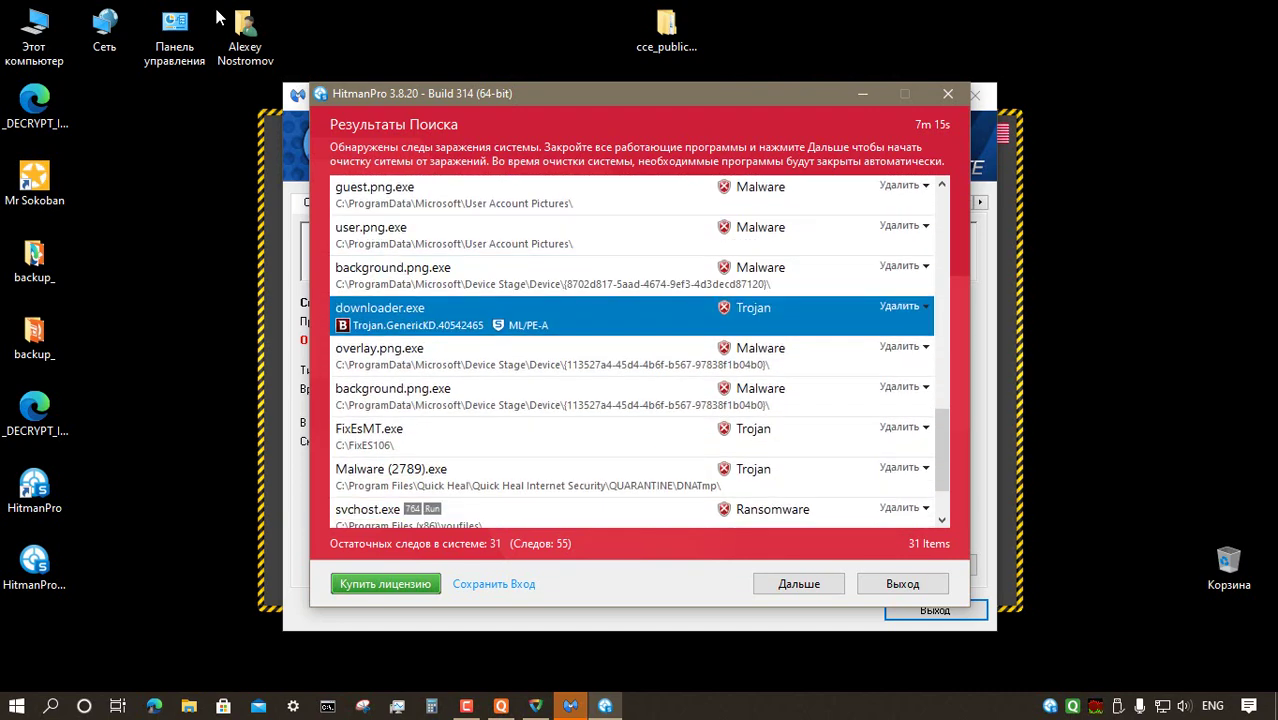
key(Down)
key(Down)
key(Down)
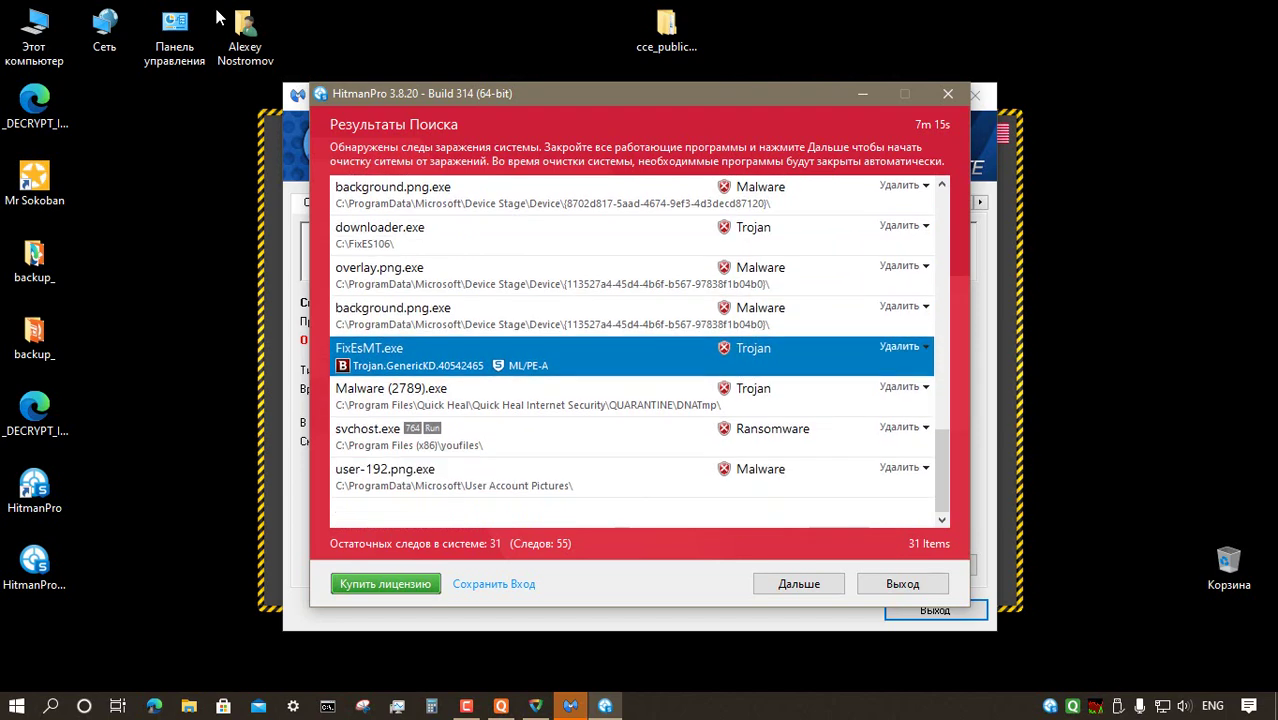
key(Down)
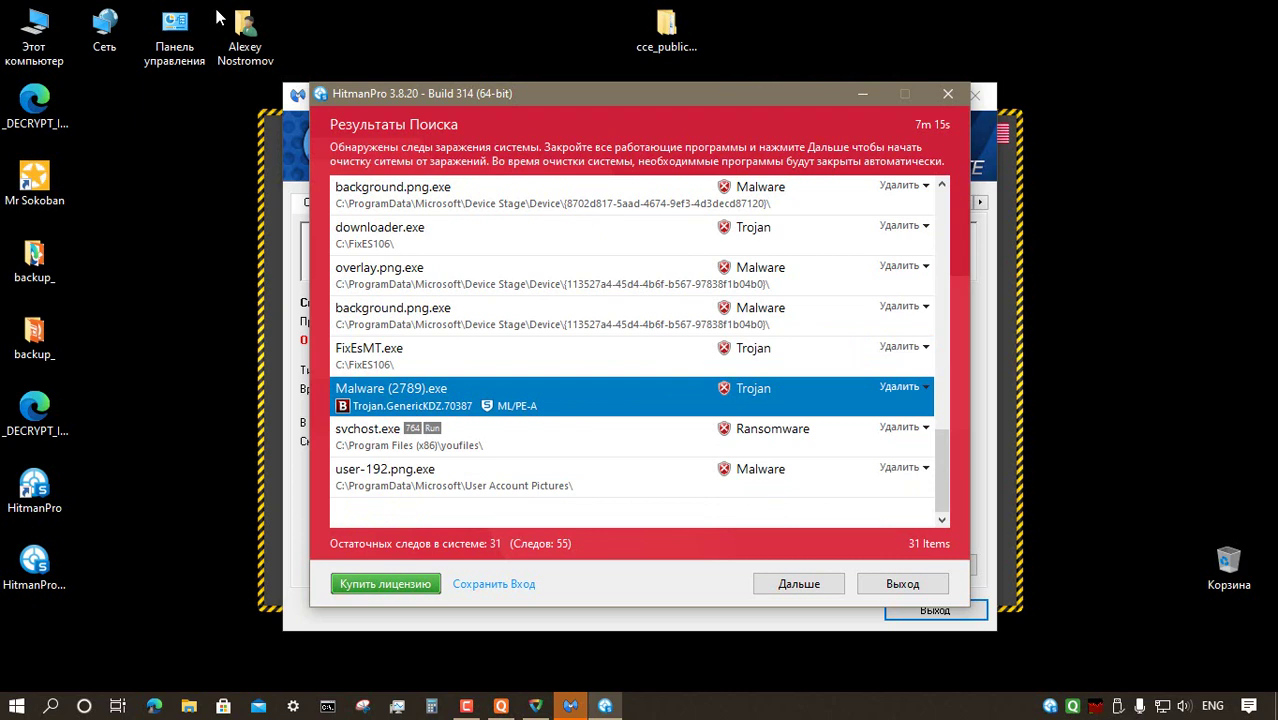
key(Down)
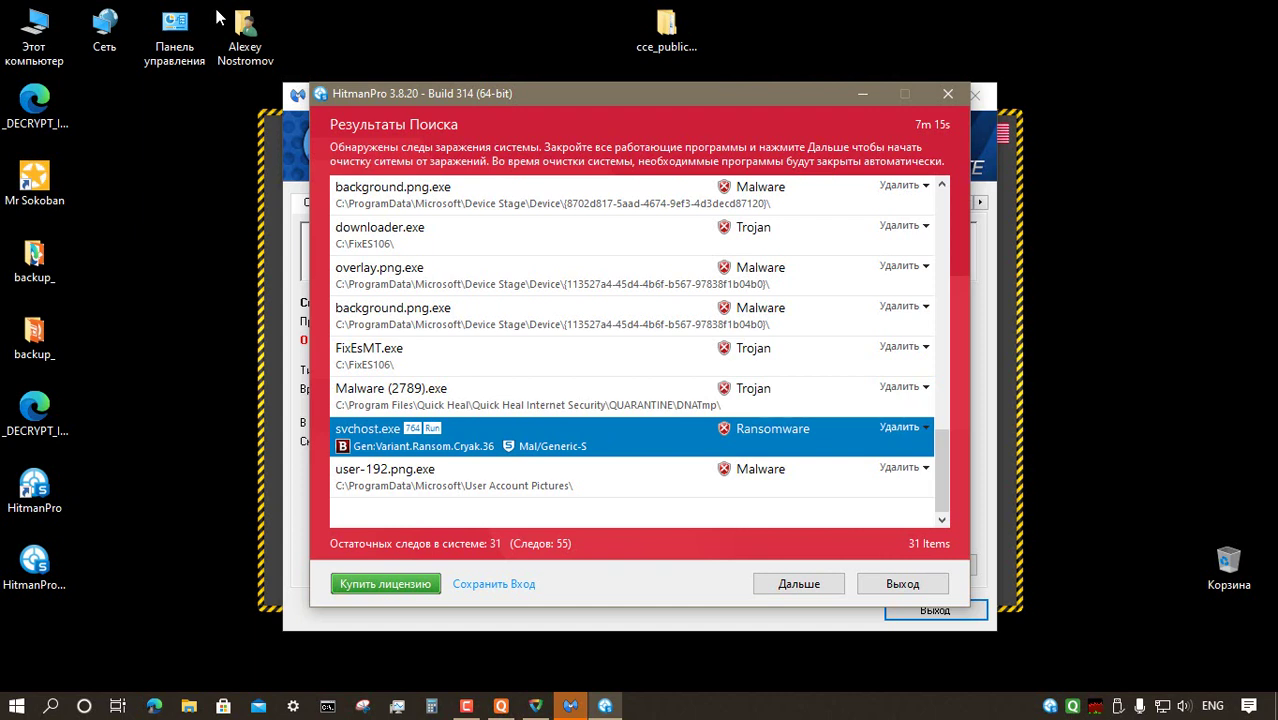
key(Down)
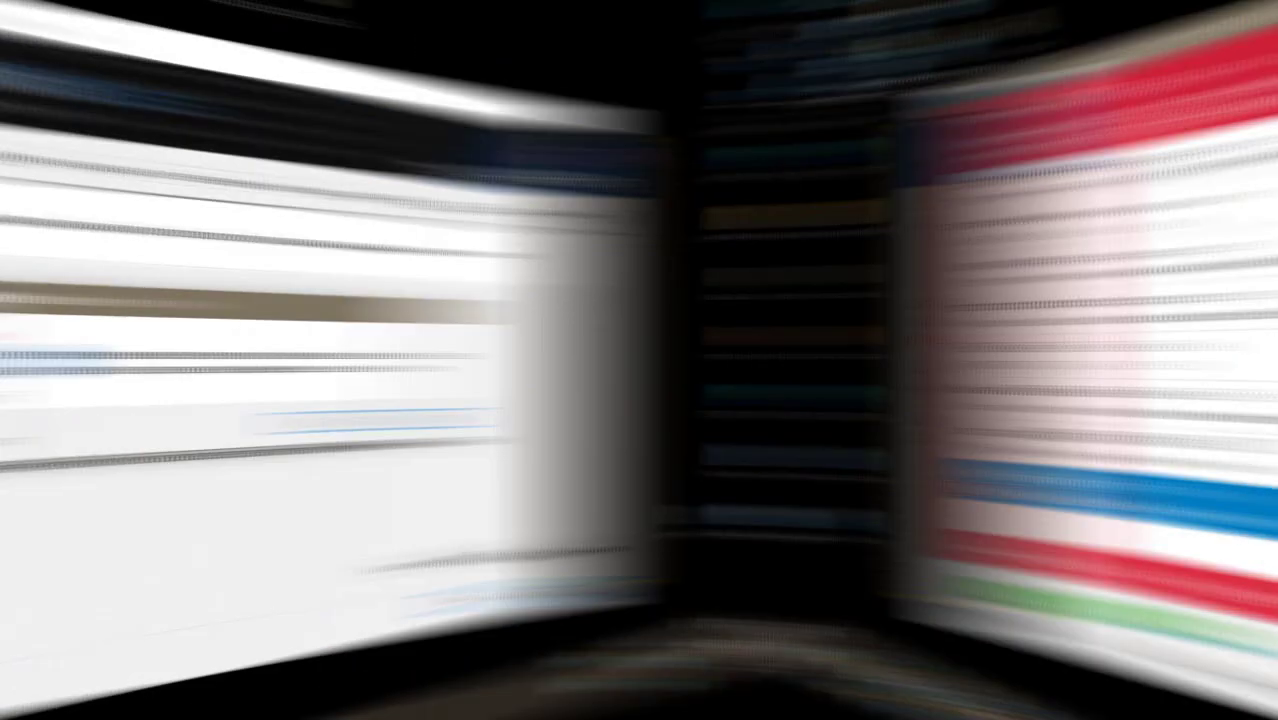
- Switch to Malwarebytes Anti-Malware, show the list of detected objects from the completed quick scan, and maximize the window
key(Return)
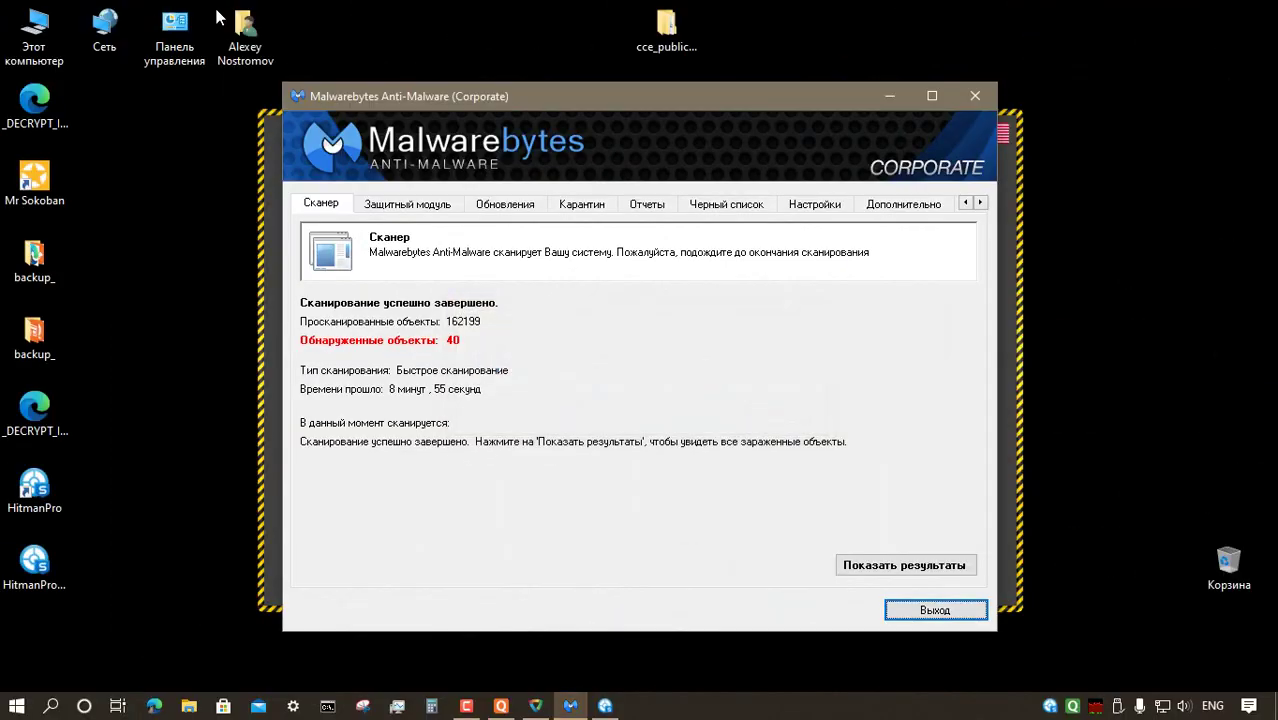
click(918, 566)
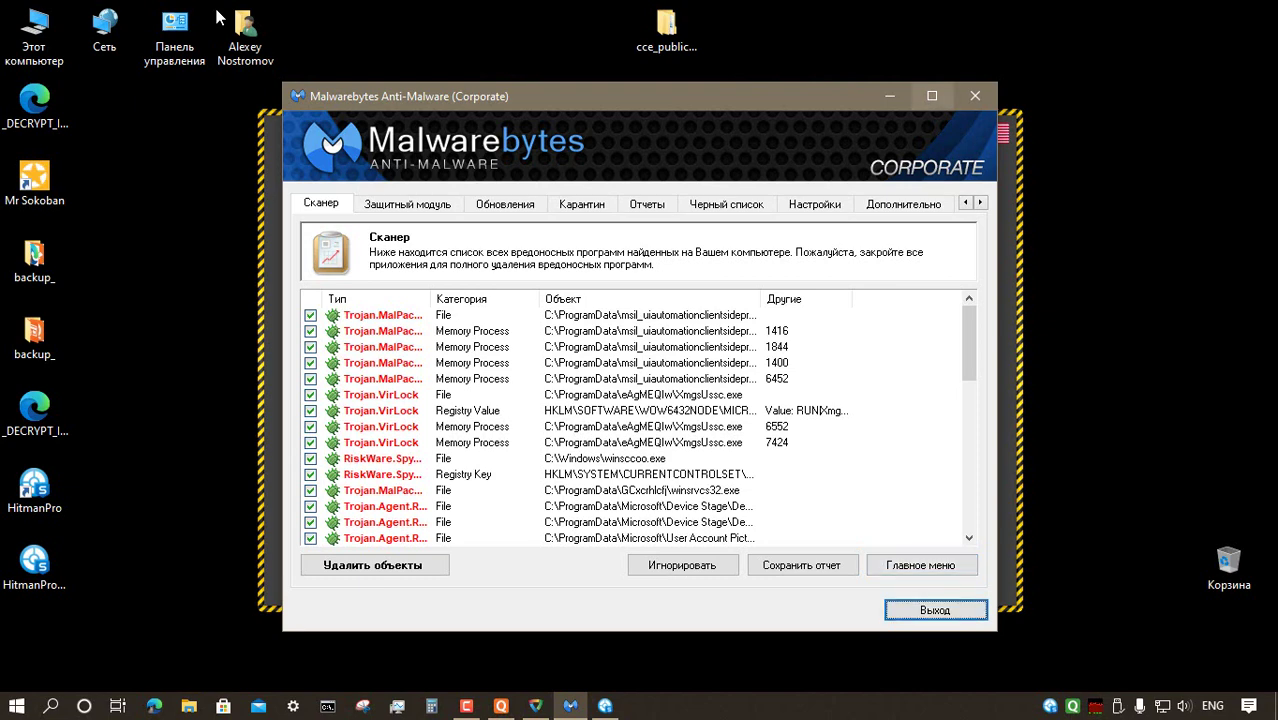
key(super+Up)
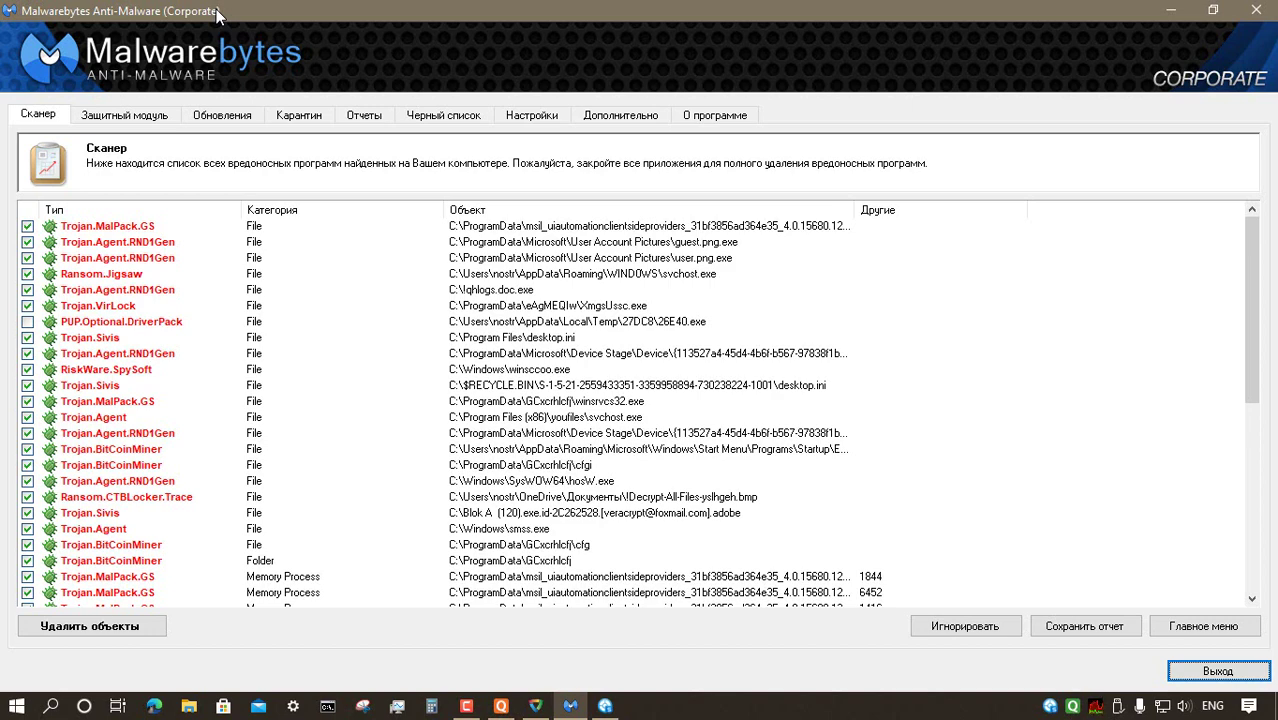
- Examine the detected objects in the Malwarebytes scan results, going through the infected memory processes one by one down to the registry entries
scroll(217, 14, down, 1)
scroll(217, 14, down, 1)
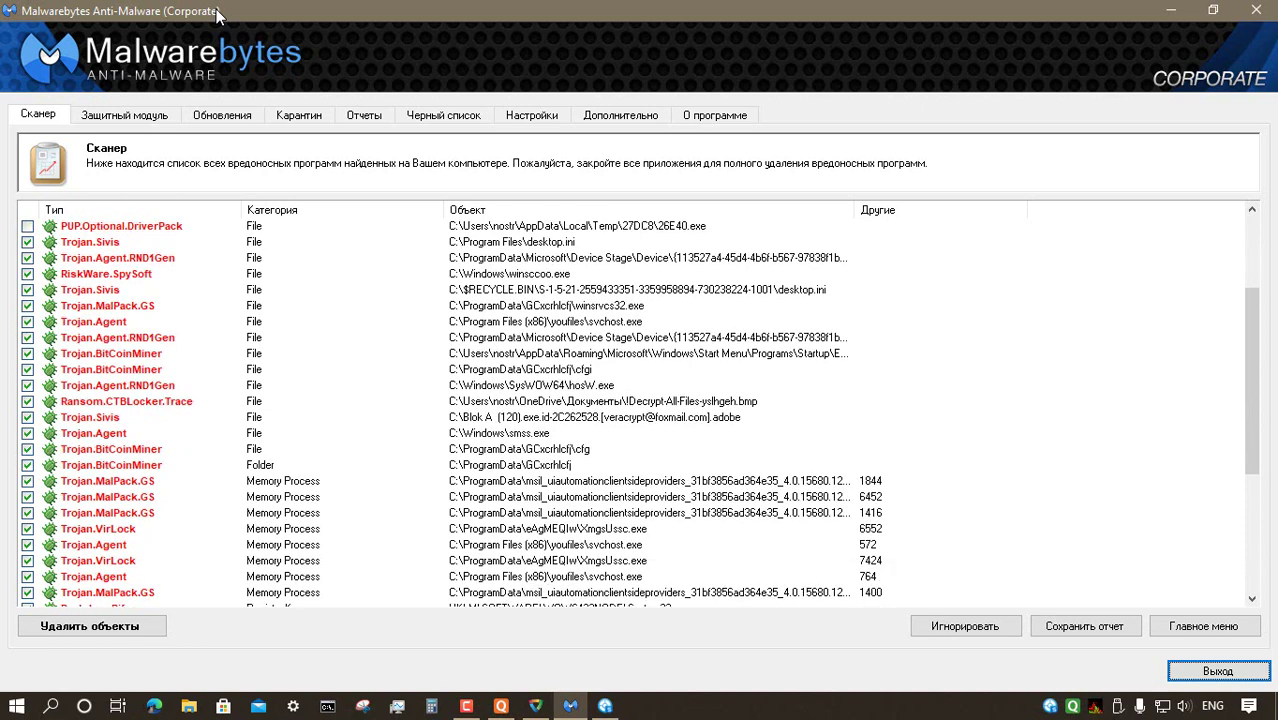
click(640, 481)
scroll(640, 481, down, 3)
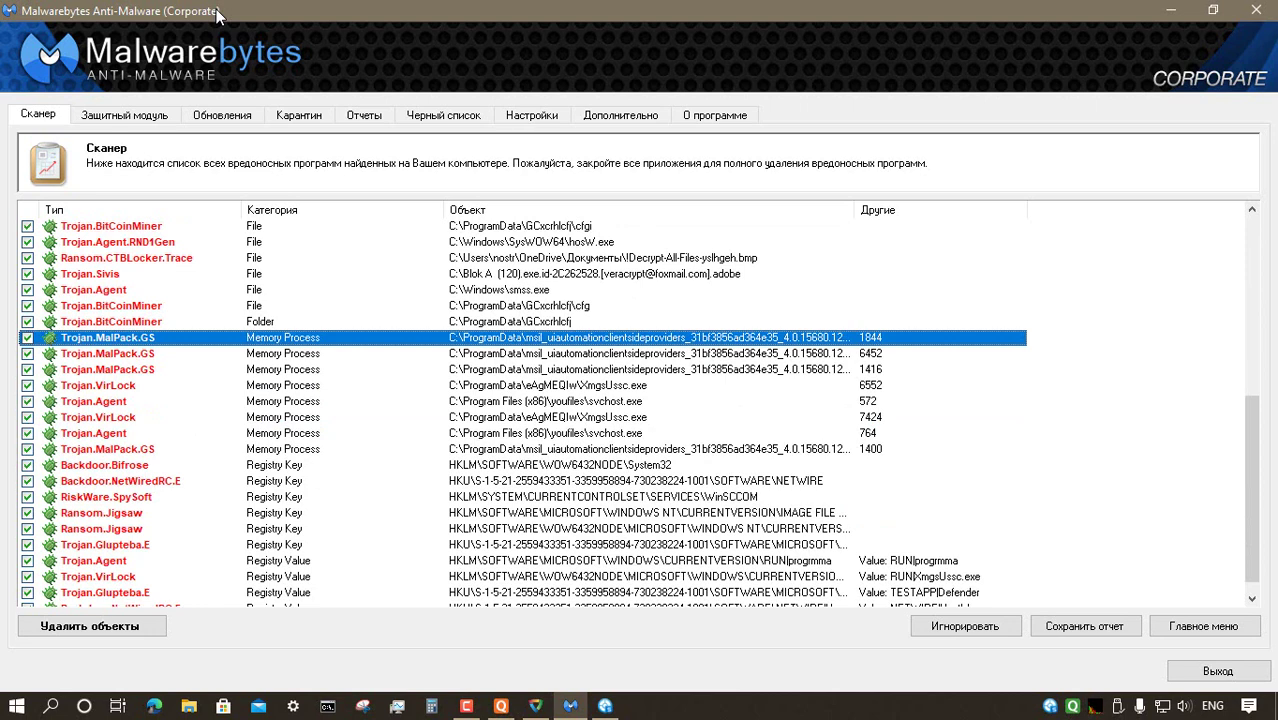
key(Down)
key(Down)
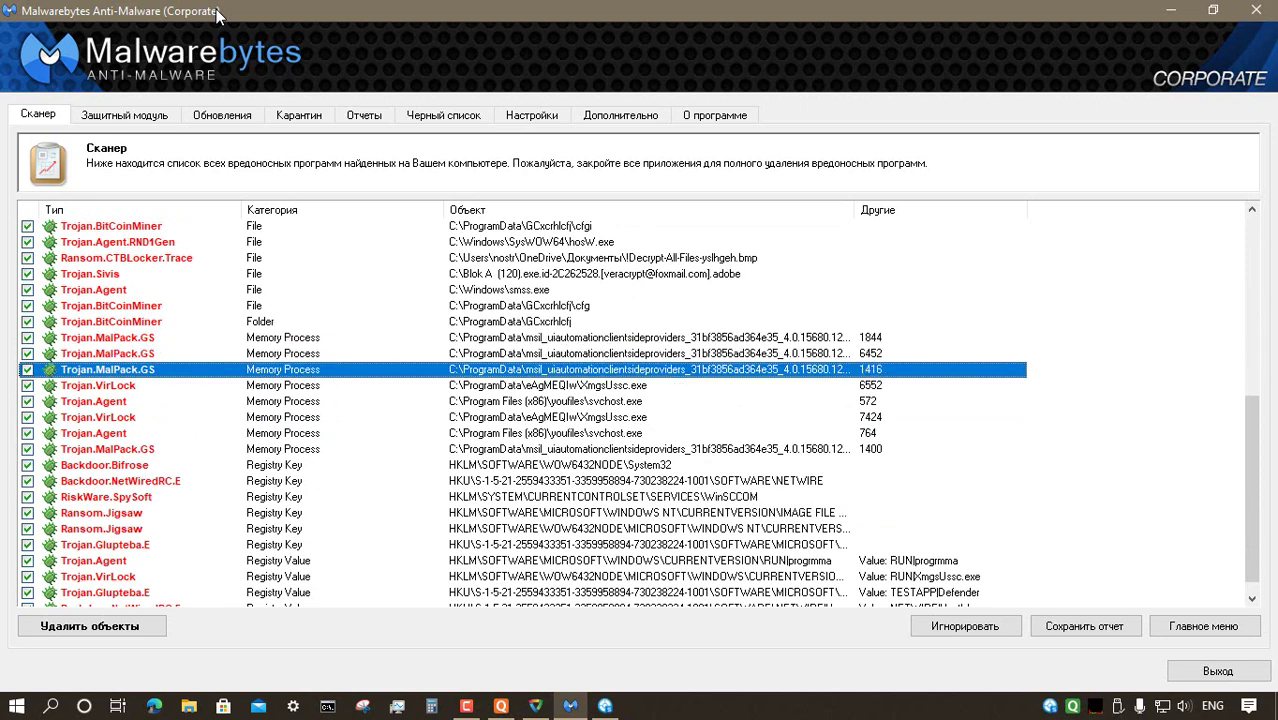
key(Down)
key(Down)
key(Down)
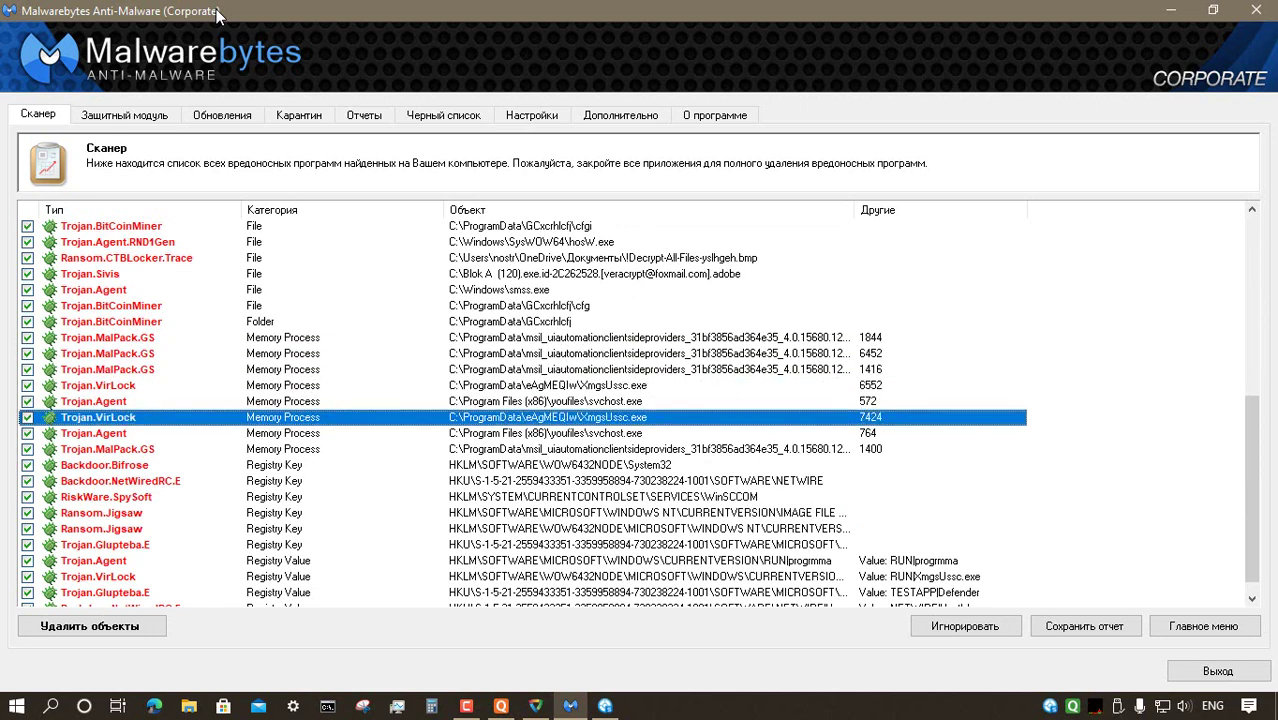
key(Down)
key(Down)
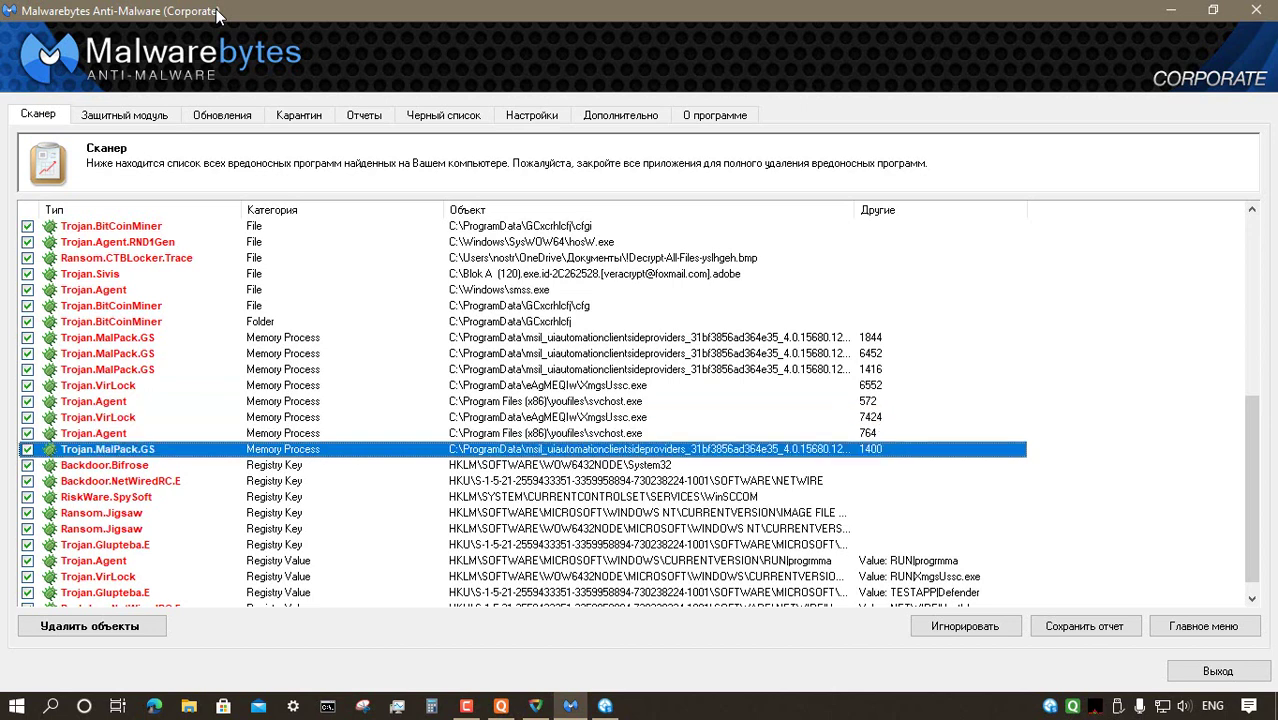
scroll(217, 12, down, 1)
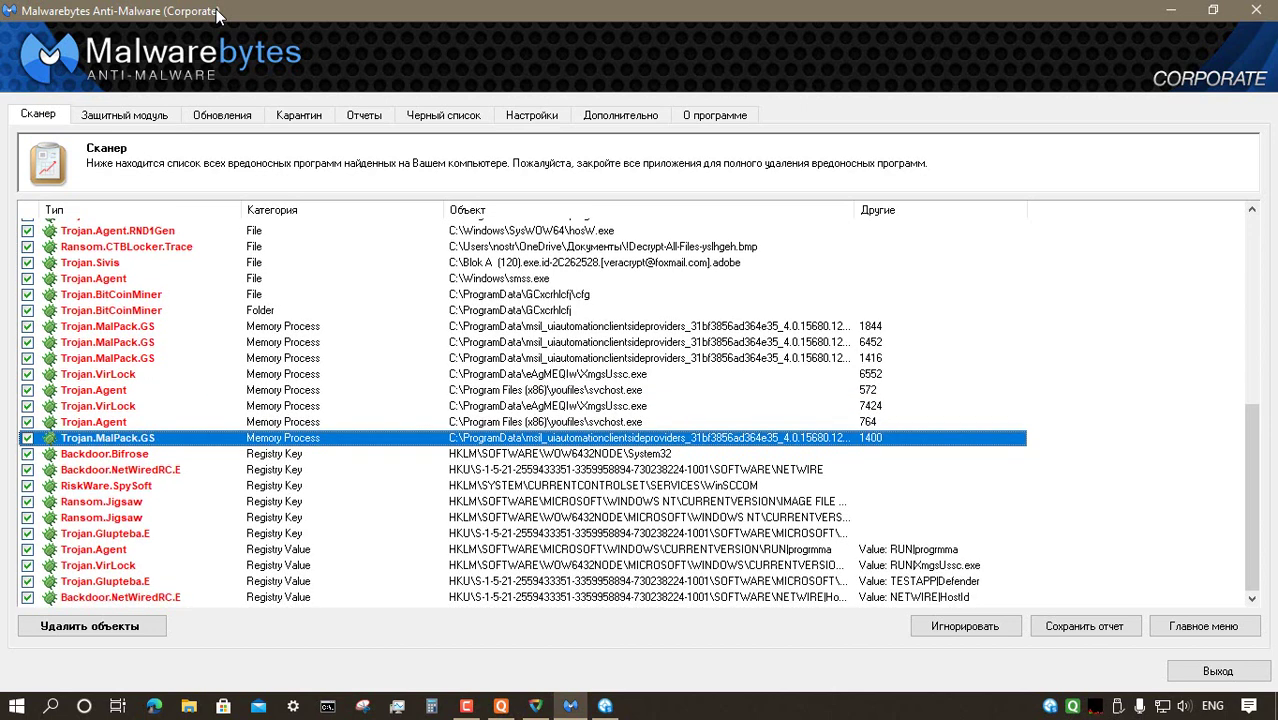